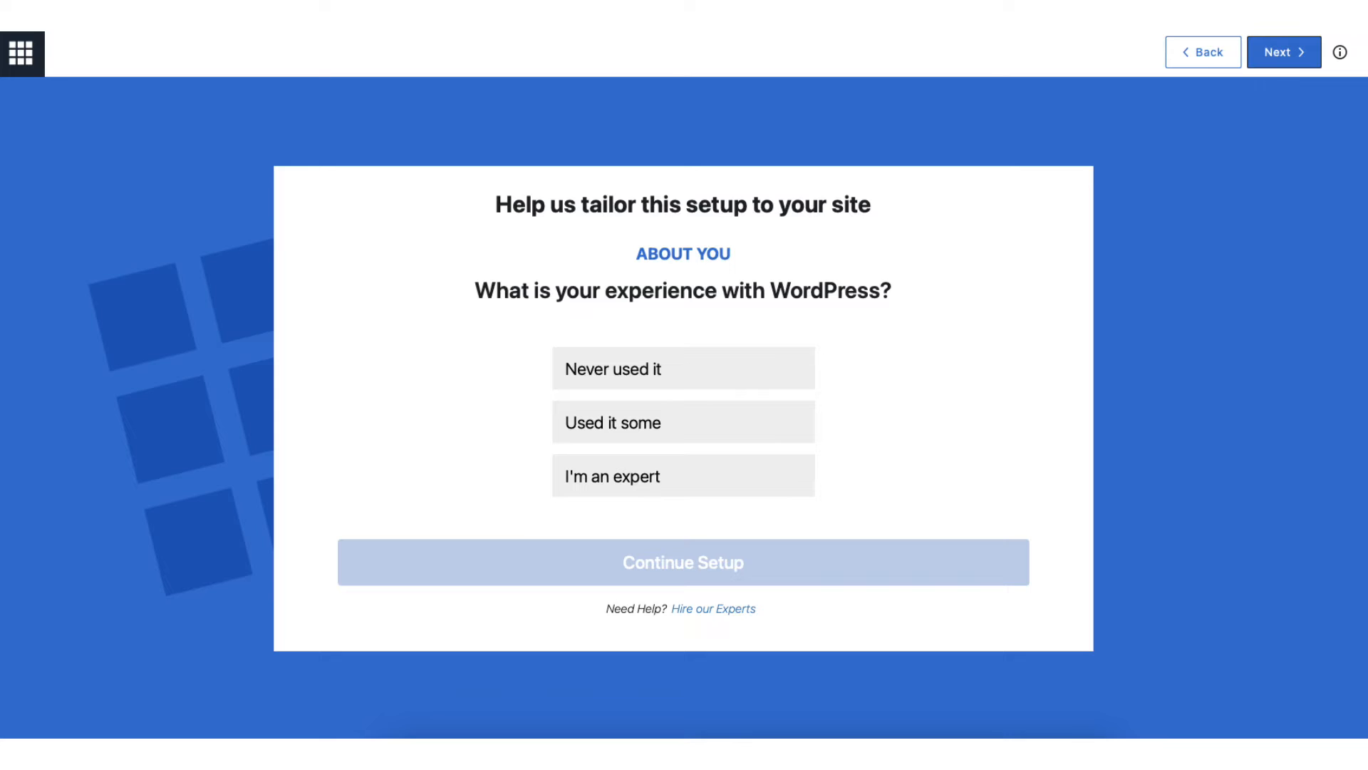
- Answer the onboarding questions with "I'm an expert" for WordPress experience and Business as the site type
left_click(683, 475)
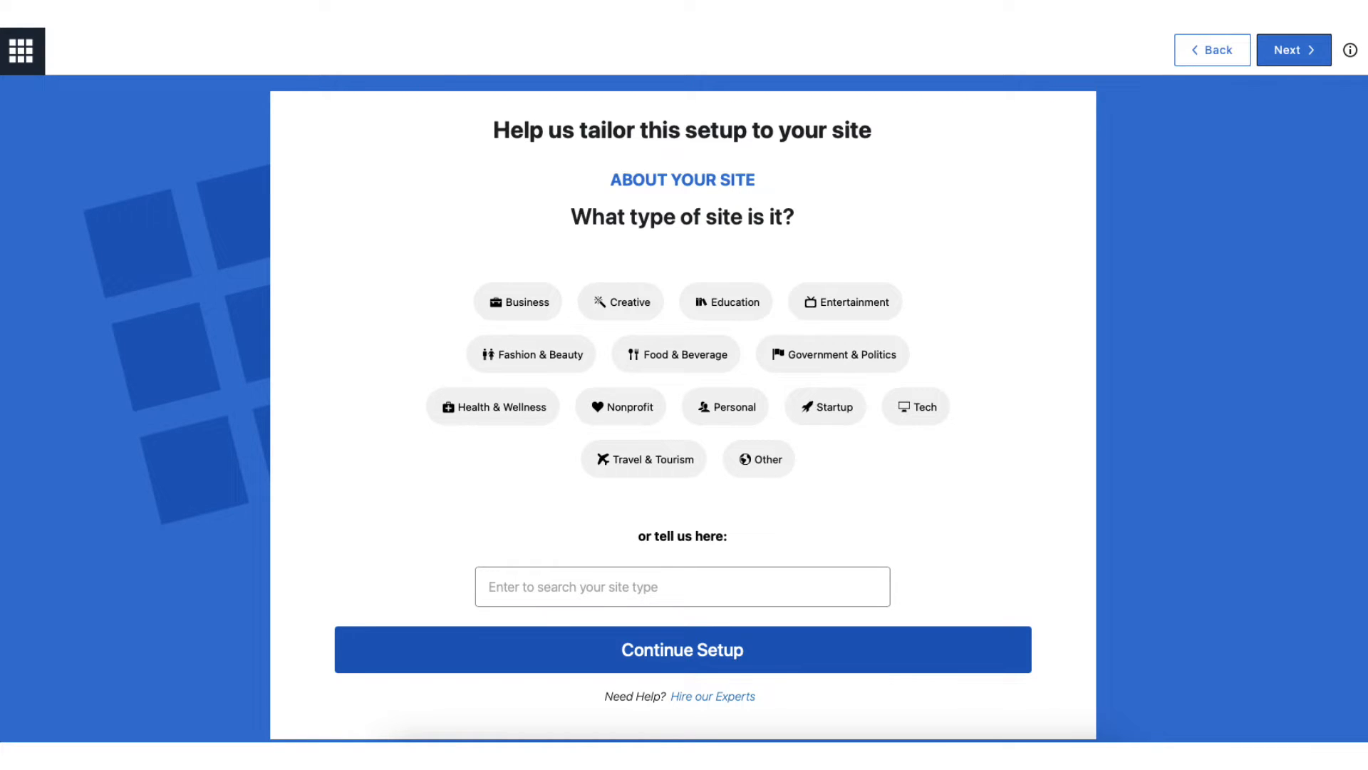
left_click(518, 302)
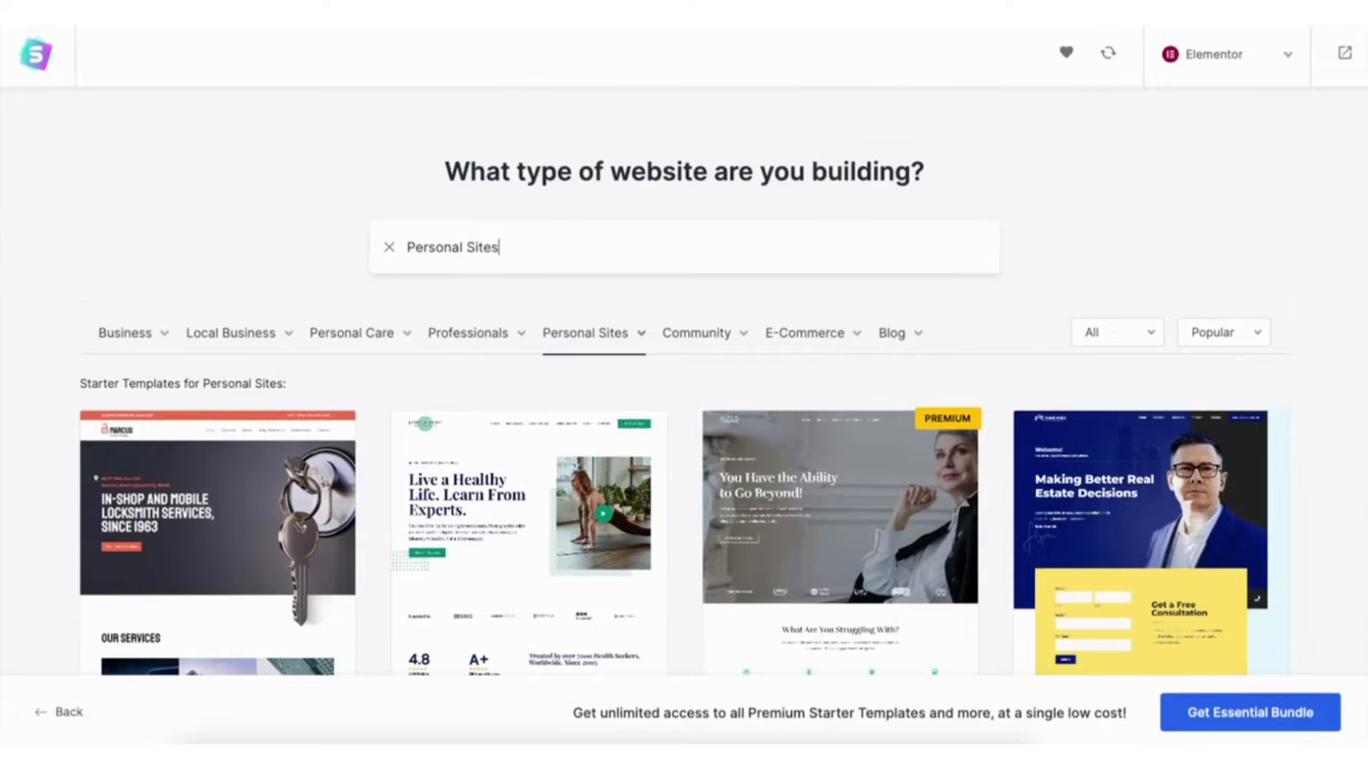
scroll(684, 385, "down", 5)
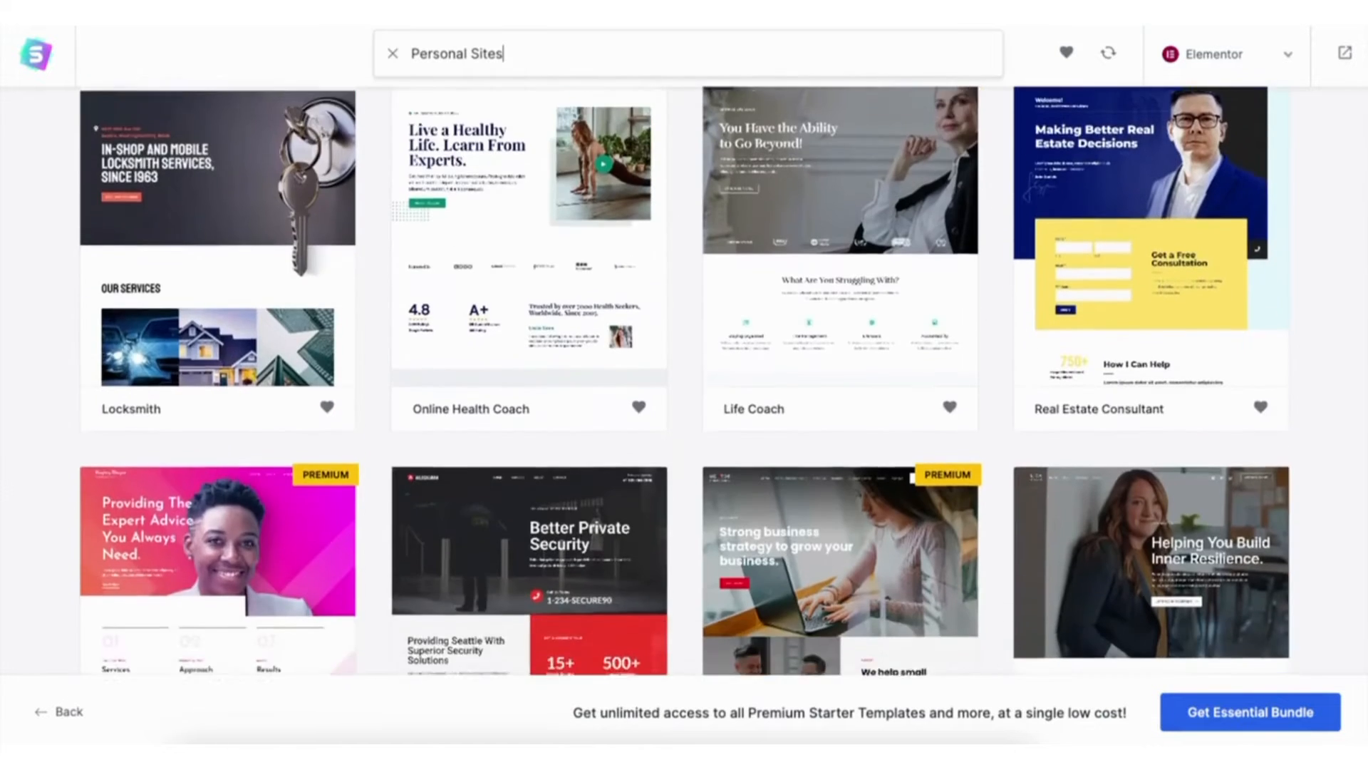
scroll(684, 385, "down", 5)
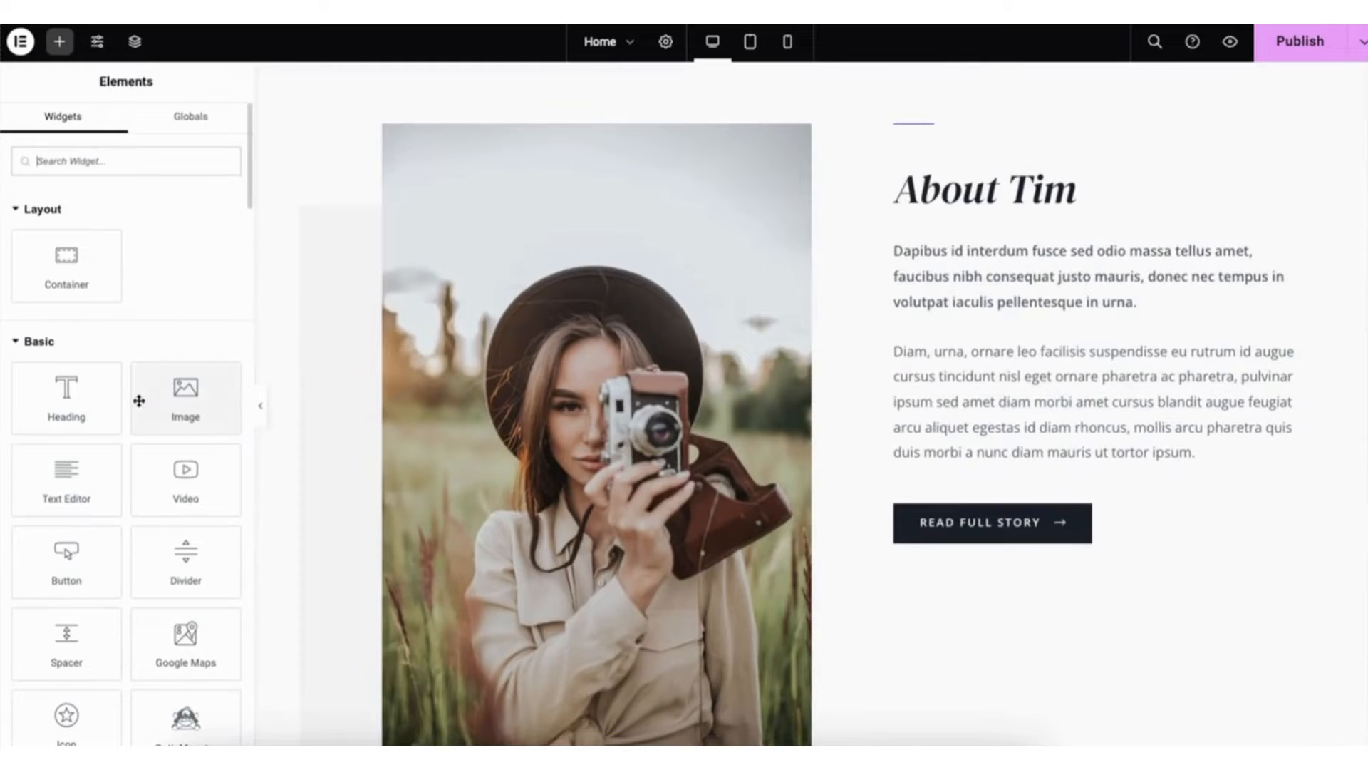
left_click_drag(67, 404, 971, 354)
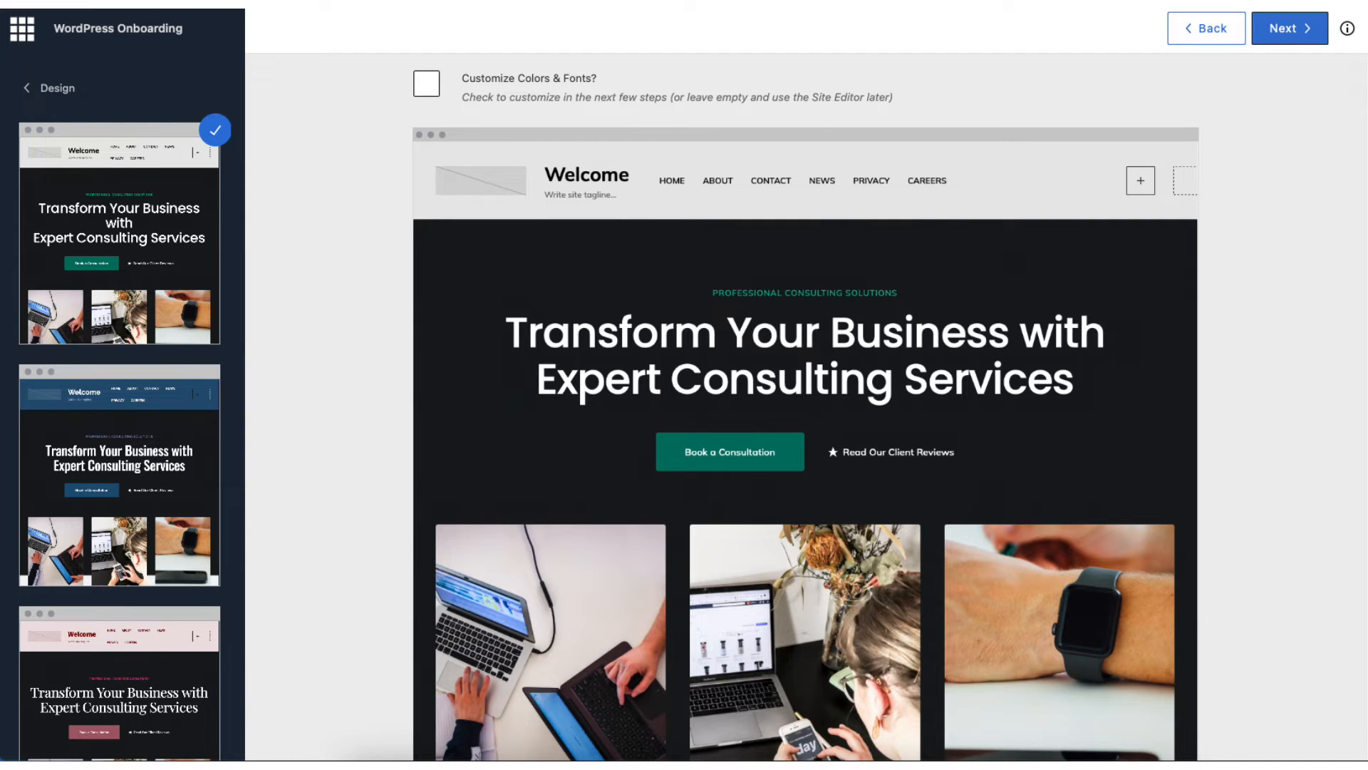
- Continue the onboarding with the first theme style, leaving the color and font customization off
left_click(1290, 28)
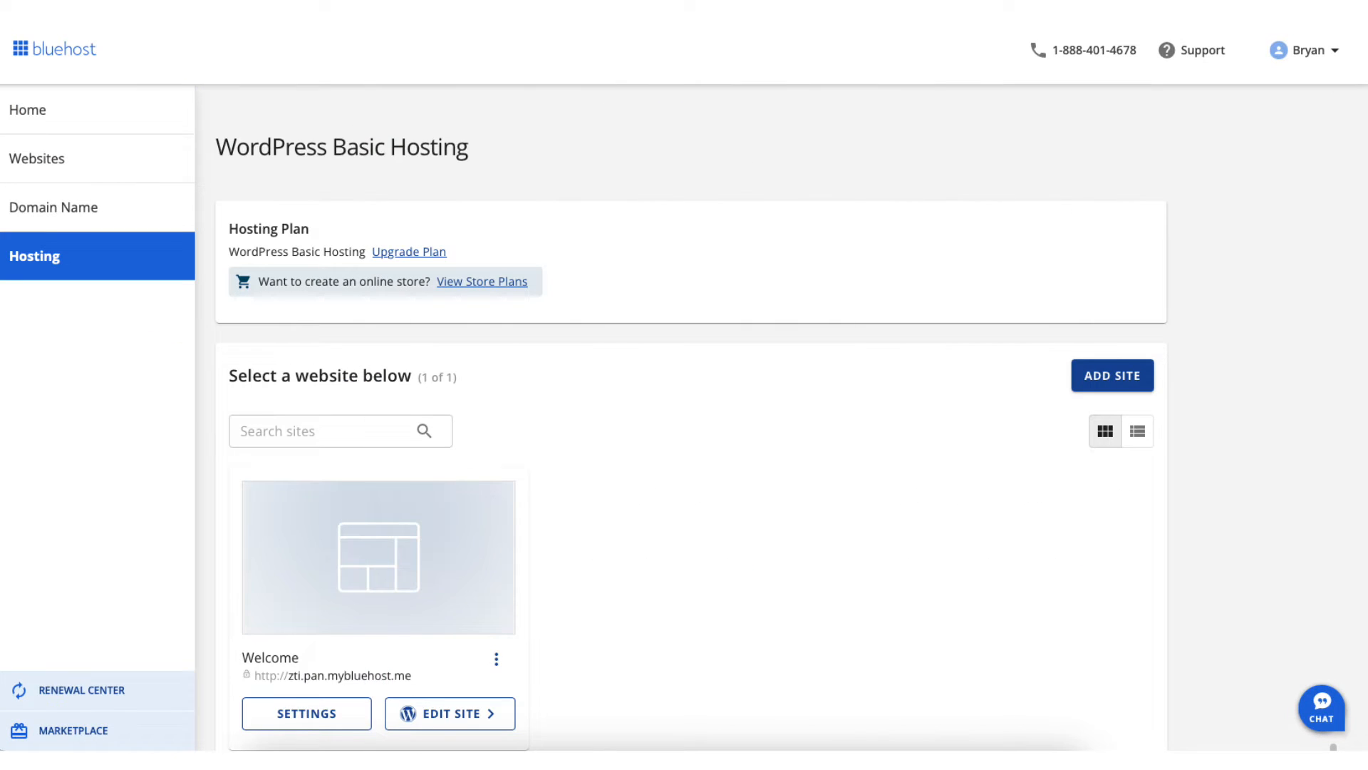
- Open the WordPress admin of the Welcome site from the Bluehost hosting section
scroll(684, 427, "down", 1)
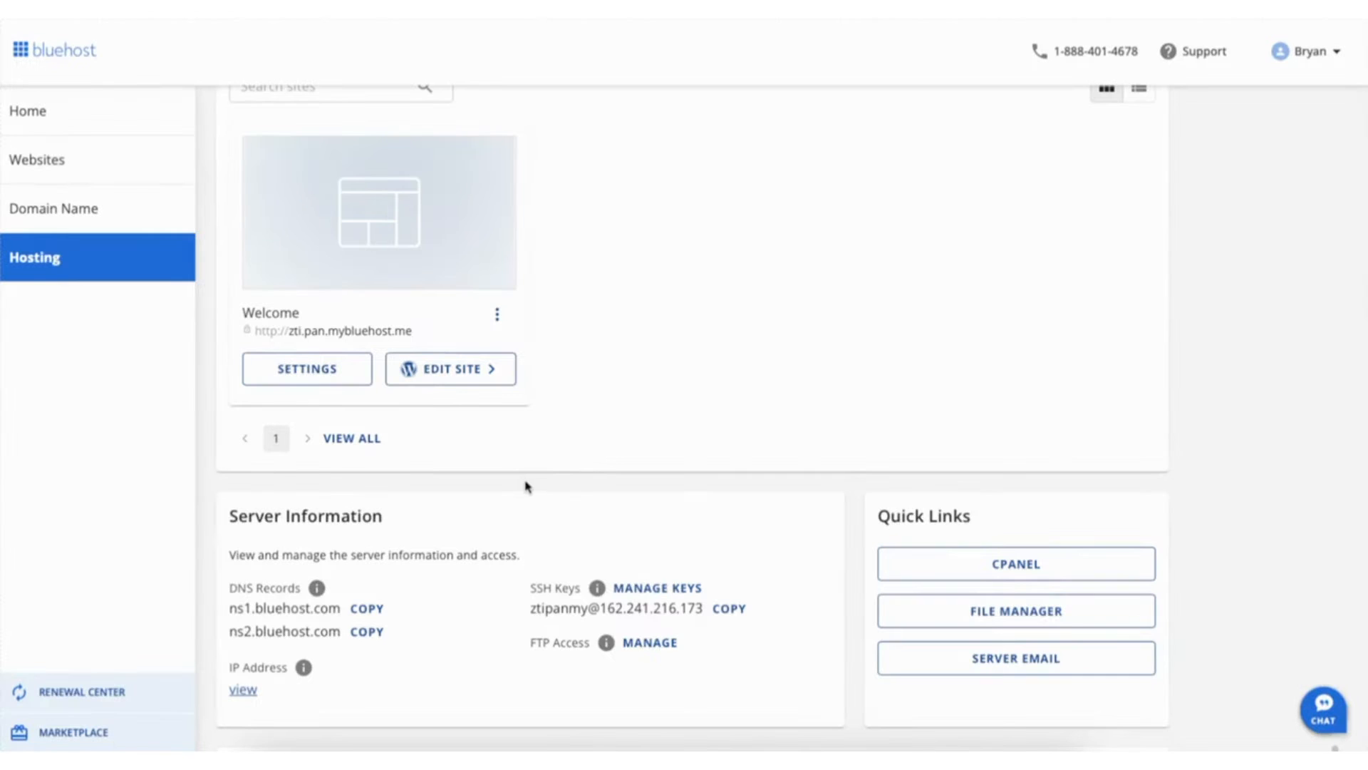
left_click(441, 372)
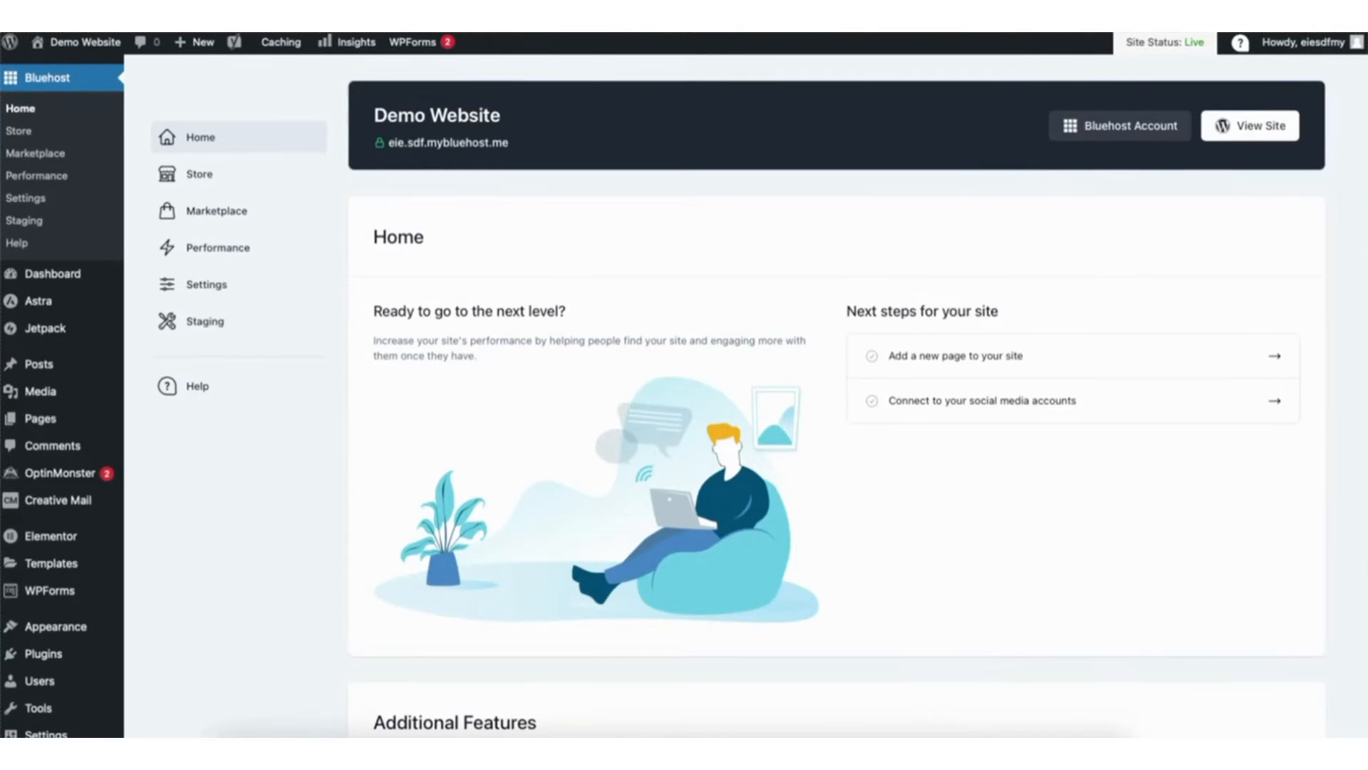
scroll(308, 516, "down", 2)
mouse_move(47, 600)
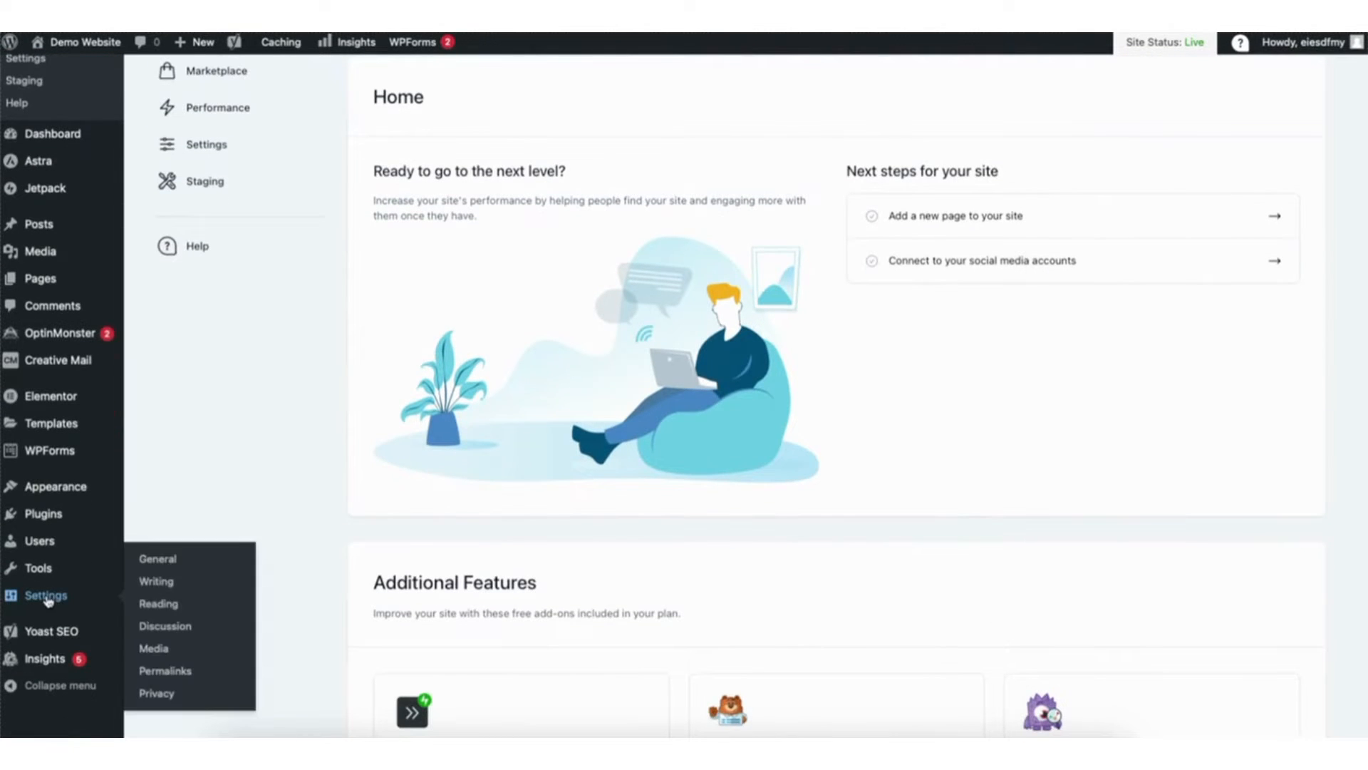
left_click(165, 563)
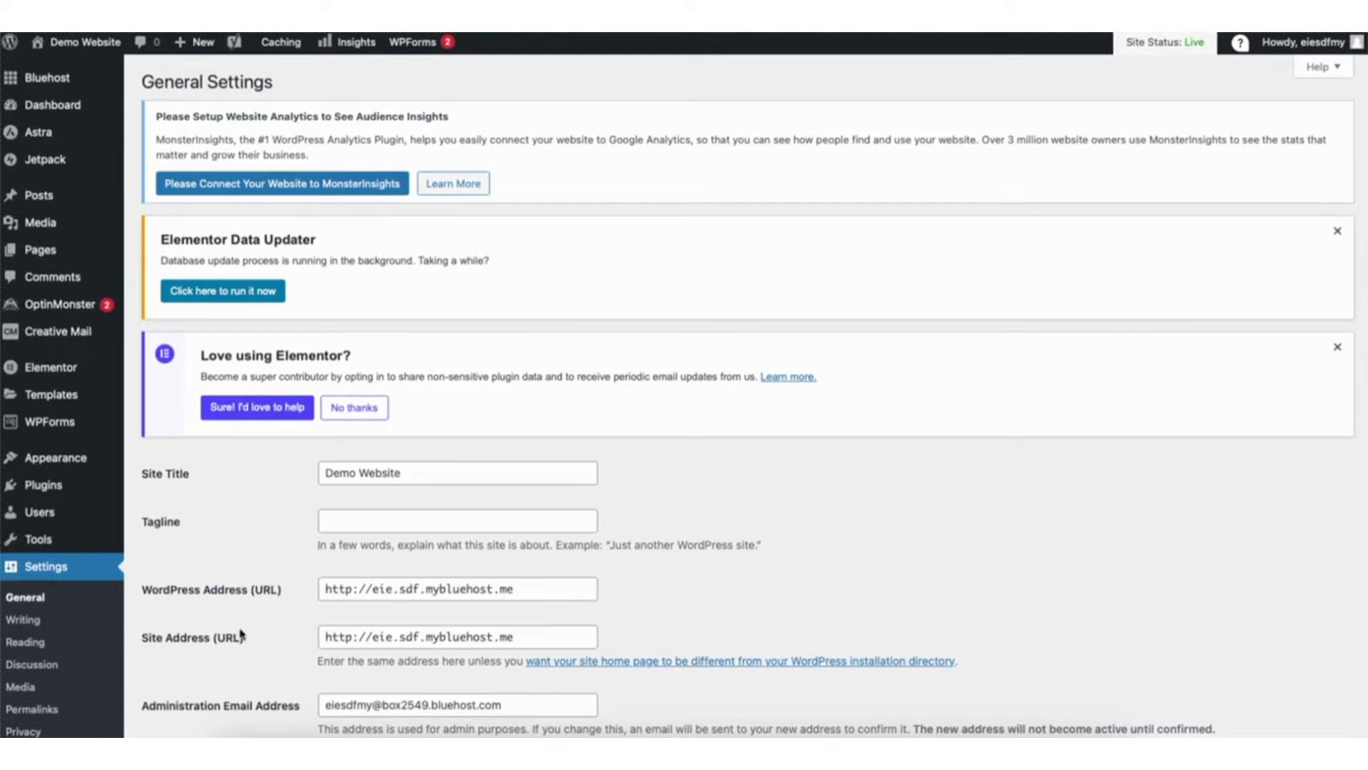
left_click(350, 587)
type("s")
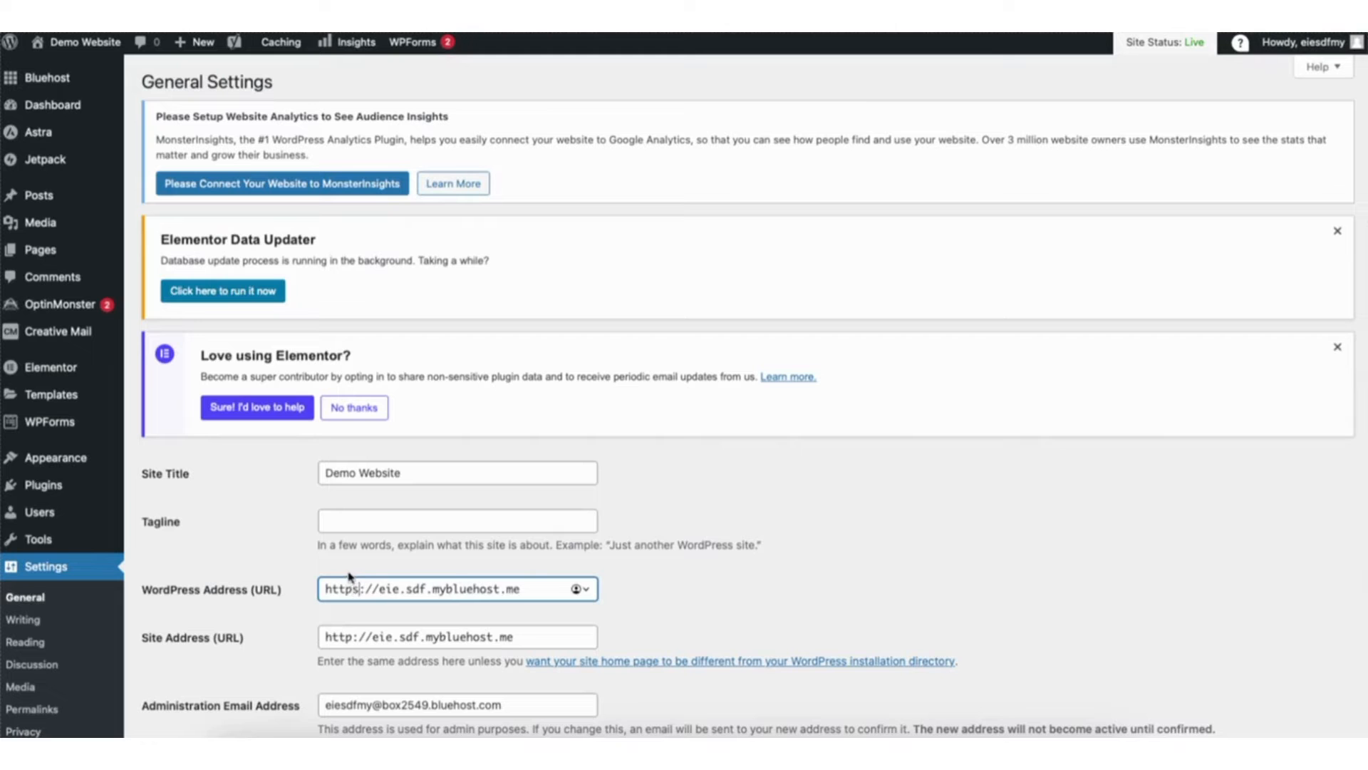
left_click(350, 635)
type("s")
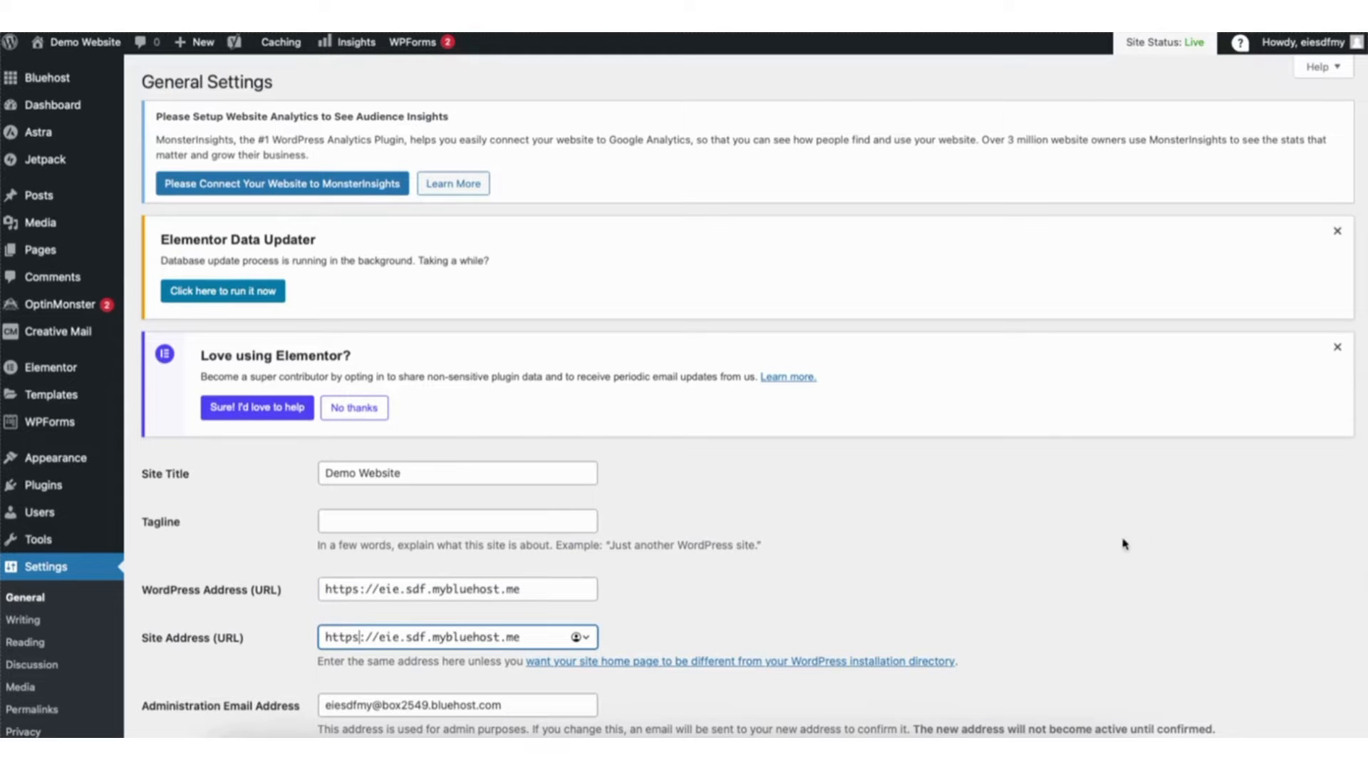
scroll(1340, 591, "down", 10)
scroll(1361, 583, "down", 5)
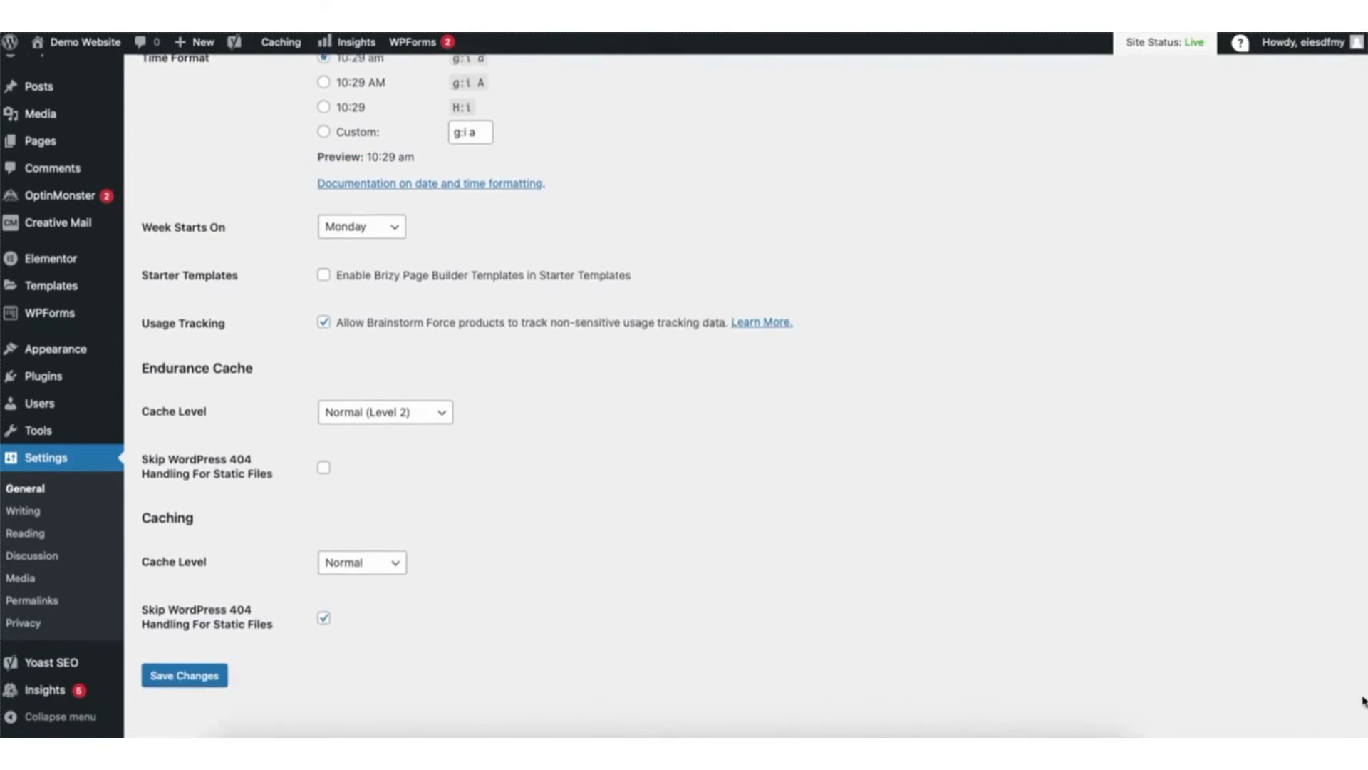
left_click(171, 658)
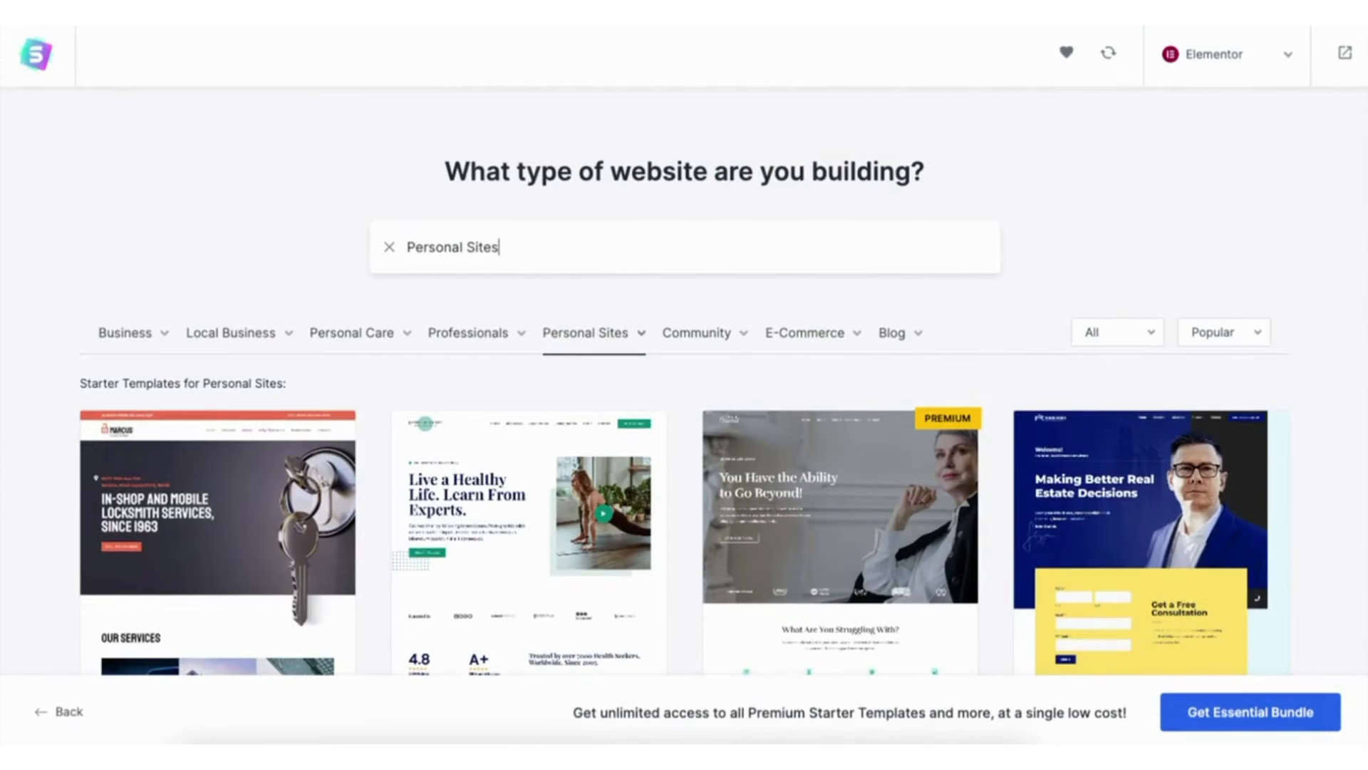
scroll(684, 385, "down", 5)
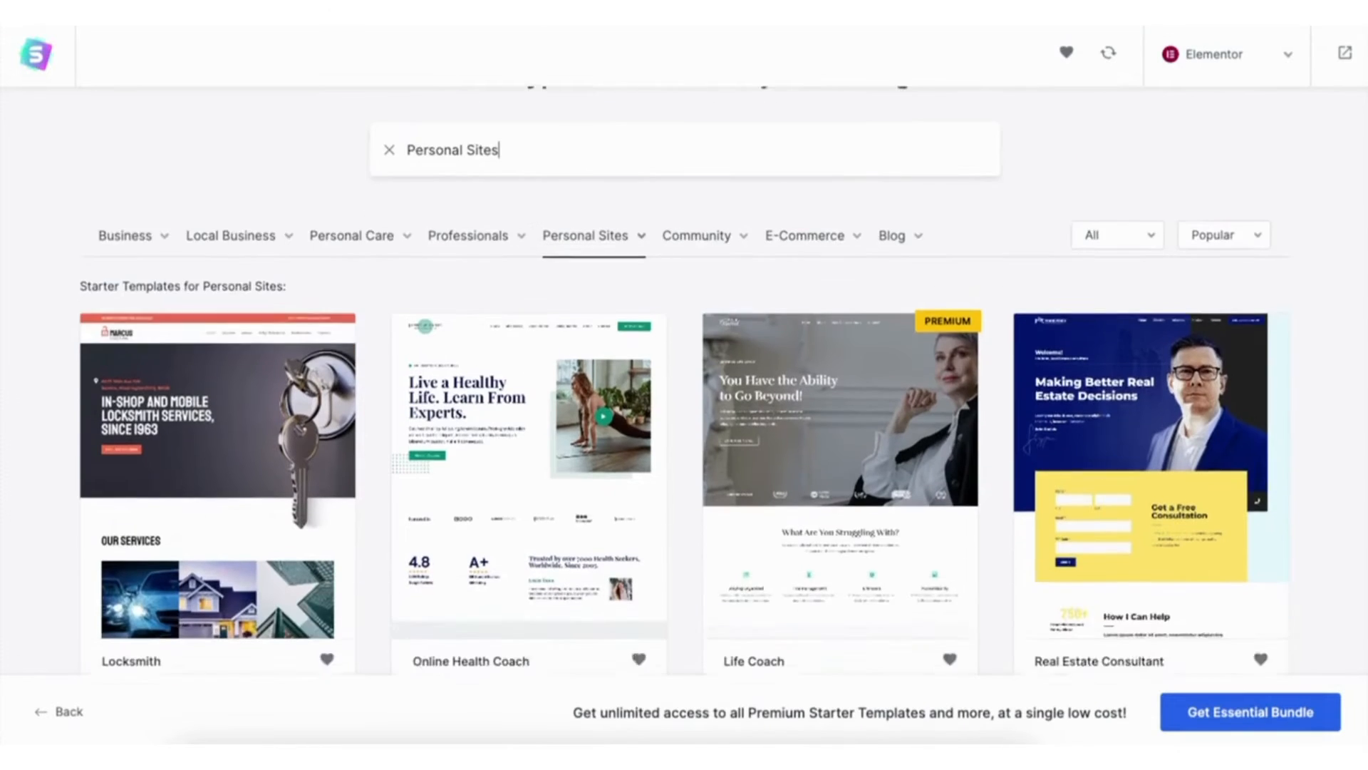
scroll(684, 385, "down", 8)
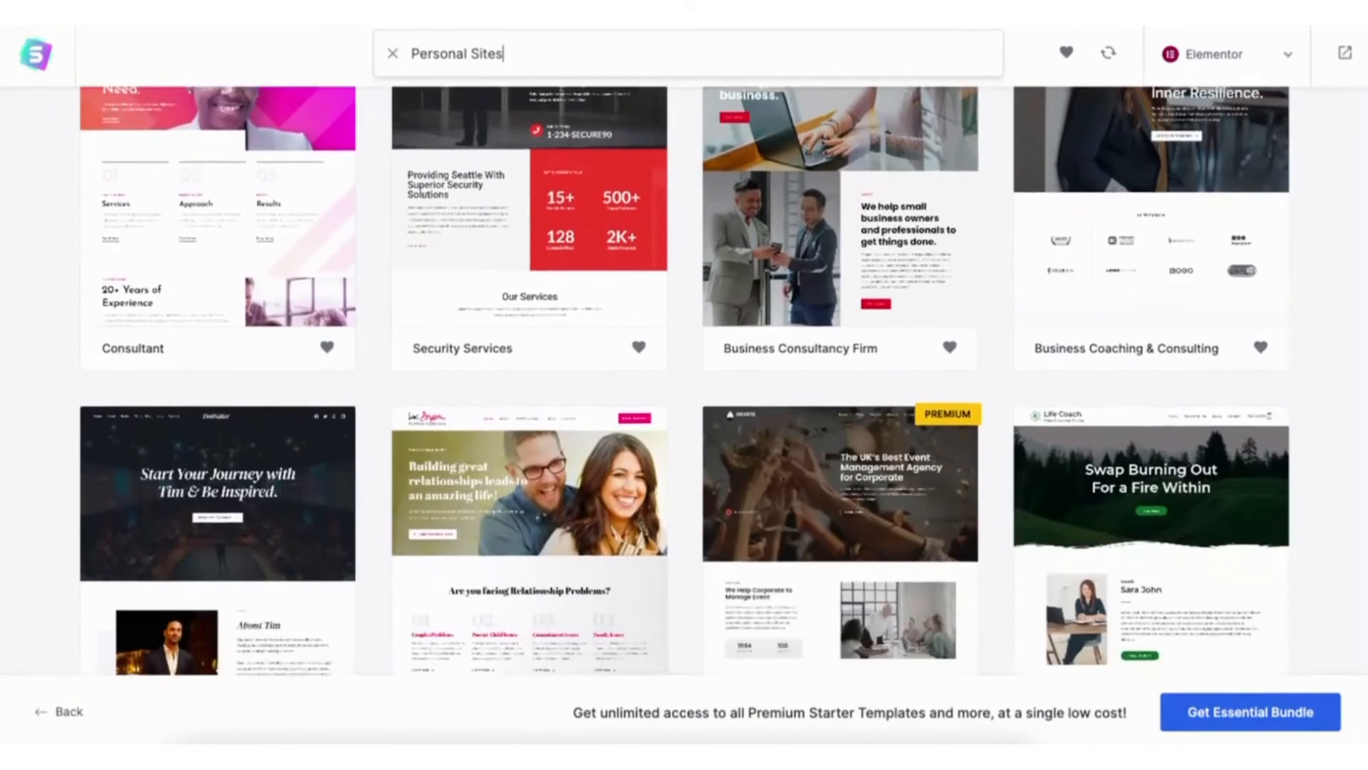
scroll(684, 385, "down", 9)
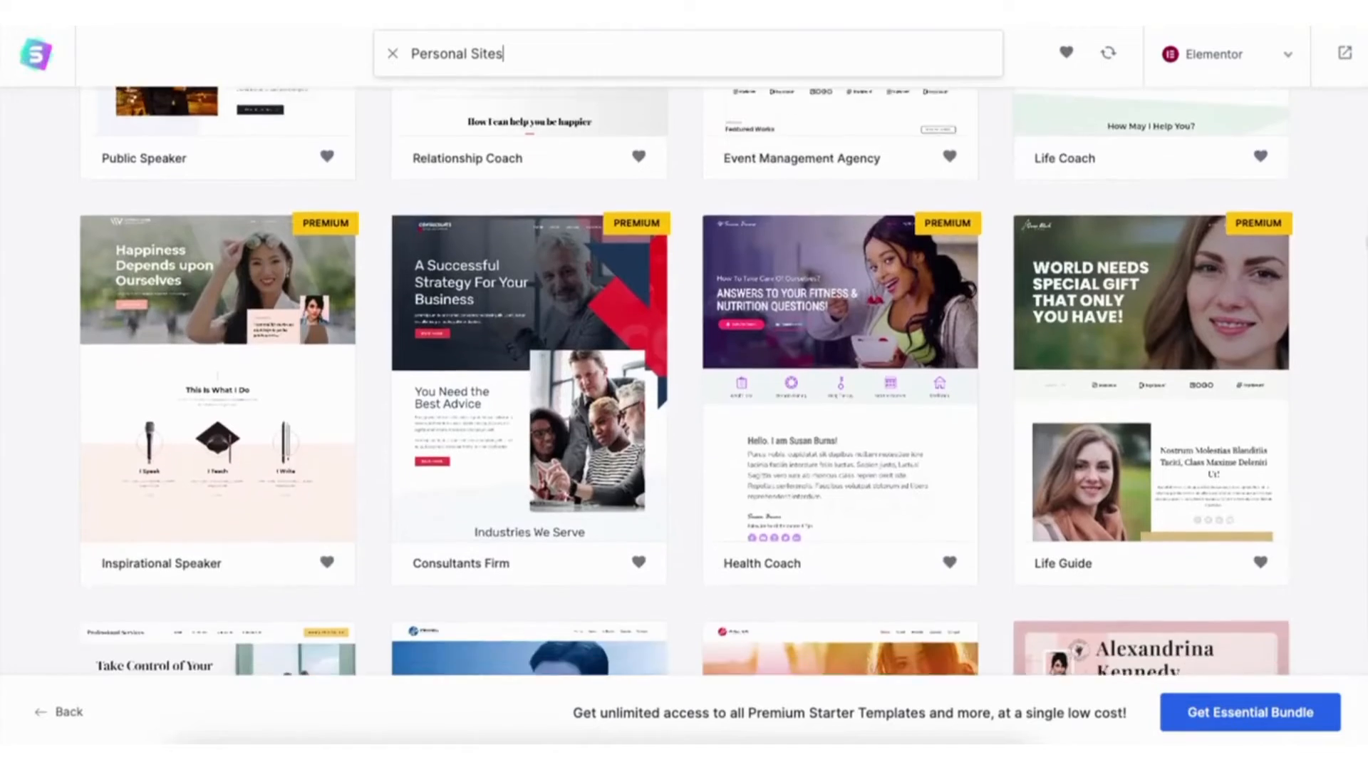
scroll(684, 384, "down", 1)
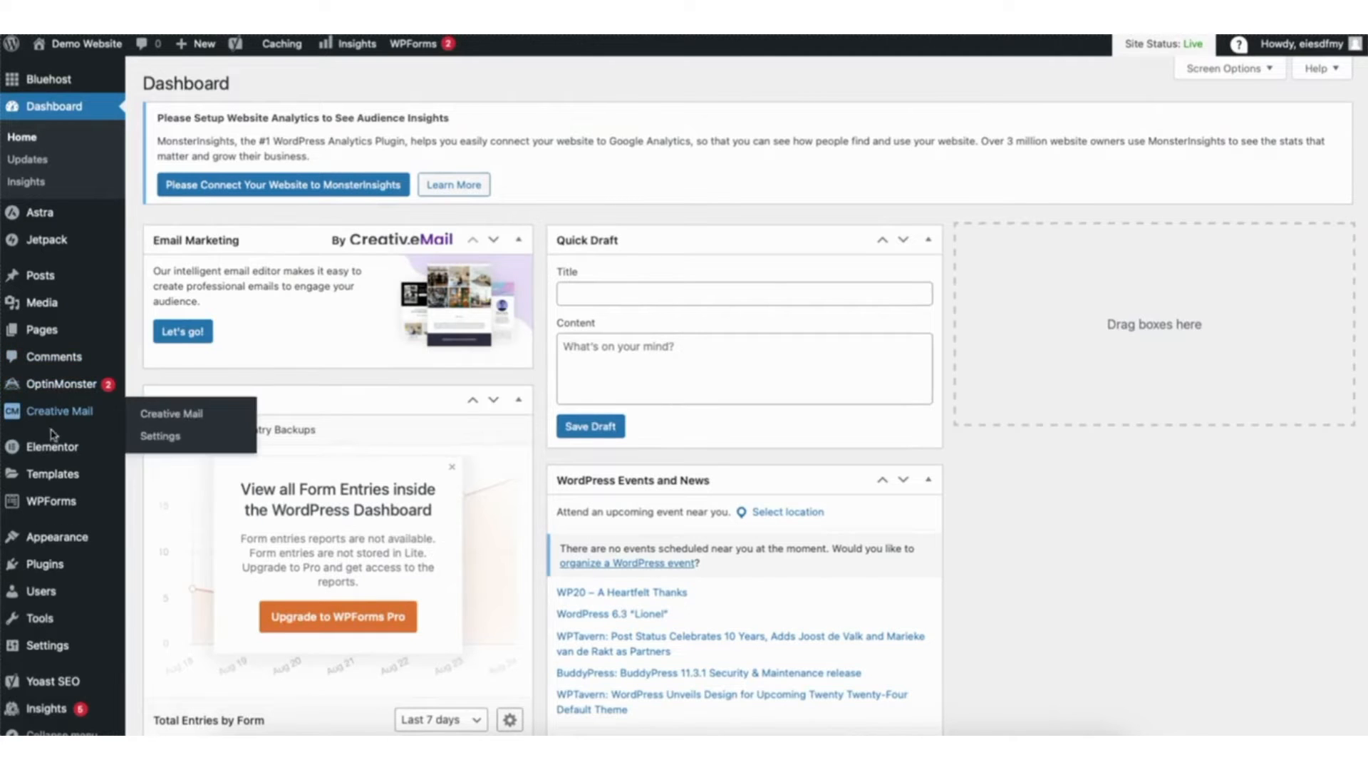
- Open the catalogue for adding a new theme from the installed themes and browse the available themes
mouse_move(55, 543)
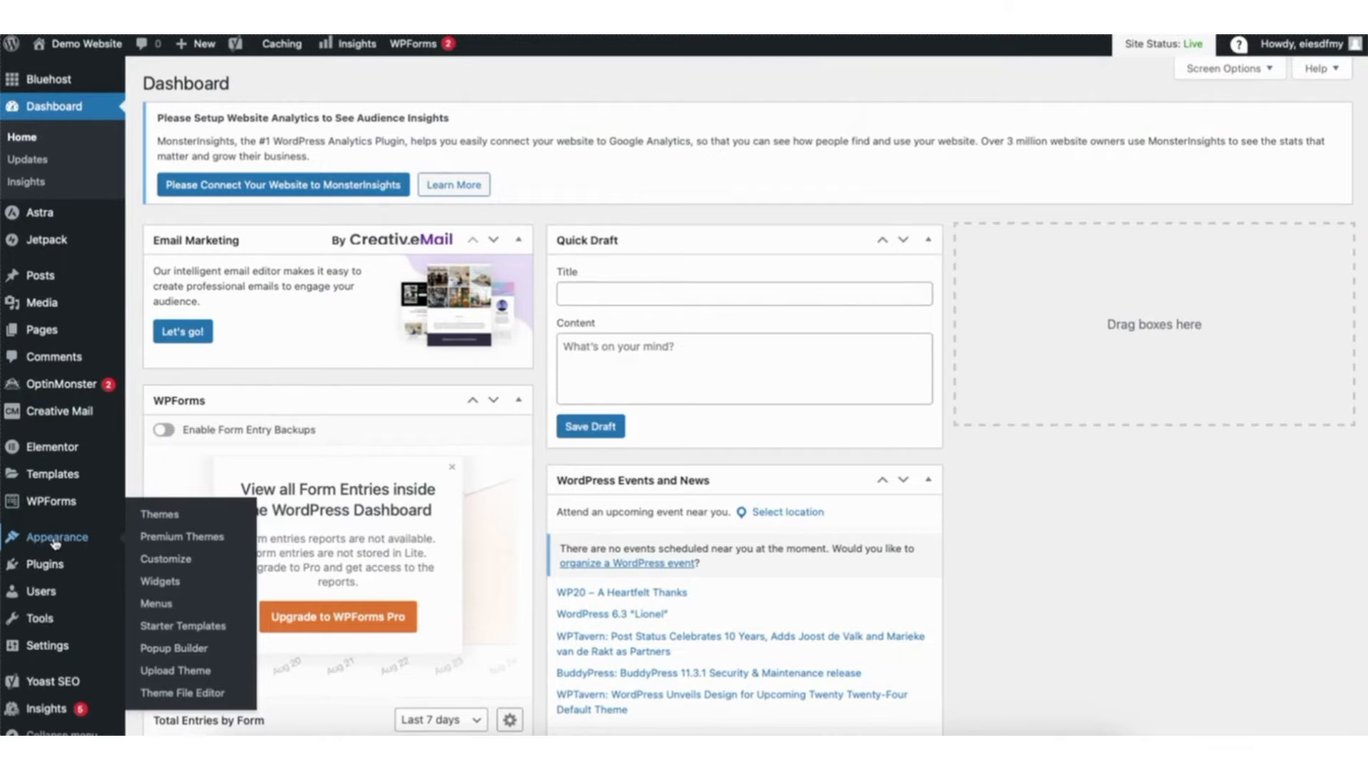
left_click(164, 517)
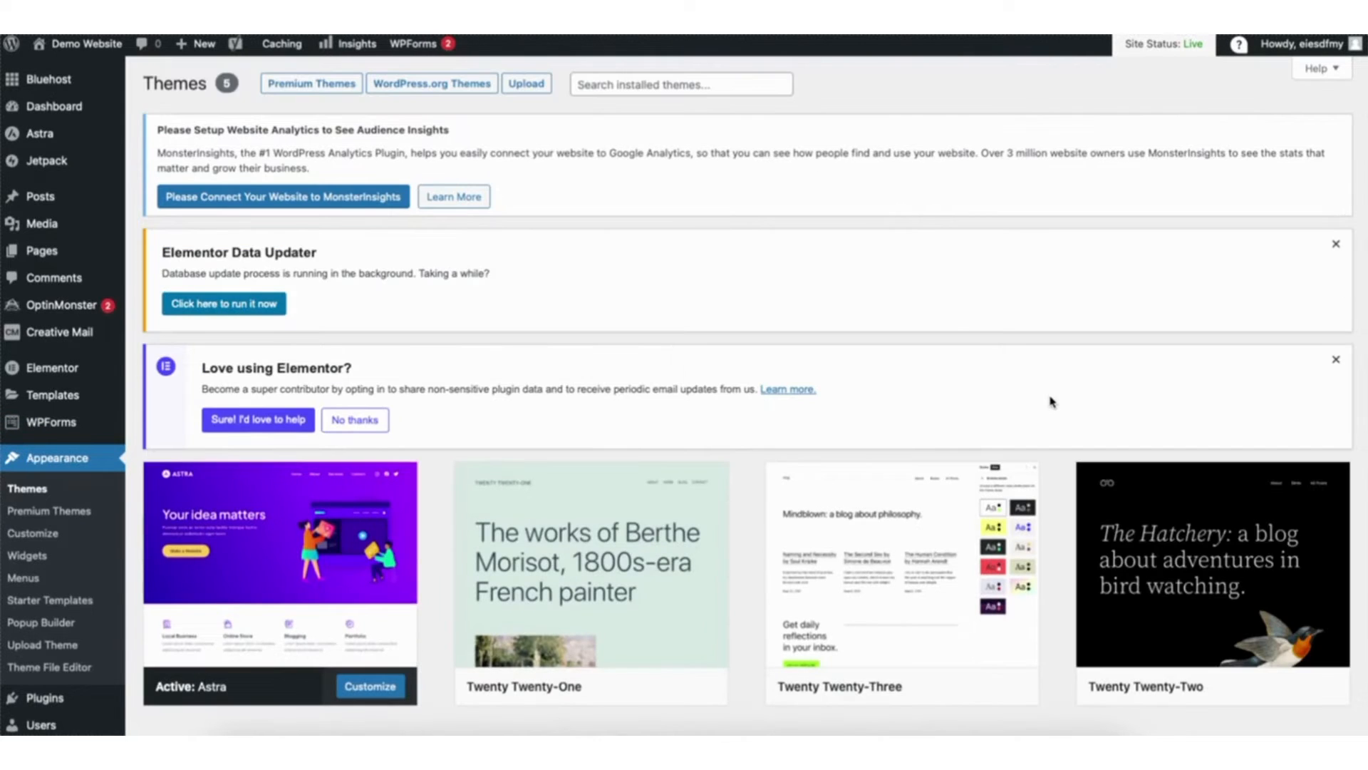
scroll(1051, 402, "down", 5)
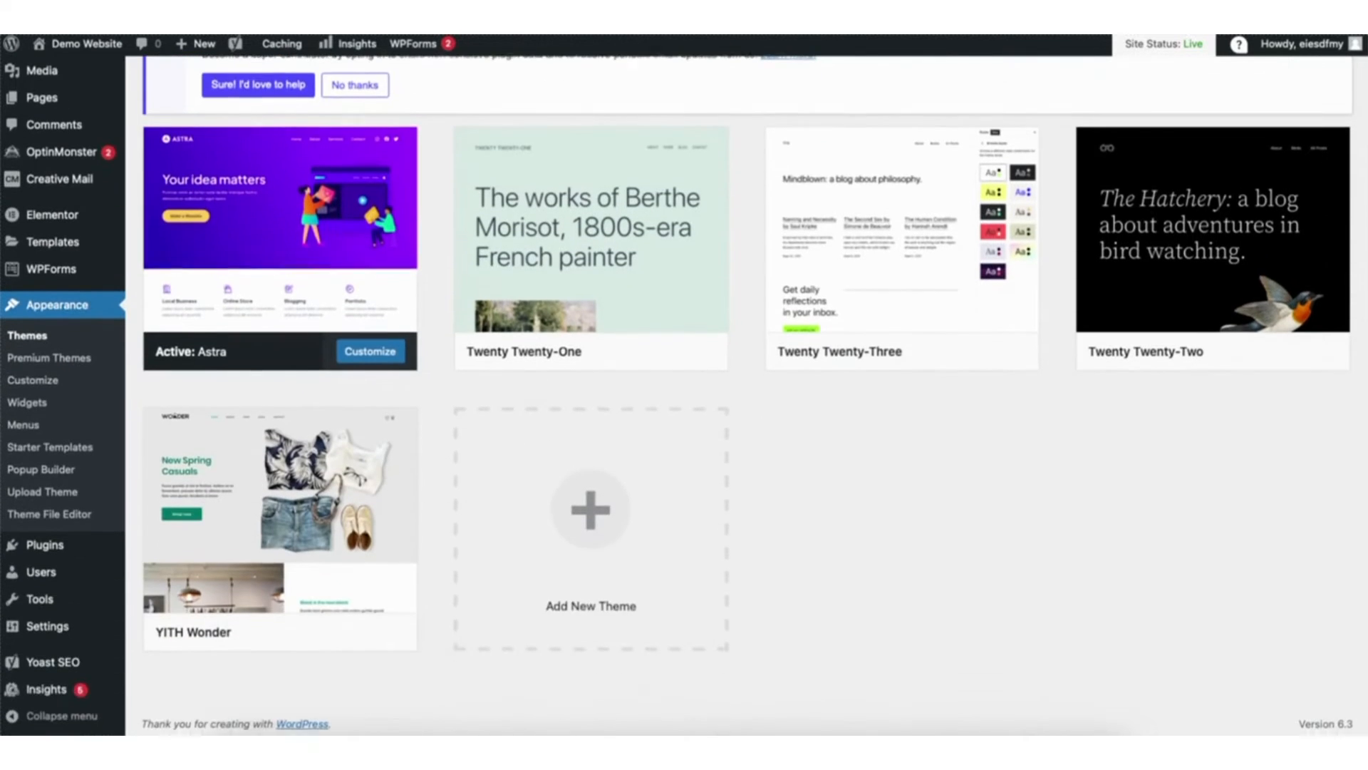
left_click(558, 516)
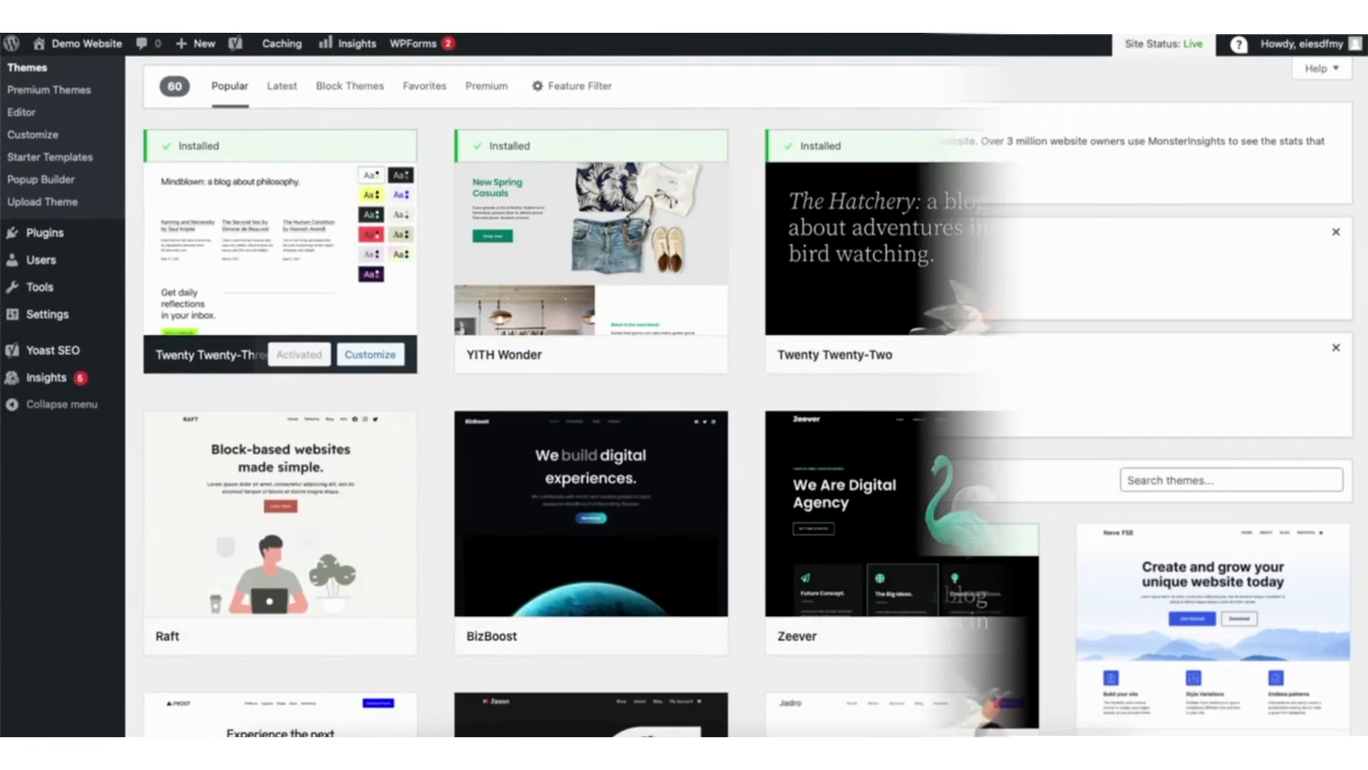
scroll(713, 392, "down", 4)
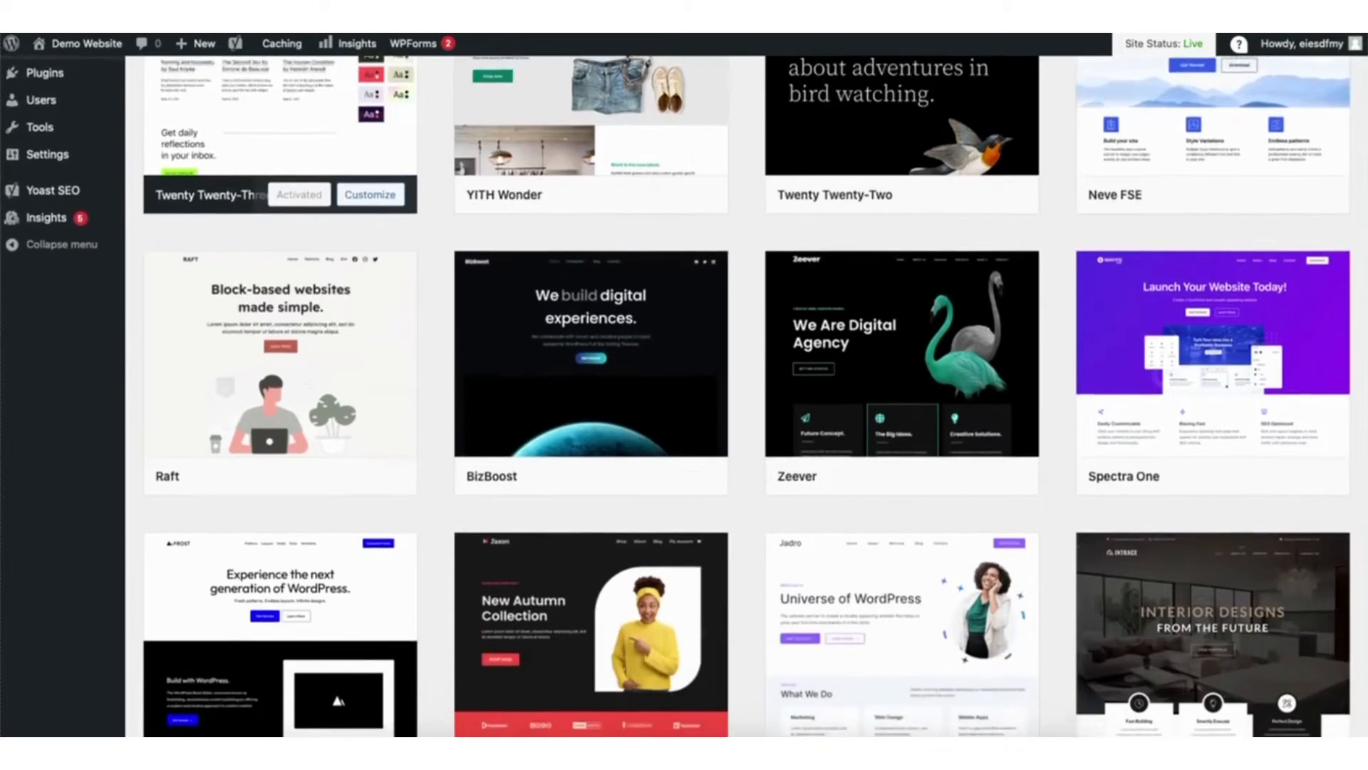
scroll(713, 392, "down", 7)
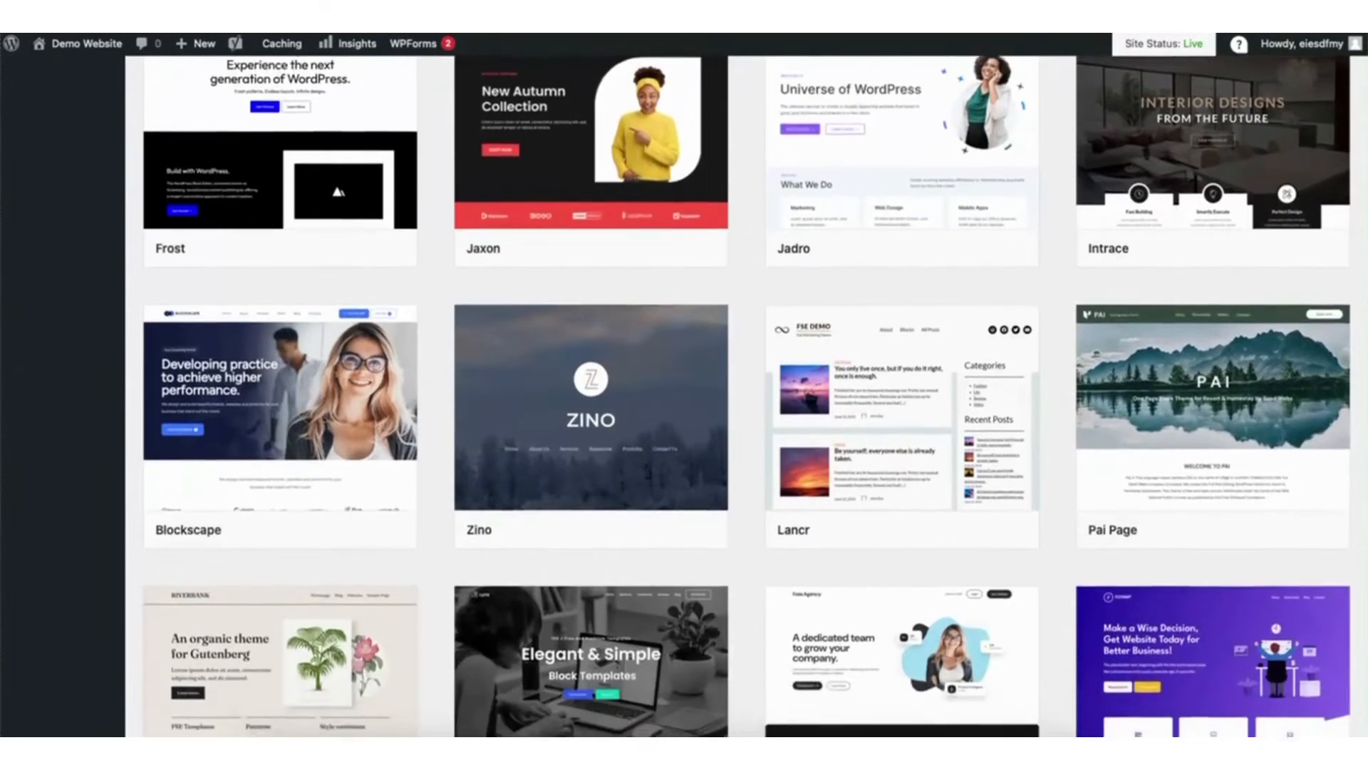
scroll(712, 392, "down", 6)
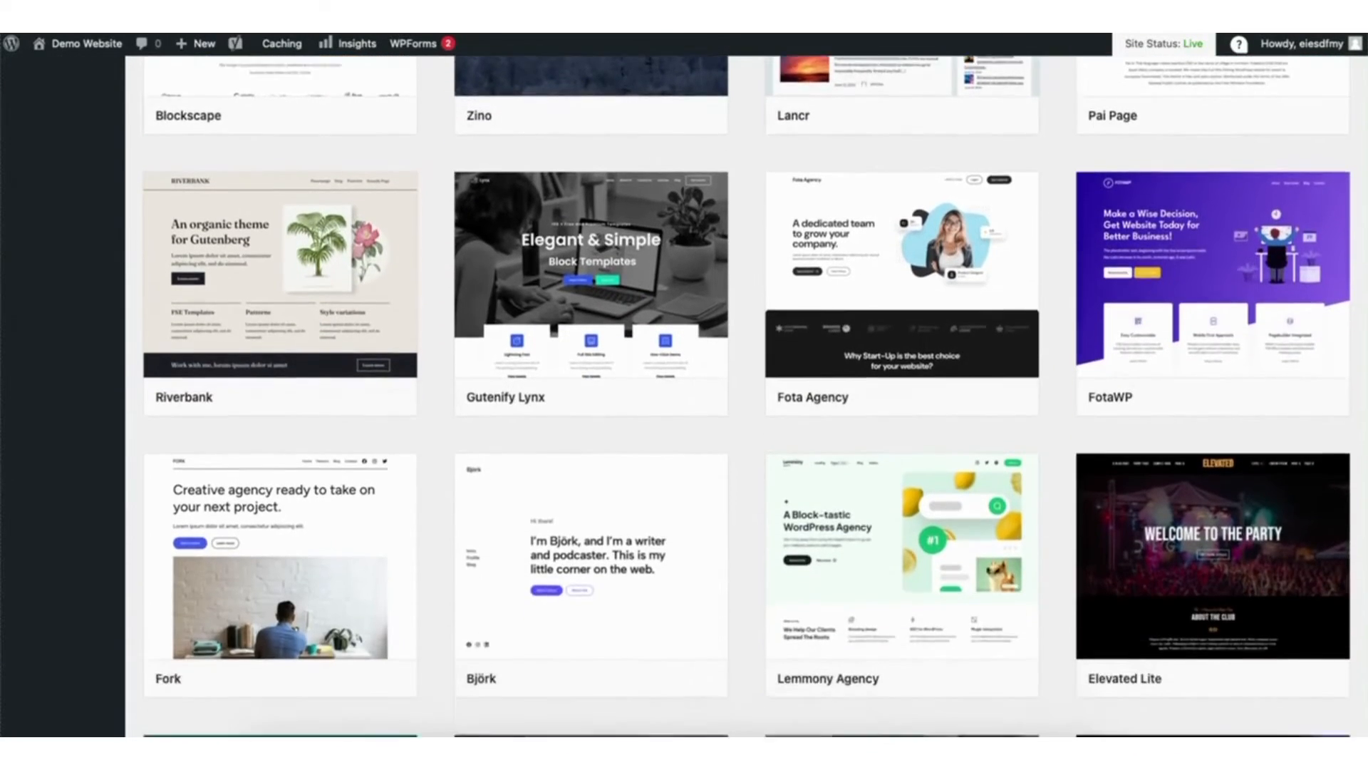
scroll(713, 392, "down", 3)
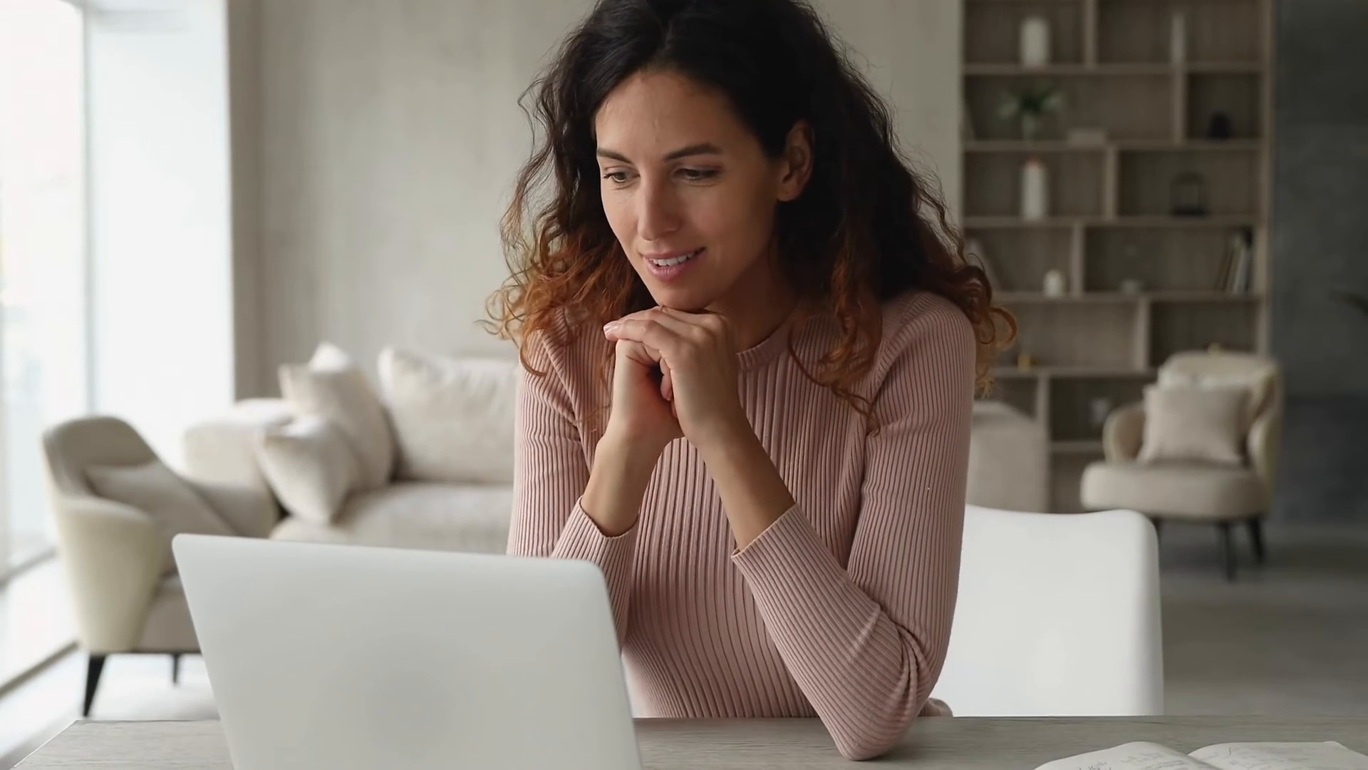
- Search the theme catalogue for "astra", then install and activate the Astra theme
left_click(1163, 114)
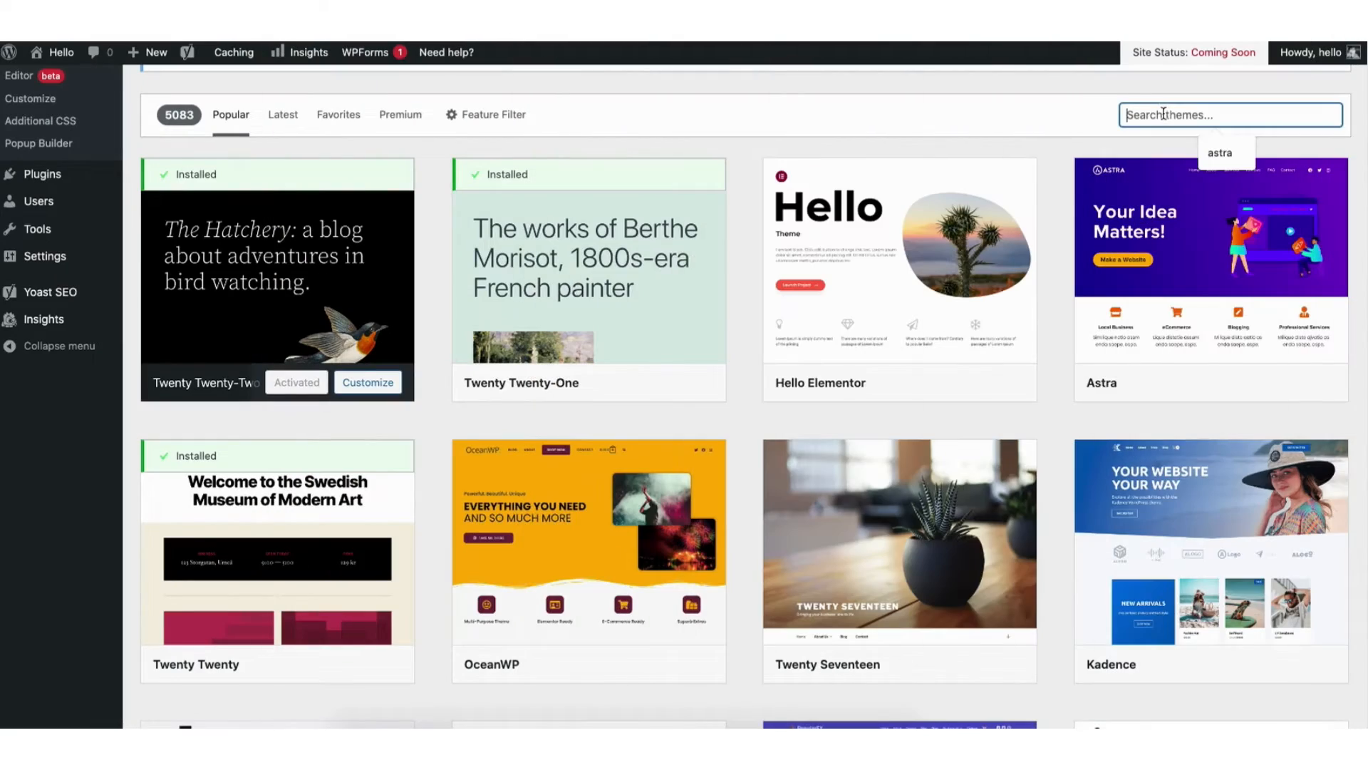
type("astra")
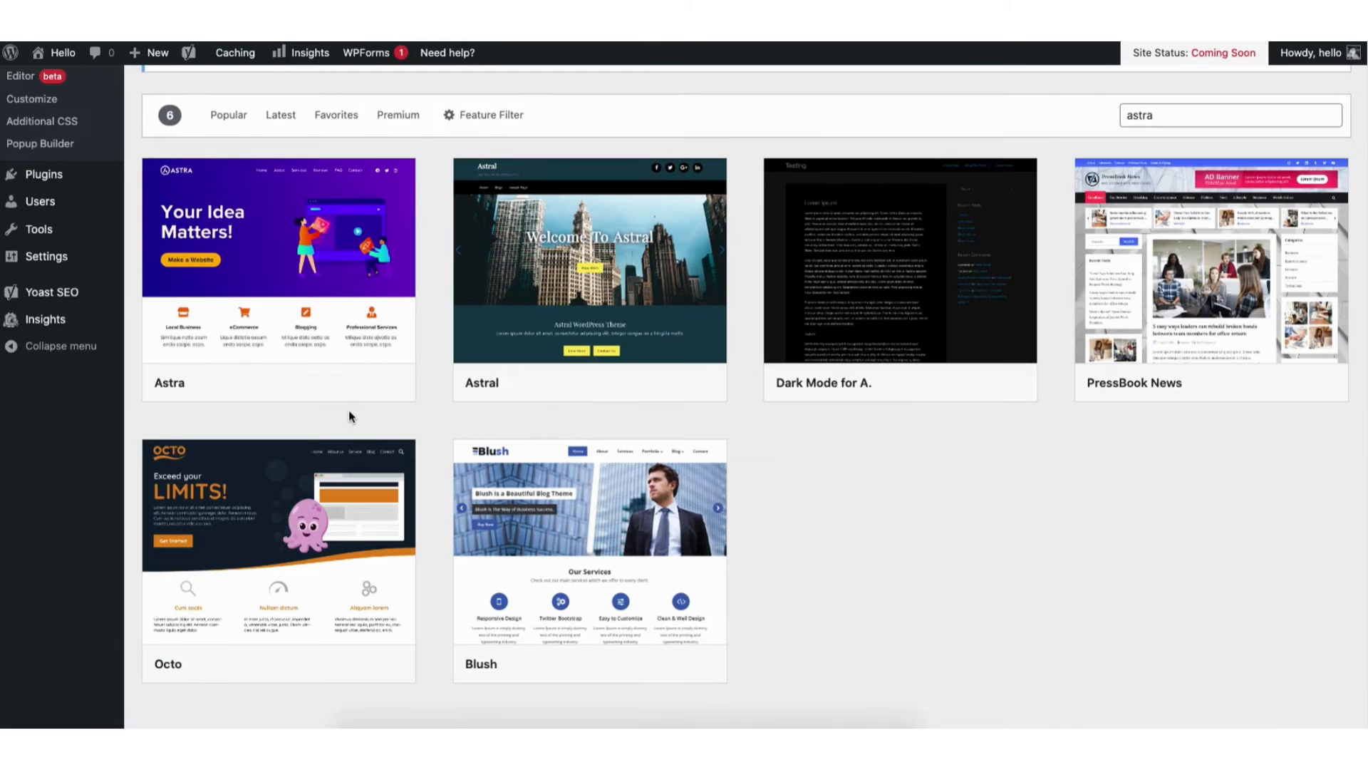
left_click(314, 381)
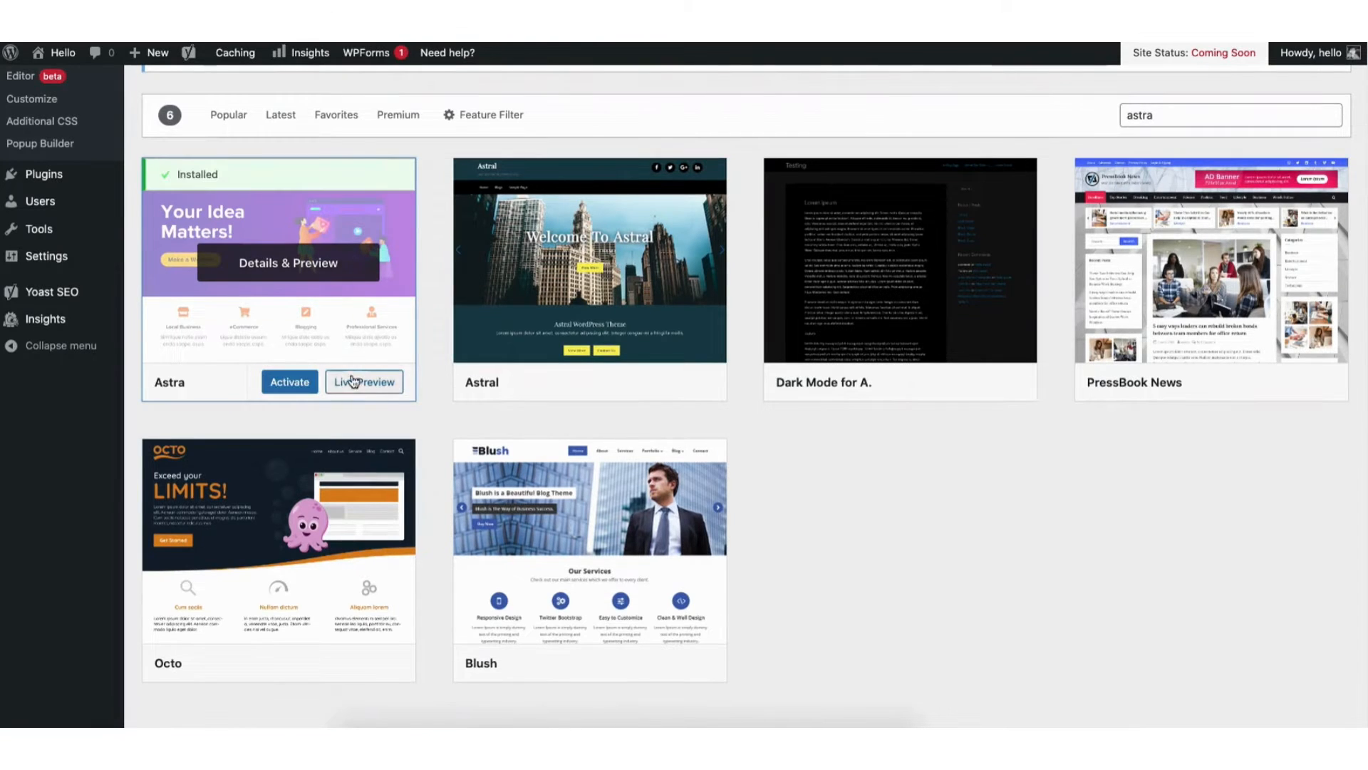
left_click(290, 385)
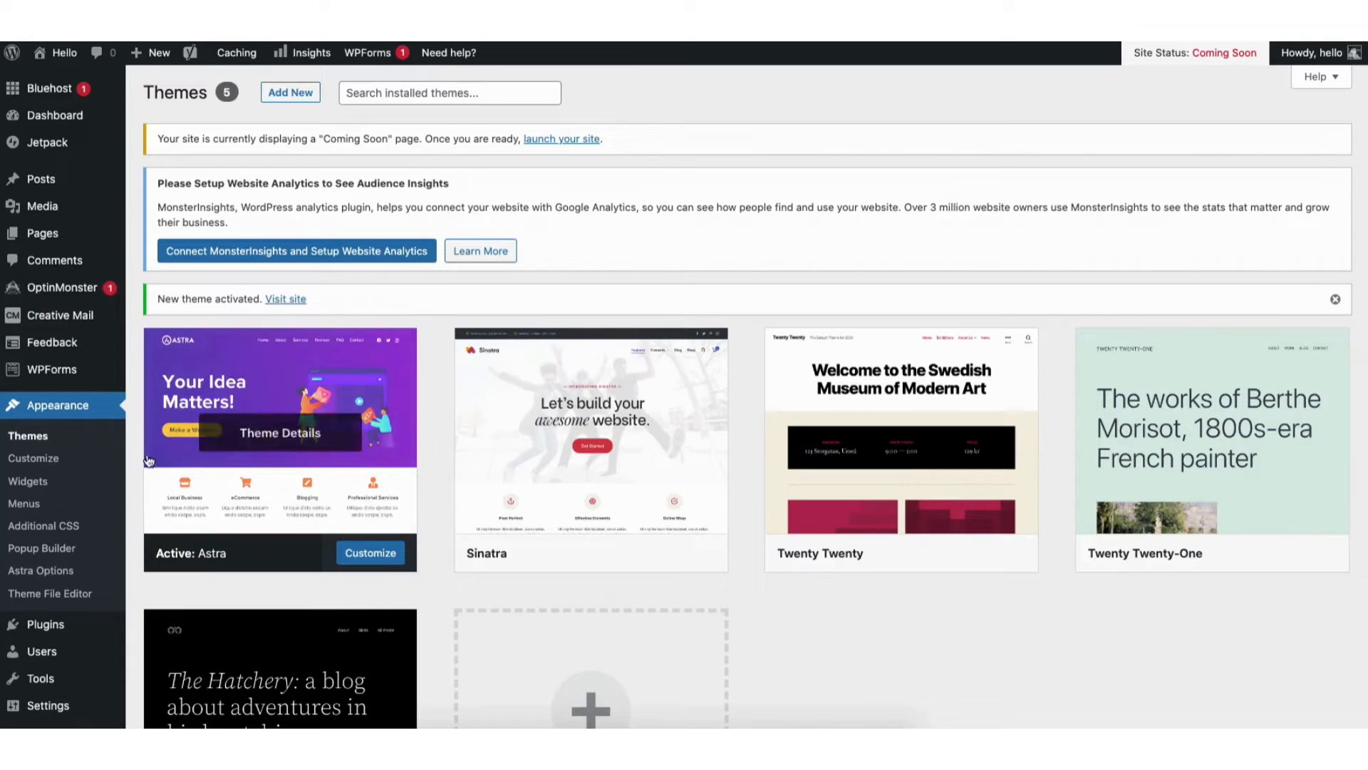
- Find the Starter Templates plugin by Brainstorm Force with the search "starter templates", then install and activate it
mouse_move(47, 626)
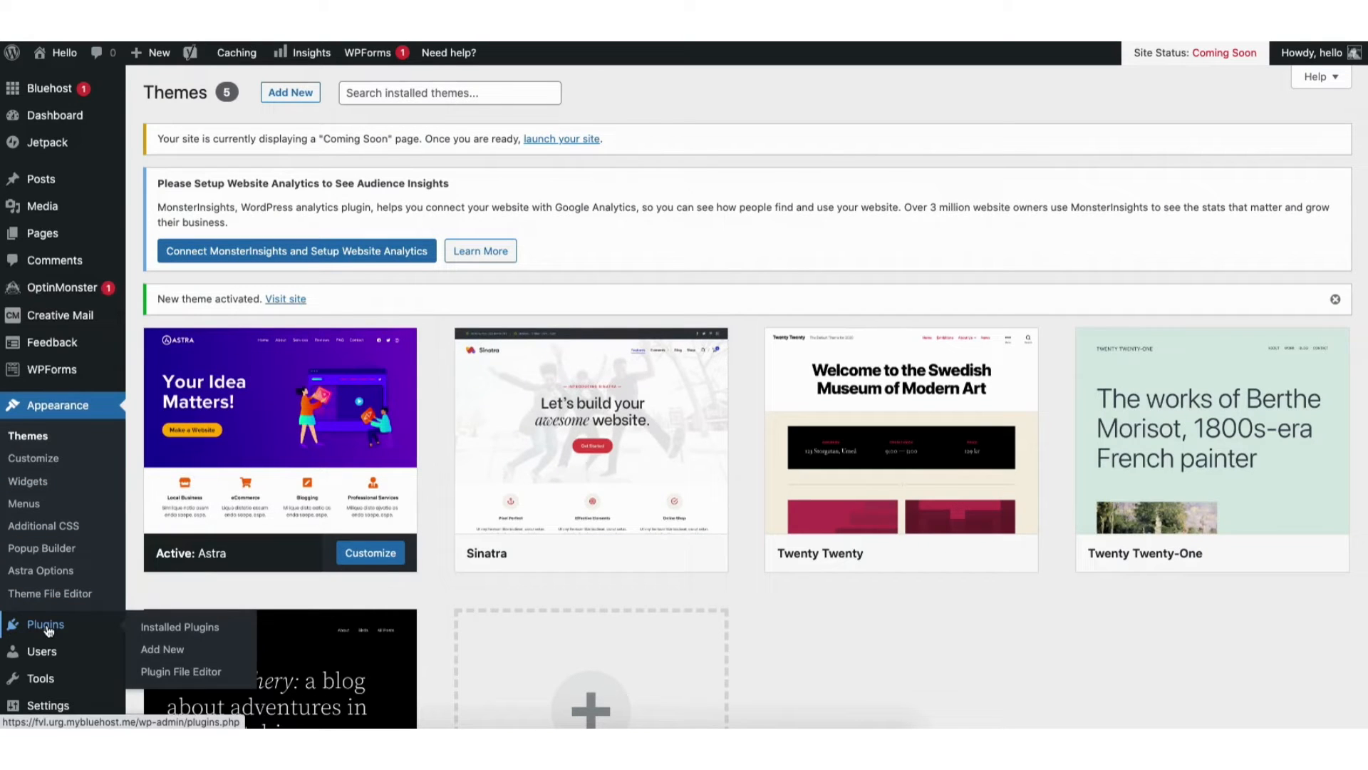
left_click(163, 652)
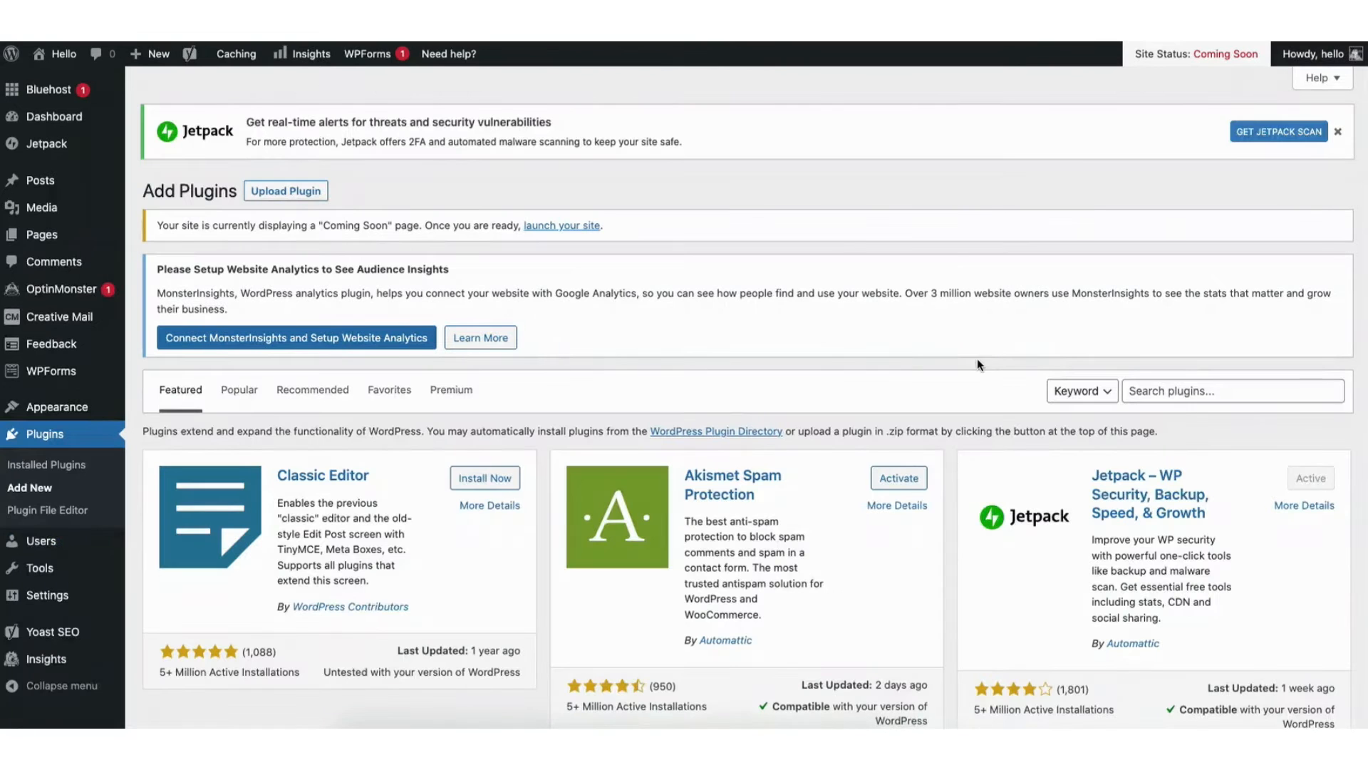
left_click(1155, 388)
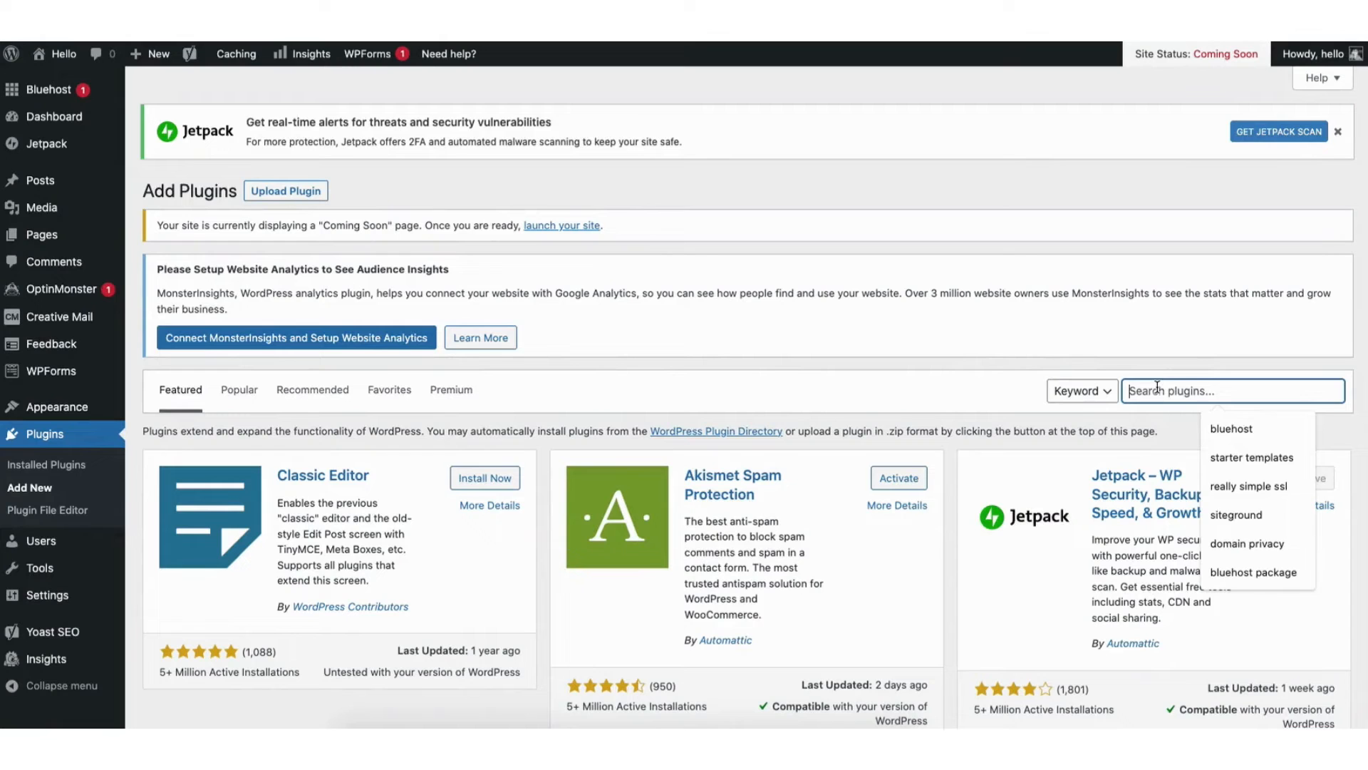
type("starter templates")
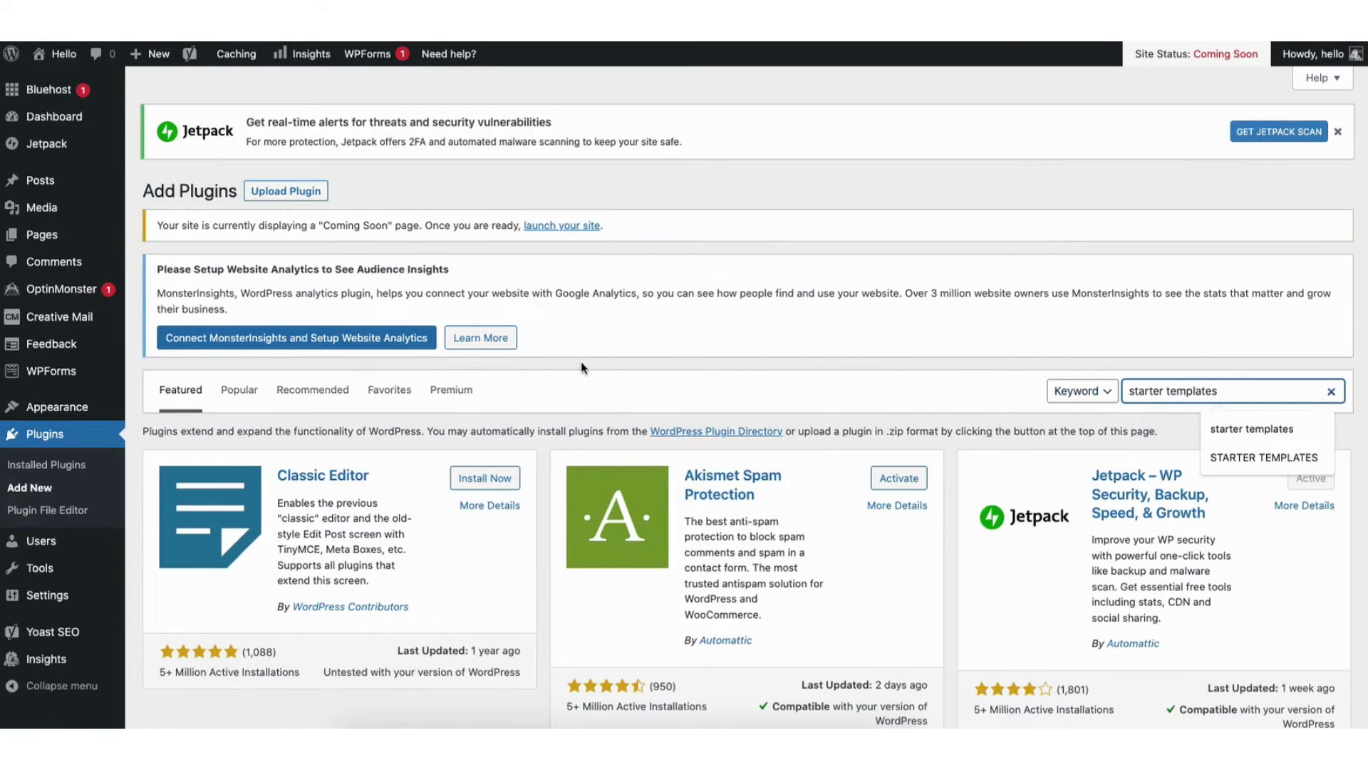
key("Return")
left_click(477, 480)
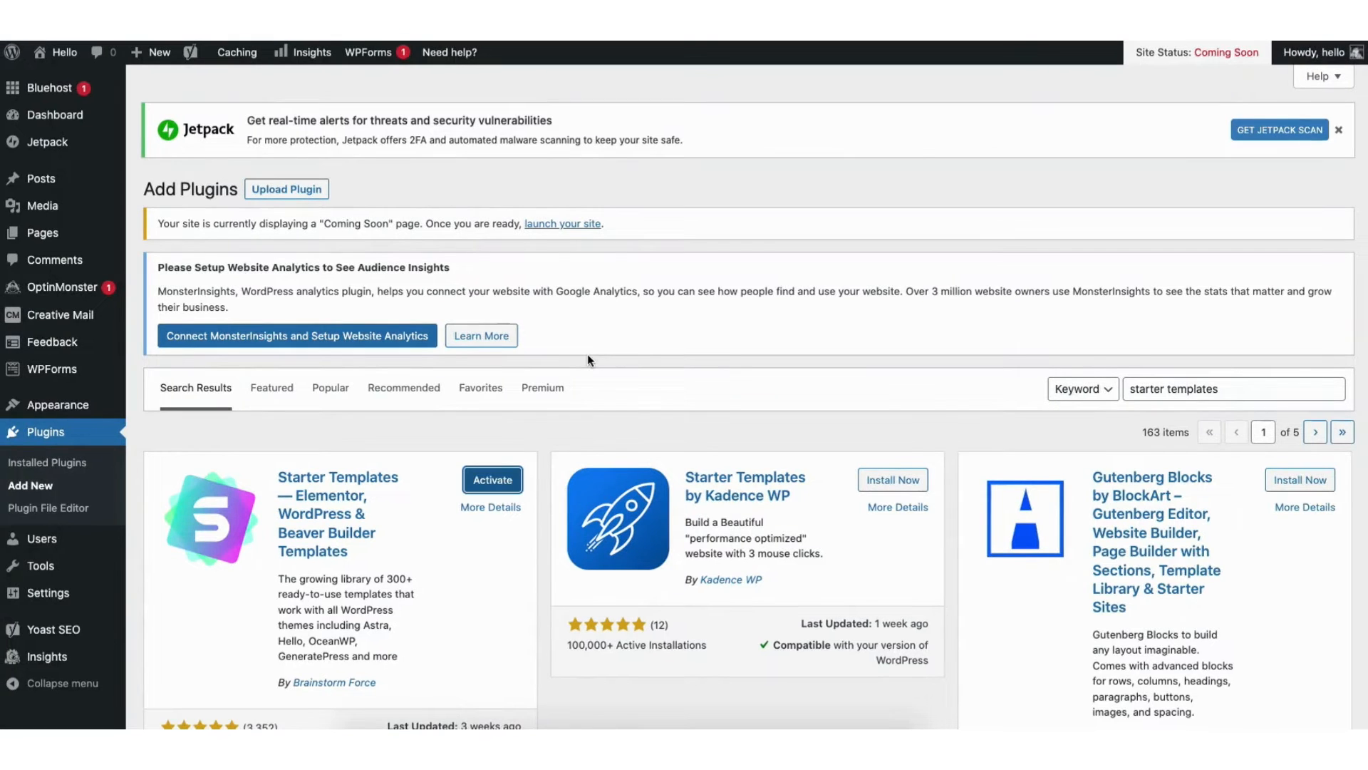
left_click(489, 487)
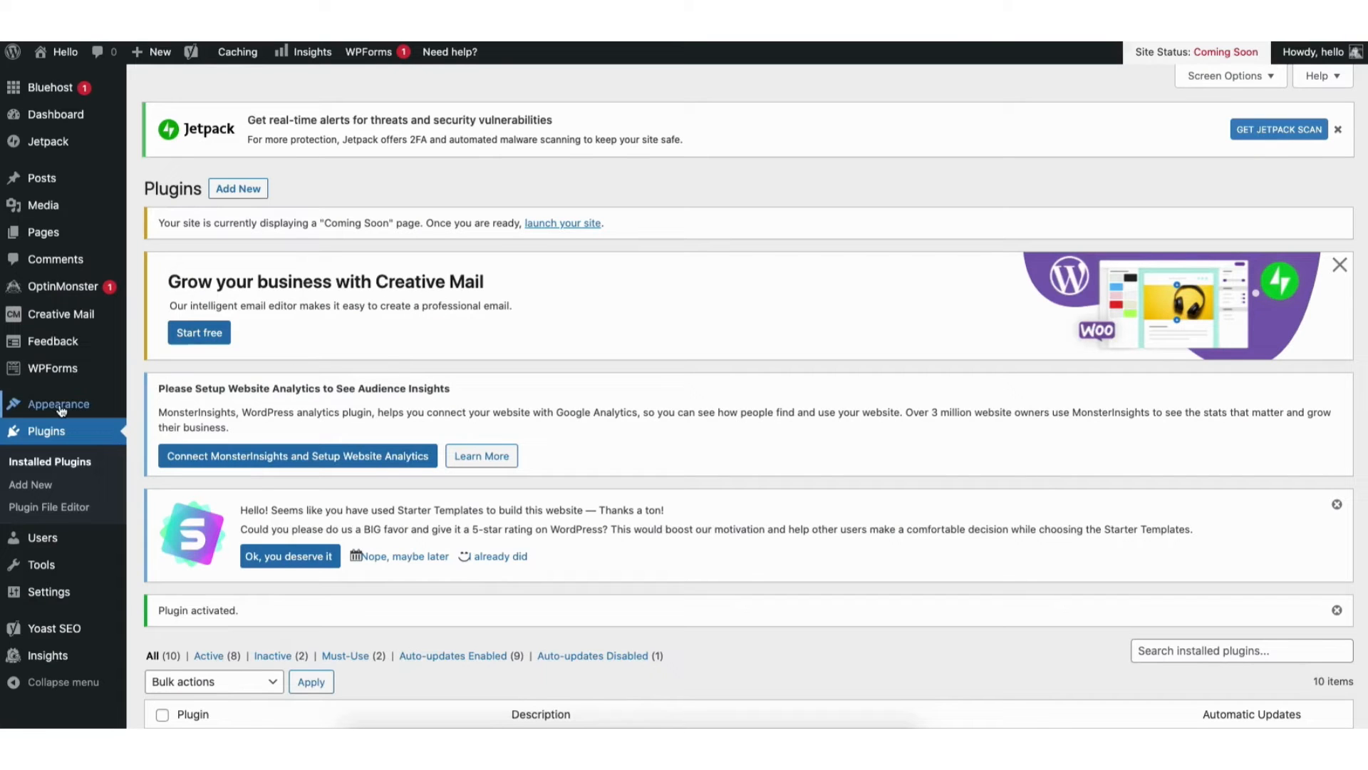
- Open the Starter Templates library with Elementor as the page builder and browse its templates and website categories
mouse_move(59, 409)
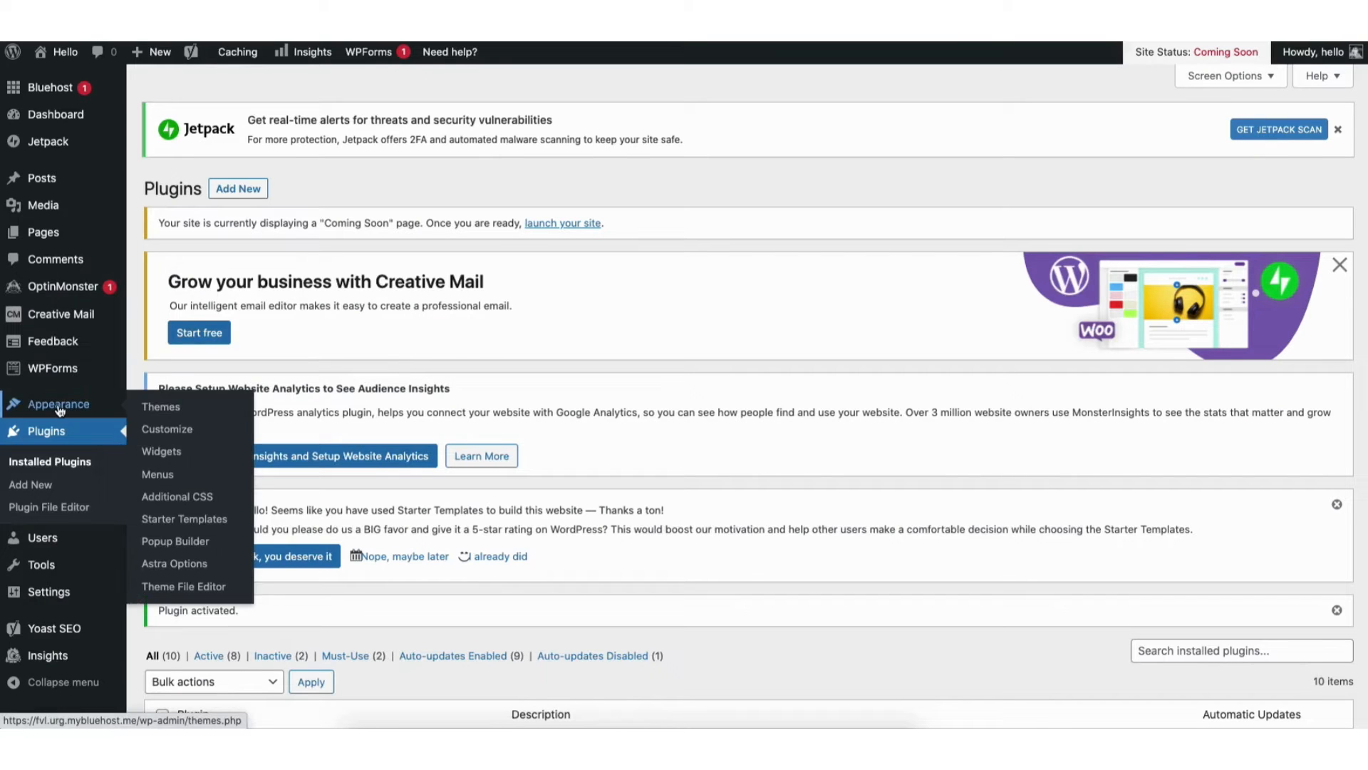
left_click(173, 521)
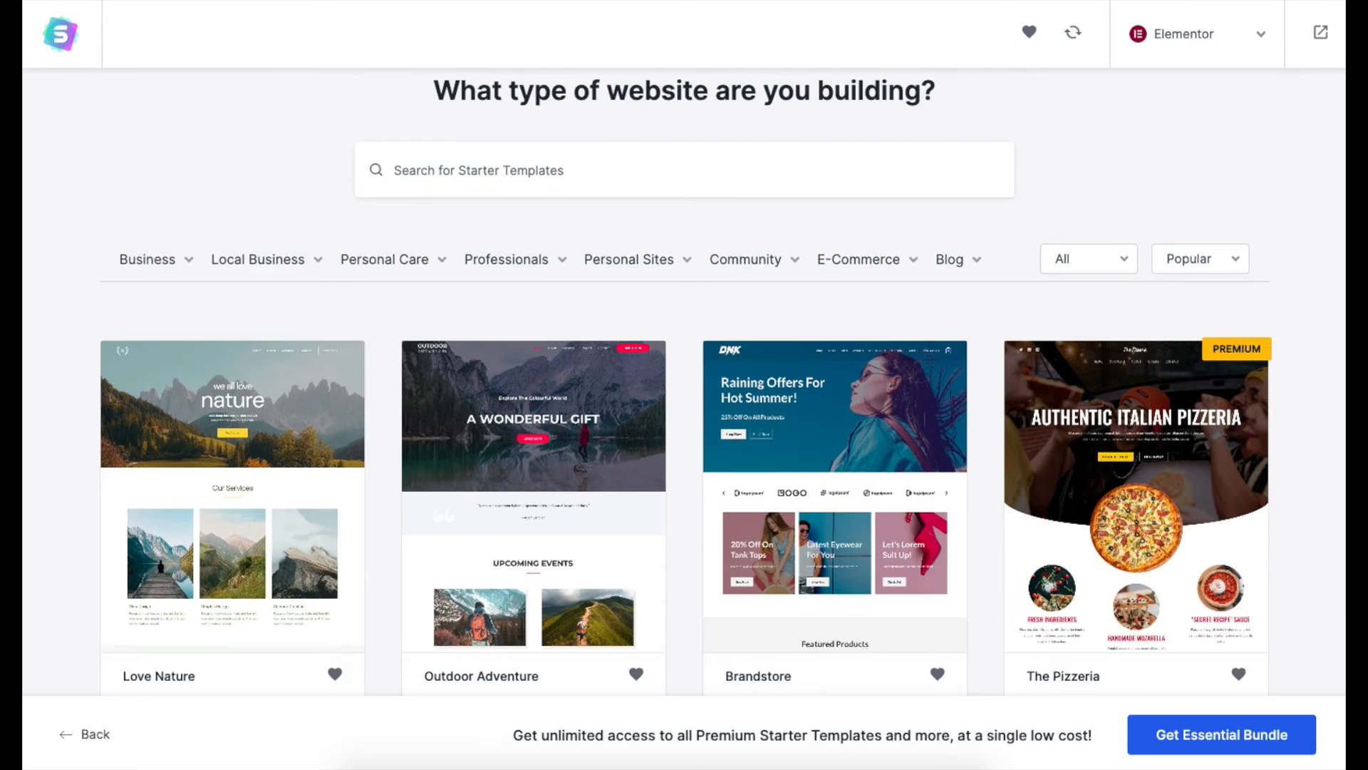
scroll(686, 382, "down", 5)
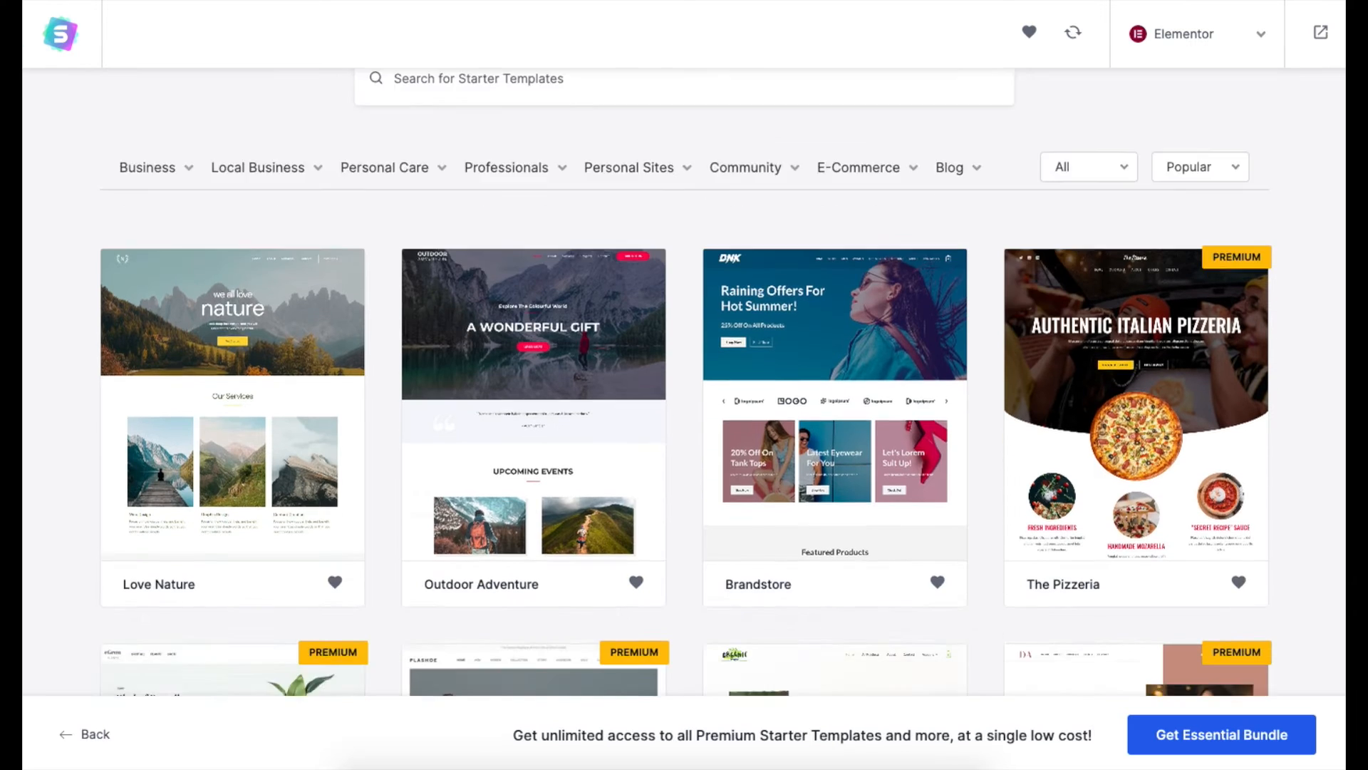
scroll(686, 382, "down", 5)
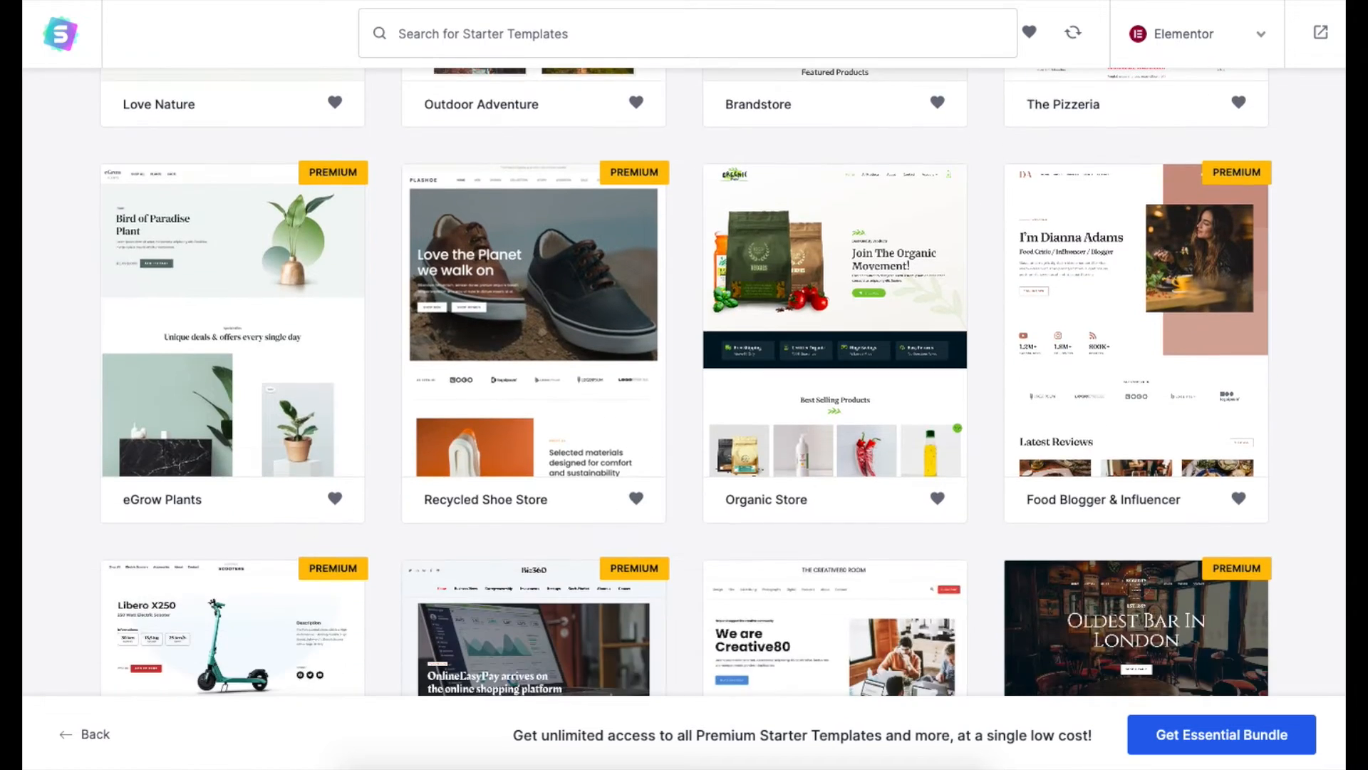
scroll(684, 381, "down", 6)
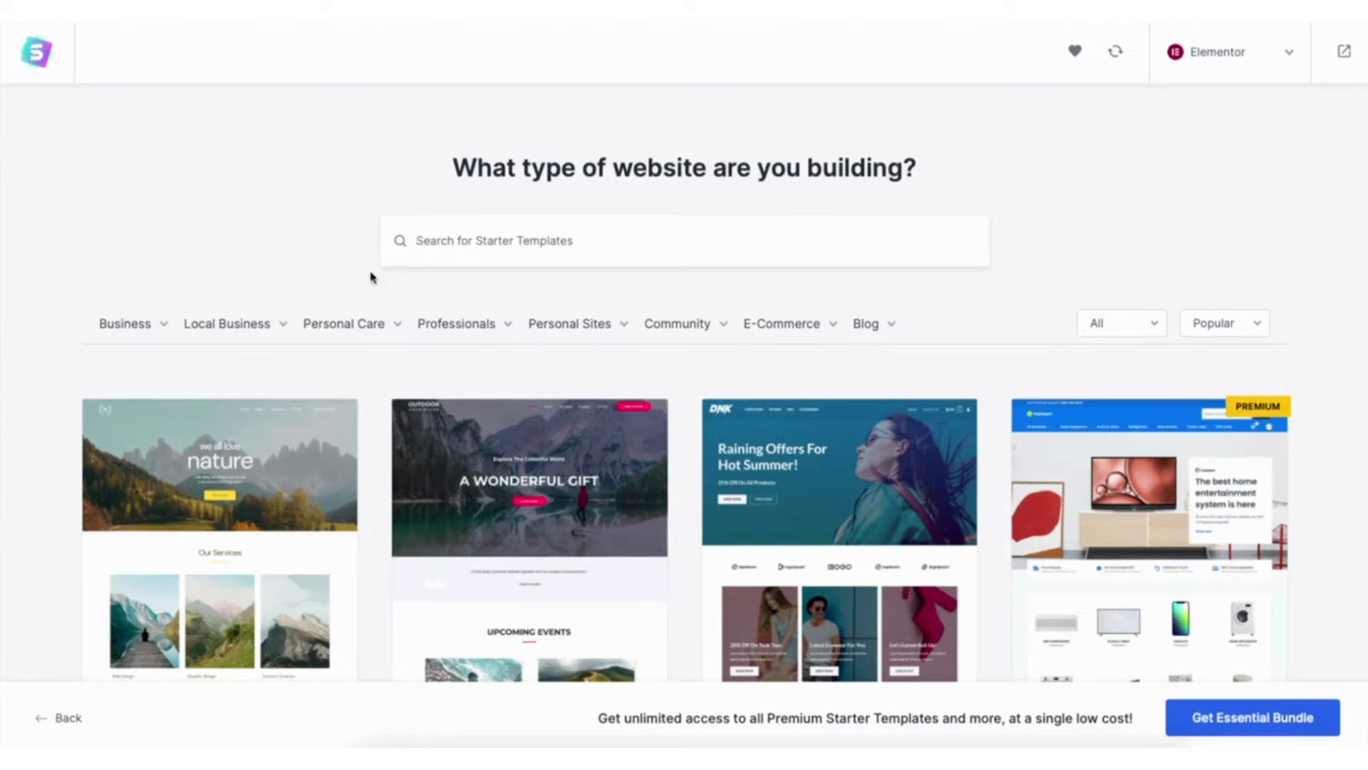
mouse_move(231, 325)
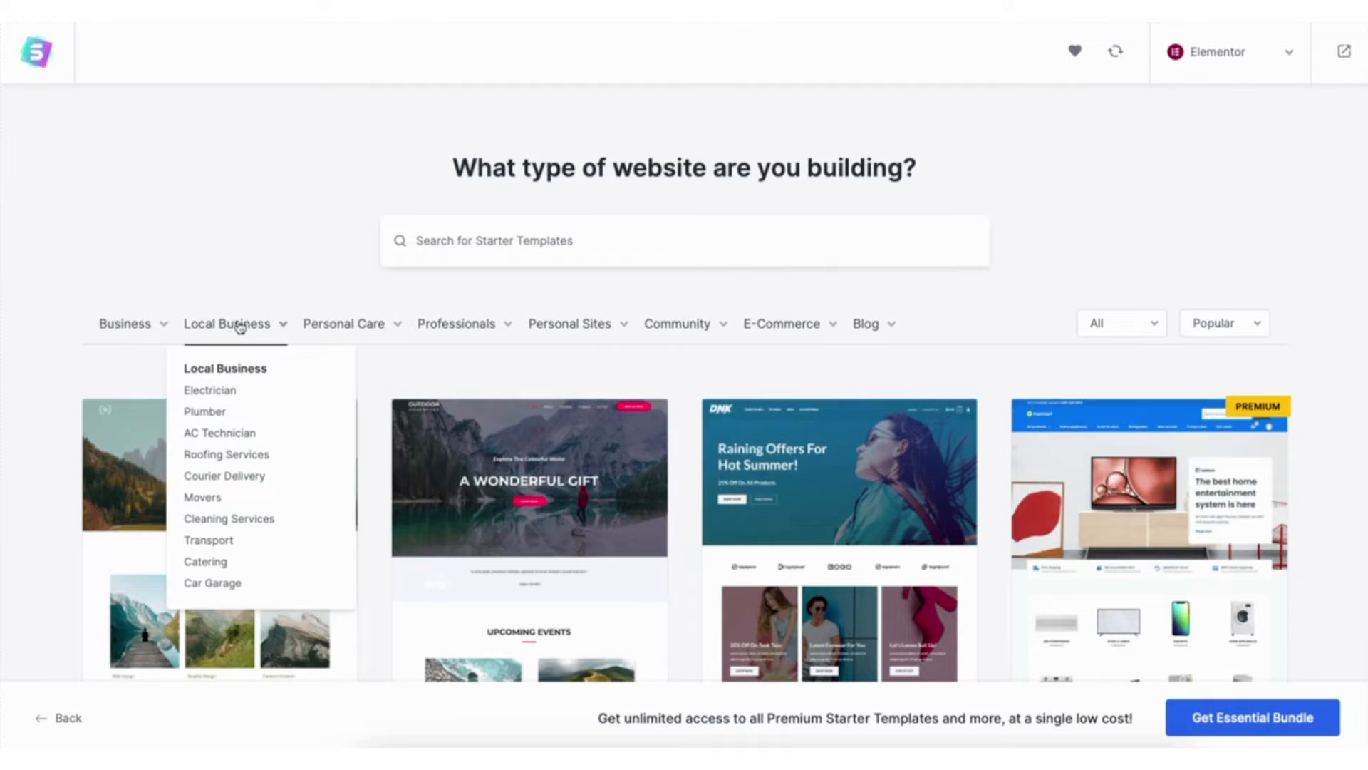
mouse_move(450, 330)
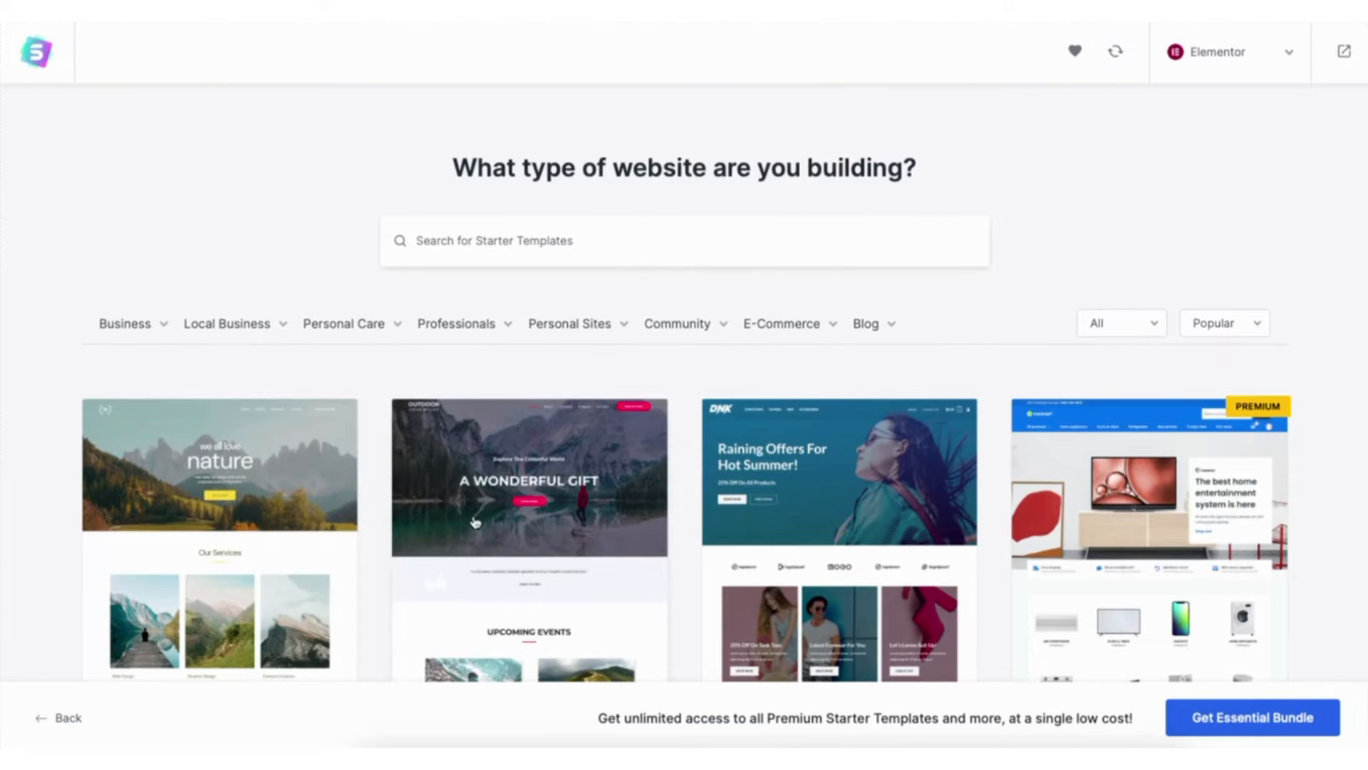
- Preview the Outdoor Adventure template, look through its home page and close the preview
left_click(475, 522)
scroll(821, 385, "down", 10)
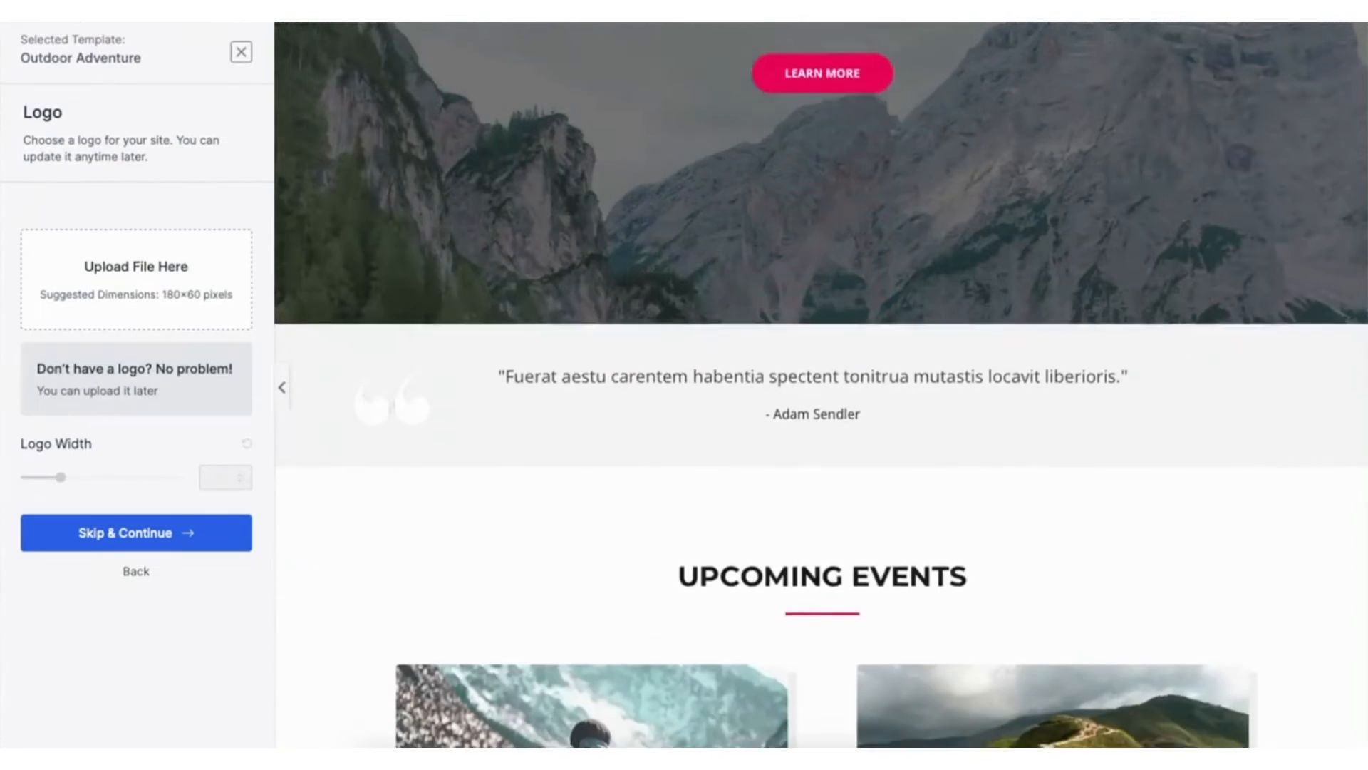
scroll(820, 385, "down", 10)
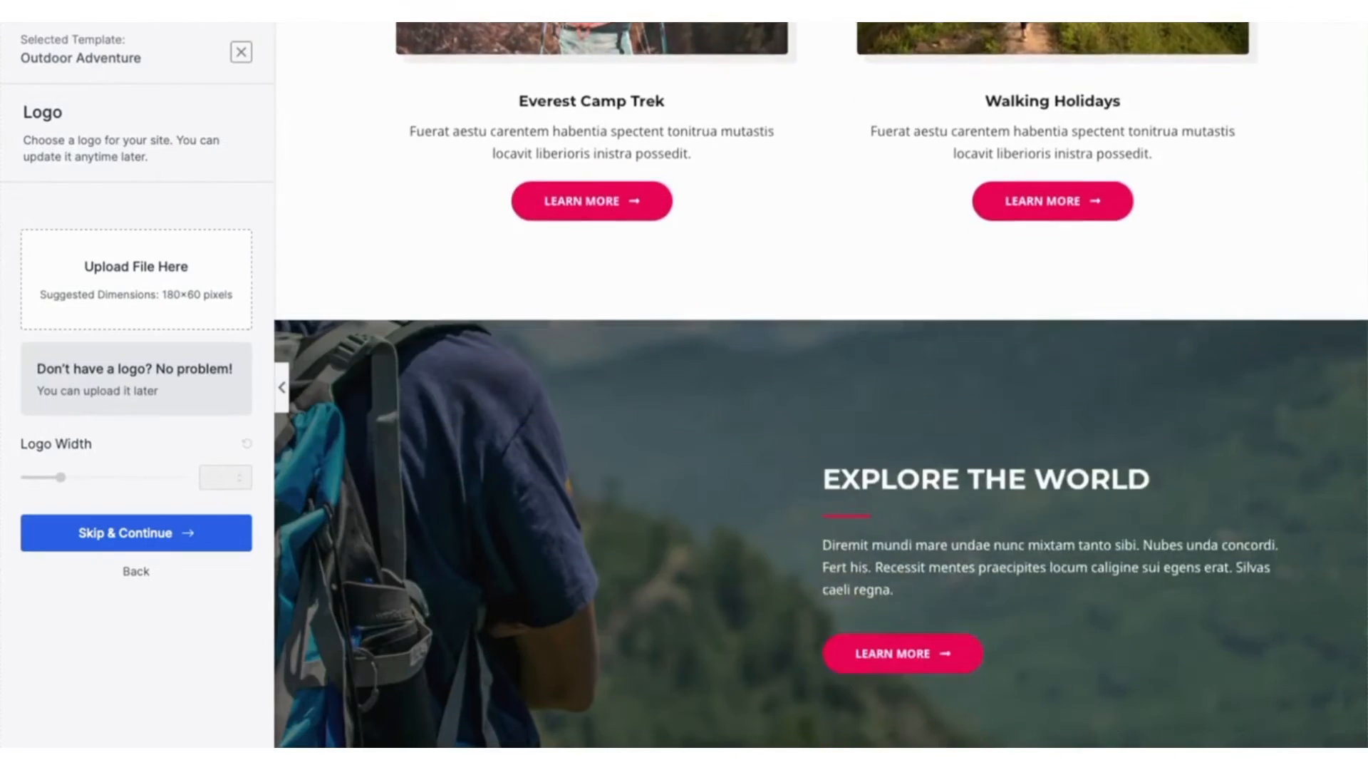
scroll(703, 349, "down", 3)
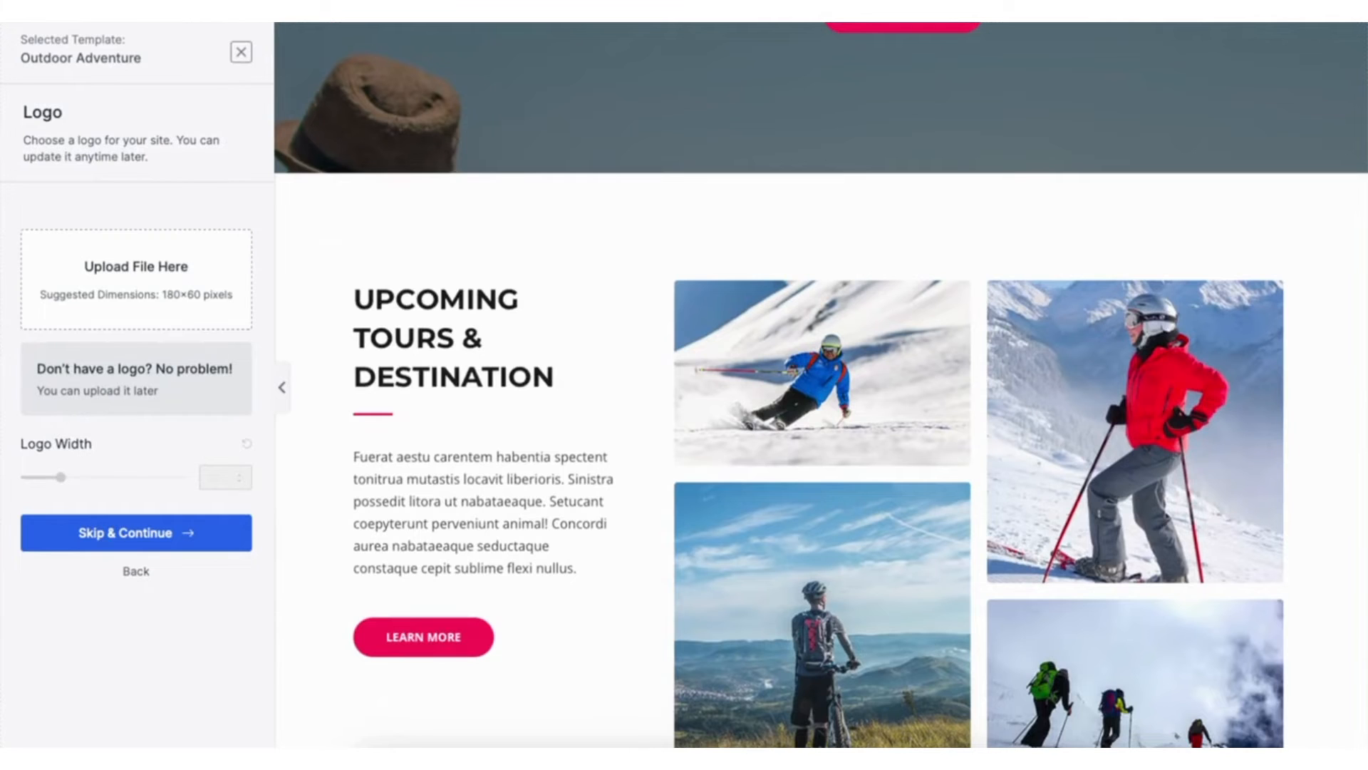
left_click(242, 54)
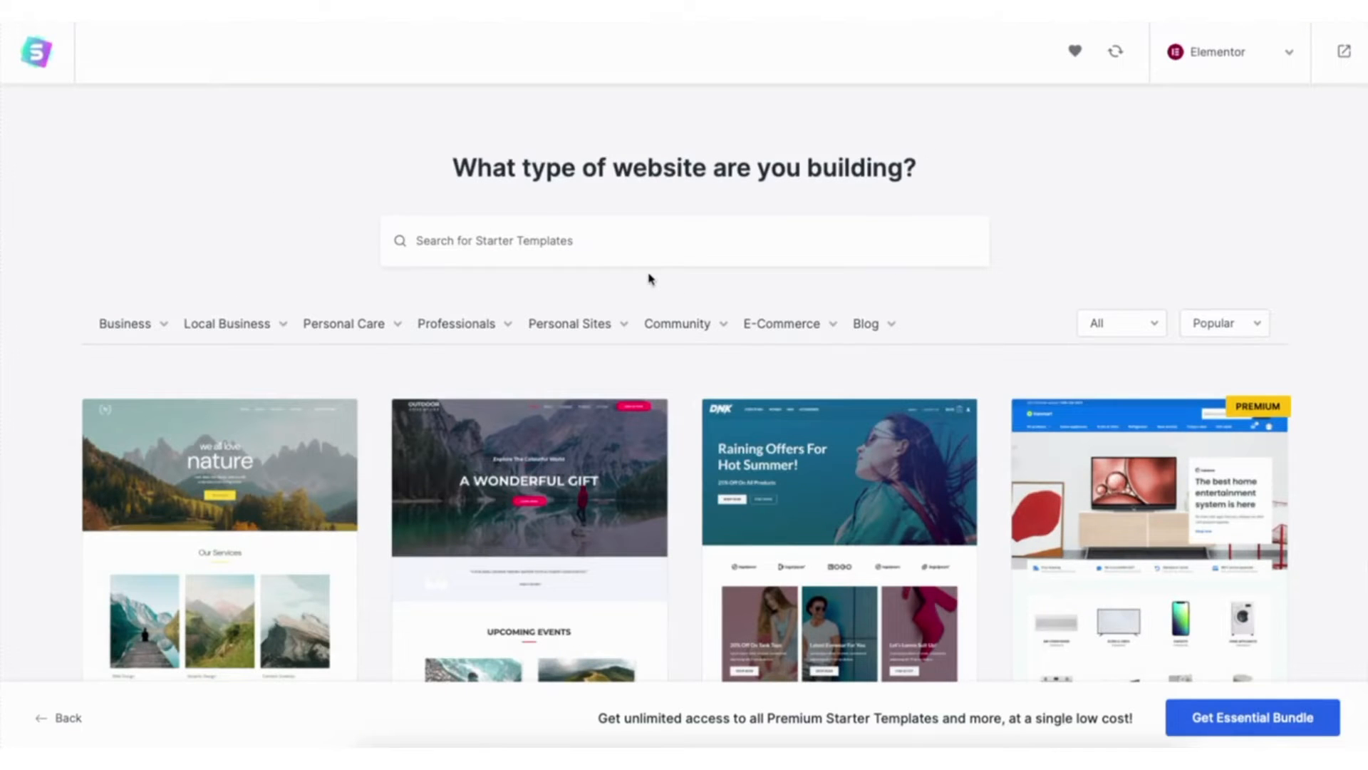
- Choose the Public Speaker template from the Personal Sites category and continue without uploading a logo
mouse_move(570, 326)
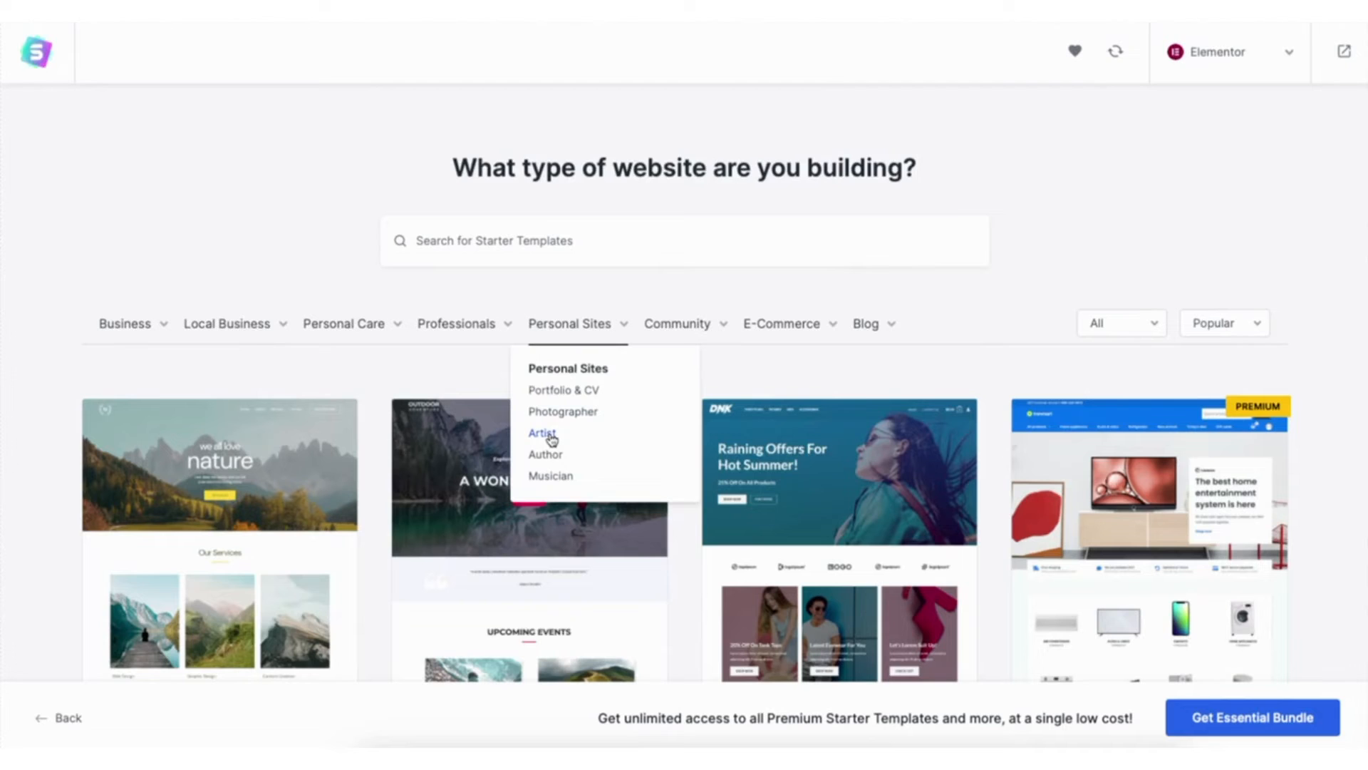
left_click(560, 326)
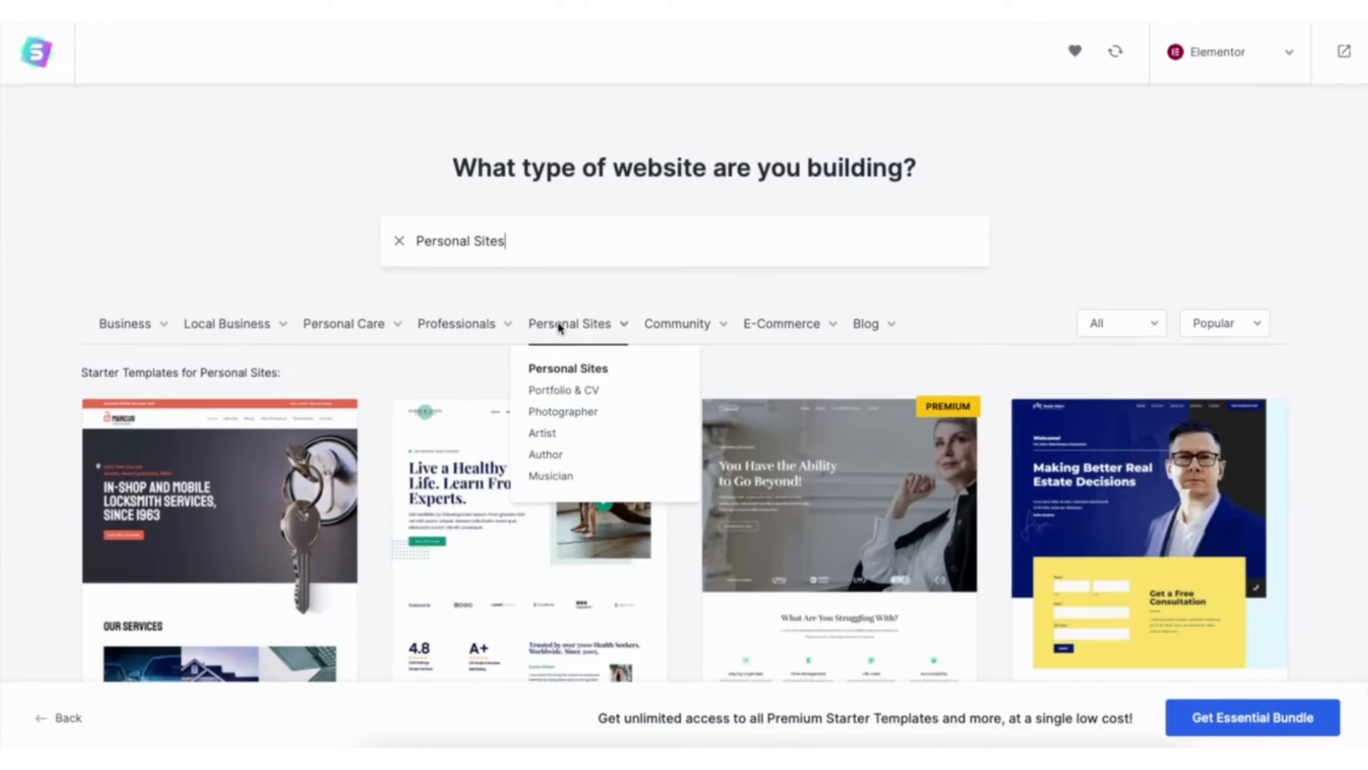
scroll(684, 427, "down", 5)
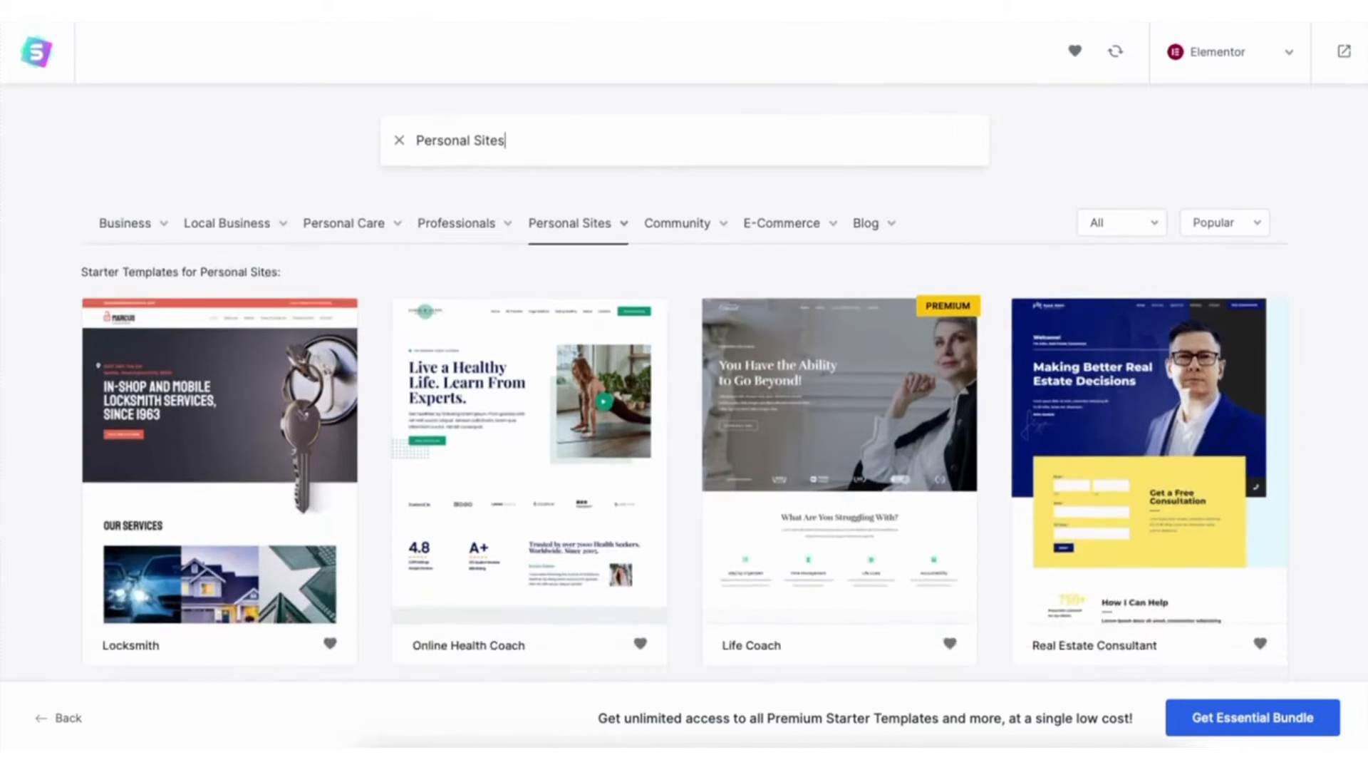
scroll(684, 428, "down", 2)
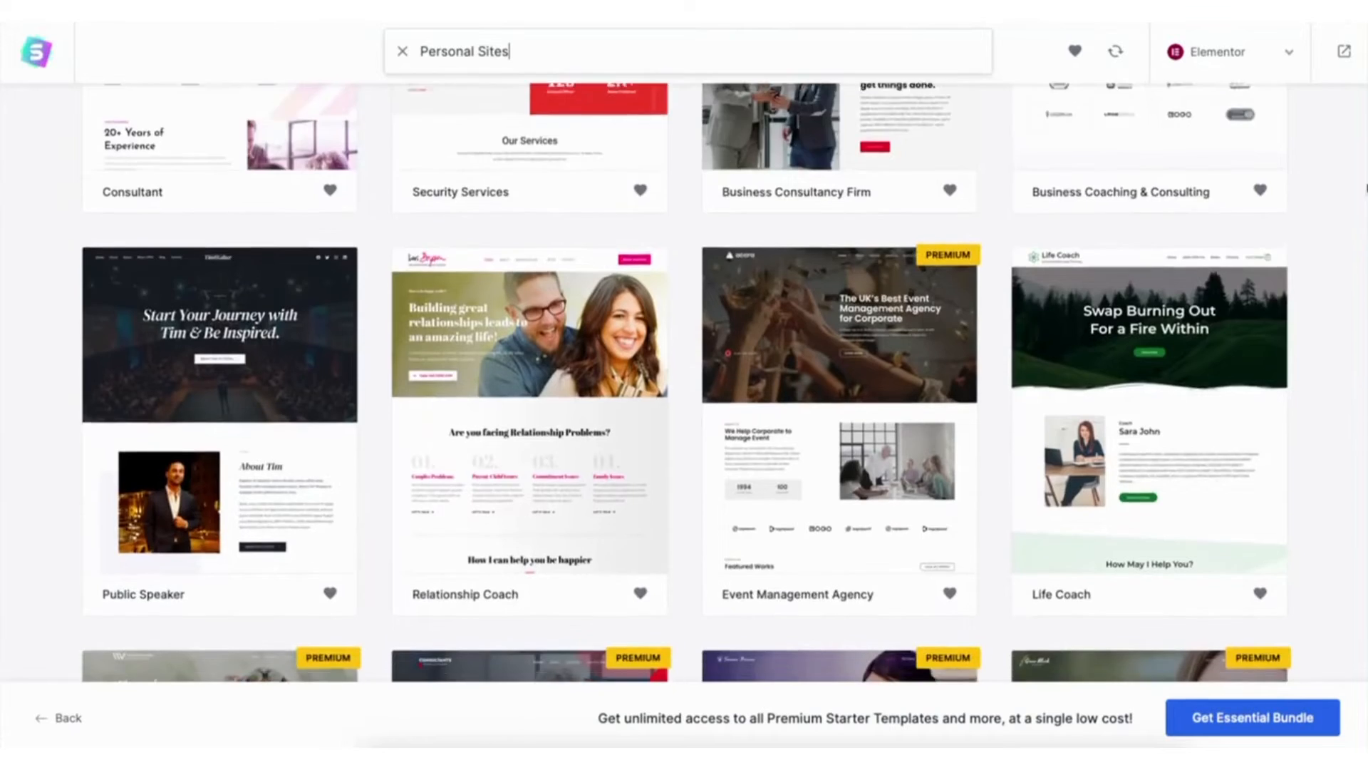
scroll(1365, 228, "down", 5)
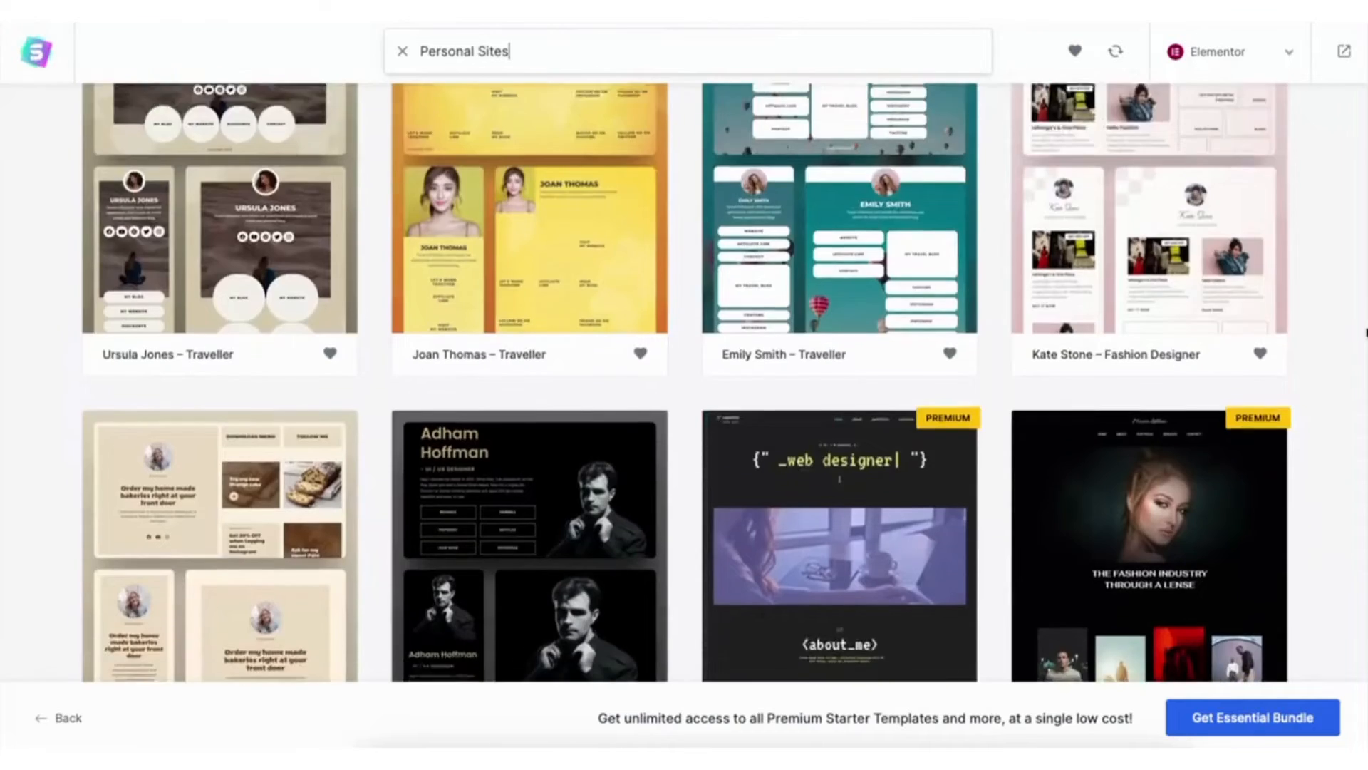
left_click_drag(1365, 327, 1363, 437)
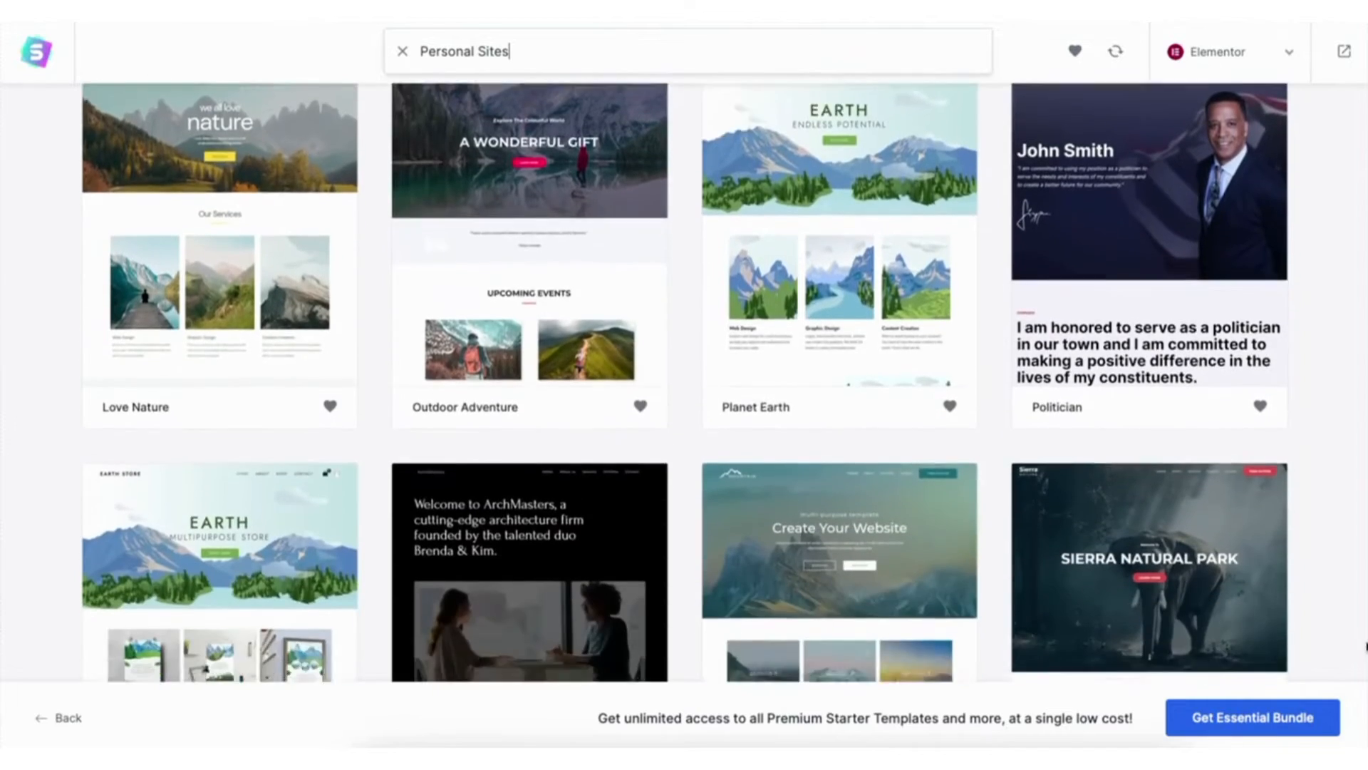
left_click_drag(1366, 646, 1341, 531)
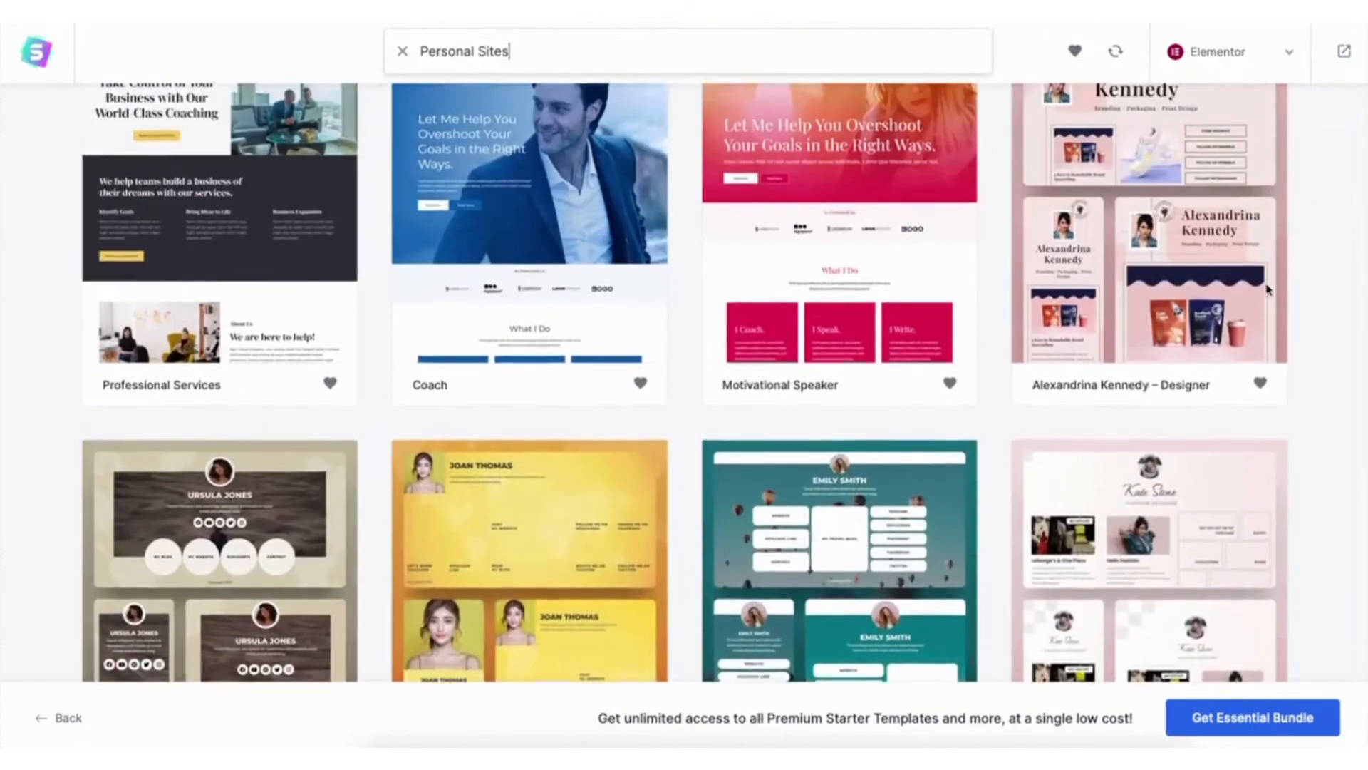
scroll(1268, 288, "up", 12)
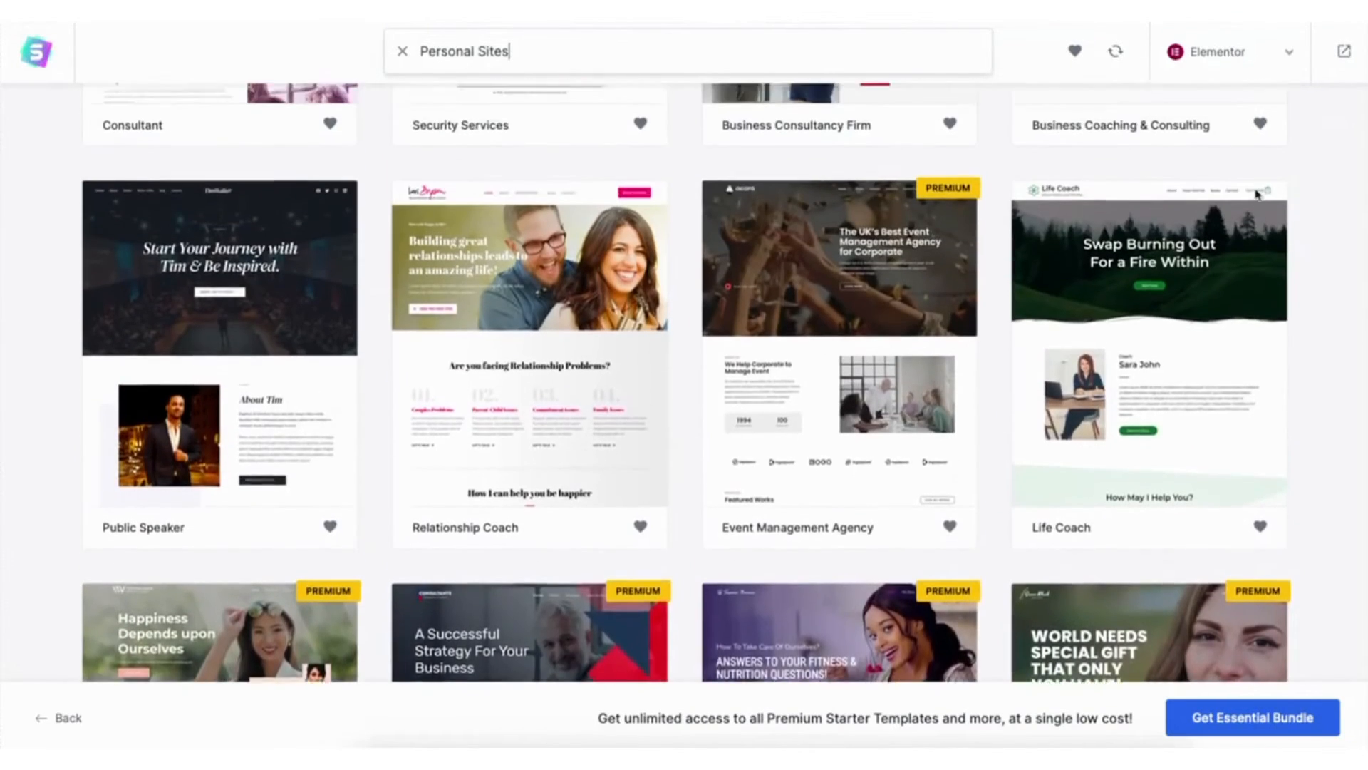
left_click_drag(1255, 190, 1254, 186)
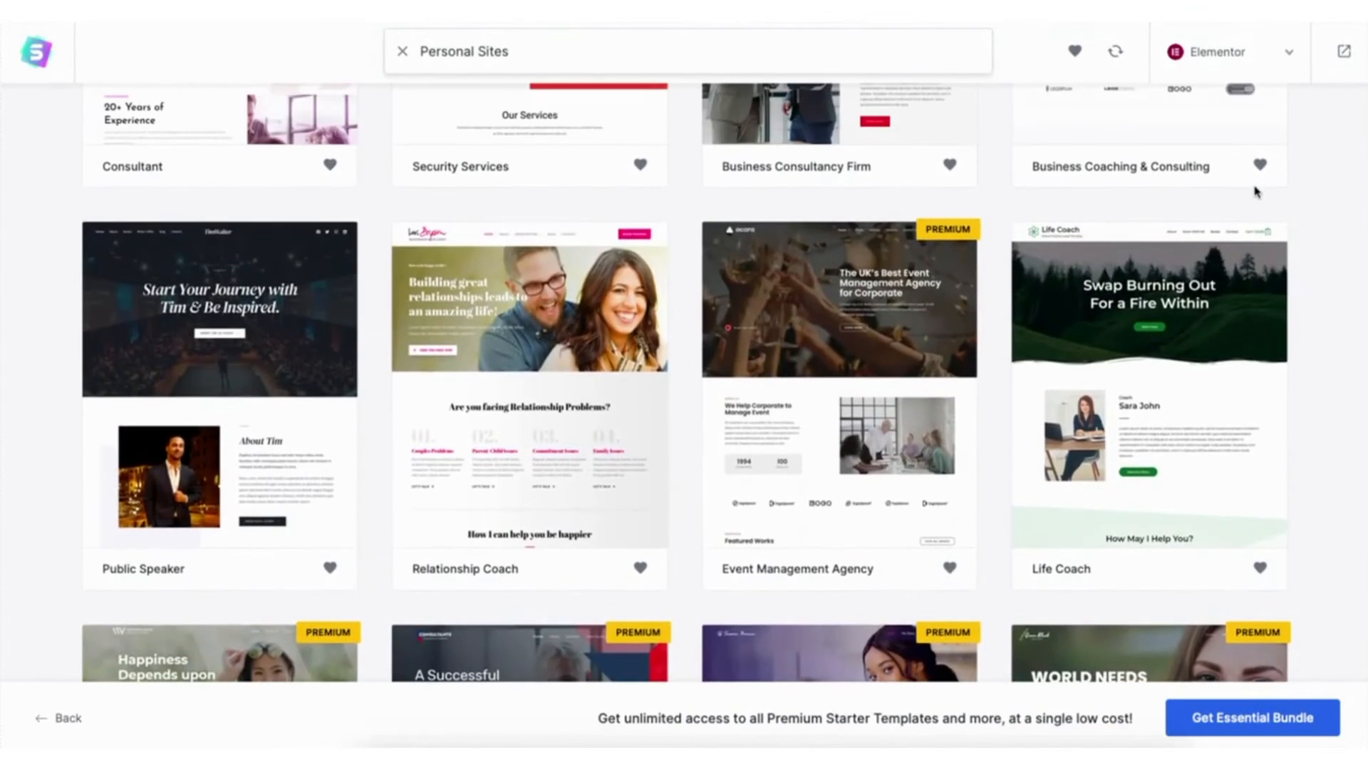
left_click(180, 341)
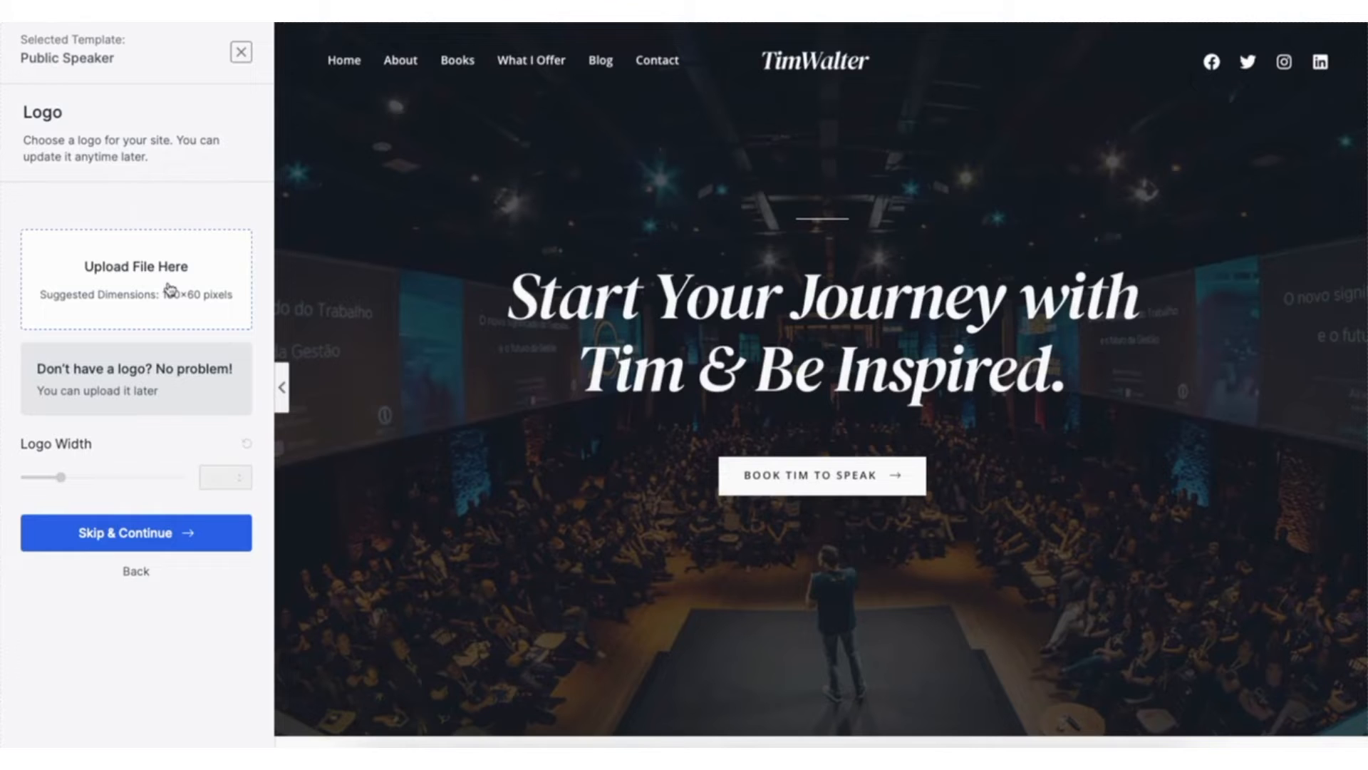
left_click(163, 536)
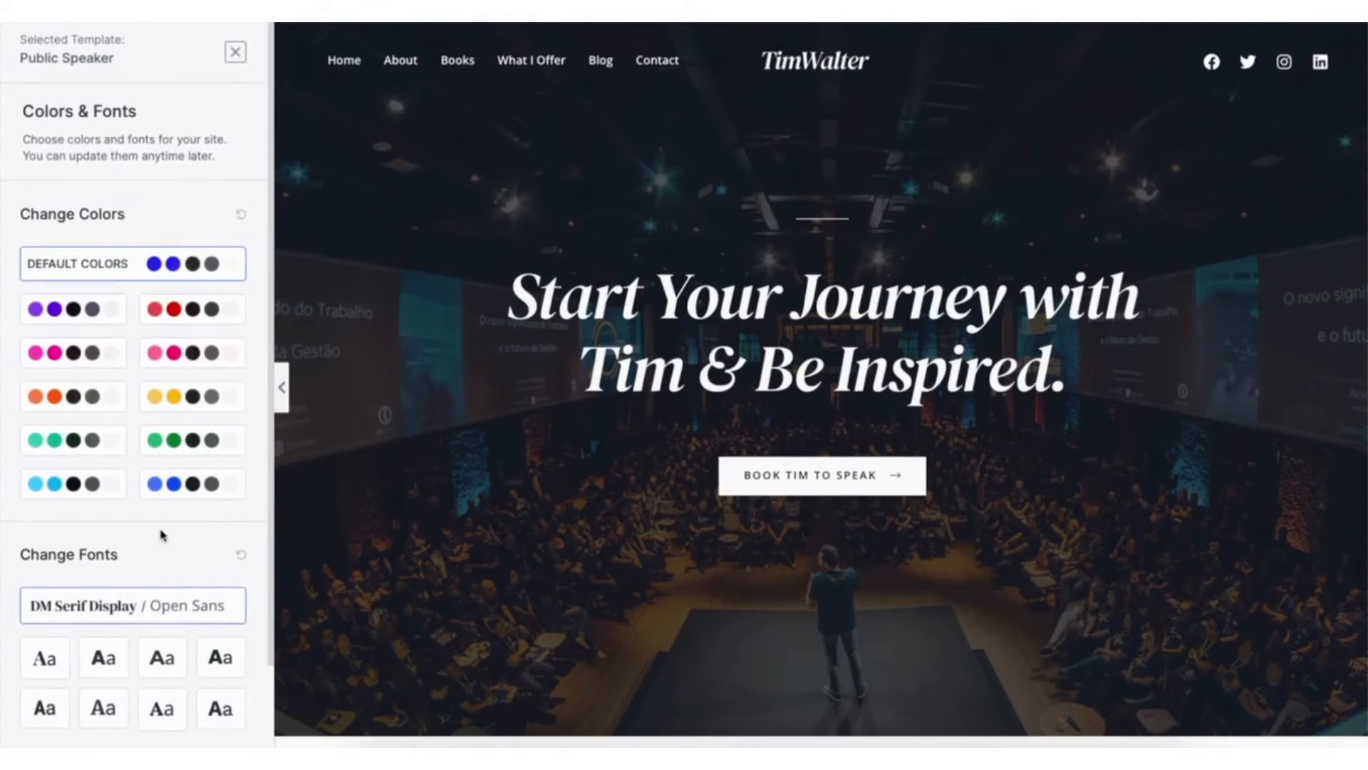
- Try several alternative colour palettes on the Public Speaker template, including purple, green, light blue and pink, and restore the default colours
left_click(73, 308)
left_click(73, 441)
left_click(73, 481)
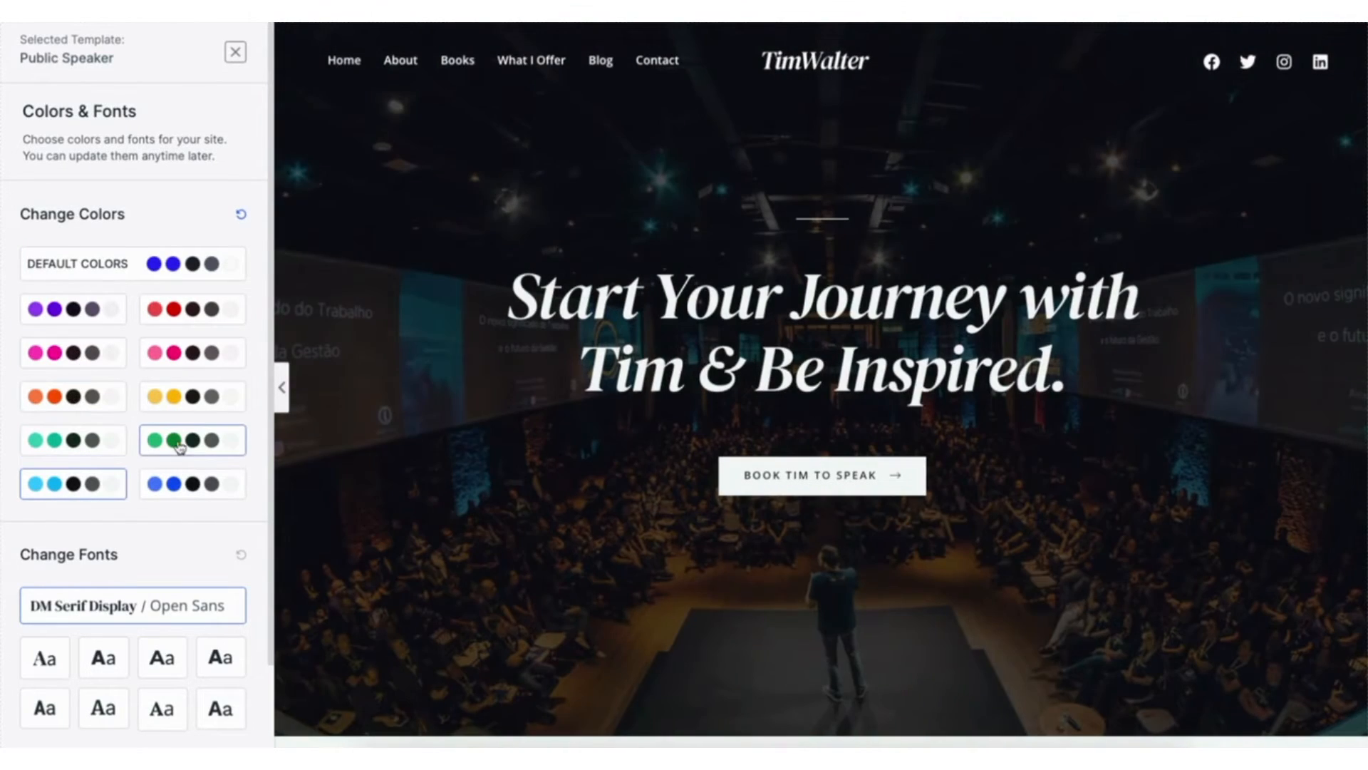
left_click(179, 447)
left_click(173, 353)
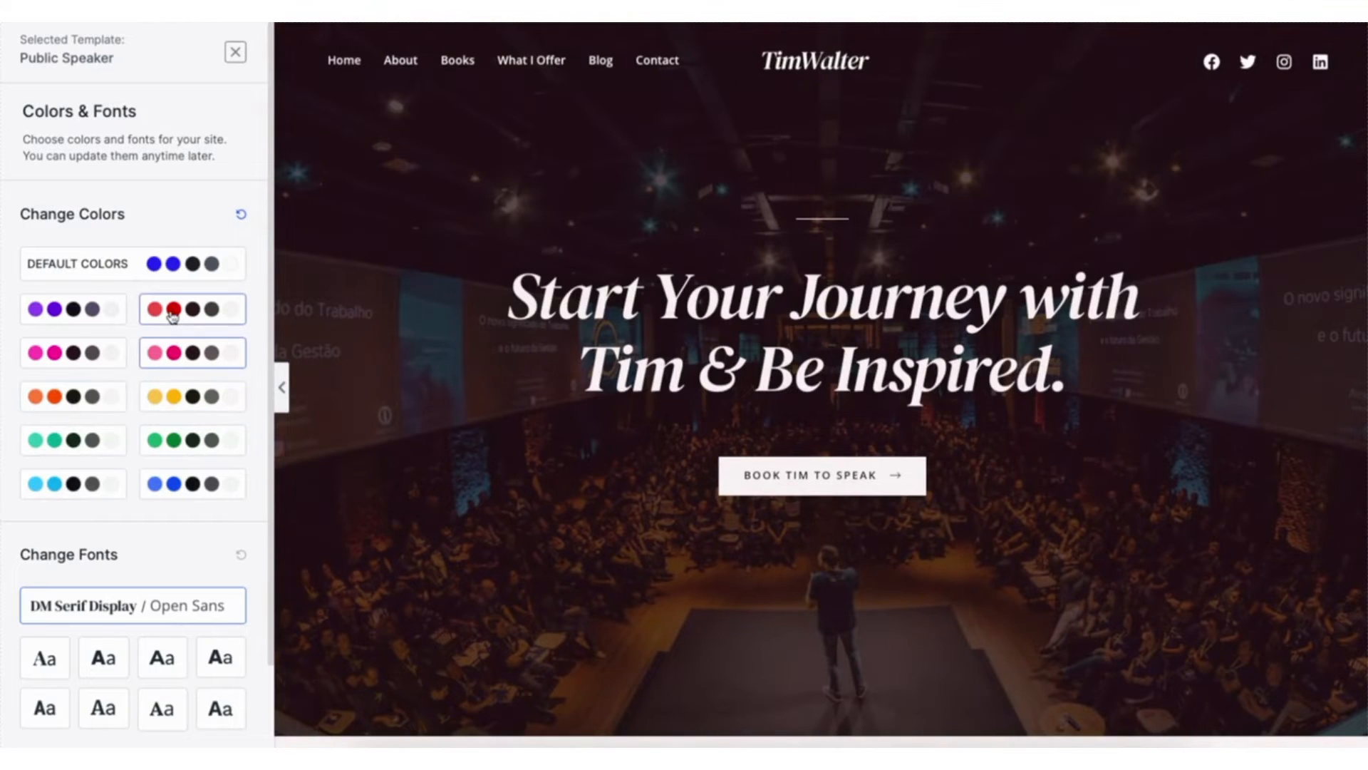
left_click(160, 264)
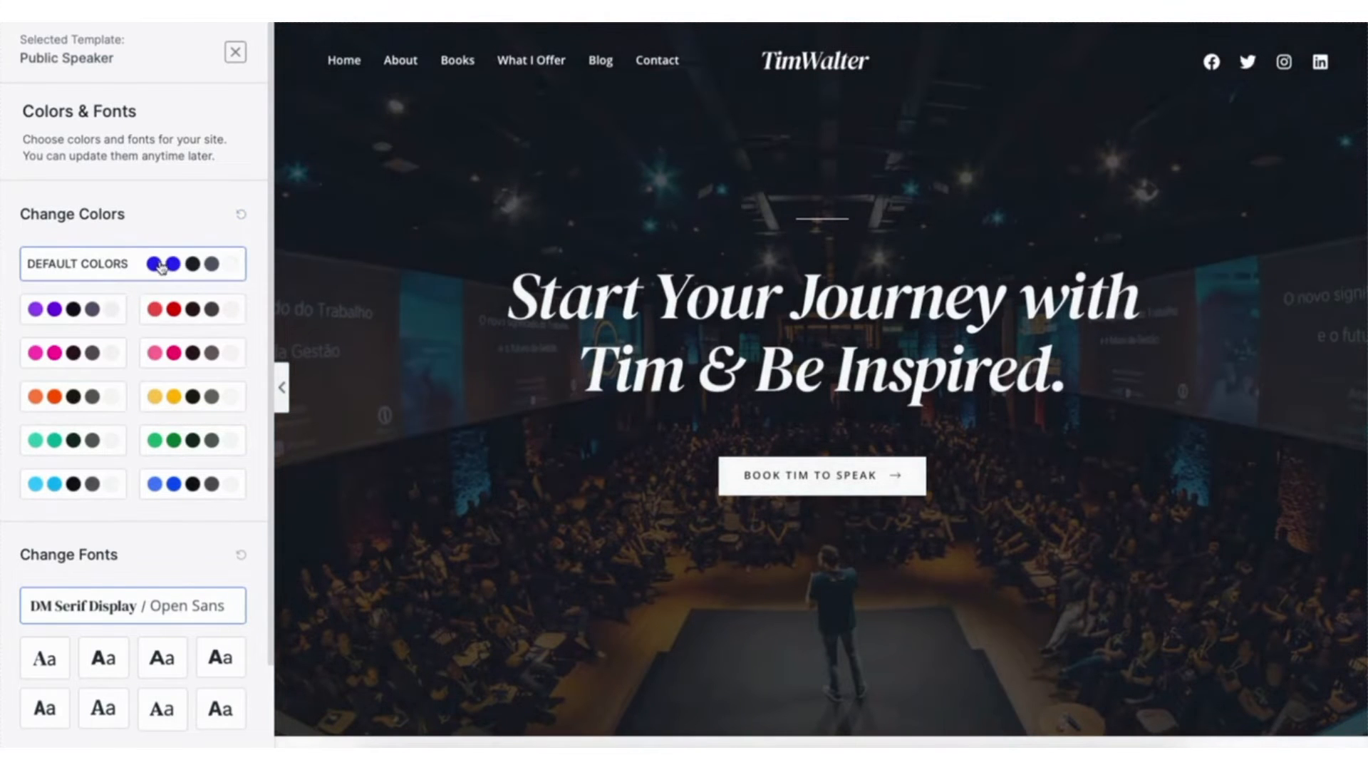
- Continue with the default colours and fonts, and submit the final form to build the website with all import options enabled
scroll(271, 432, "down", 3)
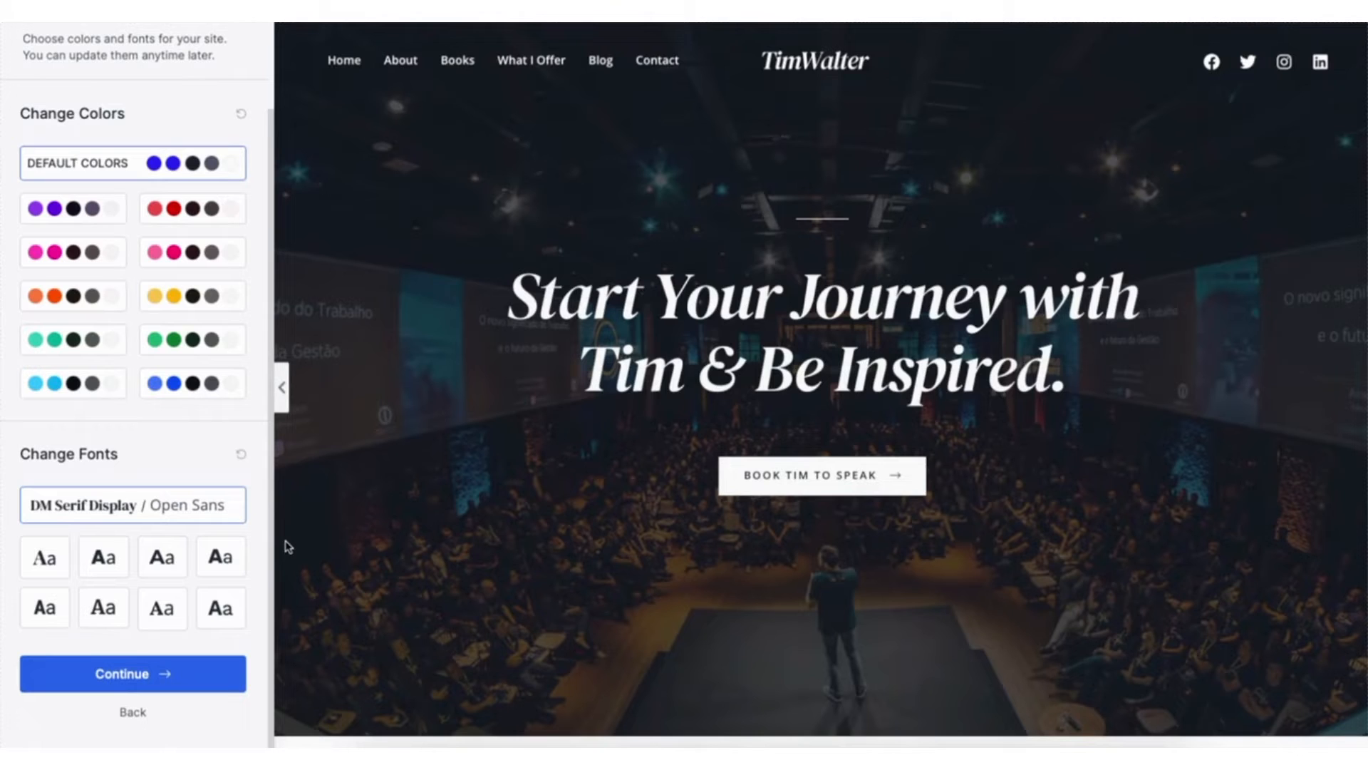
left_click(131, 677)
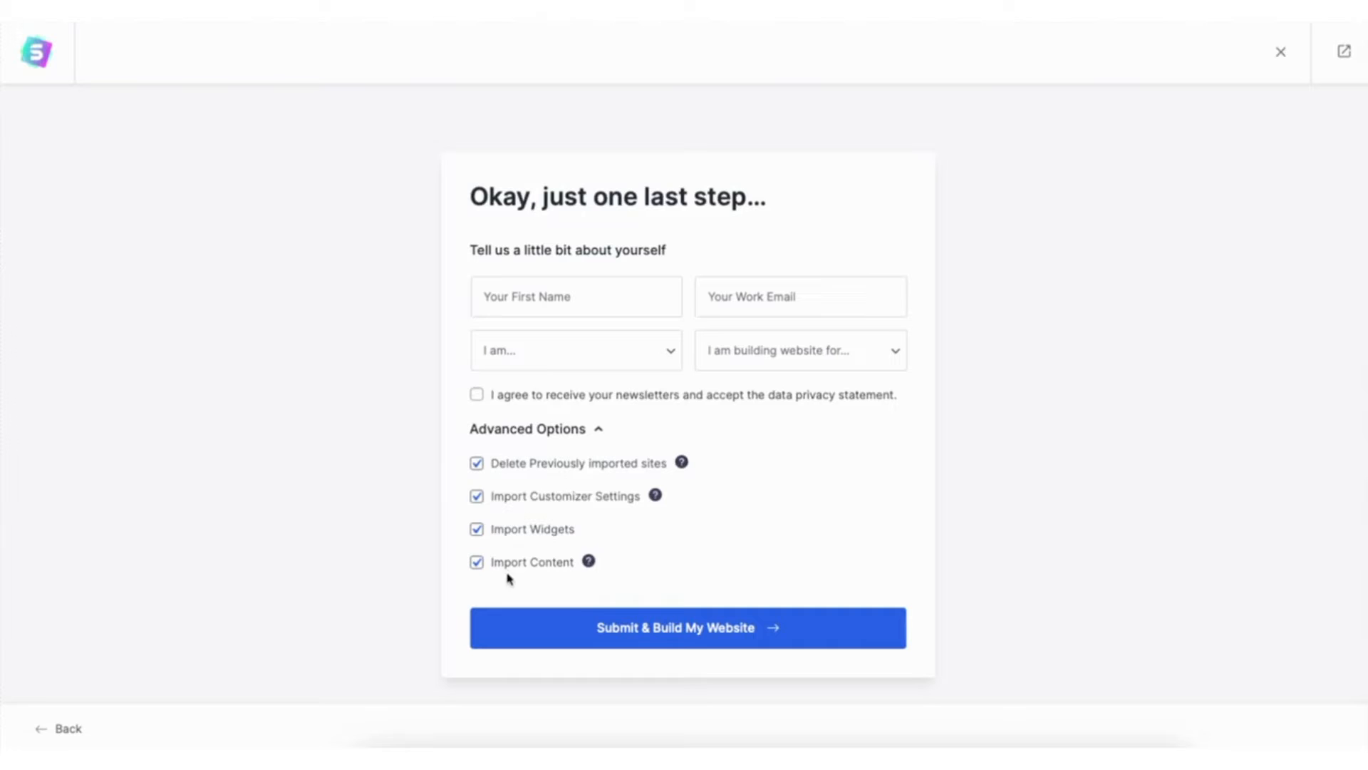
left_click(670, 631)
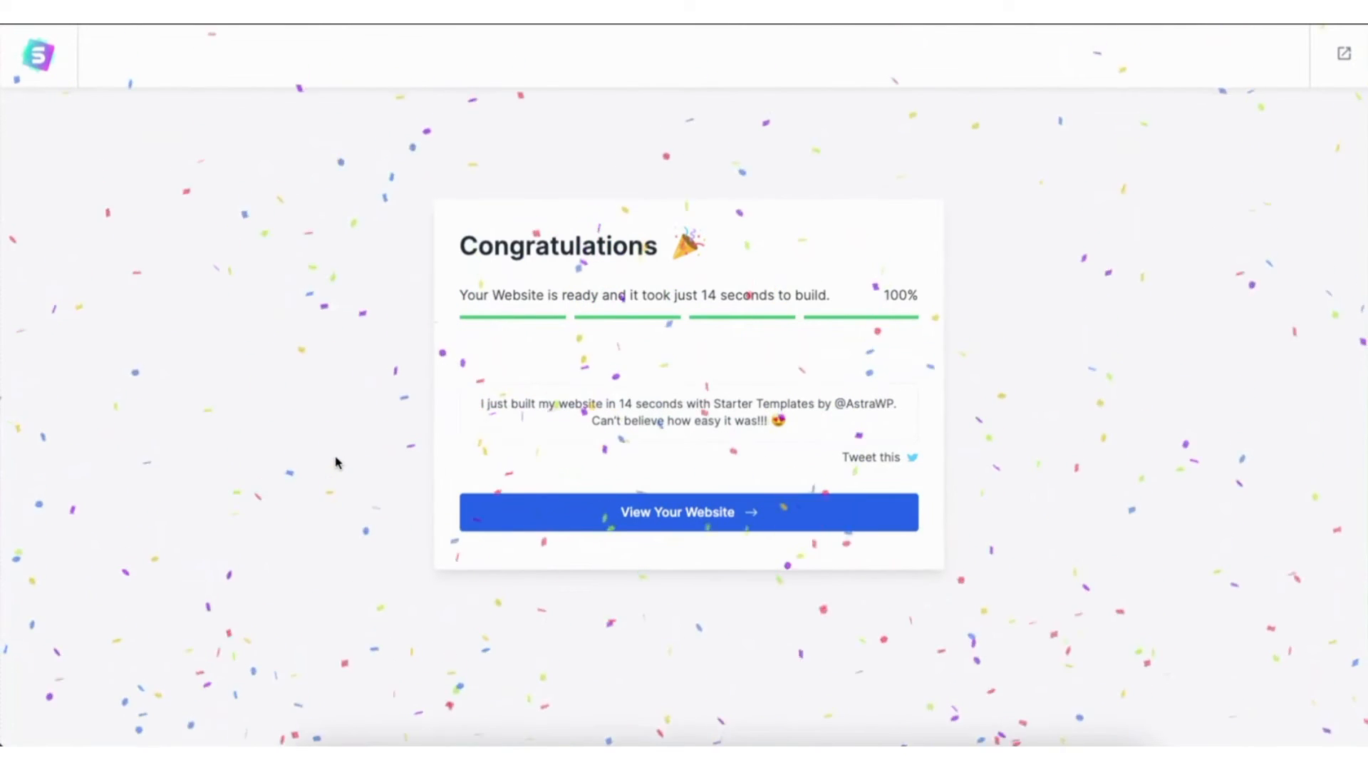
- View the newly built website and look through the sections of its home page
left_click(525, 511)
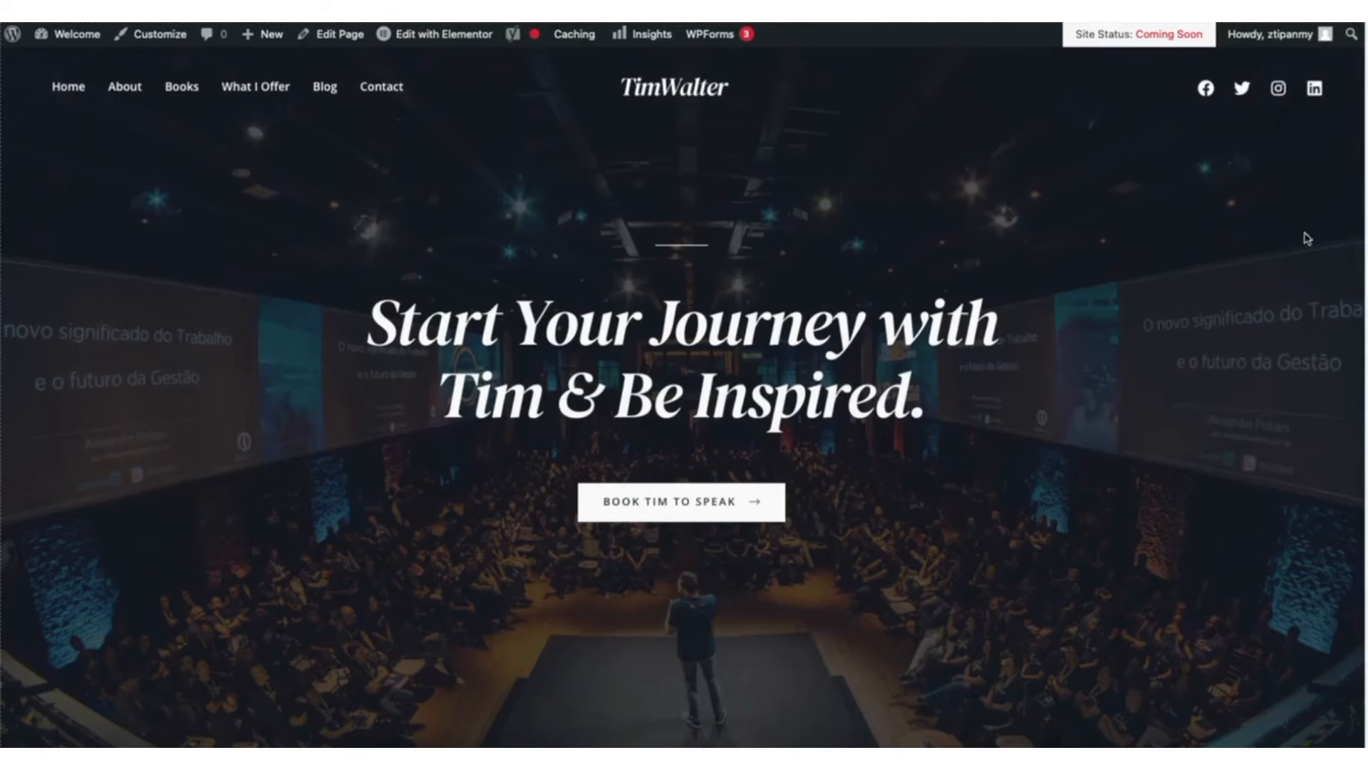
scroll(682, 399, "down", 10)
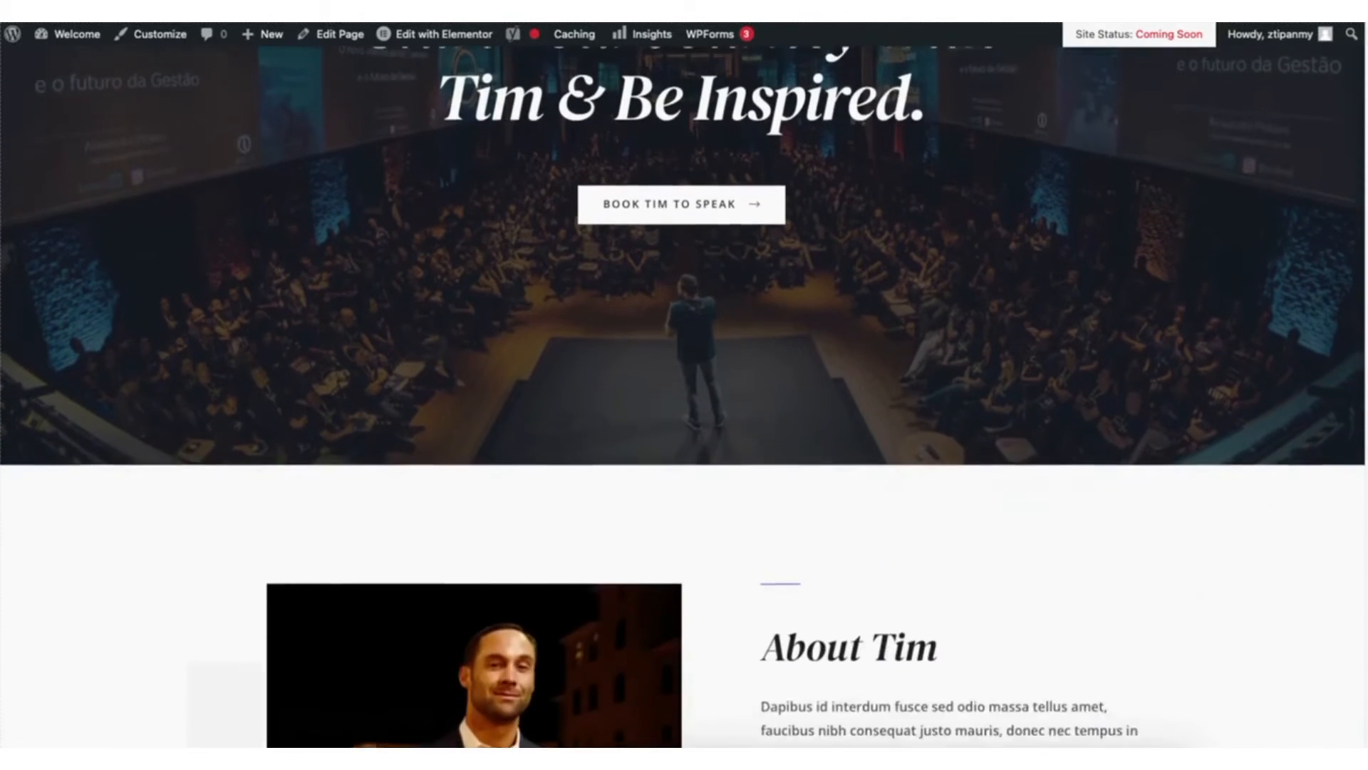
scroll(683, 399, "down", 12)
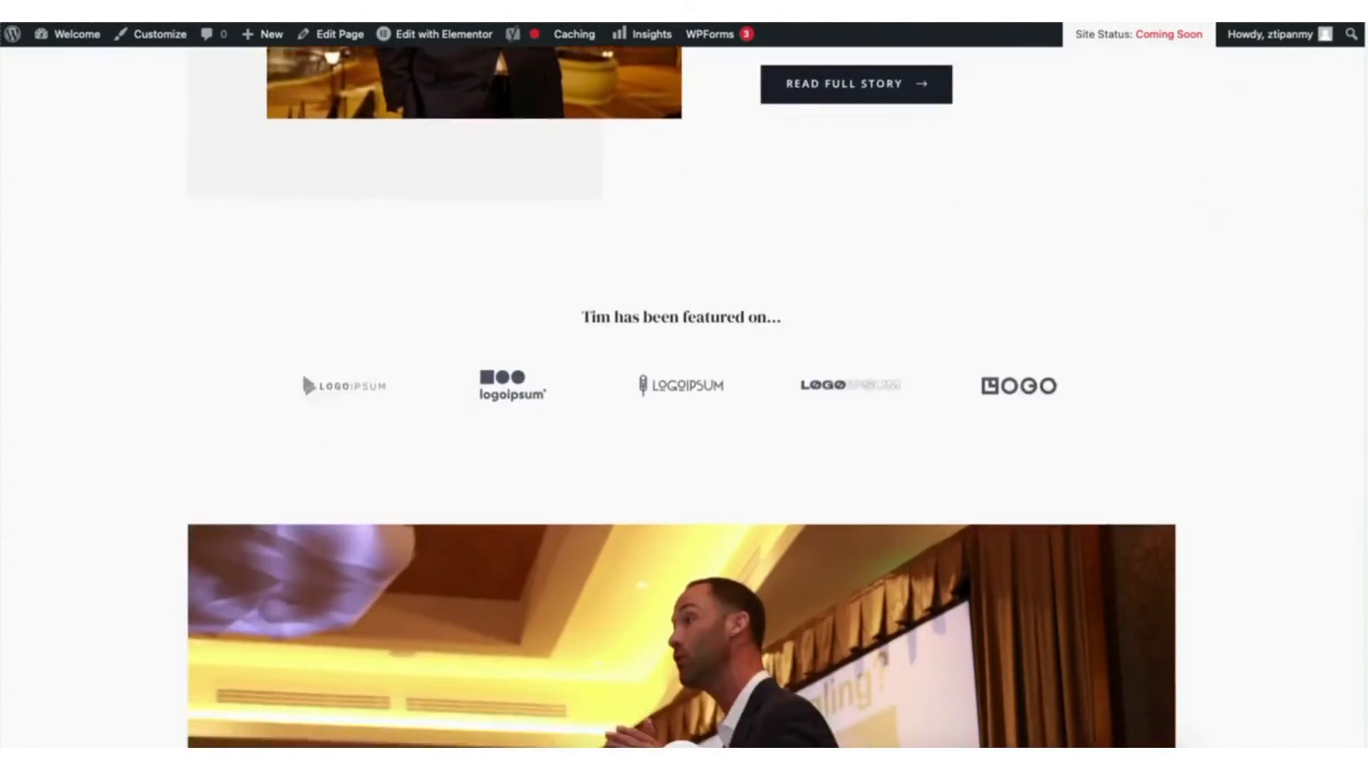
scroll(1361, 321, "down", 12)
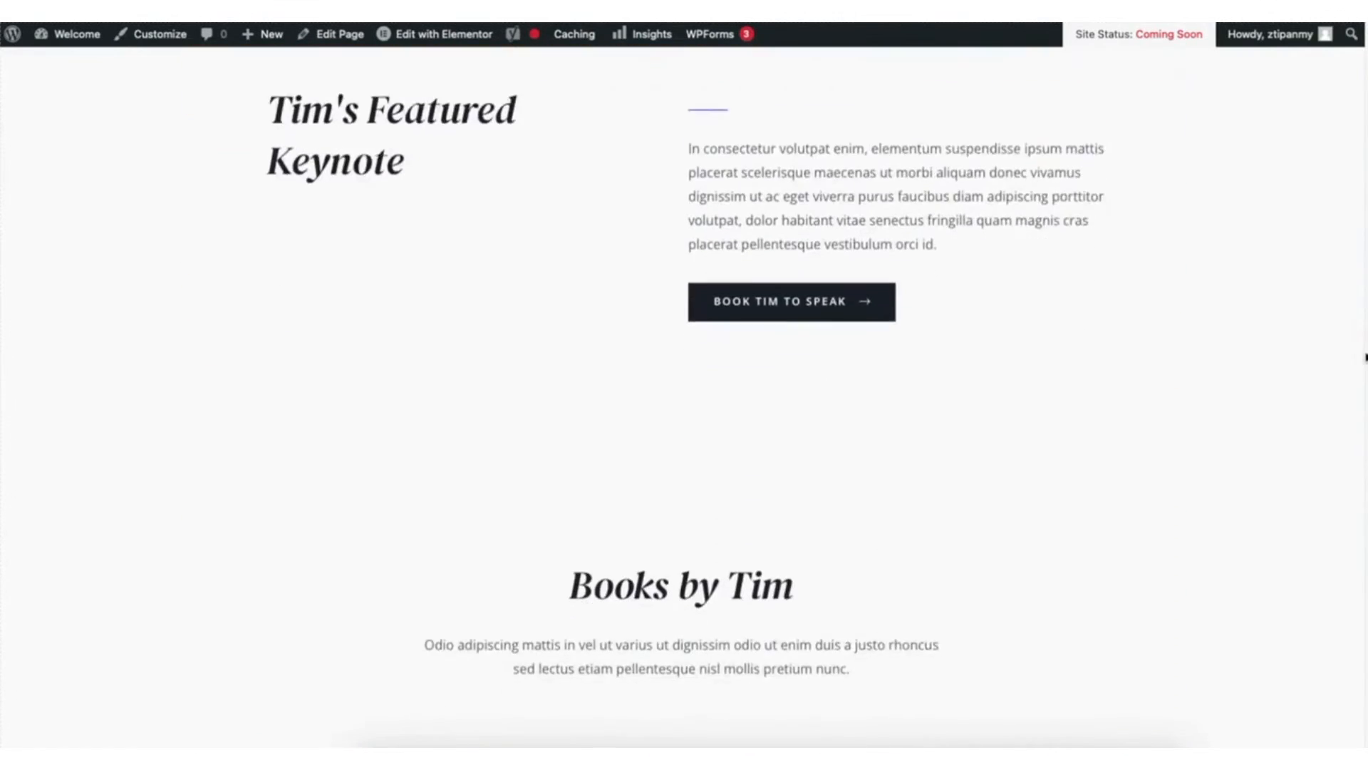
scroll(1361, 424, "down", 5)
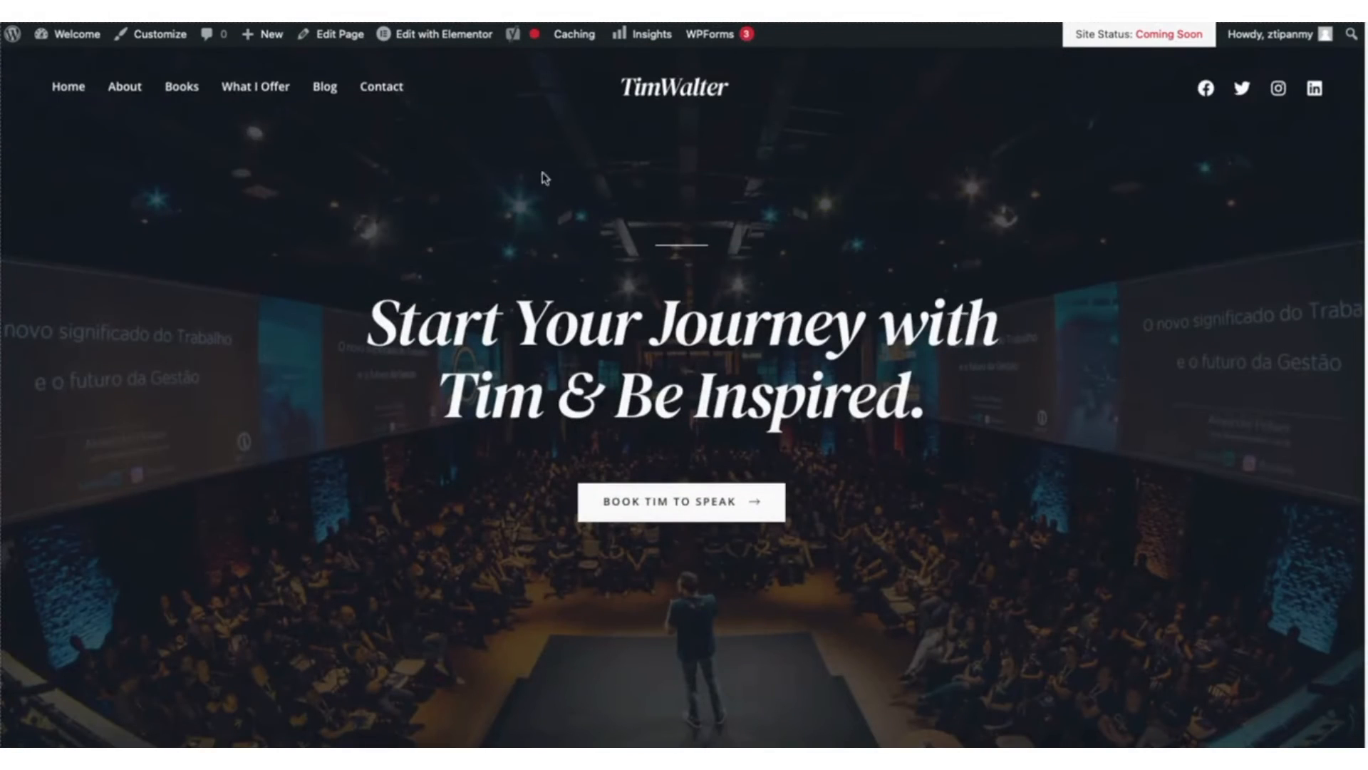
- Return from the website's front end to the WordPress dashboard
mouse_move(76, 41)
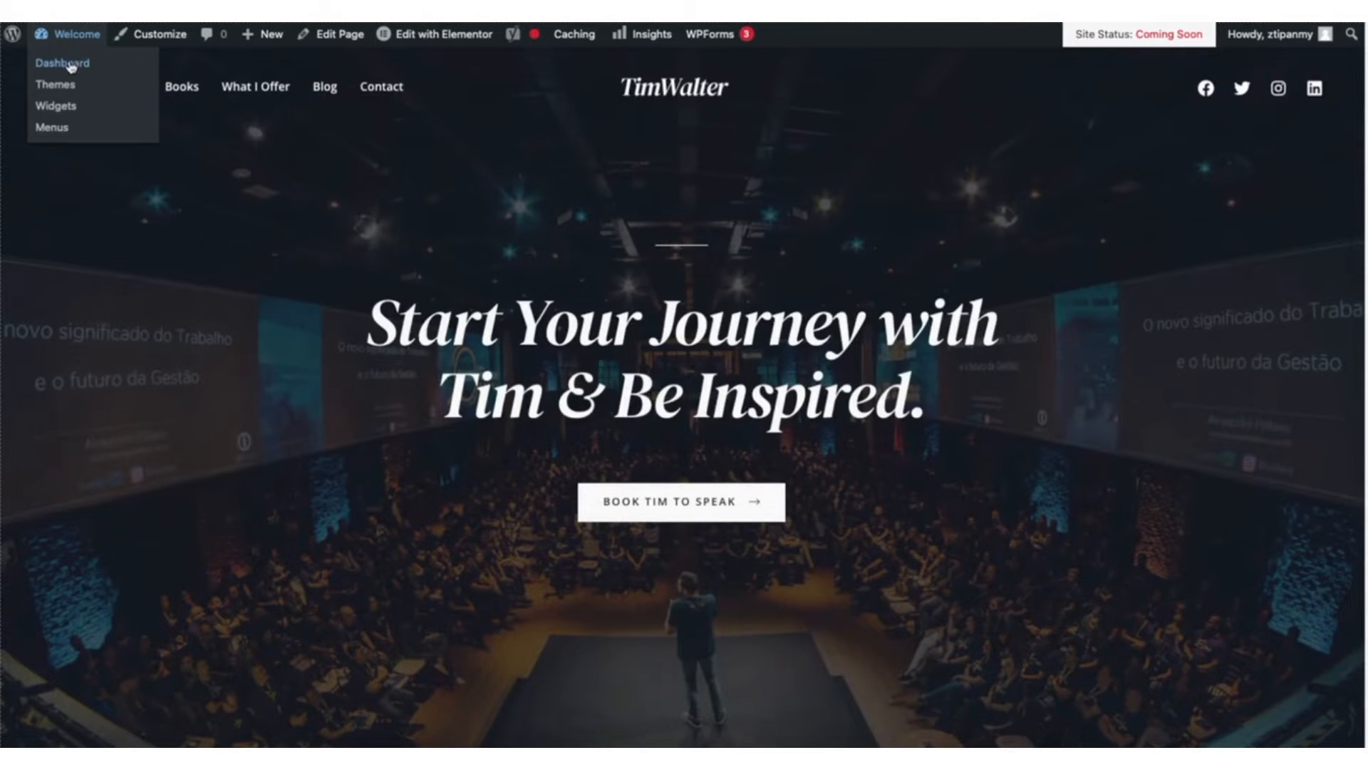
left_click(71, 67)
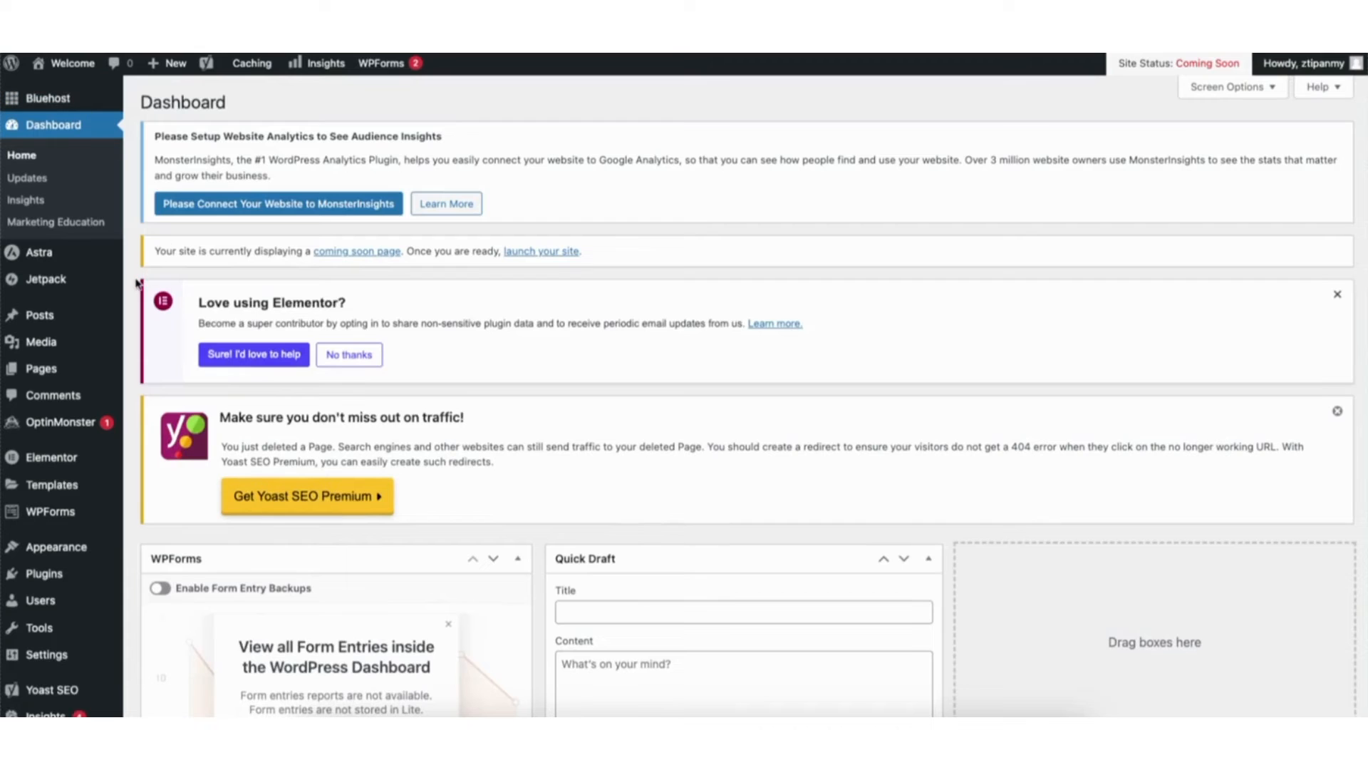
mouse_move(51, 460)
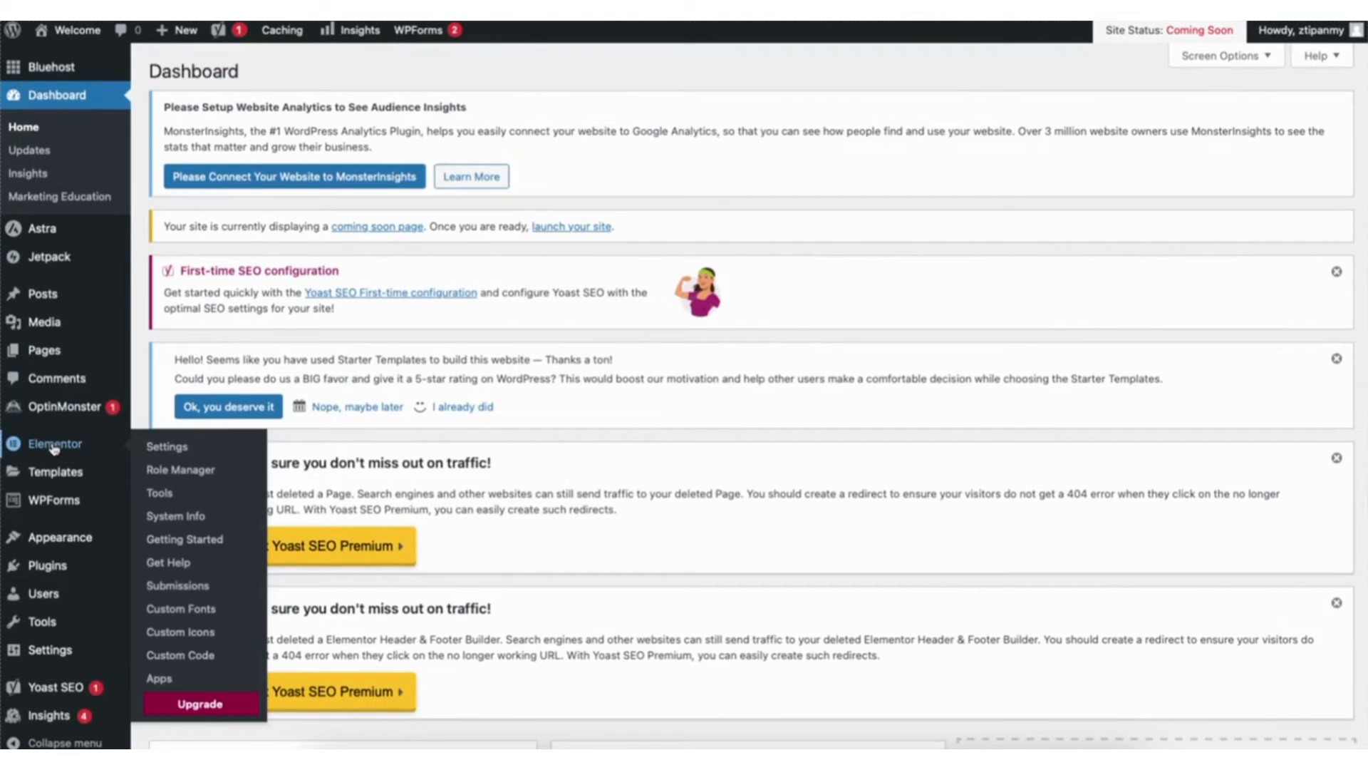
- Open Elementor's experiments and features settings and set the Editor Top Bar to Active
left_click(170, 449)
left_click(436, 400)
scroll(684, 395, "down", 6)
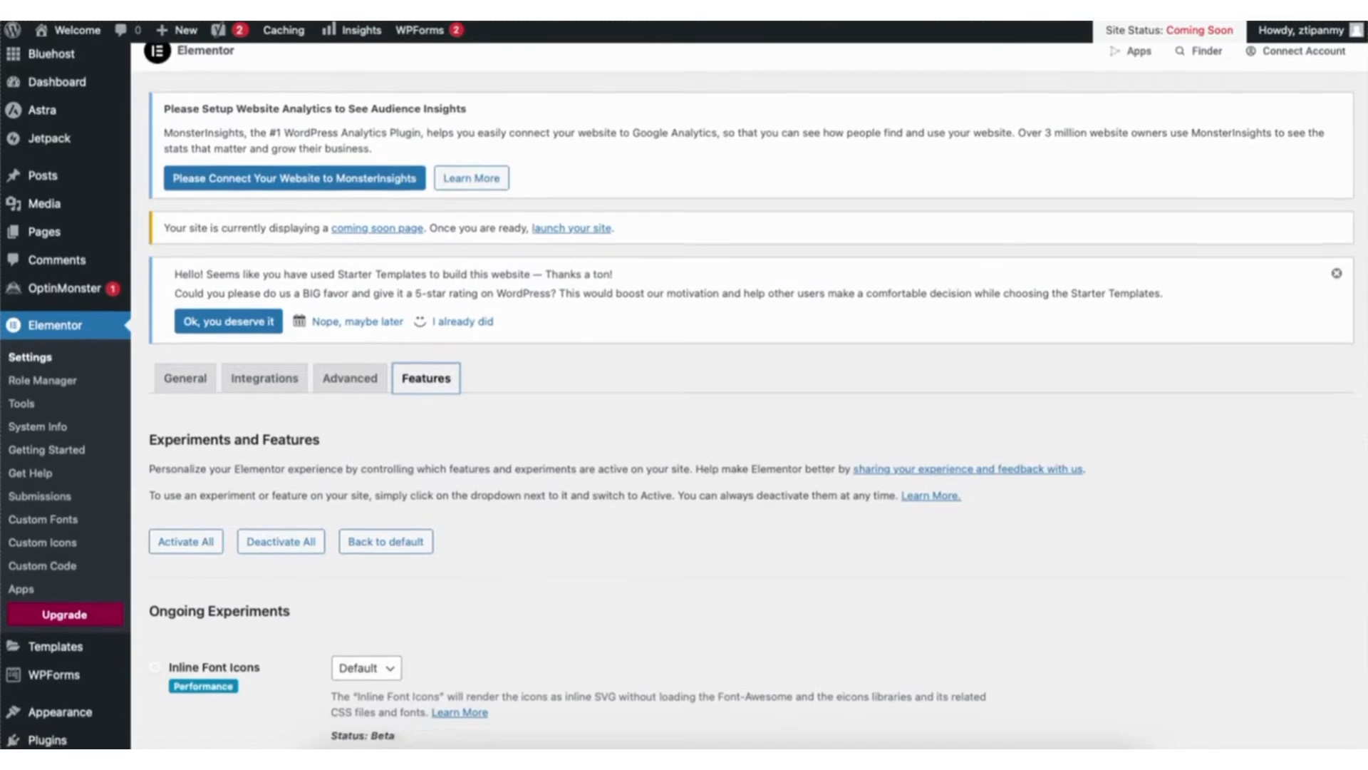
scroll(1357, 314, "down", 3)
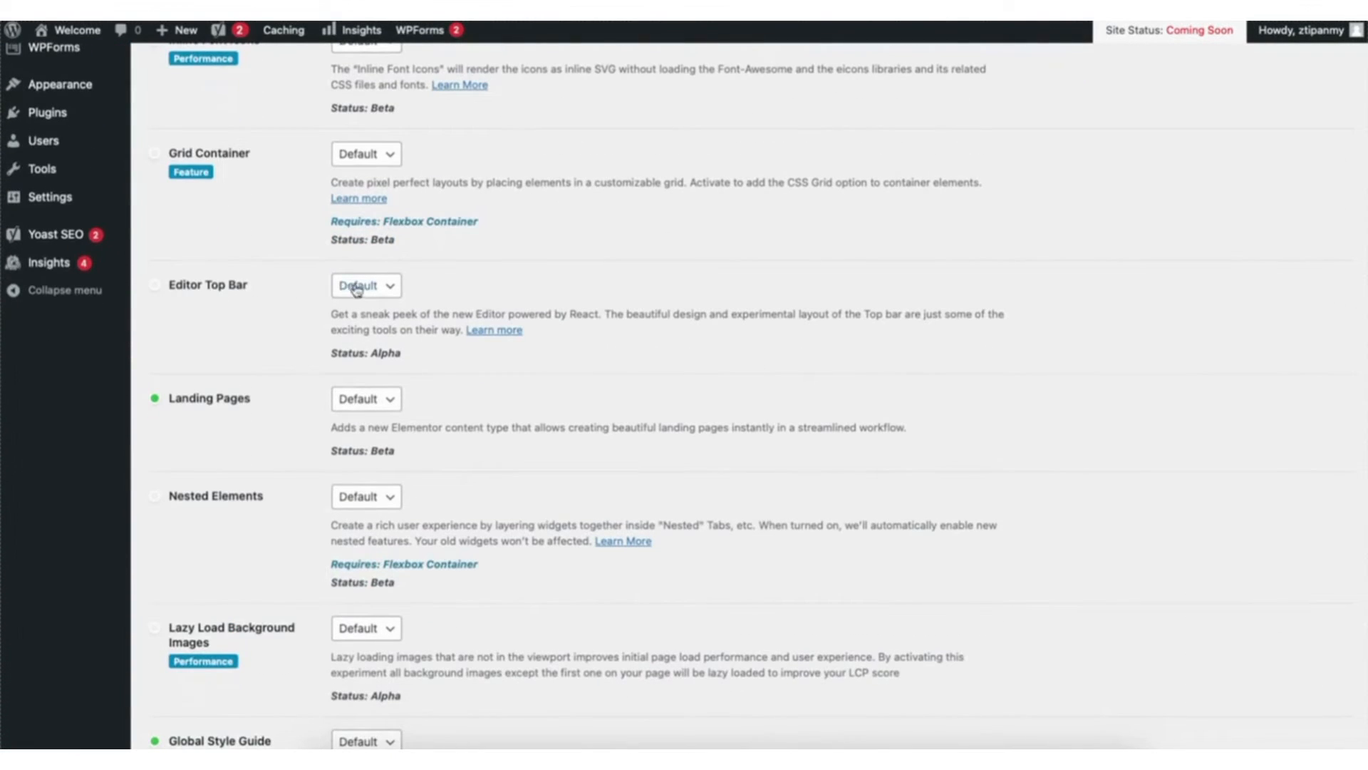
left_click(365, 286)
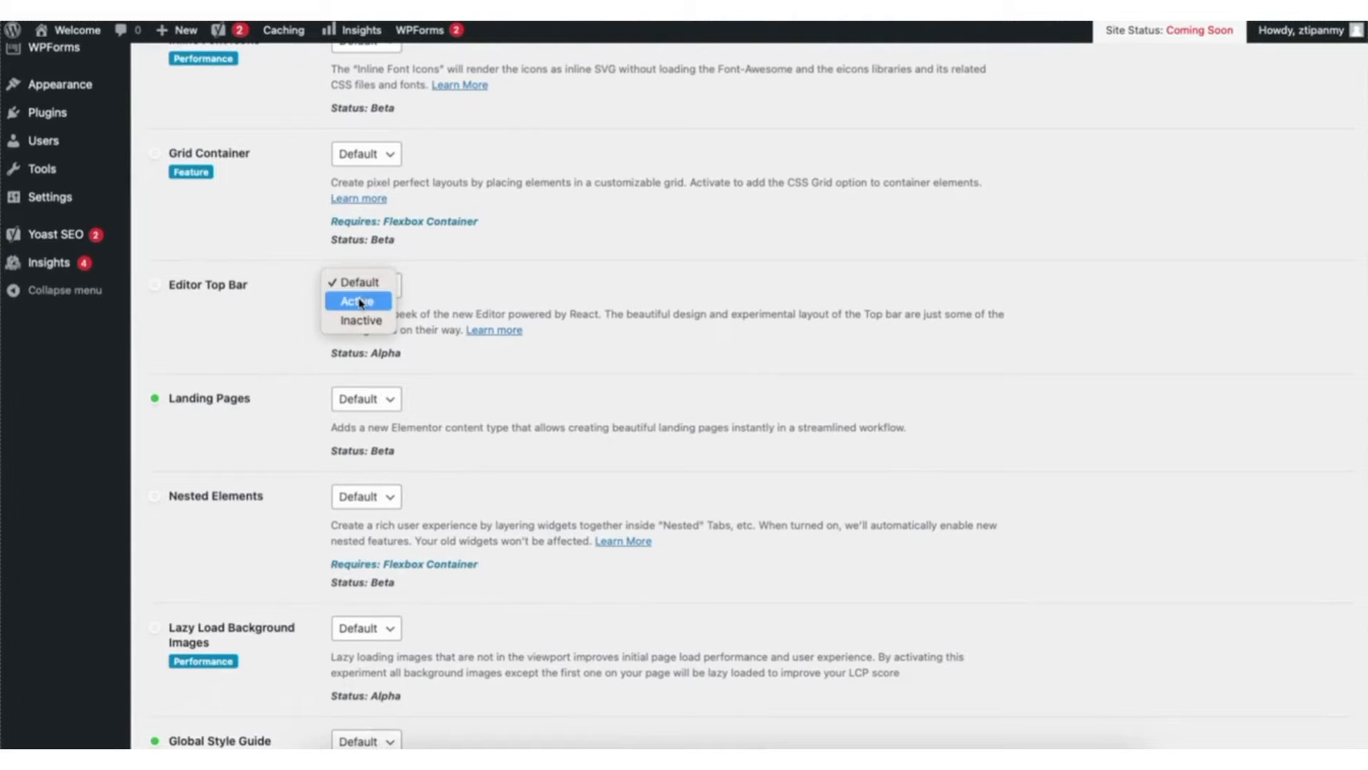
left_click(360, 298)
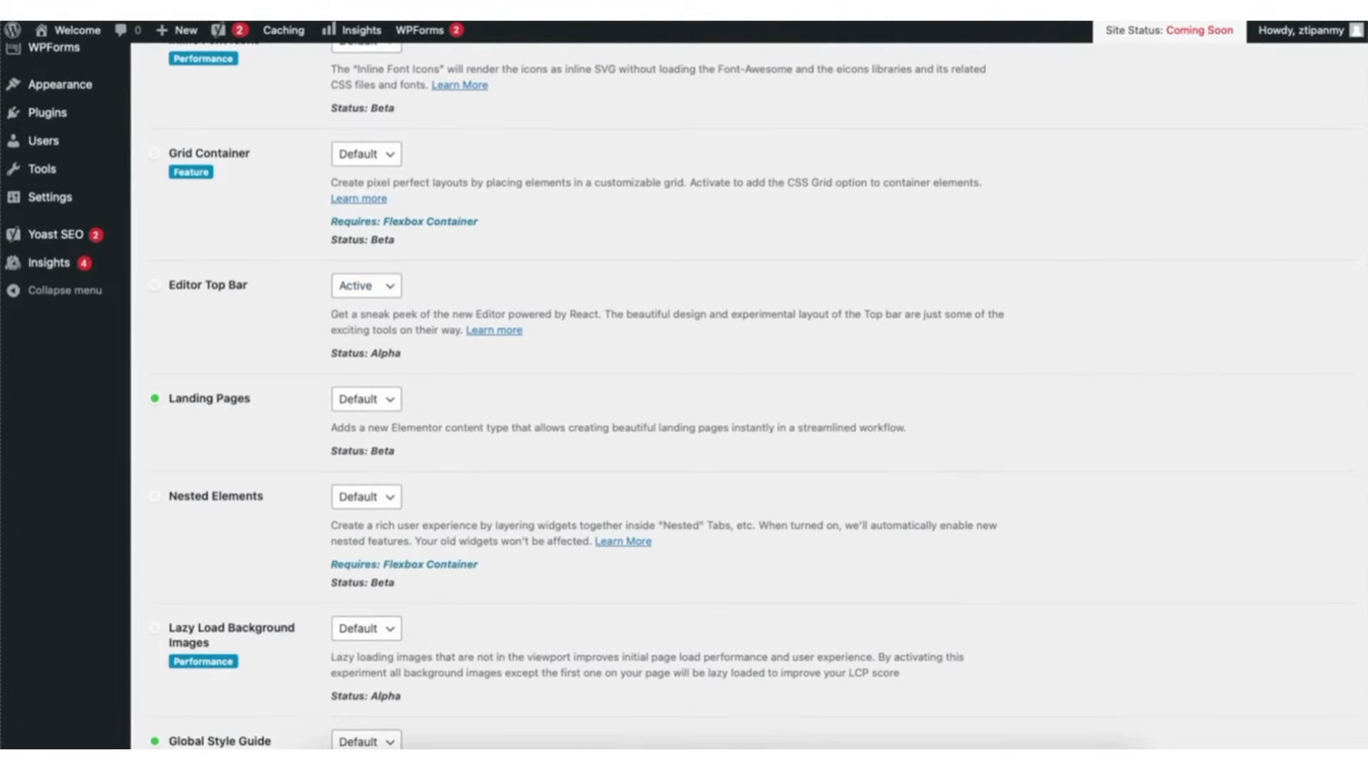
- Set the Flexbox Container feature to Active and save the Elementor settings
scroll(1364, 328, "down", 4)
left_click_drag(1365, 324, 1346, 542)
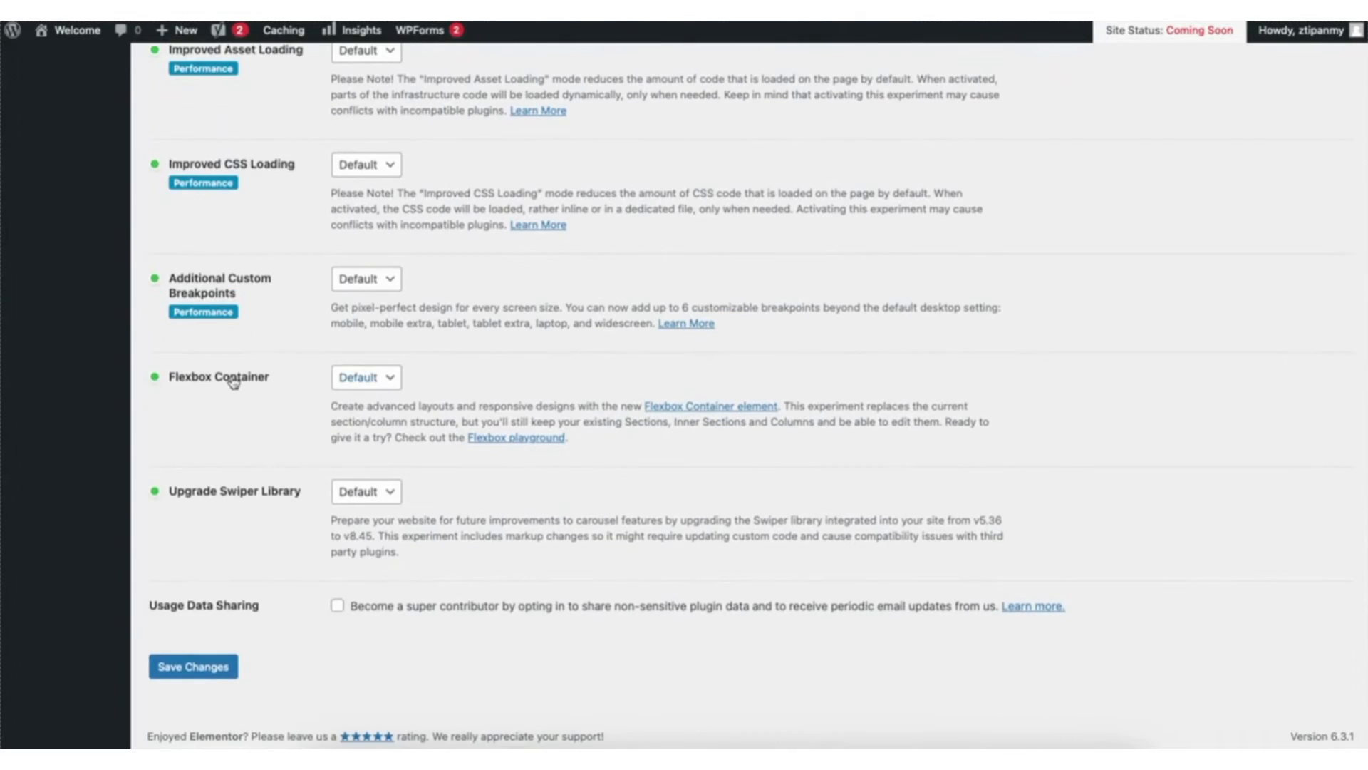
left_click(365, 377)
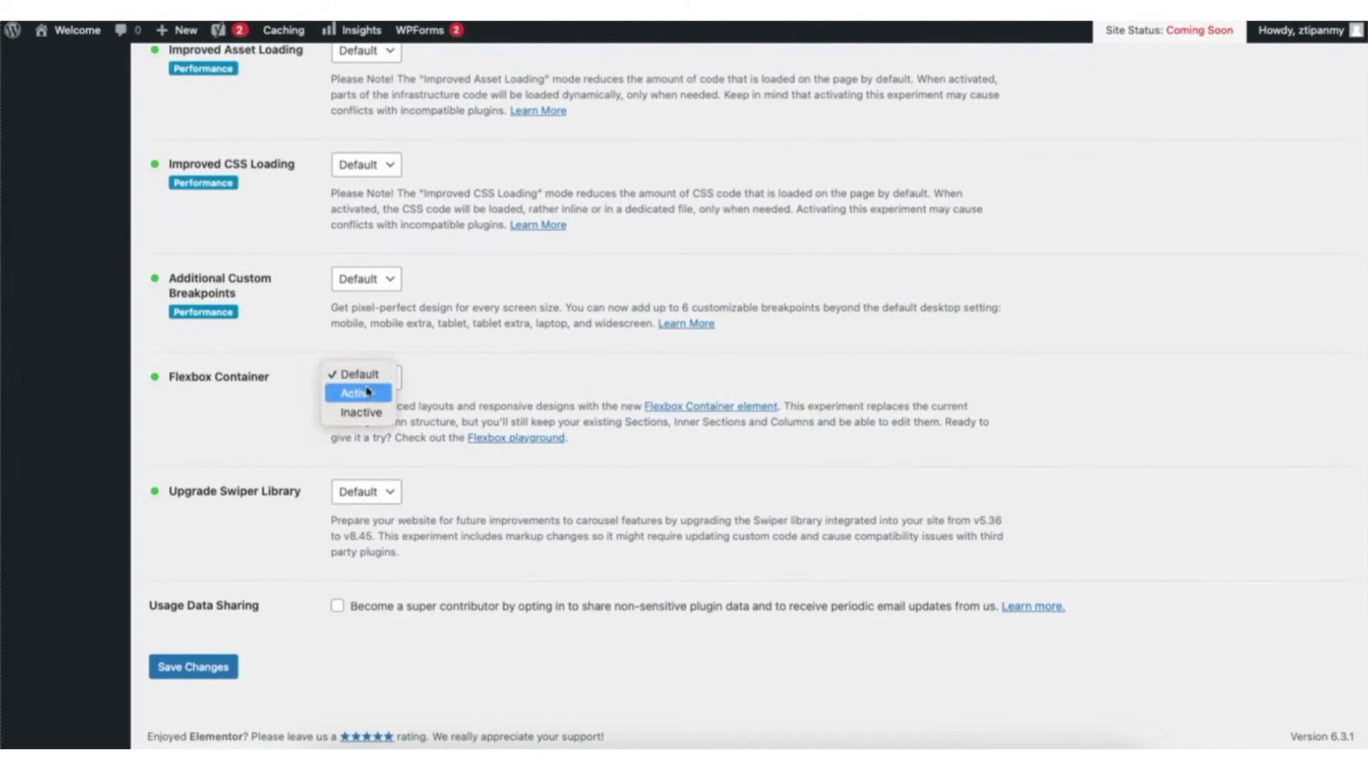
left_click(364, 394)
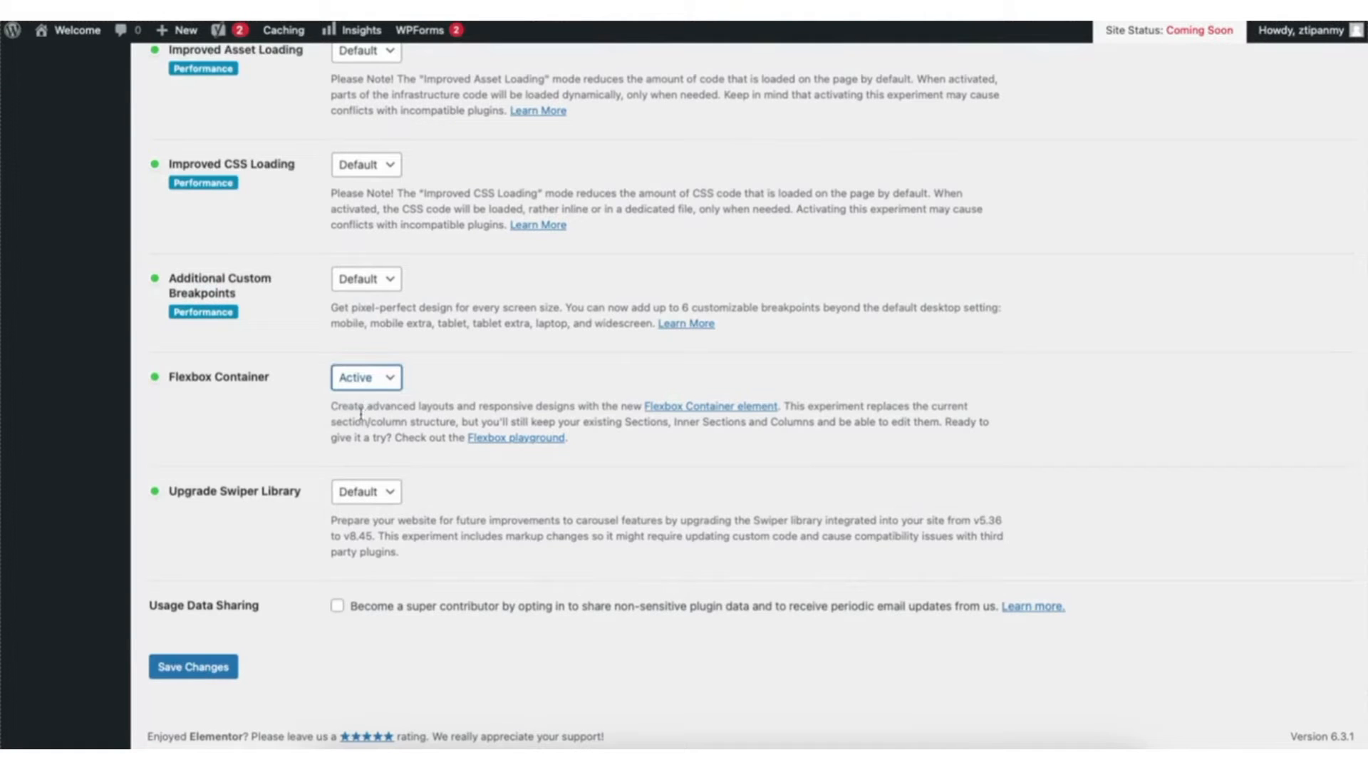
left_click(193, 667)
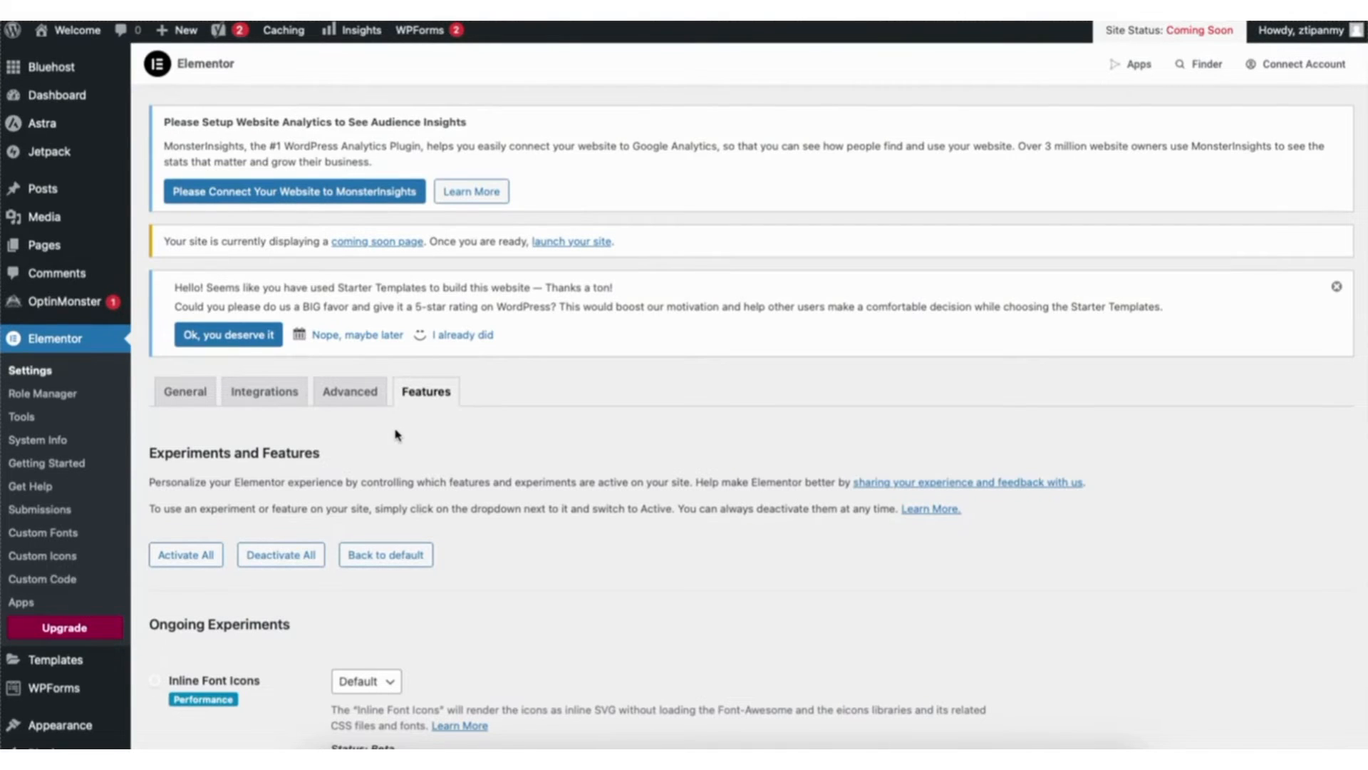
- Visit the site's front end and open the home page for editing with Elementor
mouse_move(84, 38)
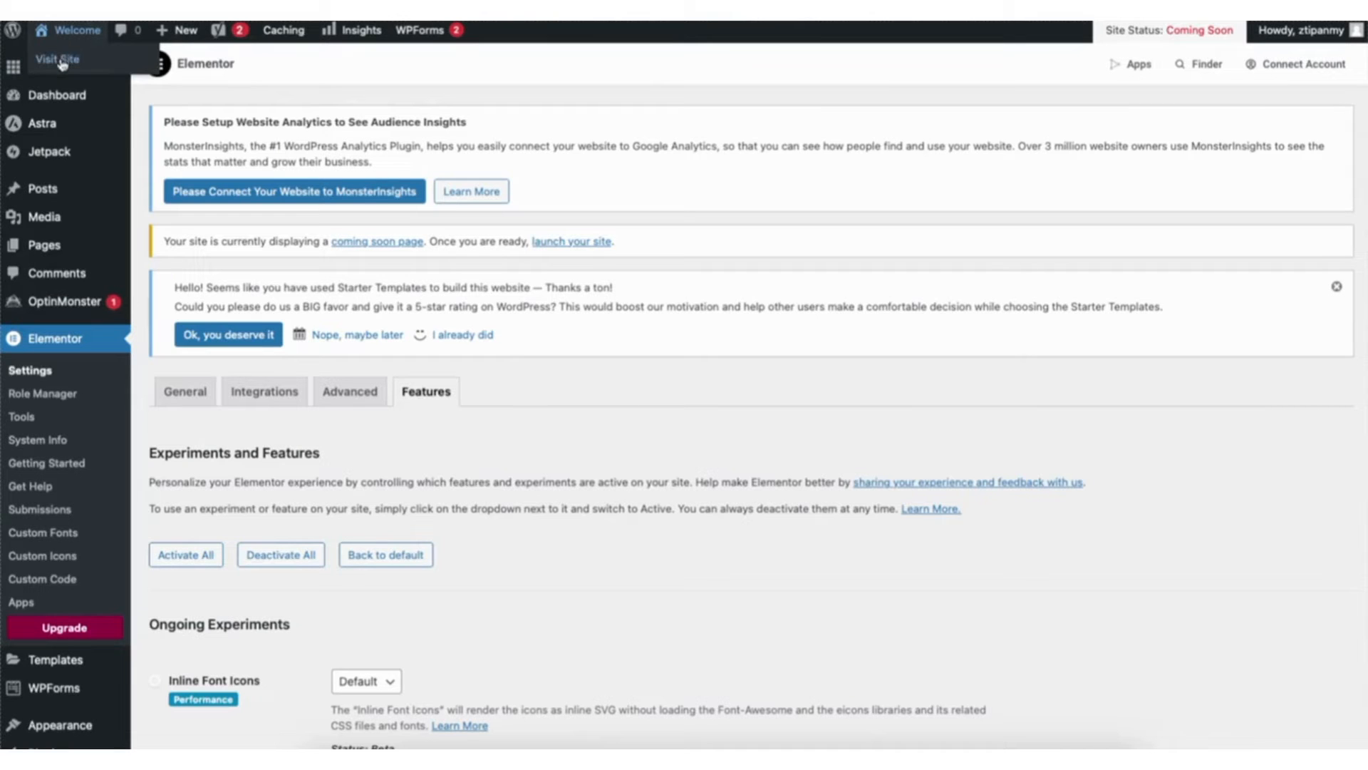
left_click(63, 62)
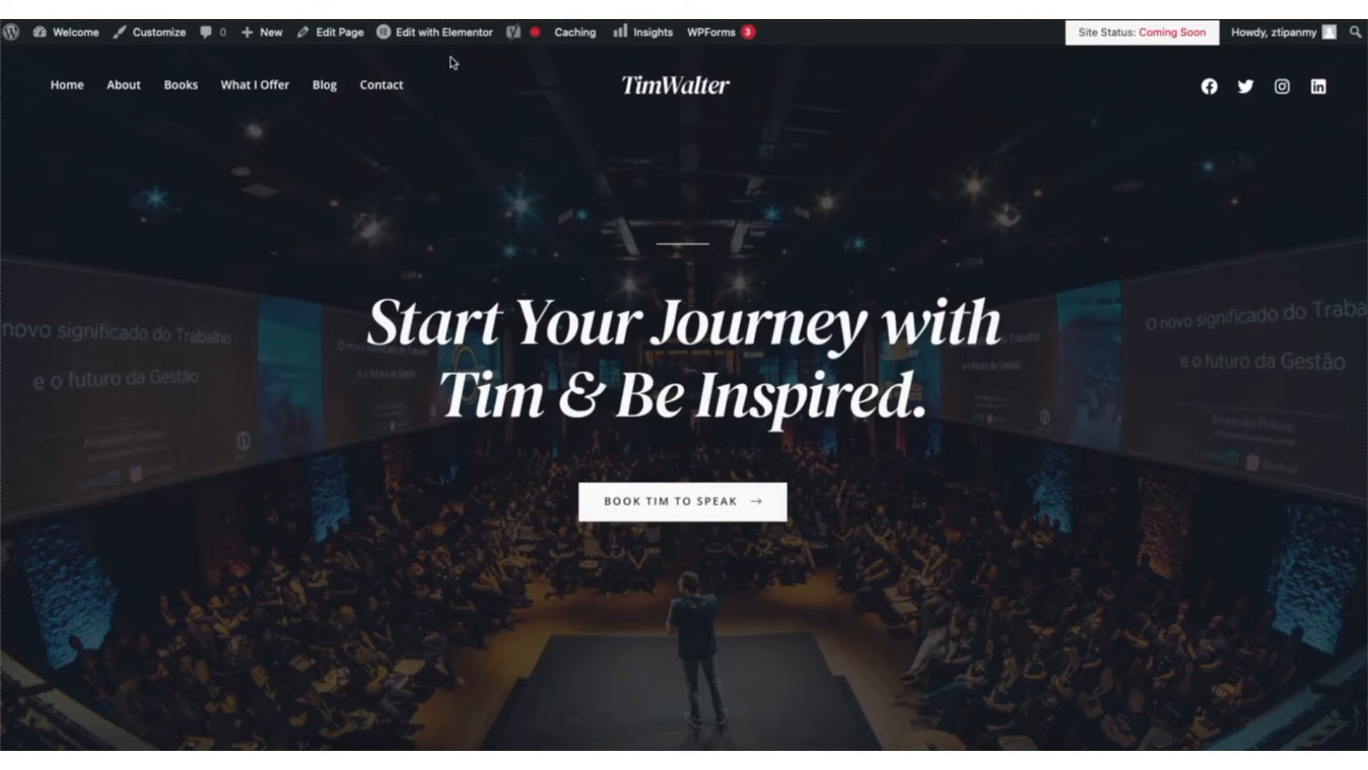
mouse_move(452, 40)
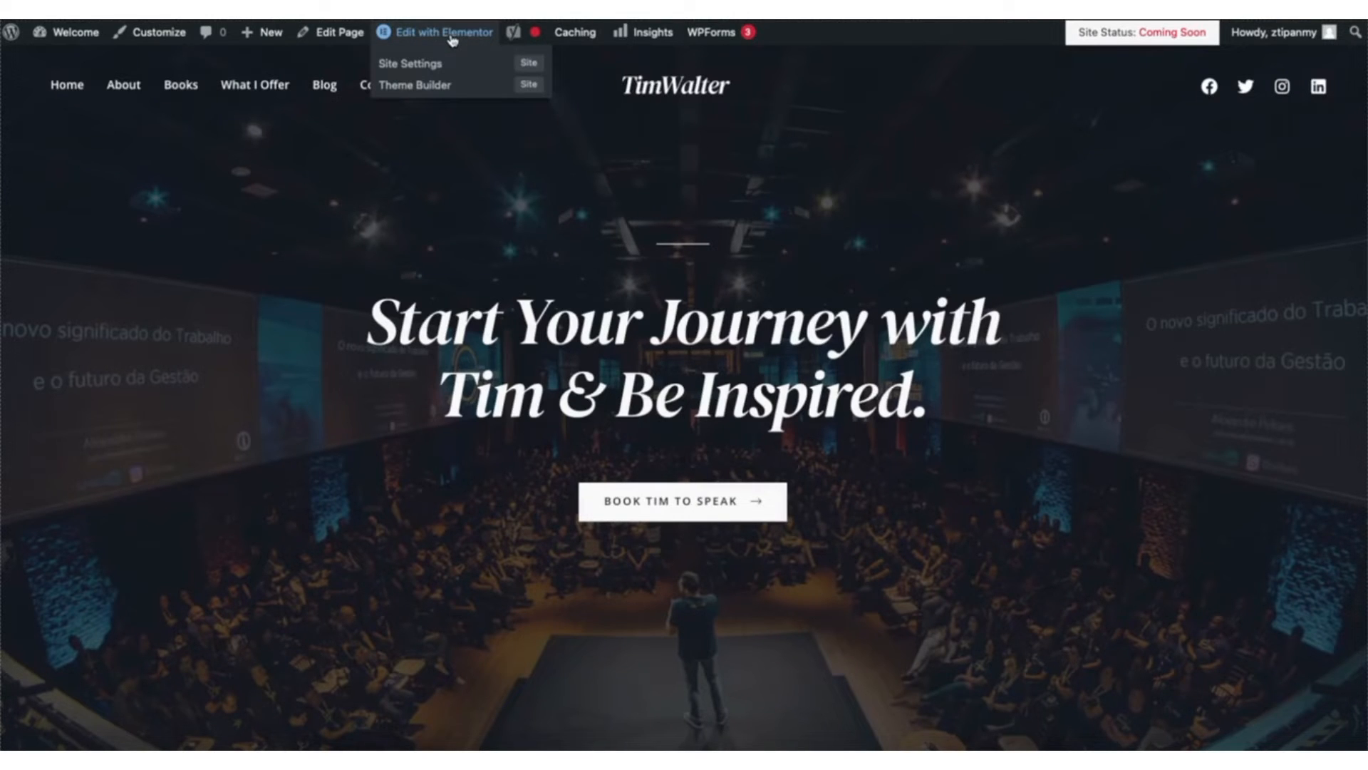
left_click(452, 40)
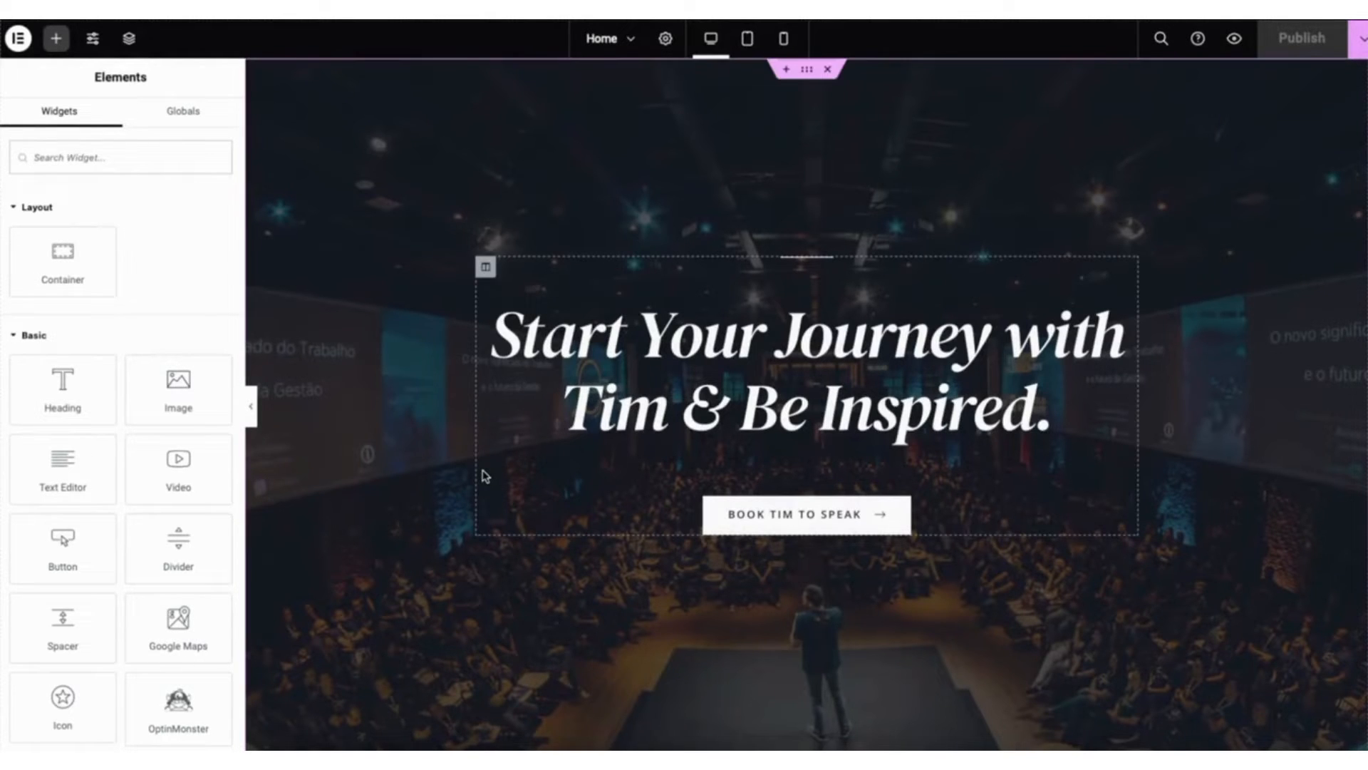
- Replace the hero heading's text with the photographer's full name followed by PHOTOGRAPHER, all in capitals
left_click(525, 333)
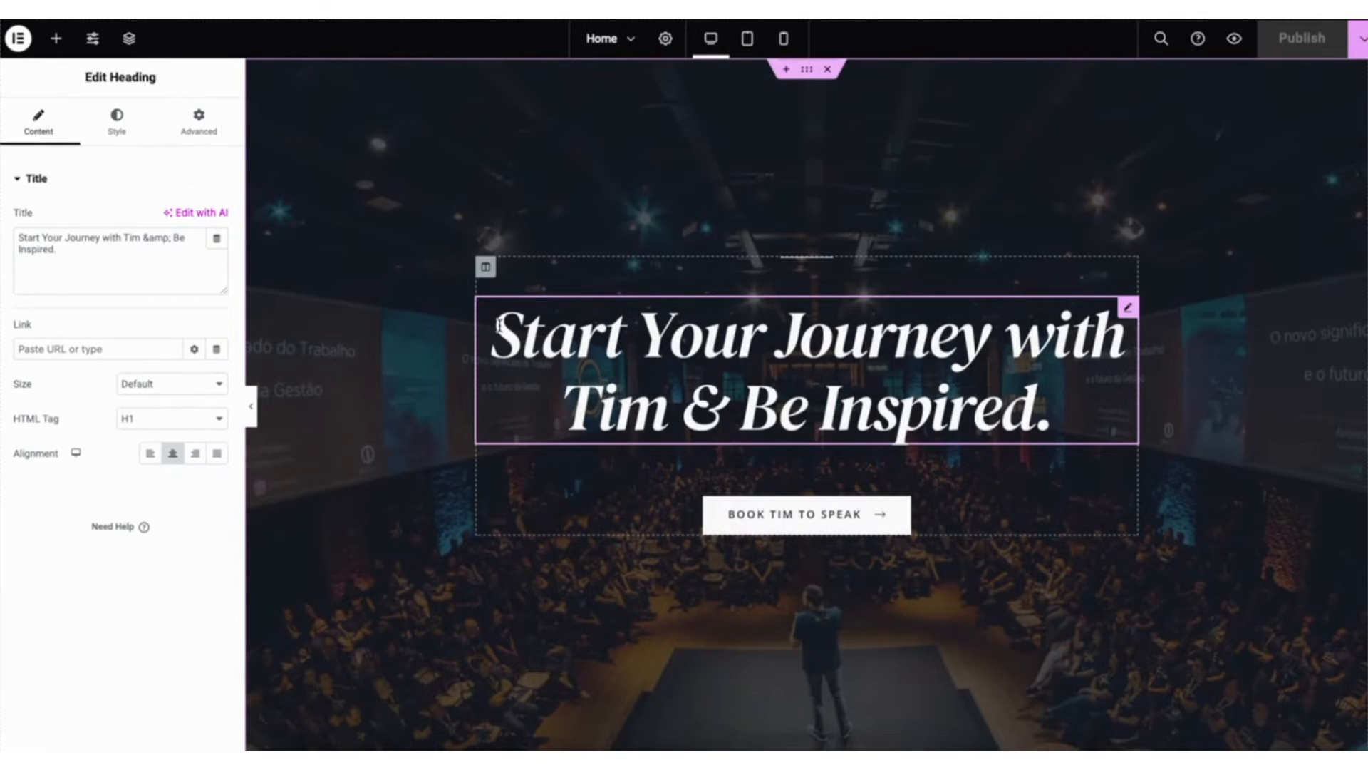
left_click_drag(499, 325, 1051, 393)
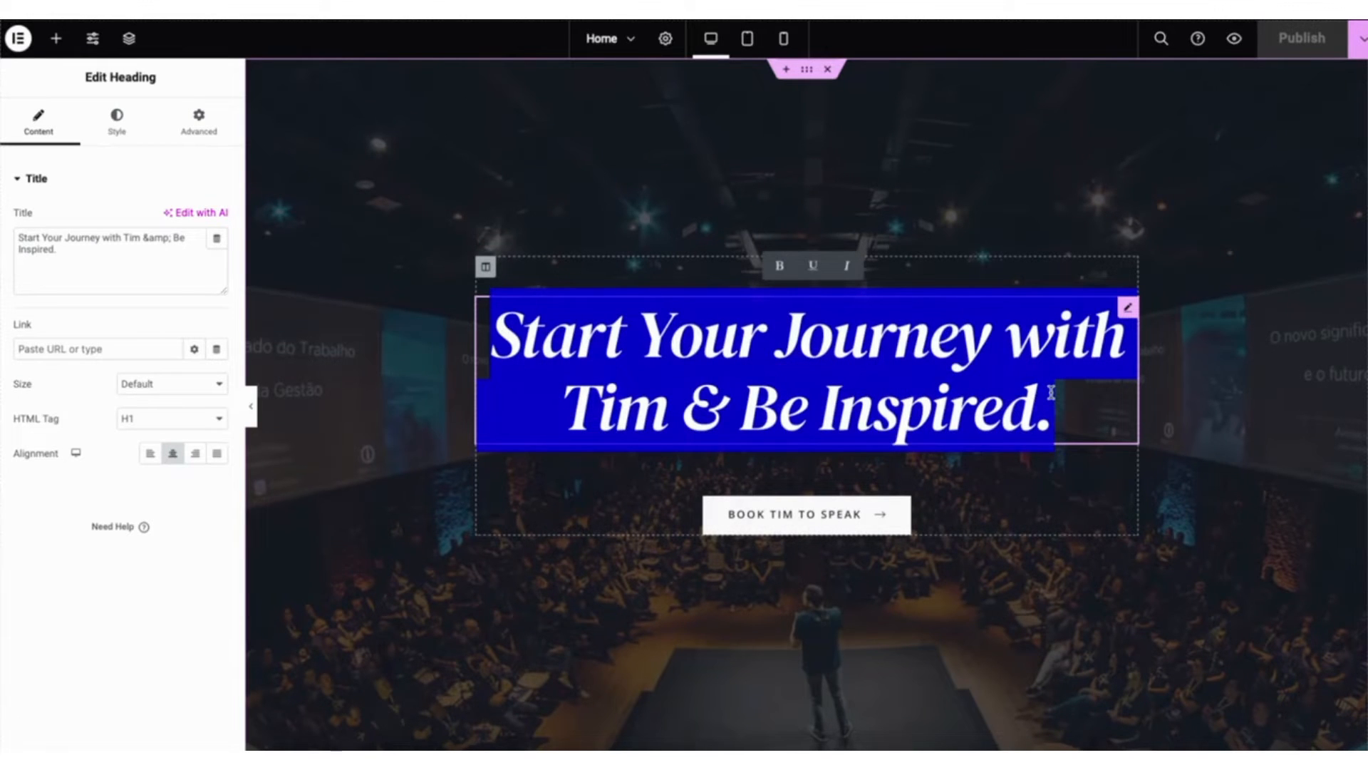
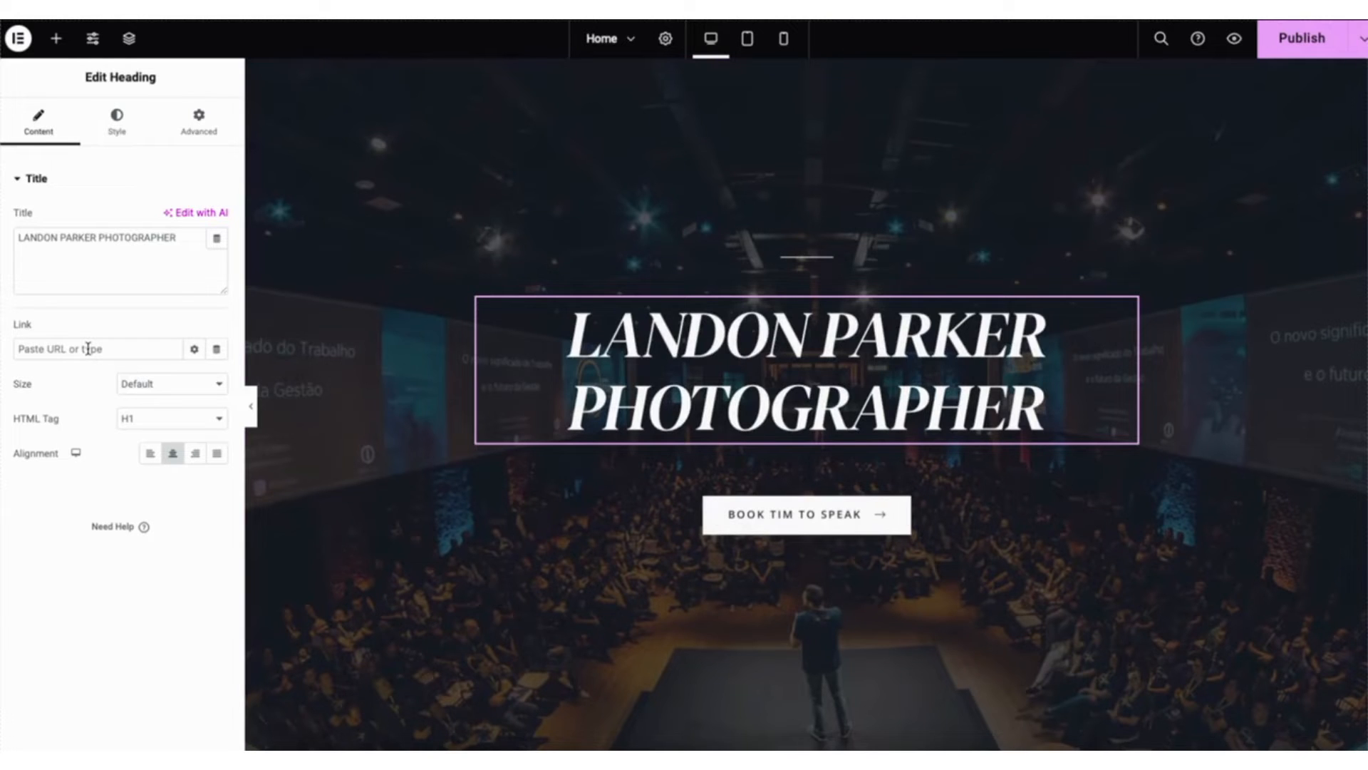
- Look through the hero heading's HTML tag, size, text colour and typography options, including font family
left_click(140, 418)
left_click(139, 416)
left_click(150, 384)
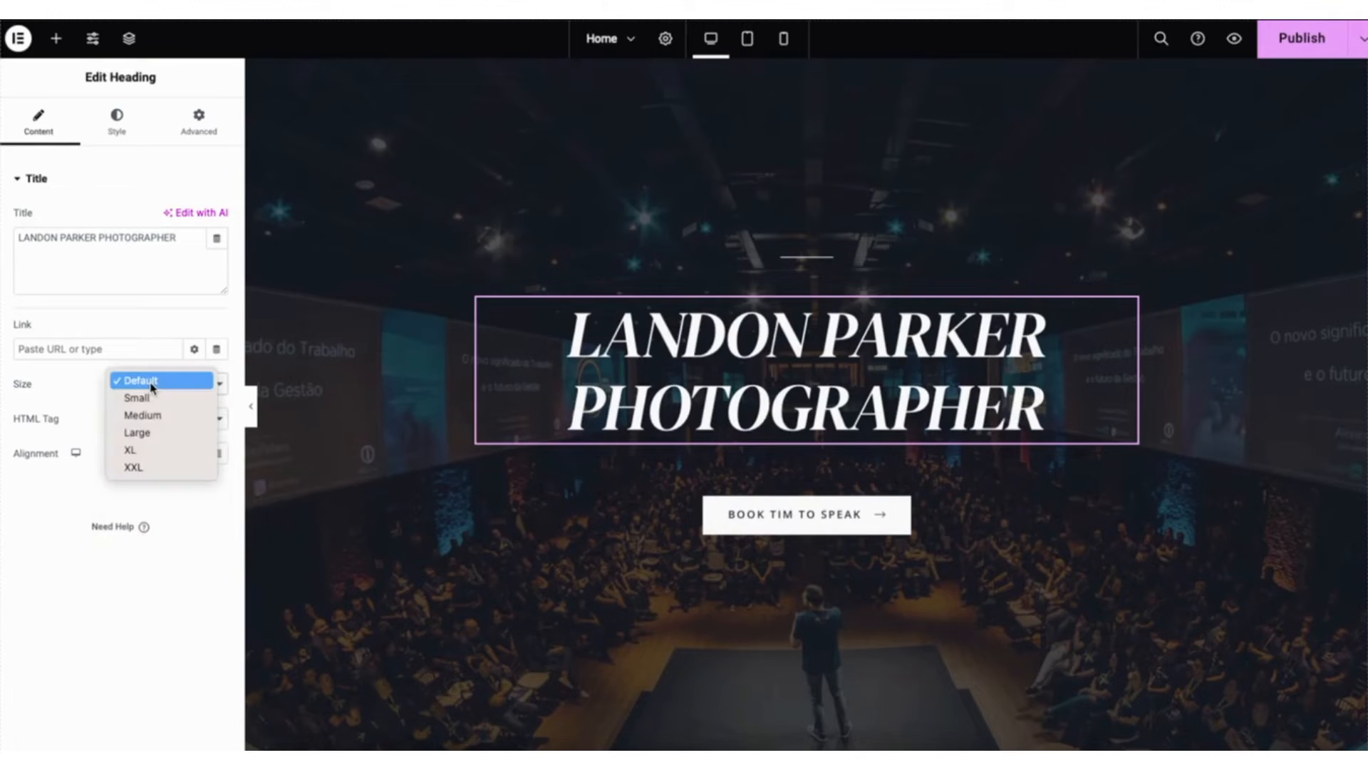
left_click(150, 386)
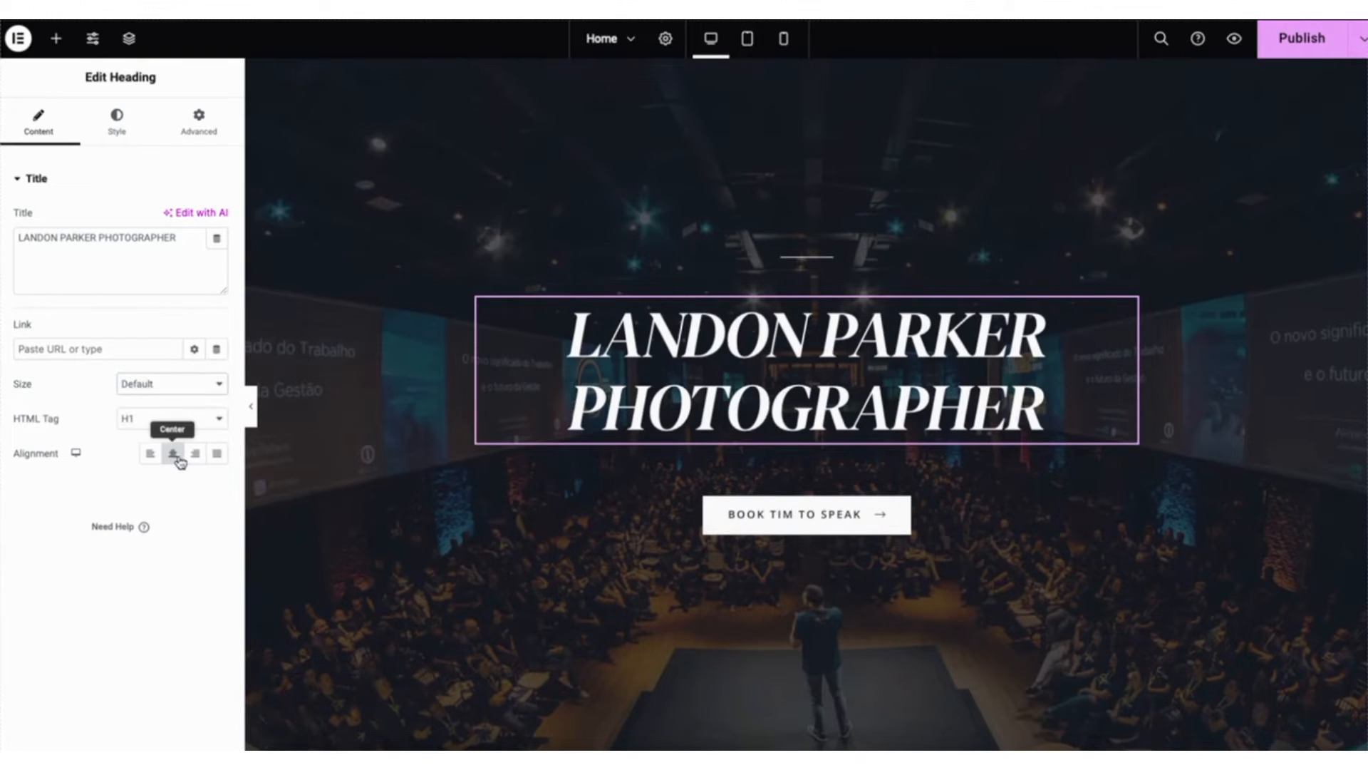
left_click(116, 123)
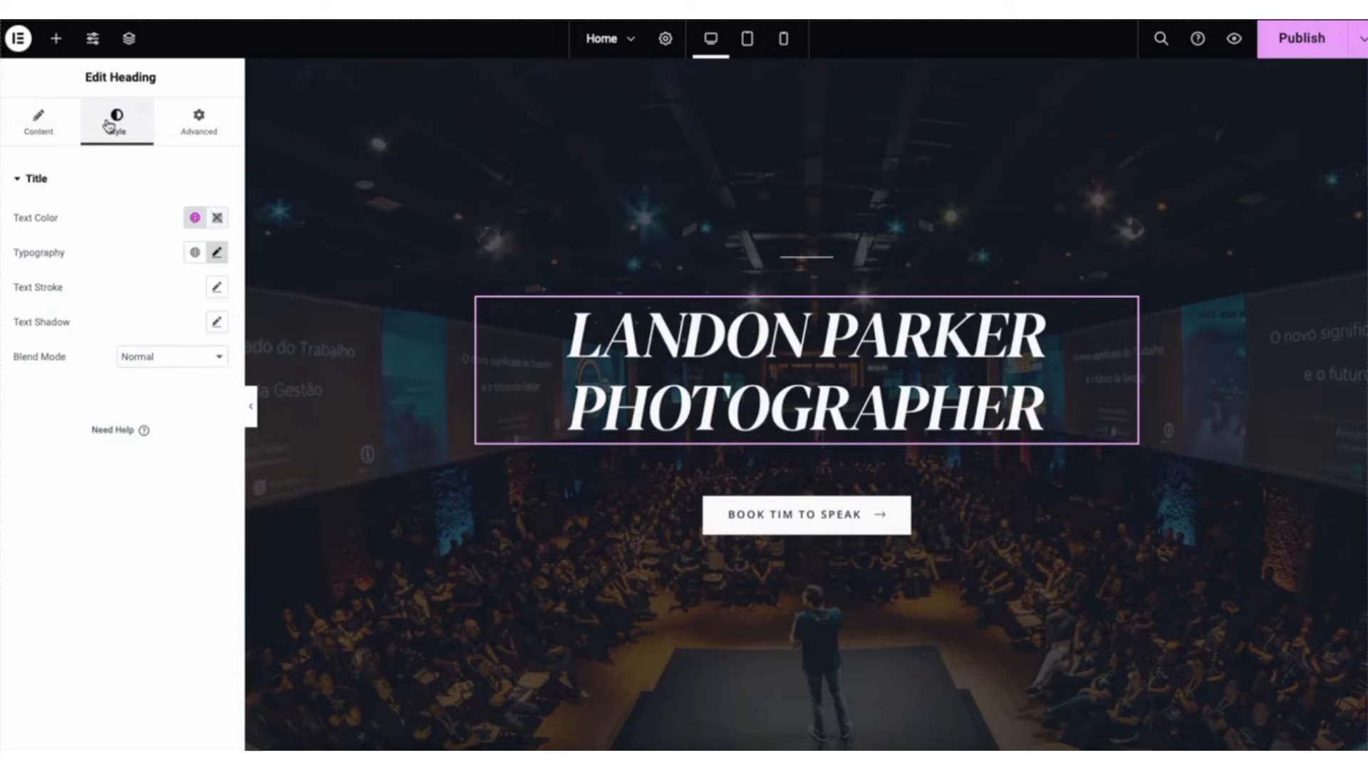
left_click(217, 217)
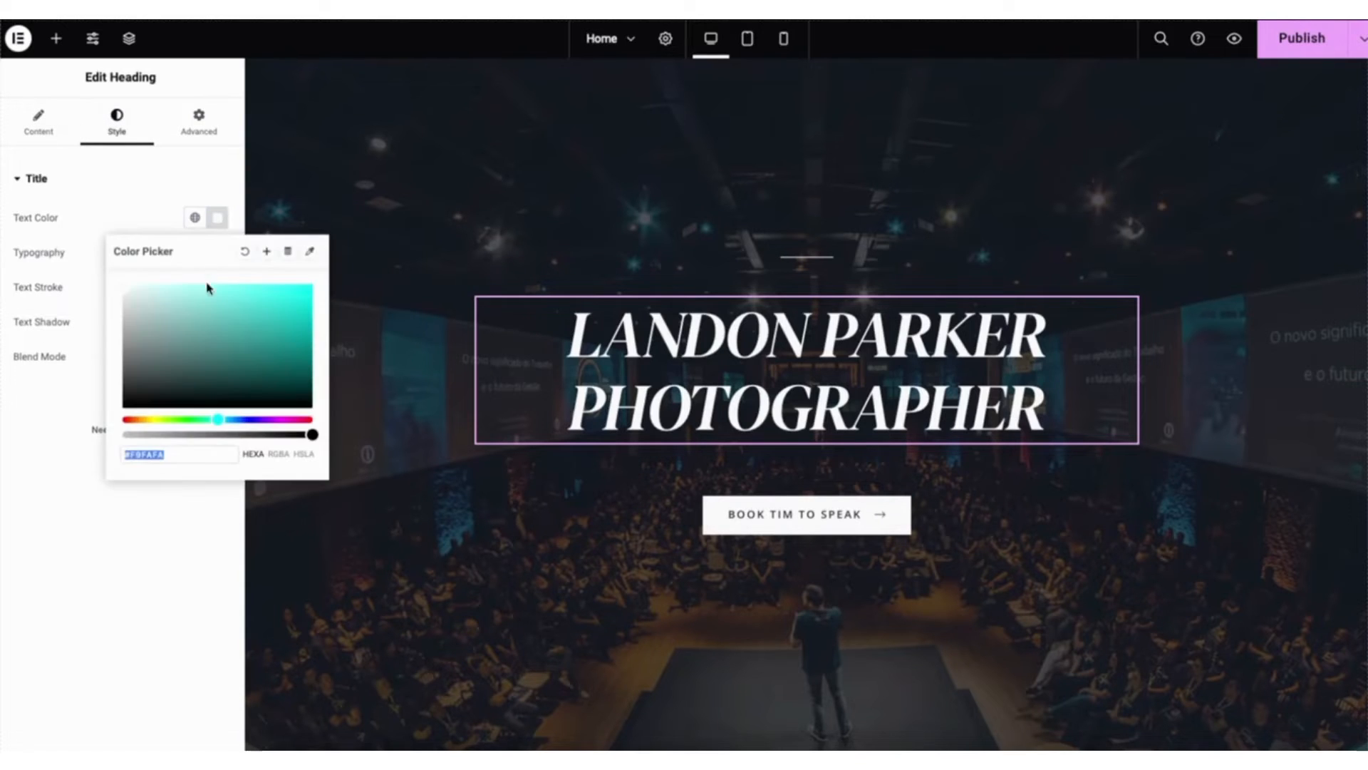
left_click(157, 198)
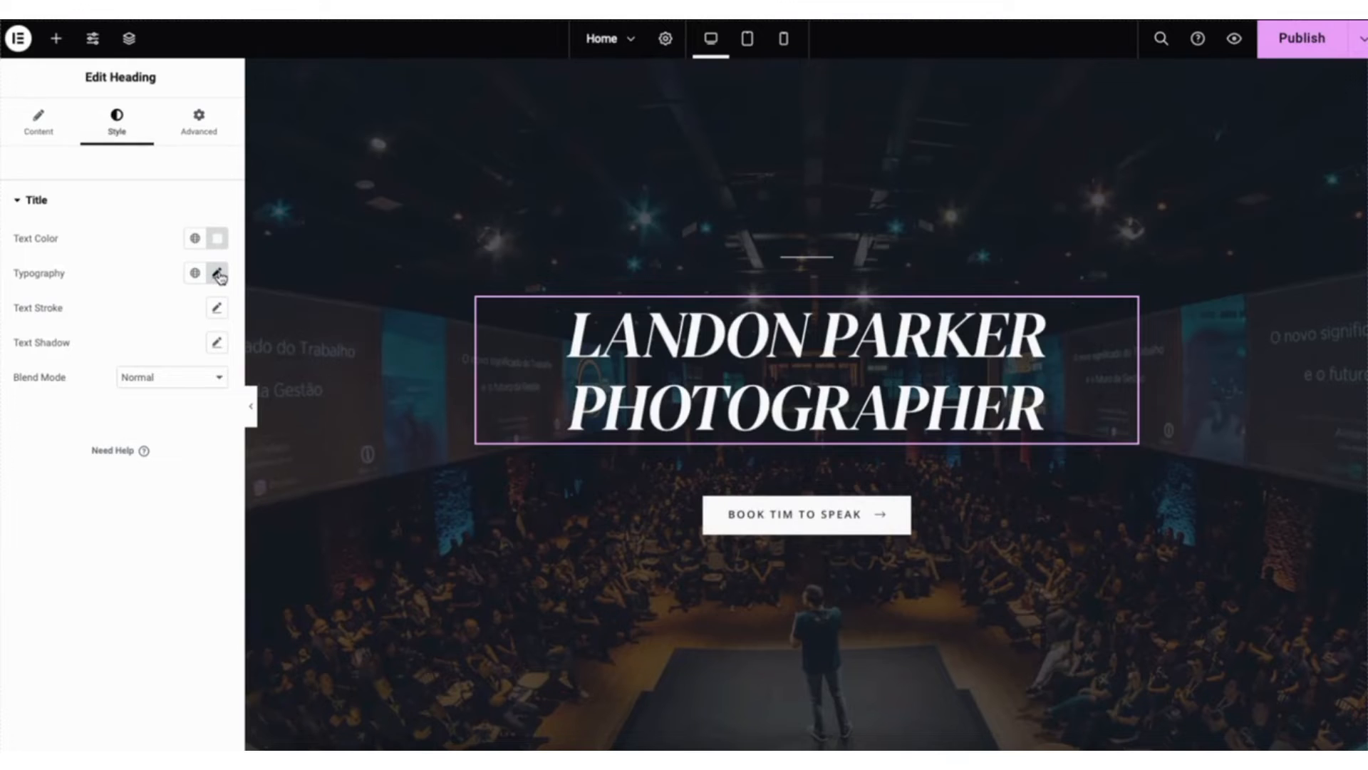
left_click(218, 274)
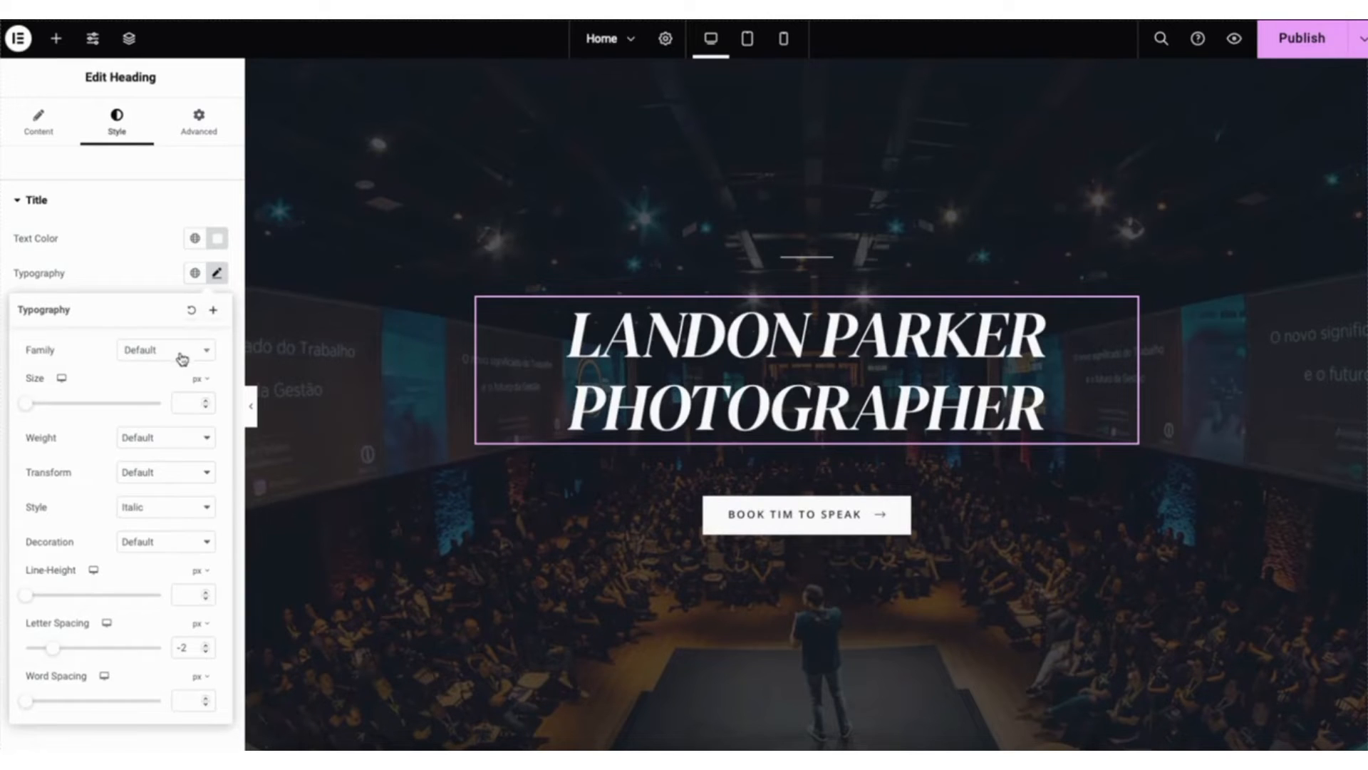
left_click(178, 354)
left_click_drag(210, 401, 209, 414)
left_click(93, 317)
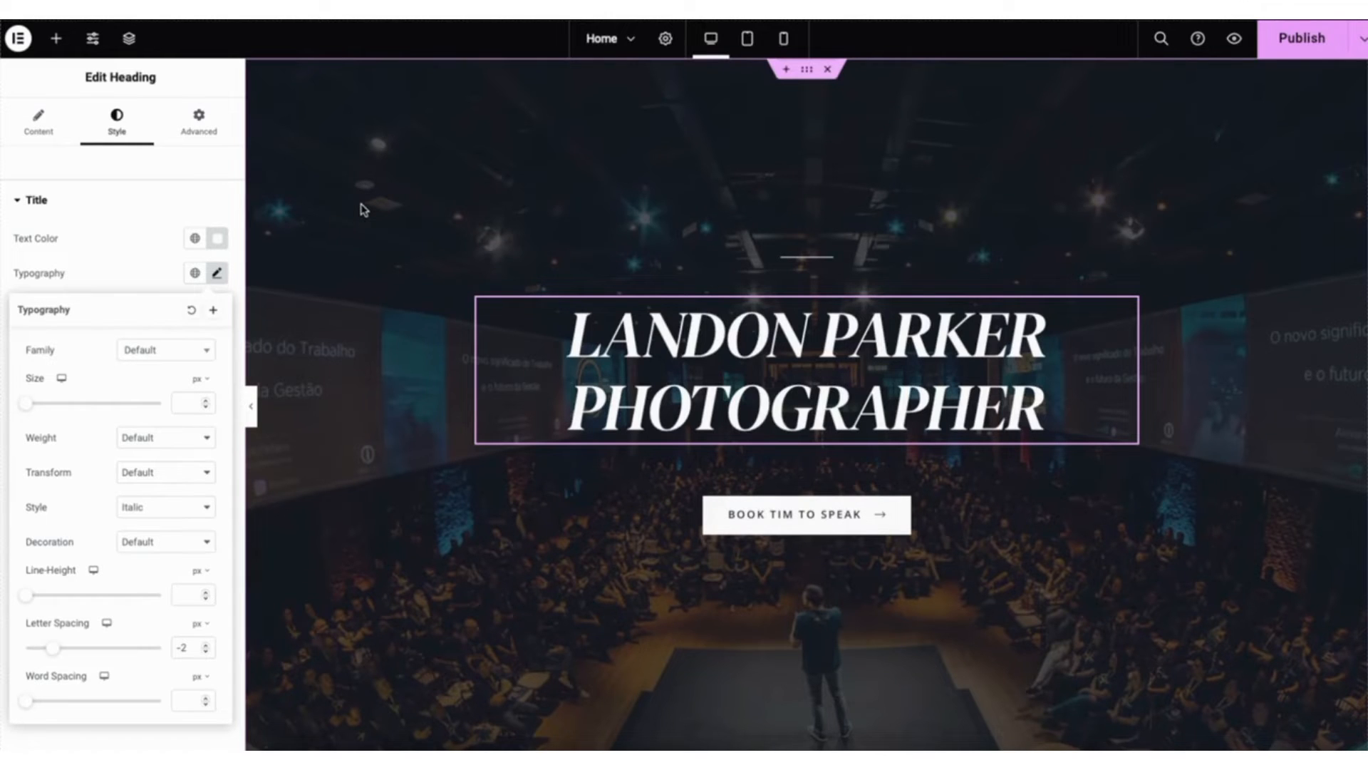
- Open the hero section's background style settings, try the slideshow background type and restore the Classic type
right_click(362, 209)
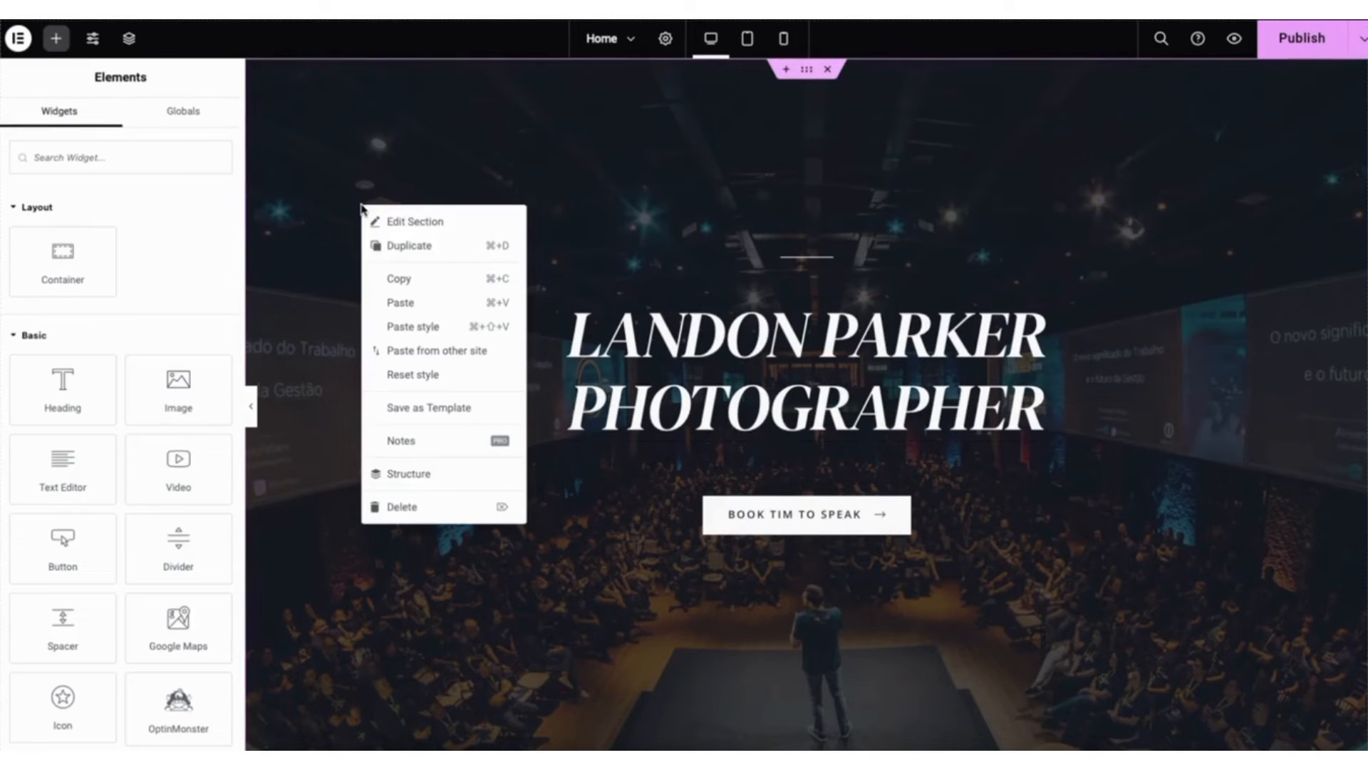
left_click(403, 223)
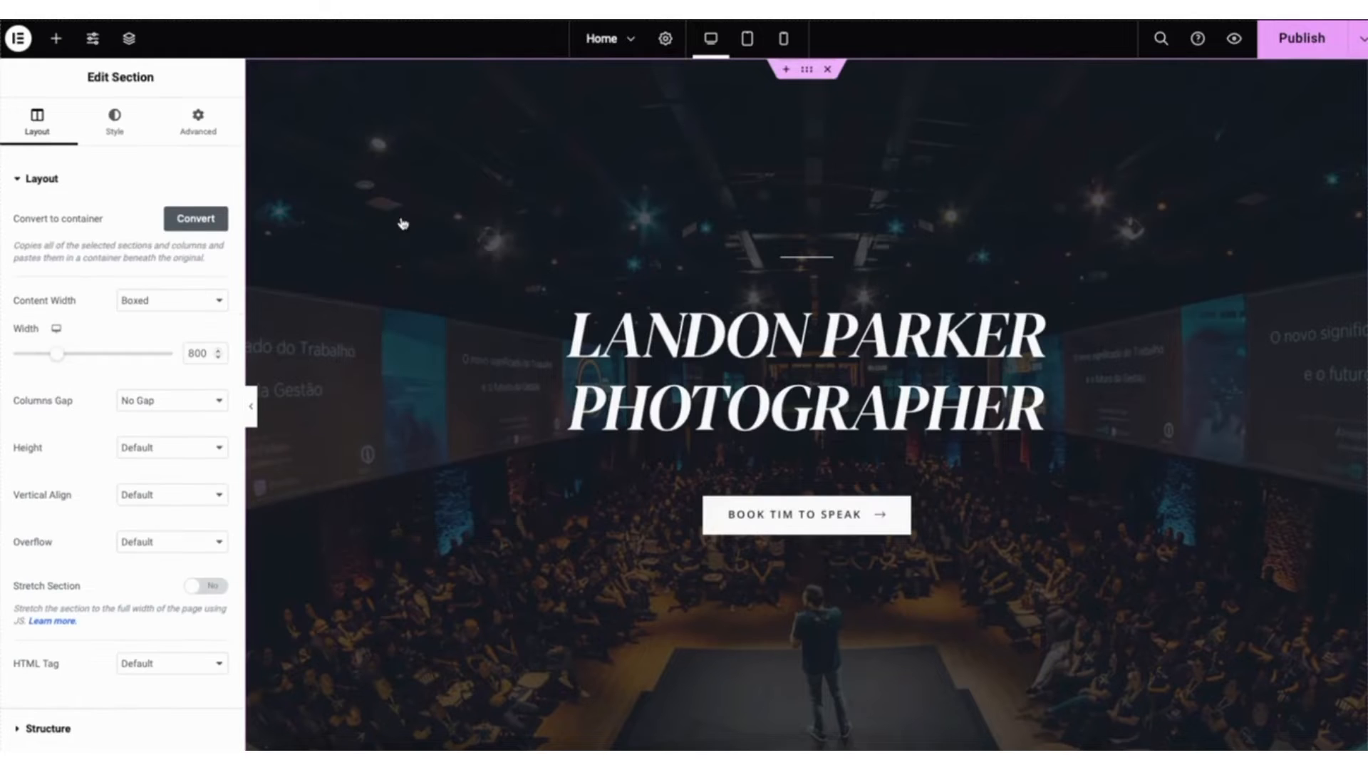
left_click(118, 125)
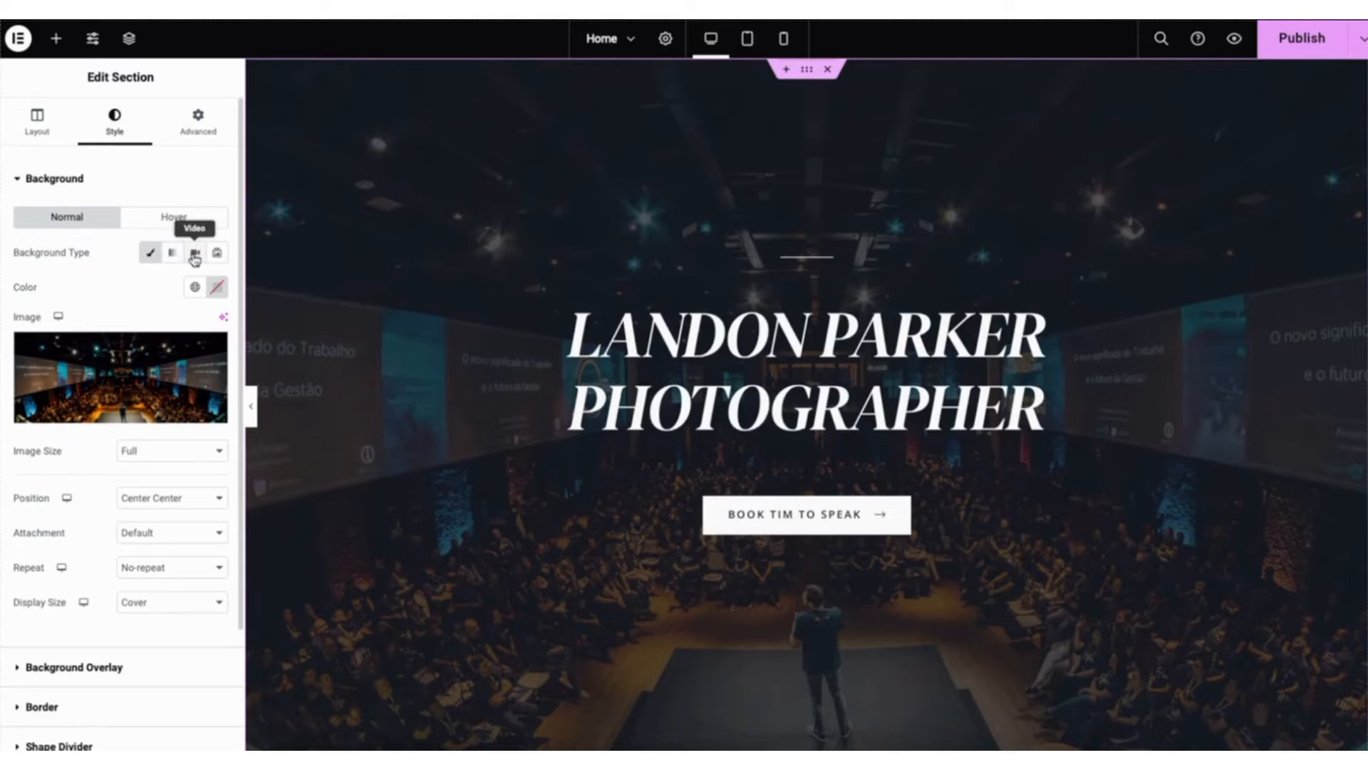
left_click(218, 254)
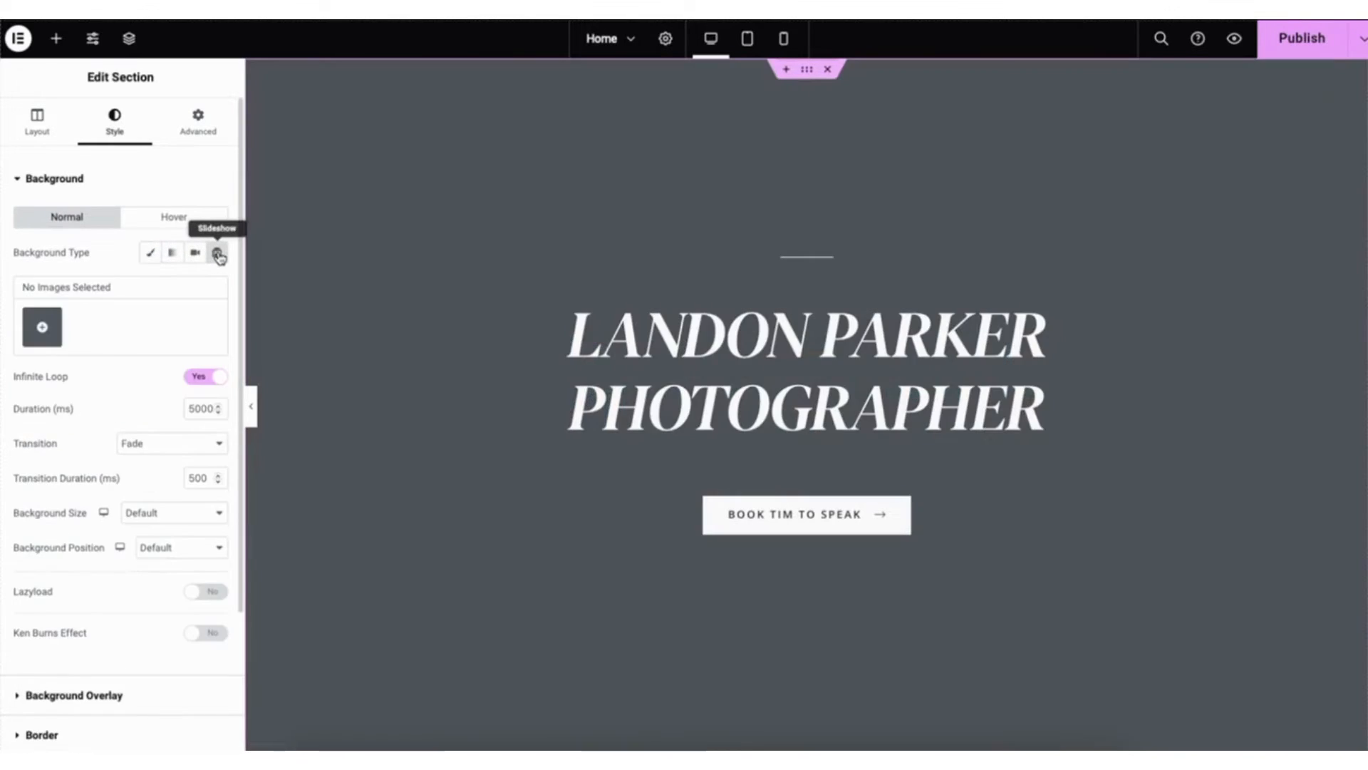
left_click(152, 254)
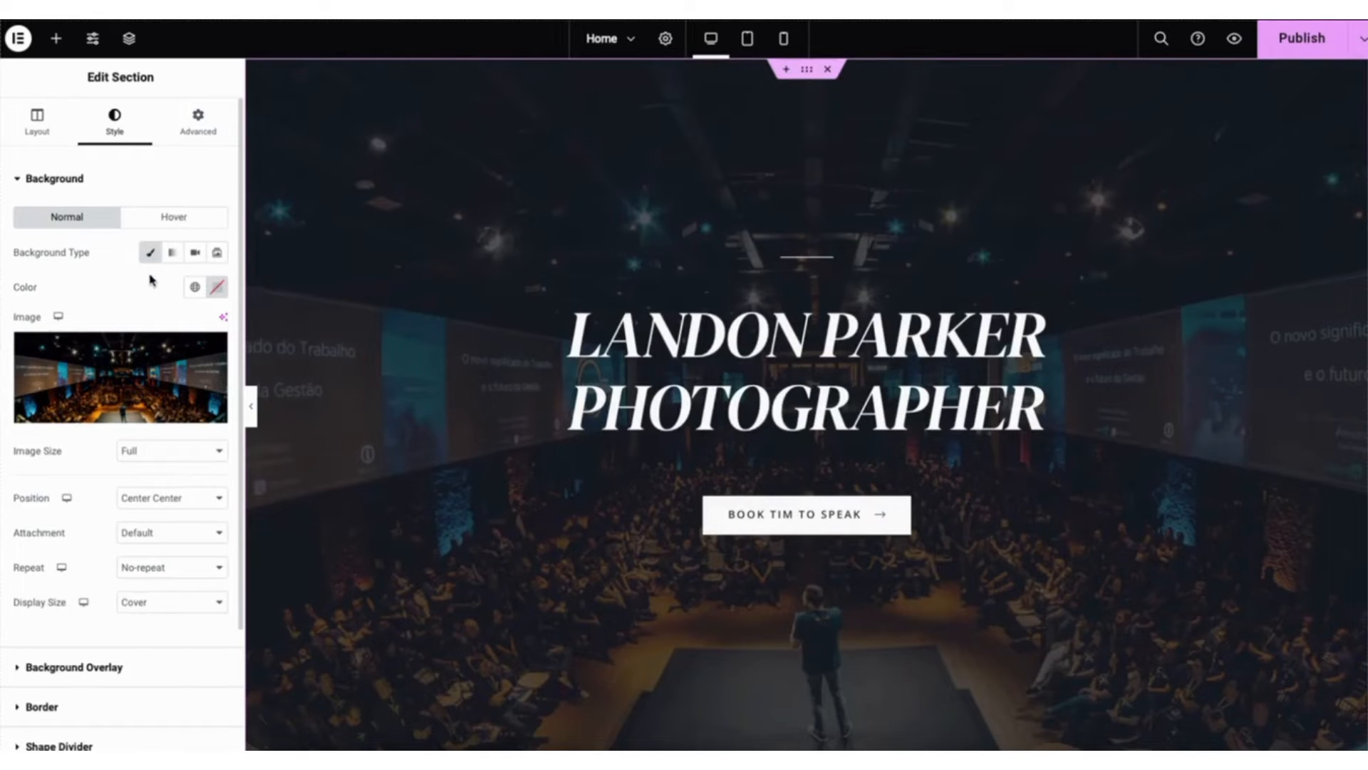
- Replace the hero section's background image with the media library photo of hands holding a camera in a city street
mouse_move(145, 349)
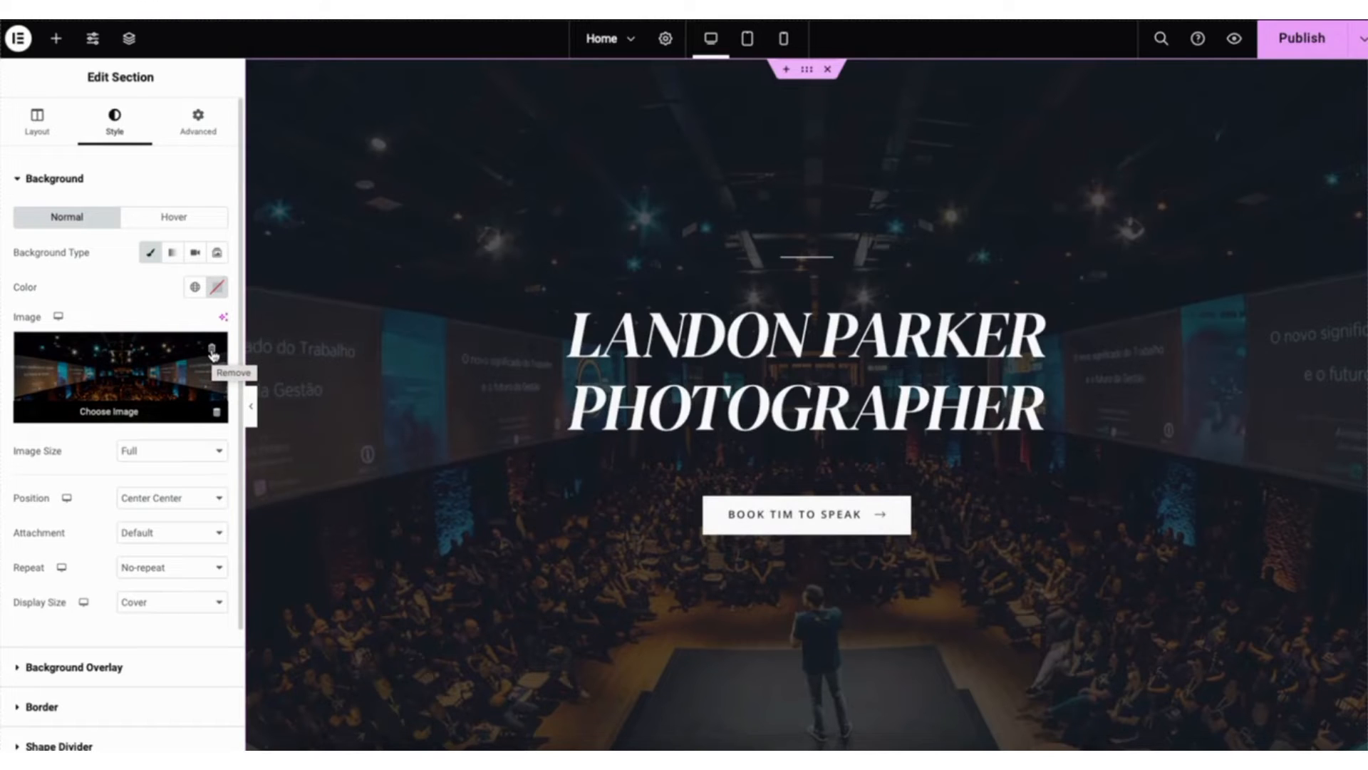
left_click(107, 401)
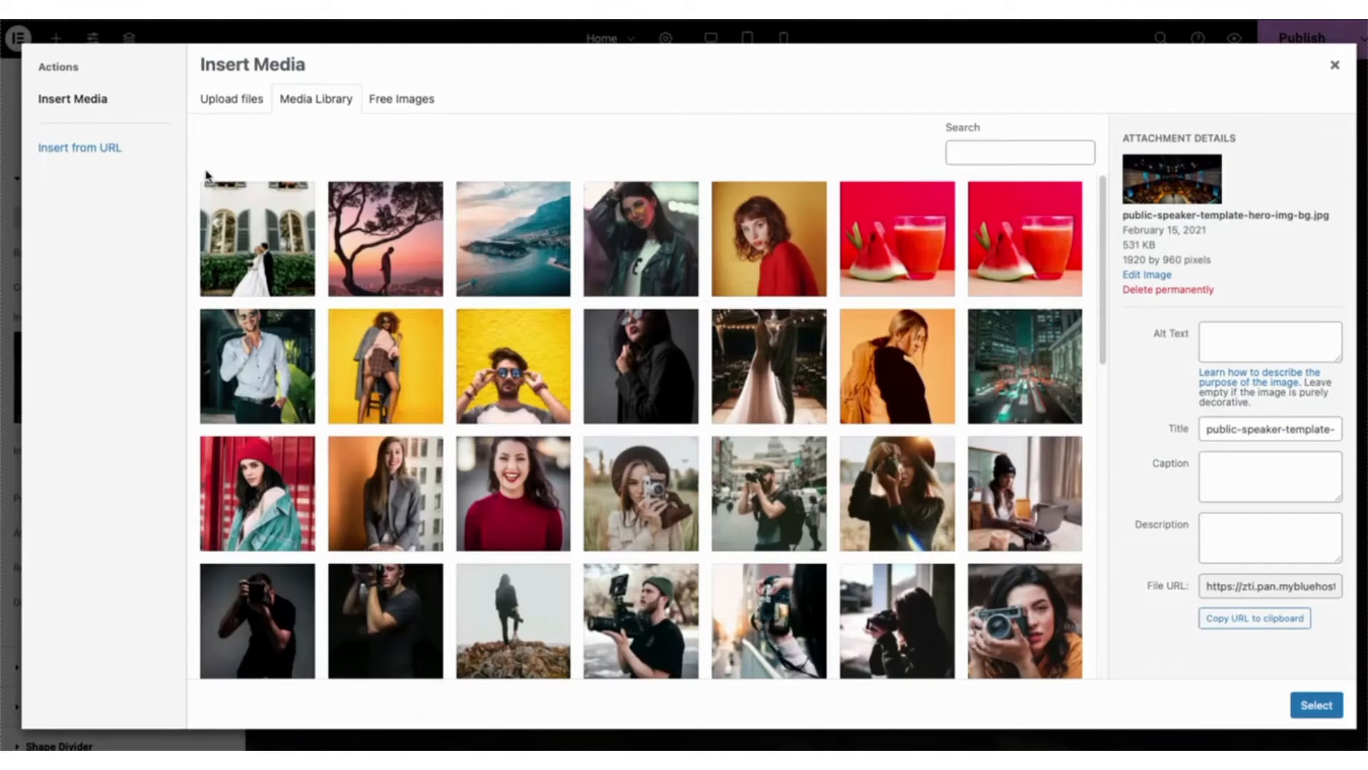
left_click(237, 105)
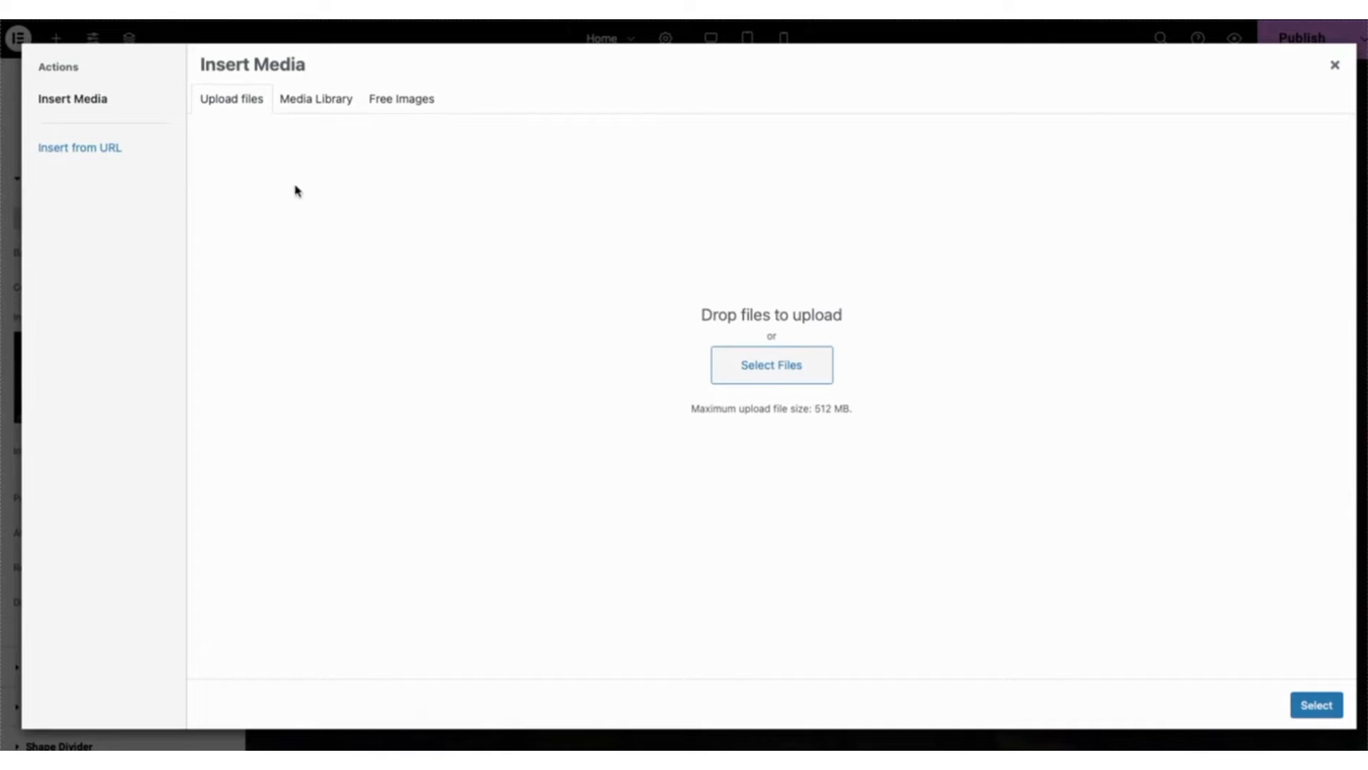
left_click(316, 104)
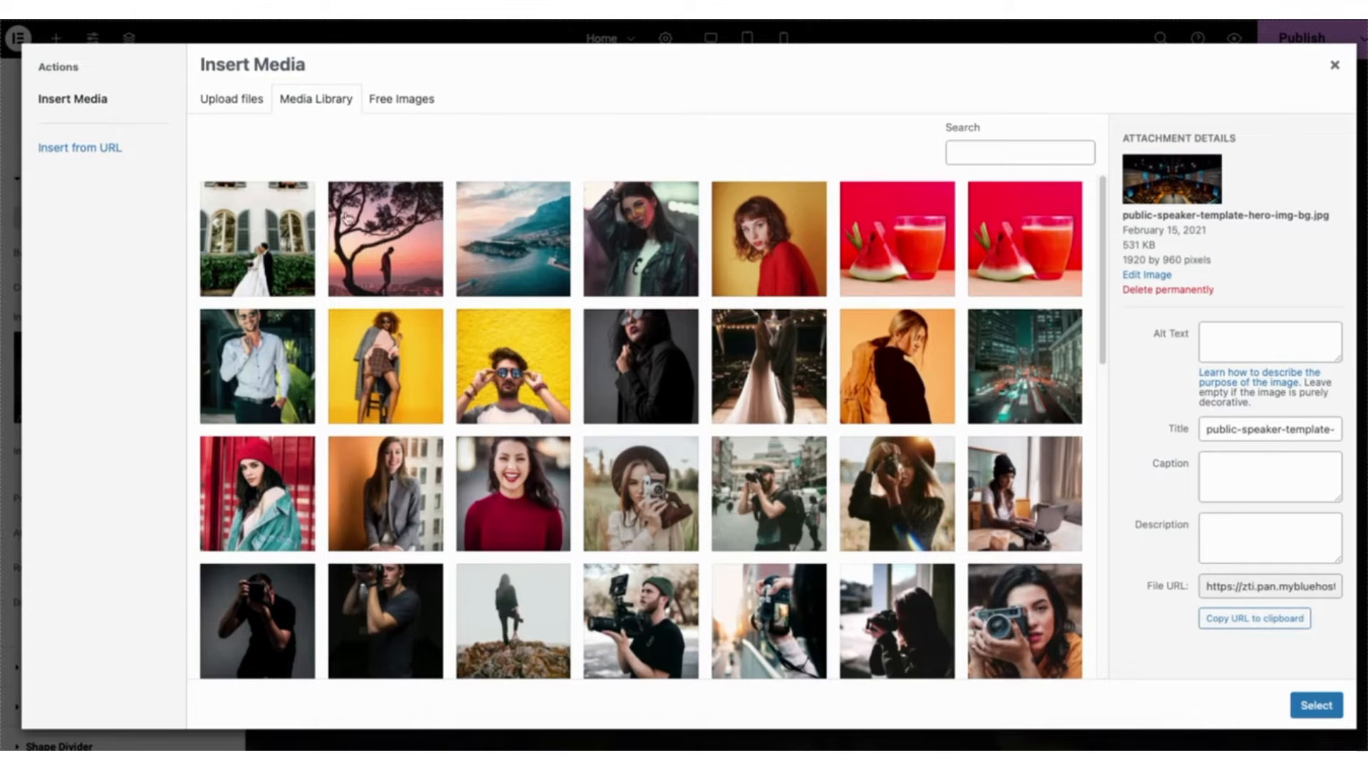
left_click(760, 613)
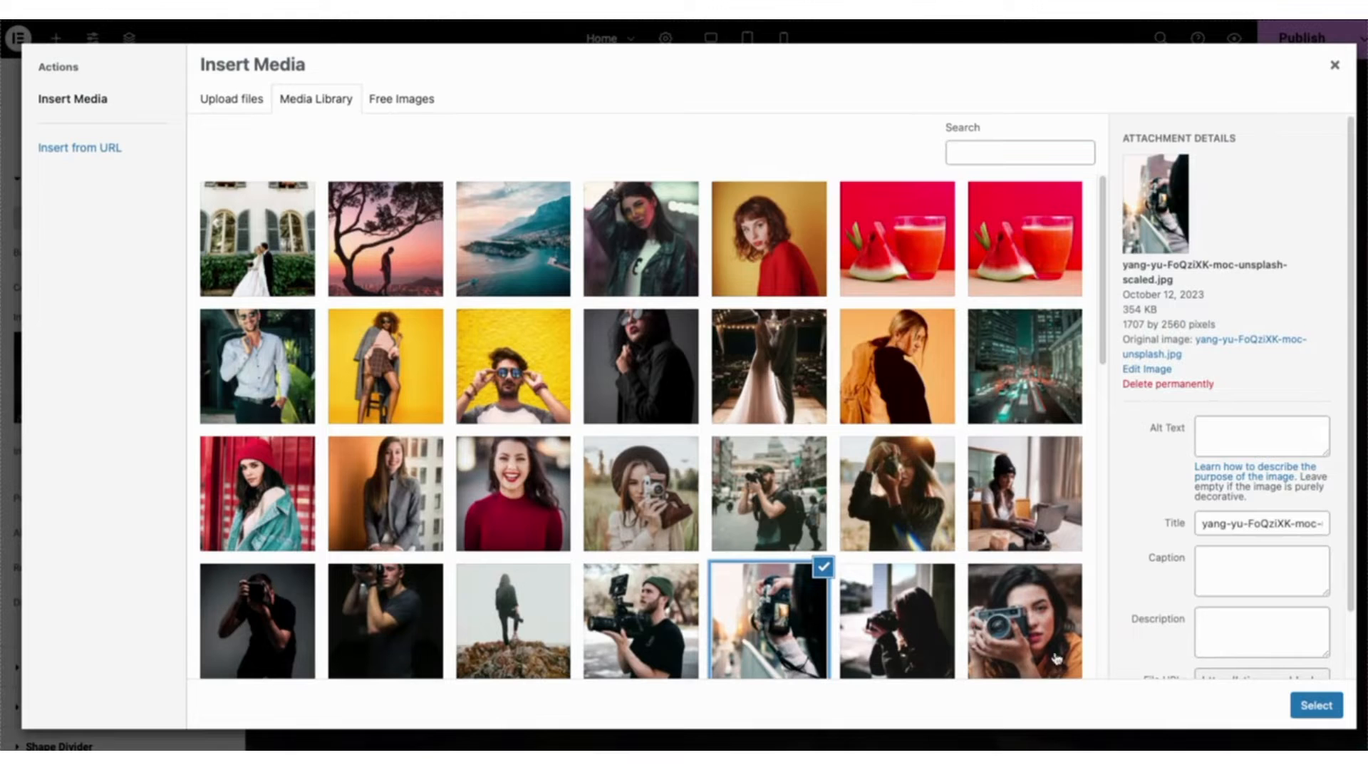
left_click(1317, 705)
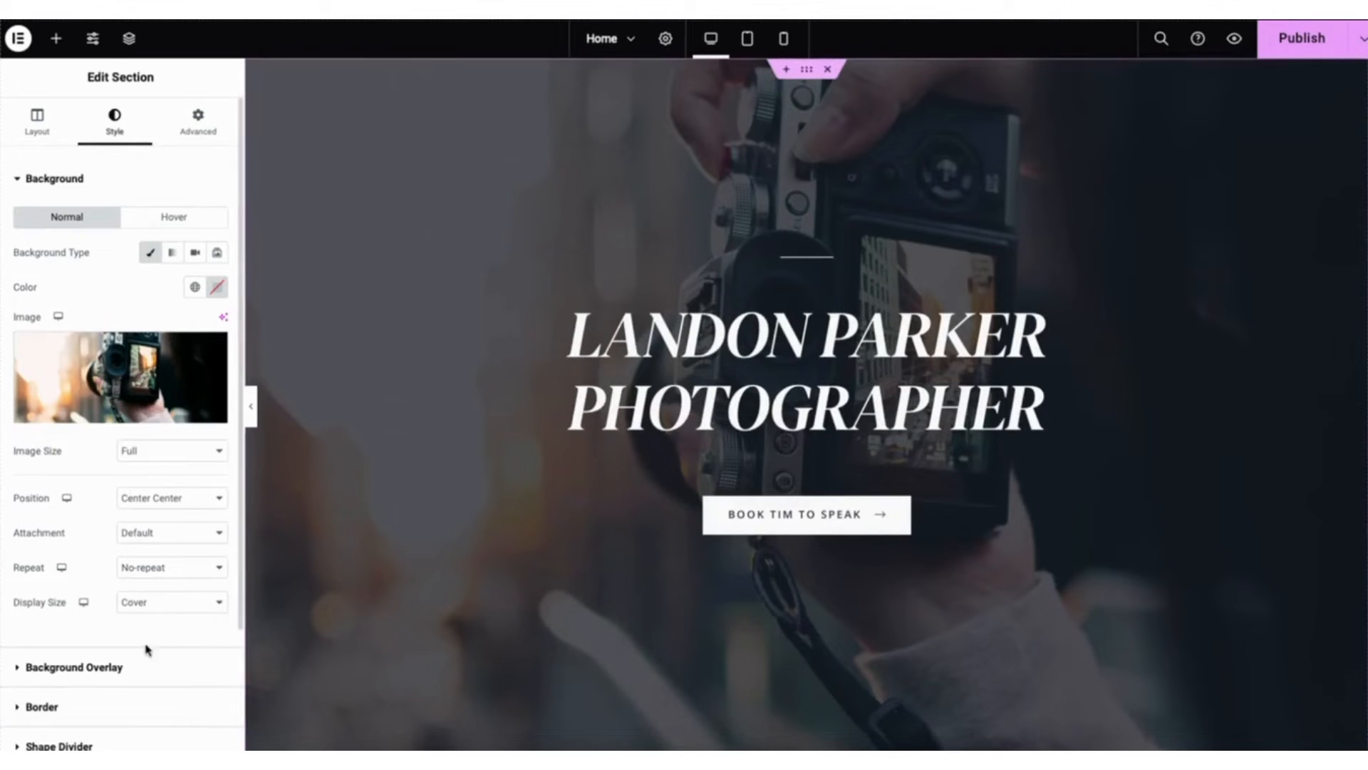
- Give the hero section's background overlay a custom dark colour and set its opacity to 0.84
left_click(78, 668)
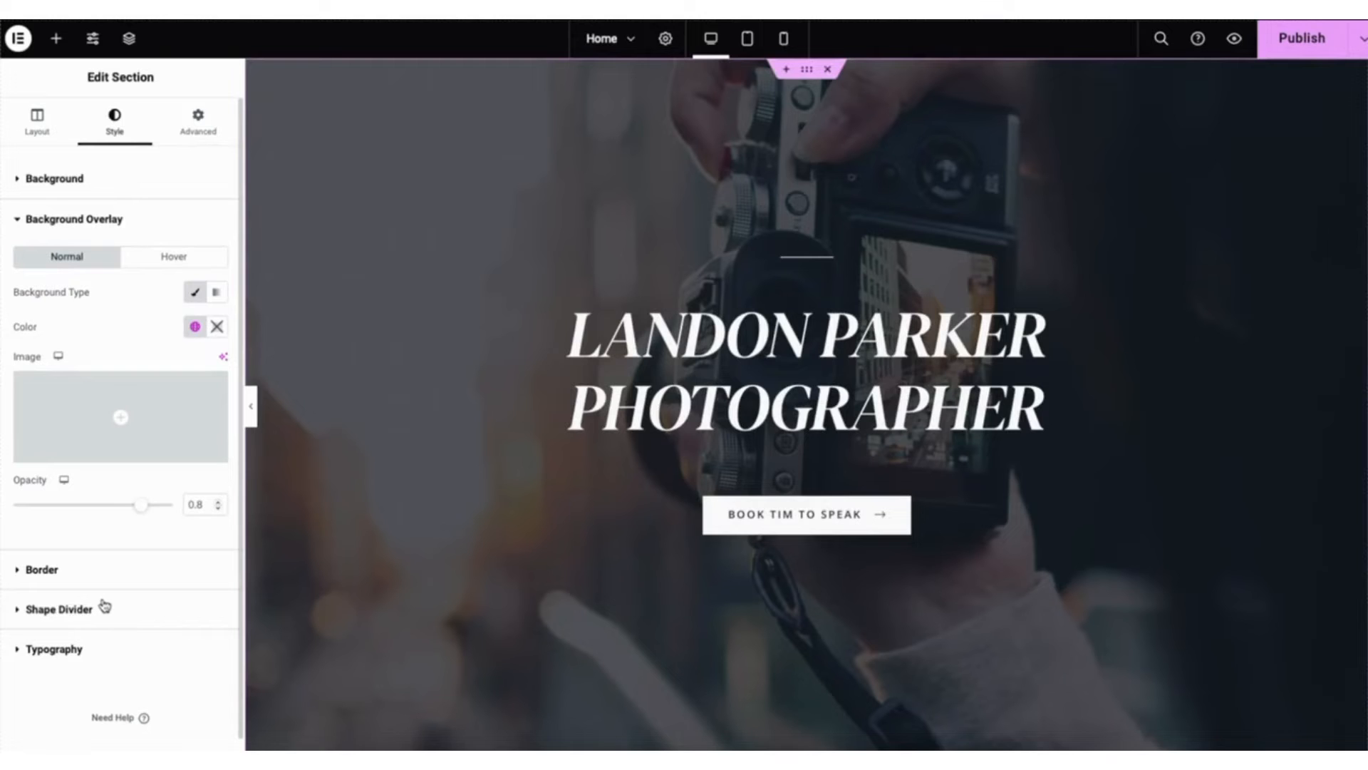
left_click(217, 326)
mouse_move(190, 493)
left_mouse_down()
mouse_move(267, 422)
mouse_move(263, 448)
mouse_move(130, 510)
mouse_move(28, 516)
mouse_move(154, 520)
left_mouse_up()
left_click(110, 336)
- Add a Heading widget between the two paragraphs in the About Tim section
scroll(805, 406, "down", 5)
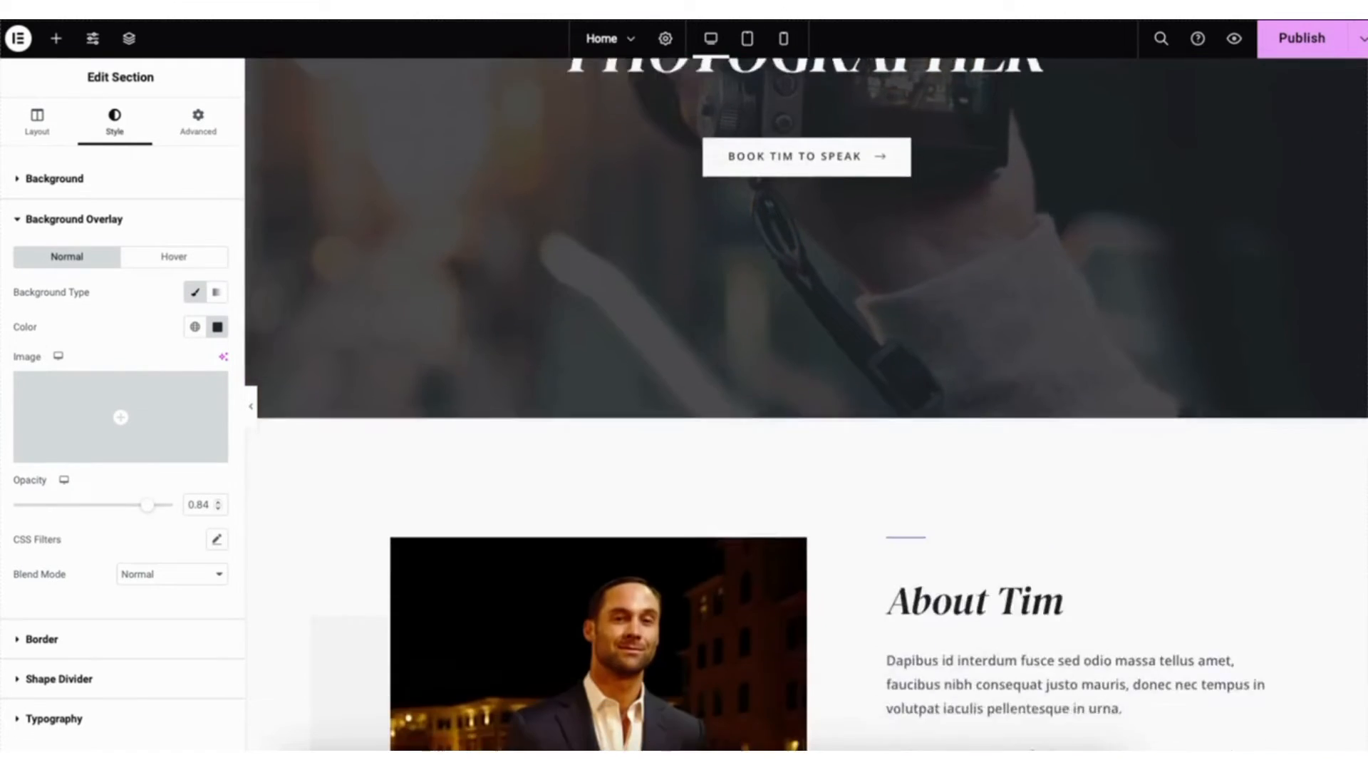
scroll(805, 406, "down", 5)
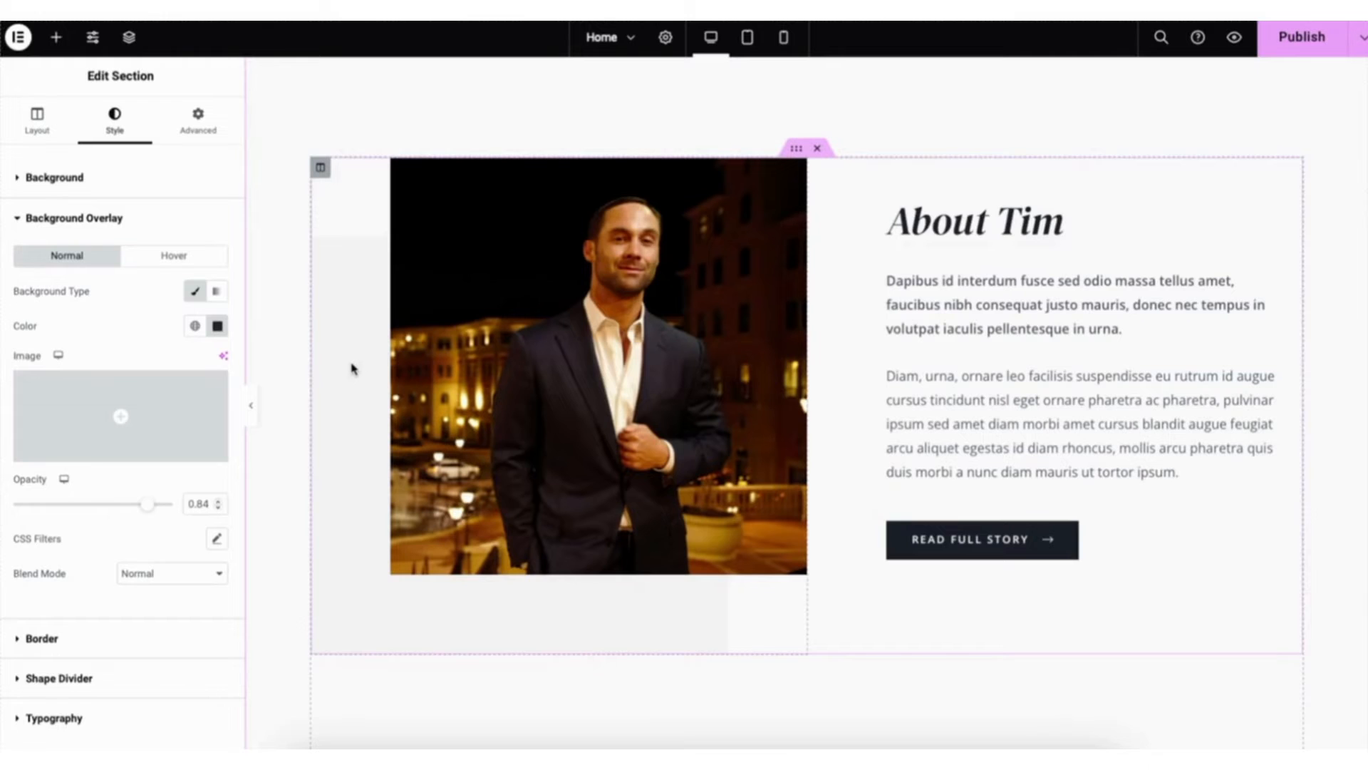
left_click(56, 40)
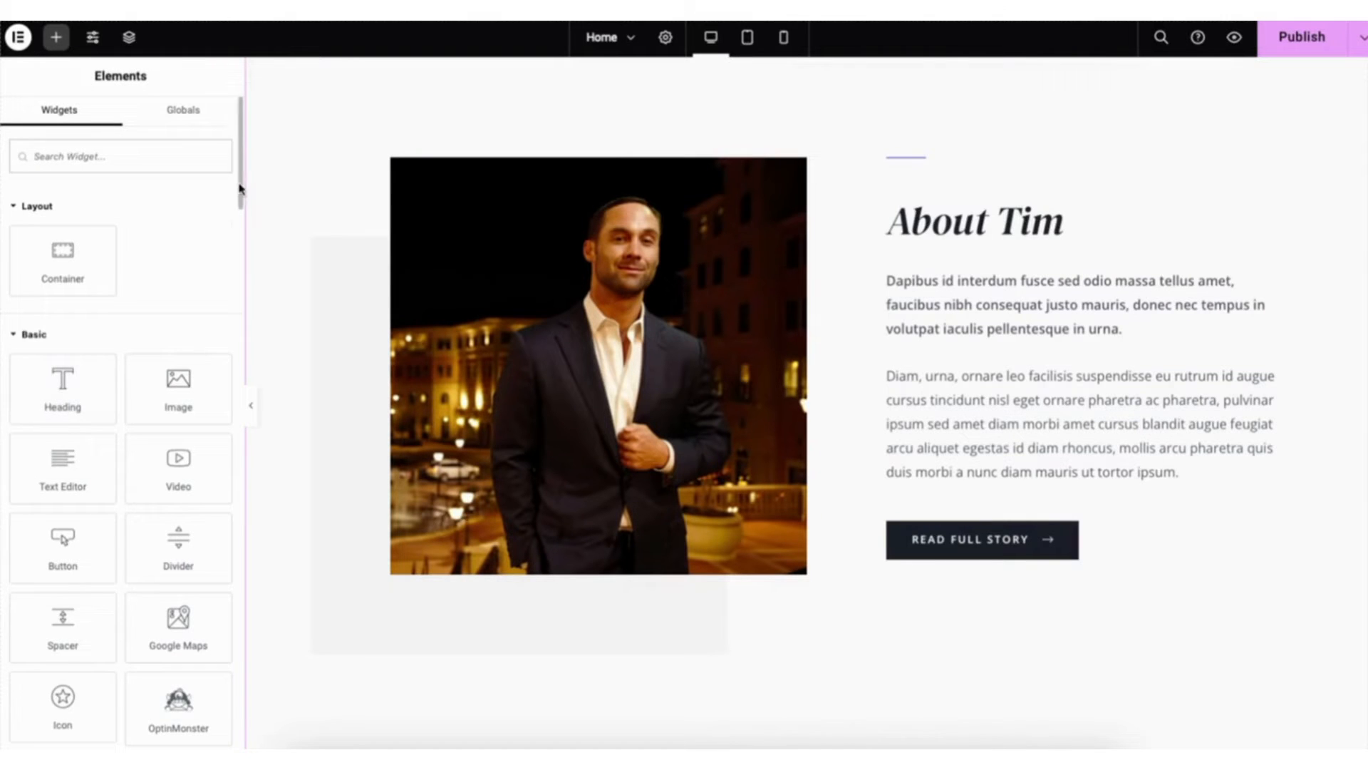
scroll(240, 200, "down", 2)
mouse_move(242, 203)
left_mouse_down()
mouse_move(241, 560)
mouse_move(241, 178)
left_mouse_up()
left_click_drag(61, 380, 971, 378)
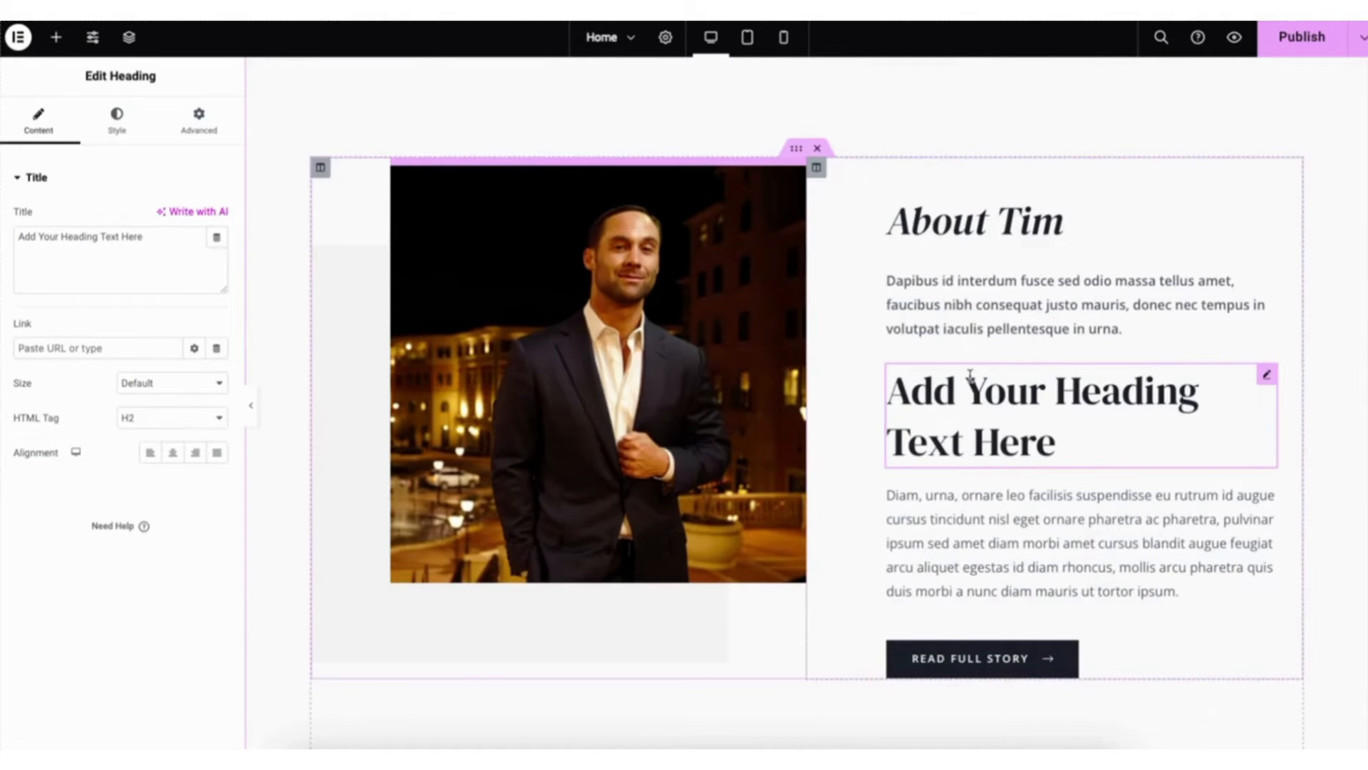
- Add a Text Editor widget directly below the new placeholder heading in the About Tim section
right_click(971, 376)
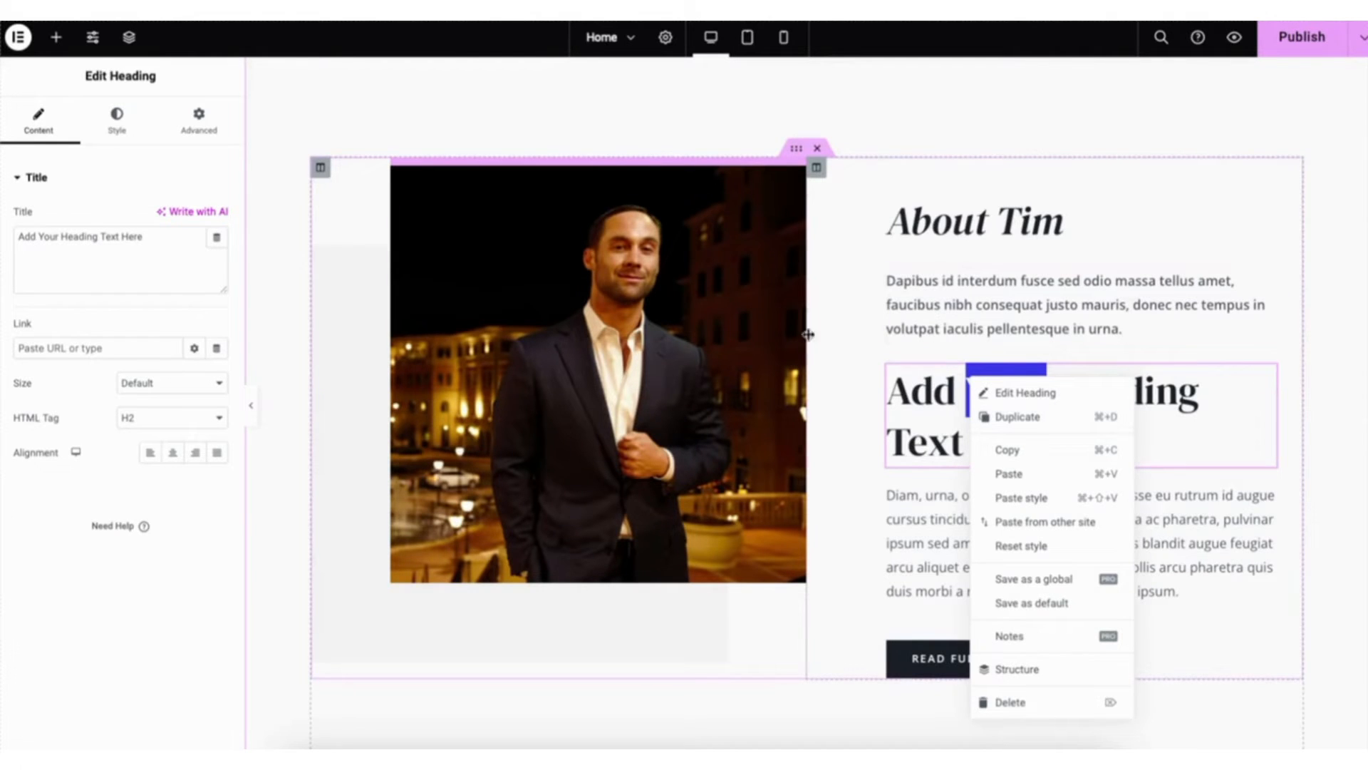
left_click(56, 37)
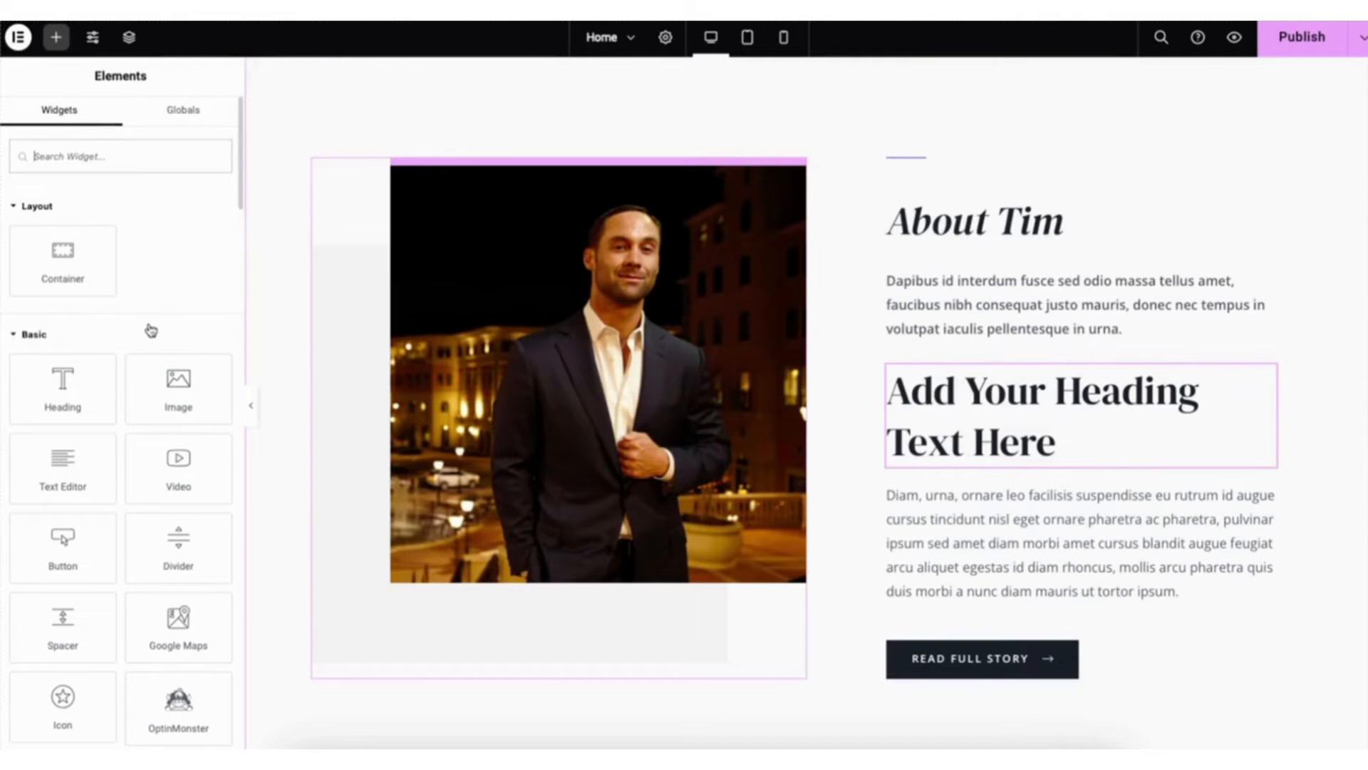
left_click_drag(1267, 375, 1260, 343)
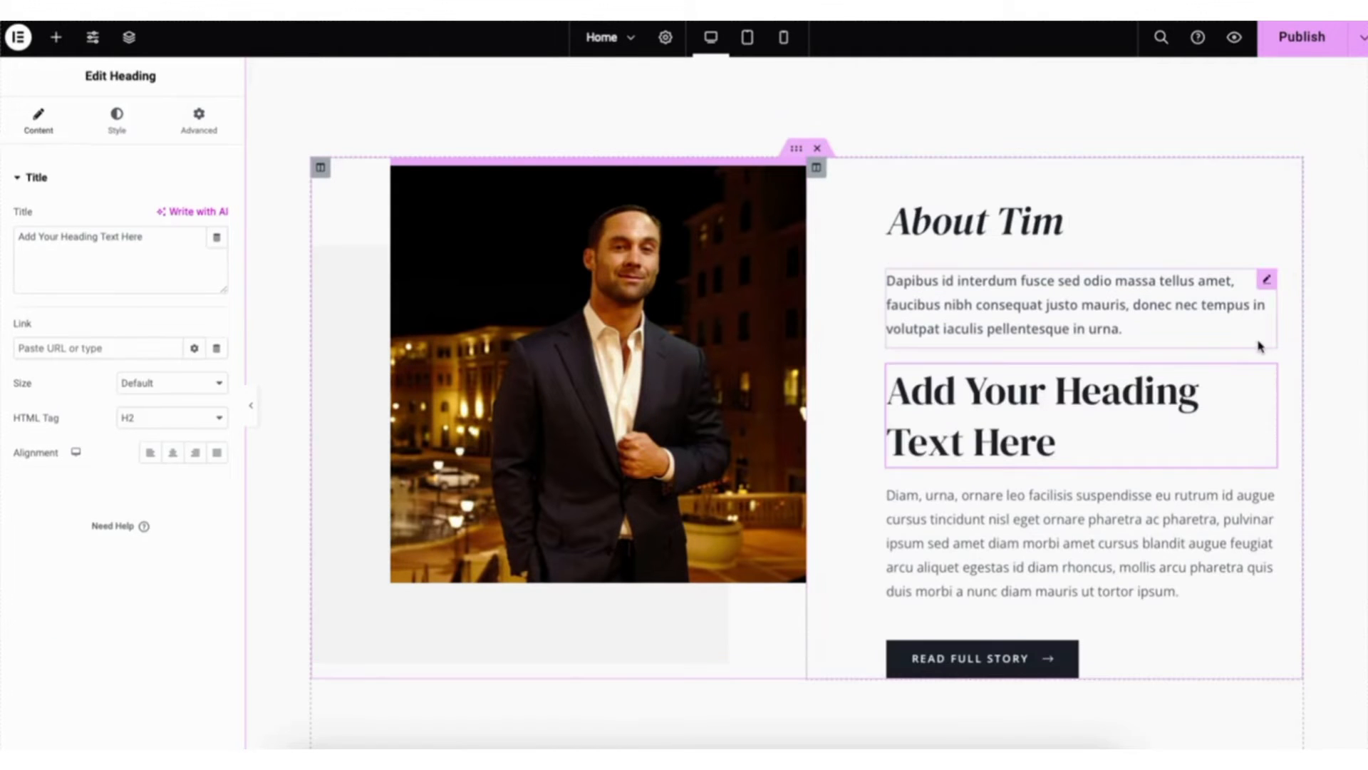
left_click(56, 37)
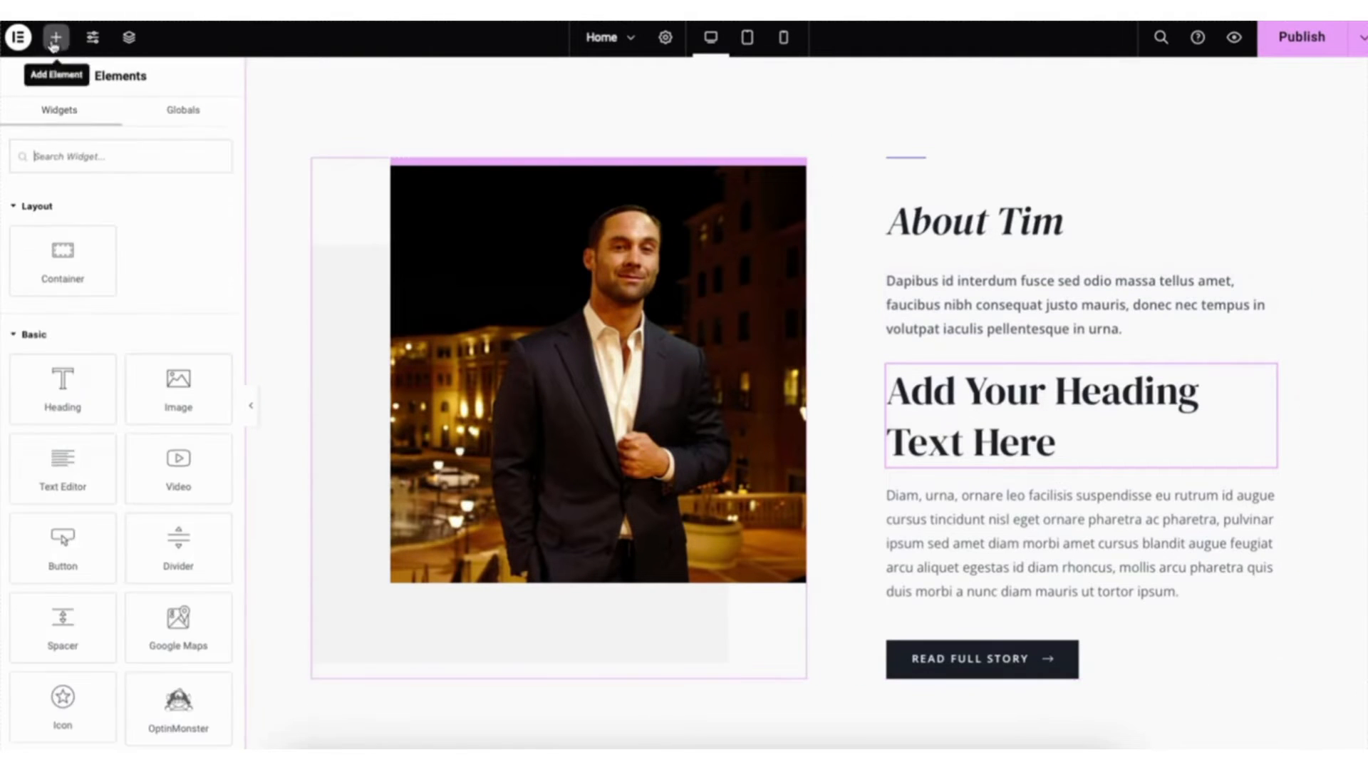
left_click_drag(45, 482, 981, 491)
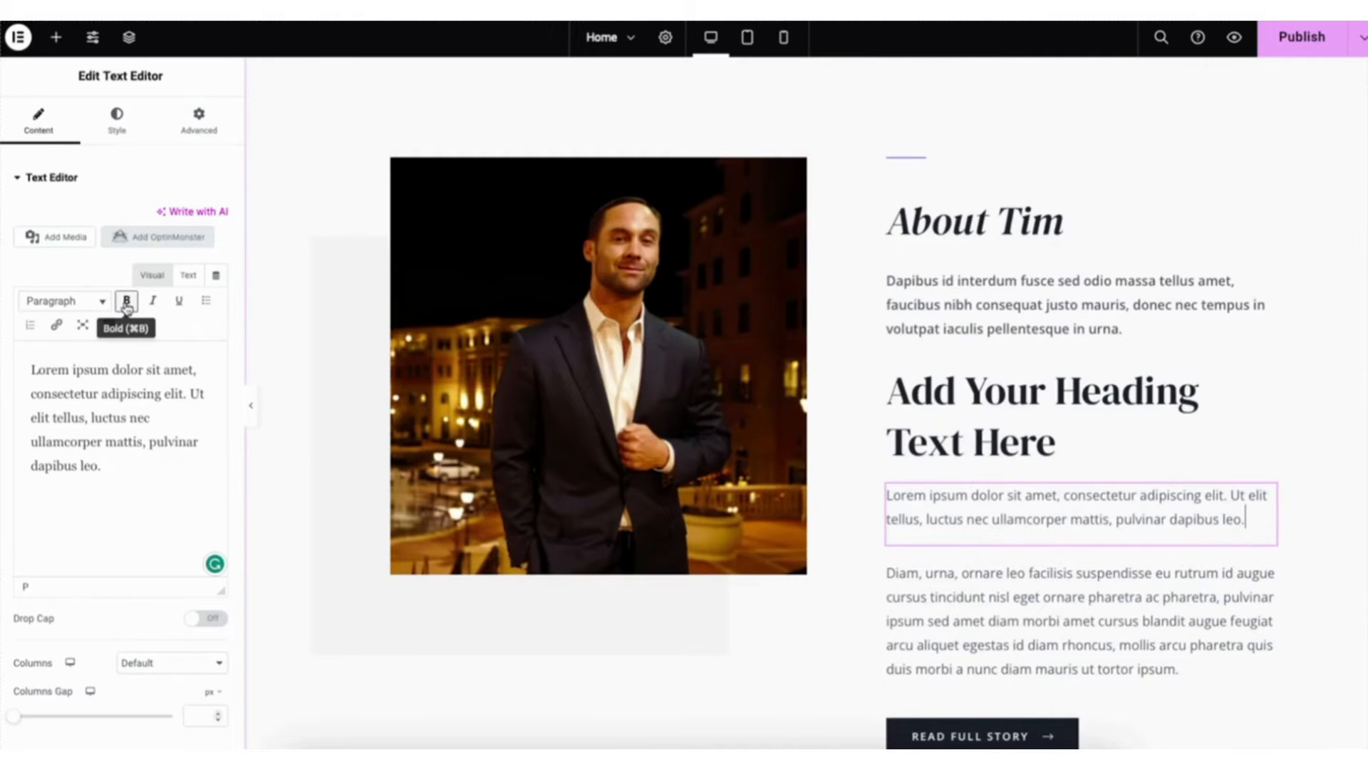
- Examine the new text block's formatting tools, including link settings, the extended toolbar and the text colour palette
left_click(63, 329)
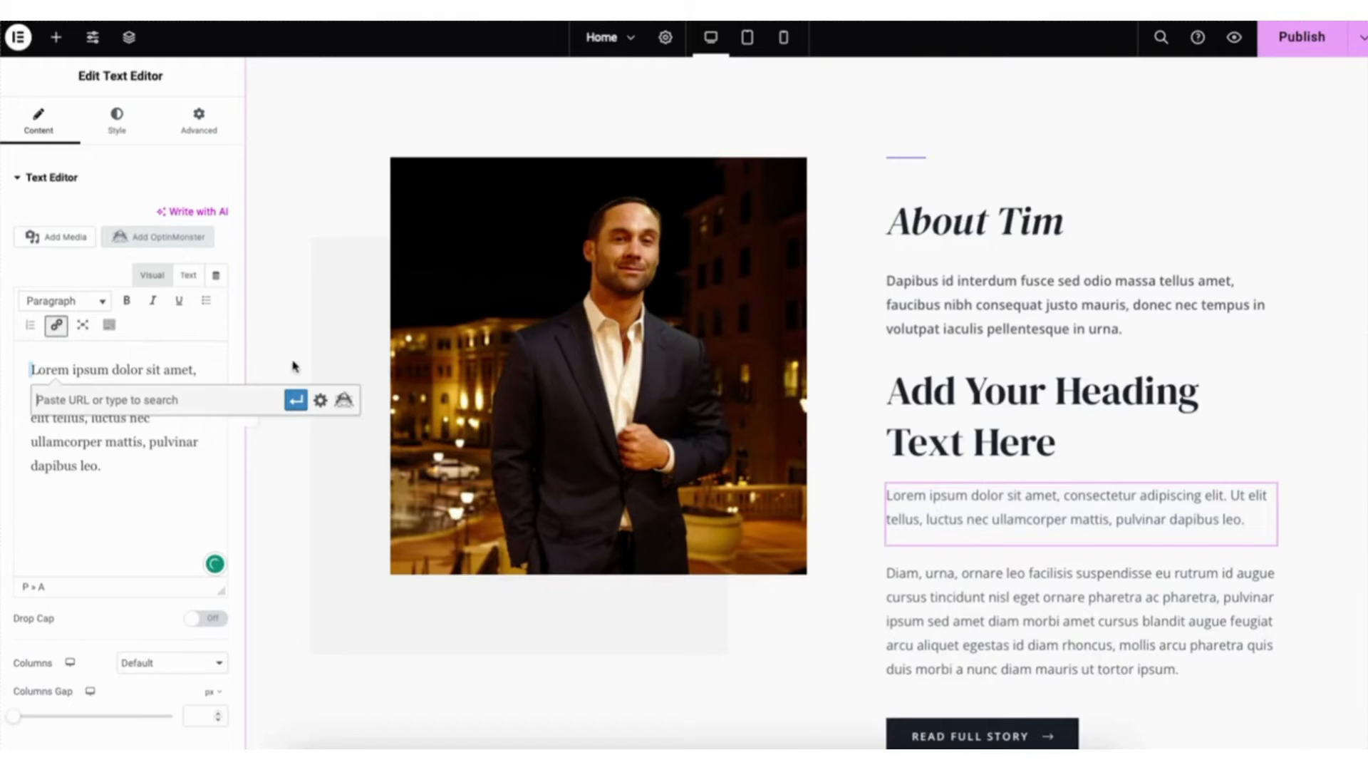
left_click(320, 400)
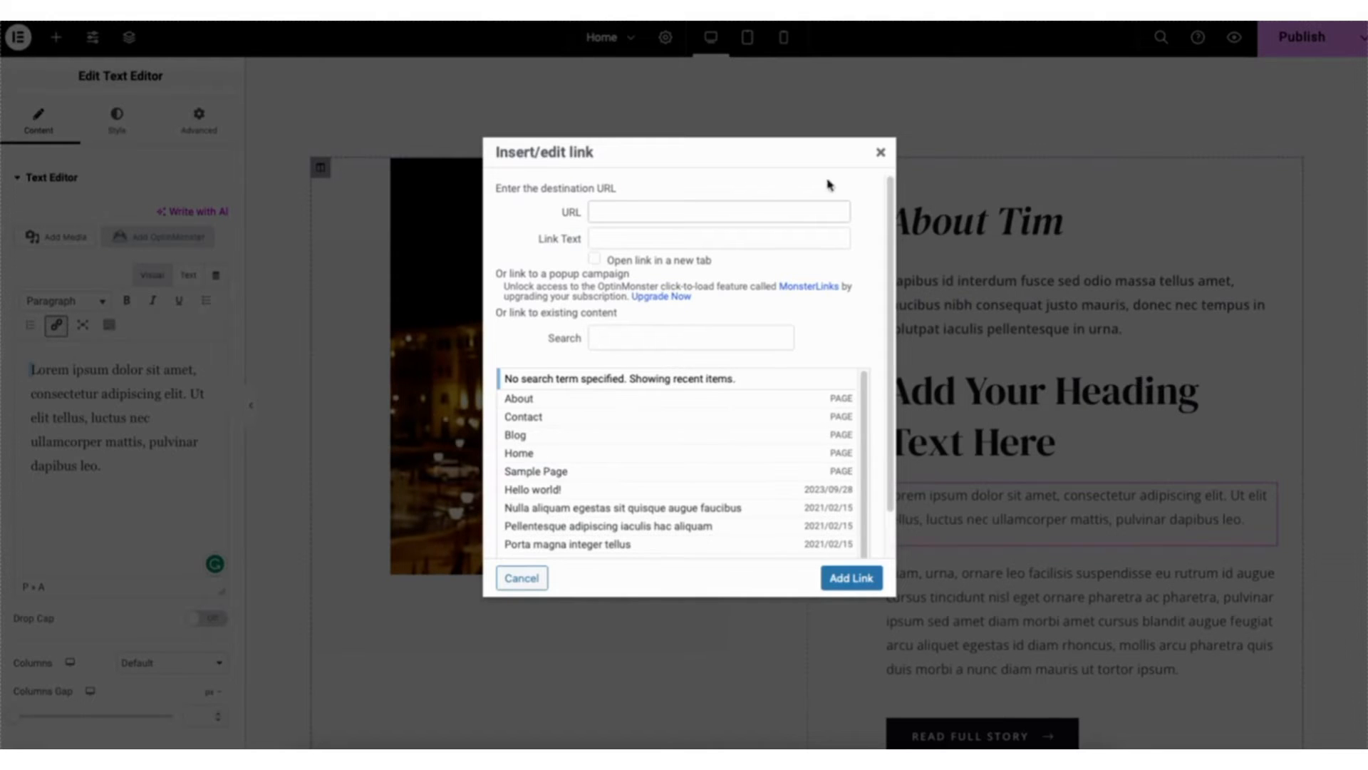
left_click(880, 152)
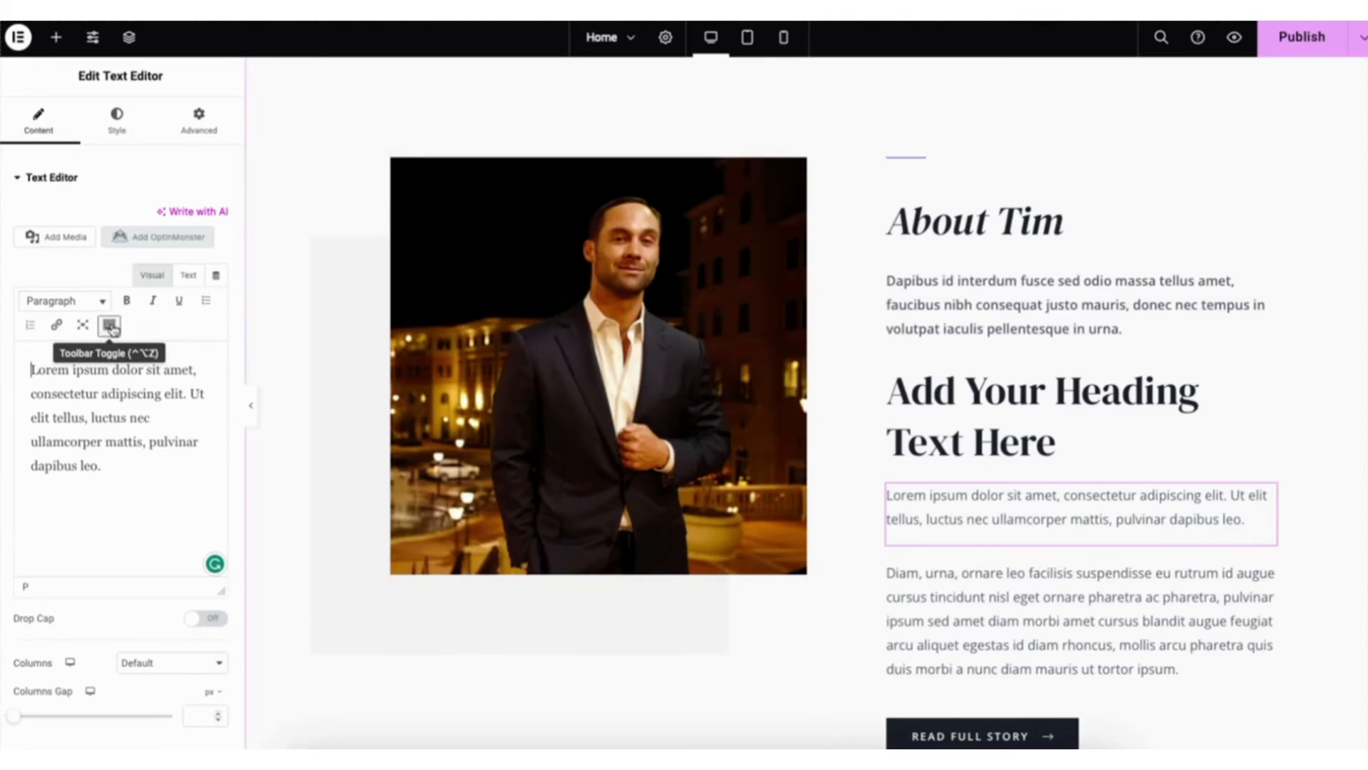
left_click(110, 324)
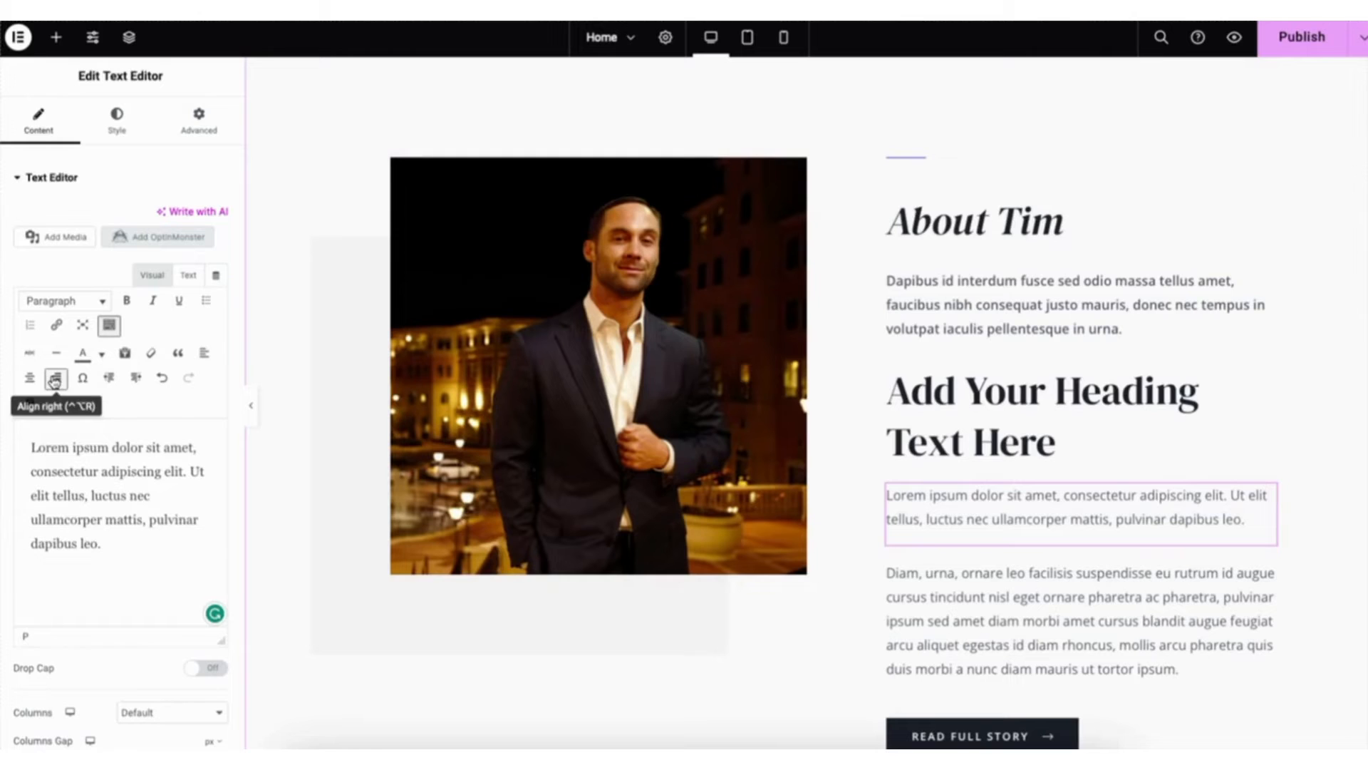
left_click(102, 355)
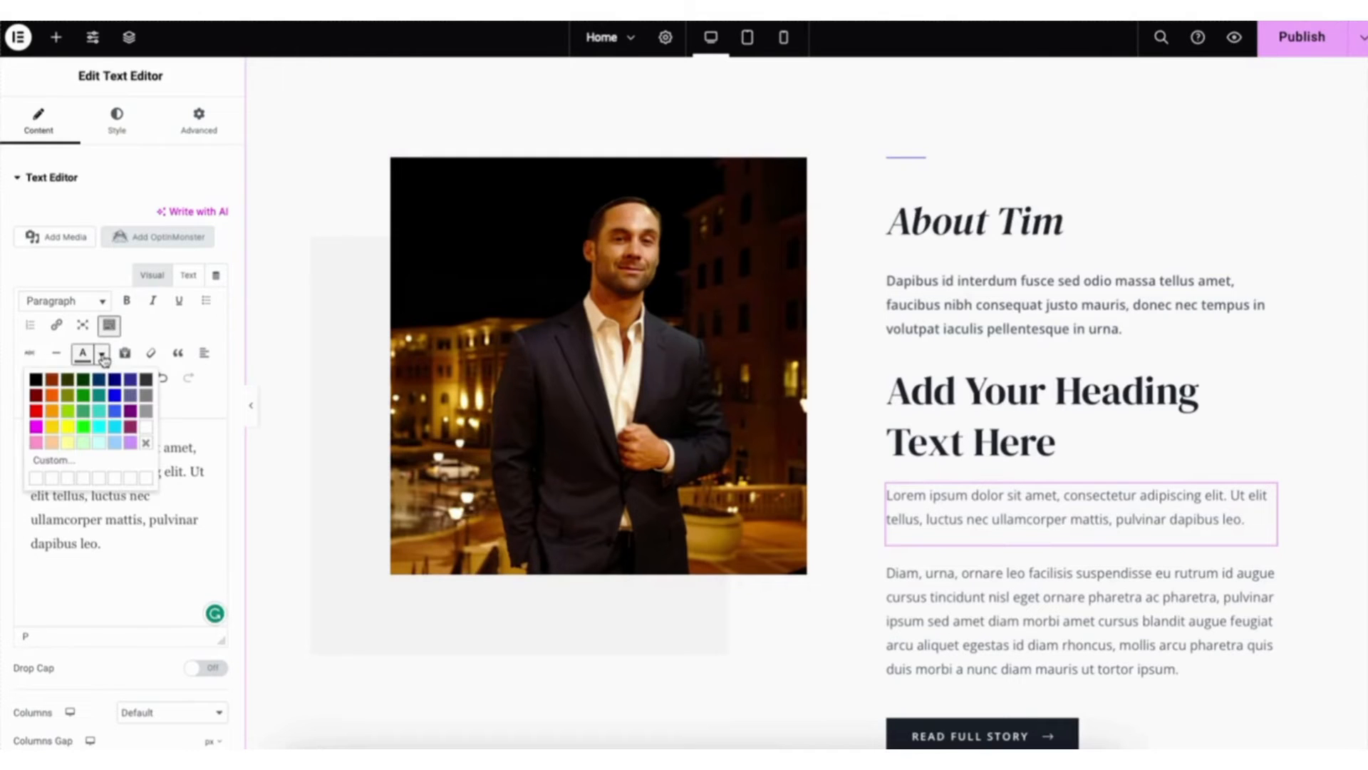
left_click(103, 356)
left_click(163, 378)
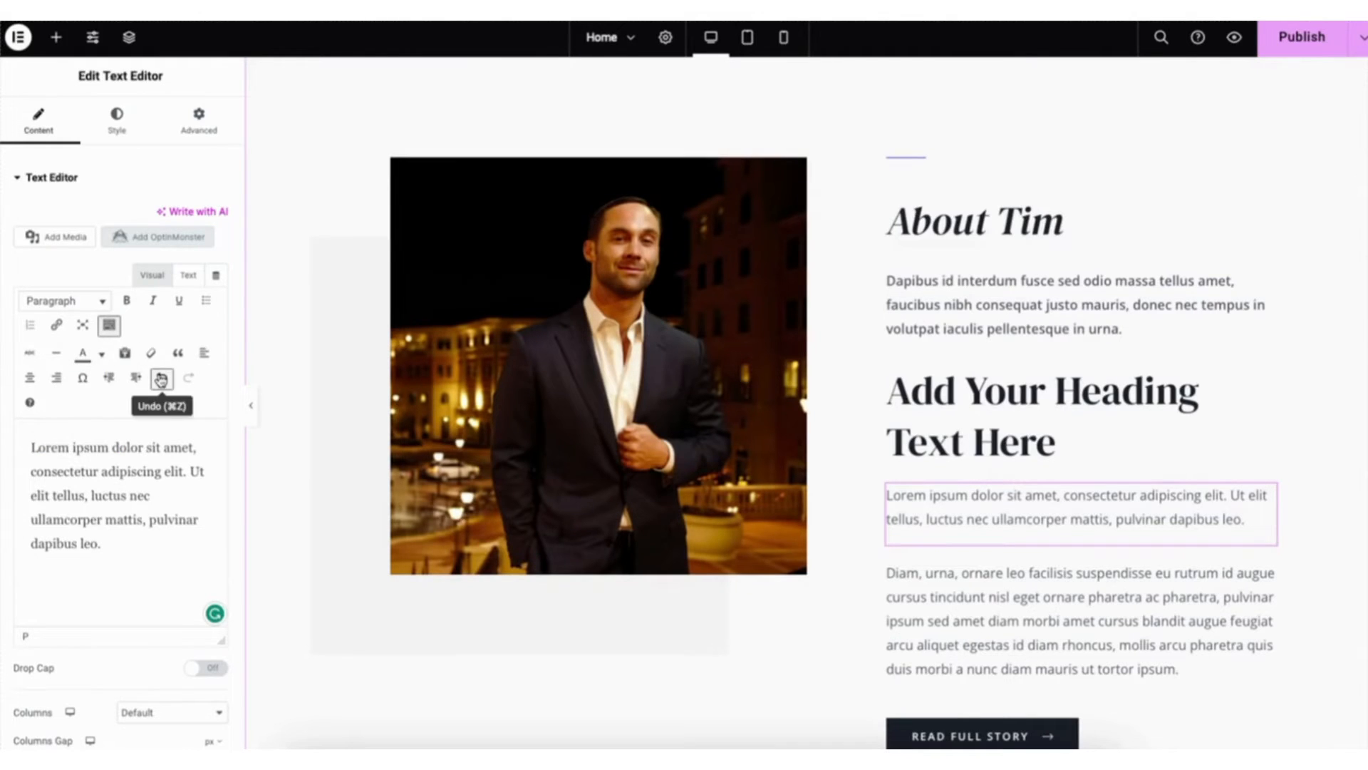
left_click(188, 385)
- Examine the new text block's style options, including typography and the available font families
left_click(117, 121)
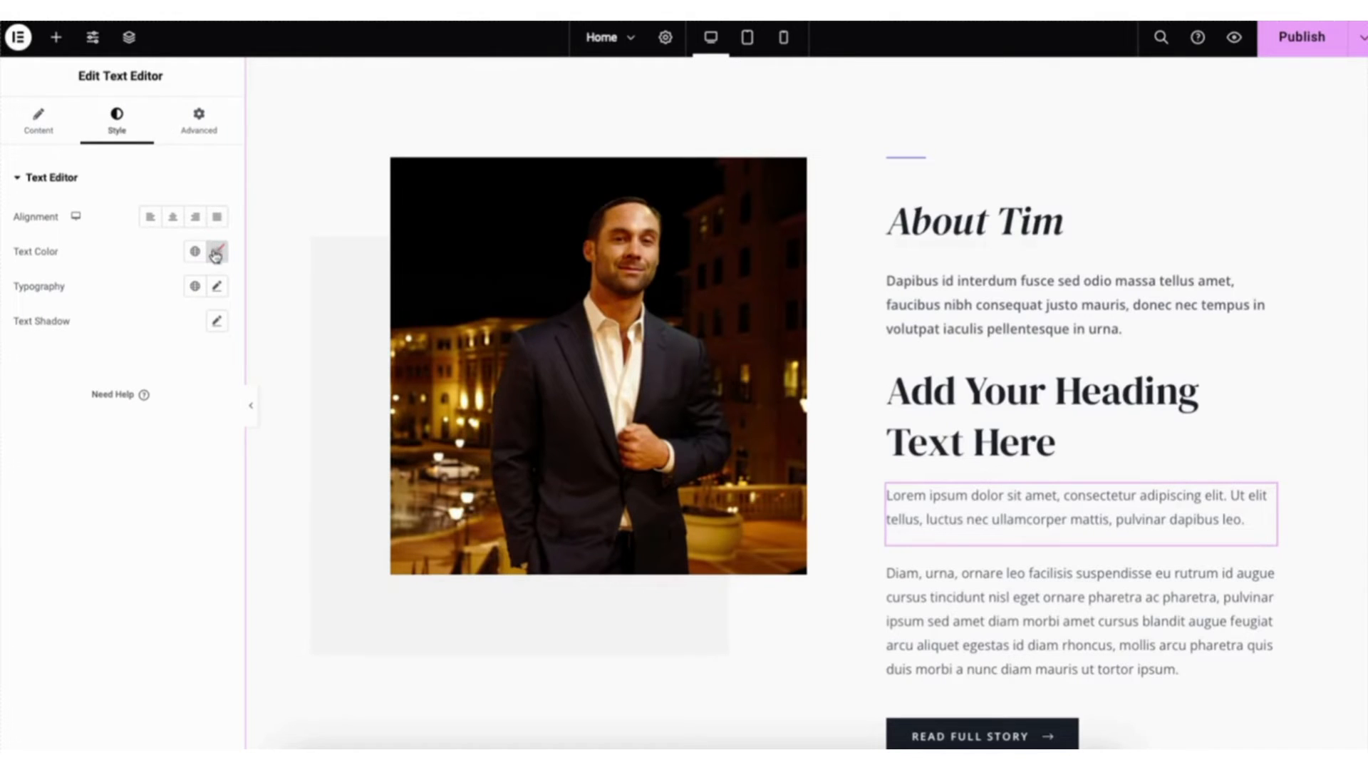
left_click(217, 288)
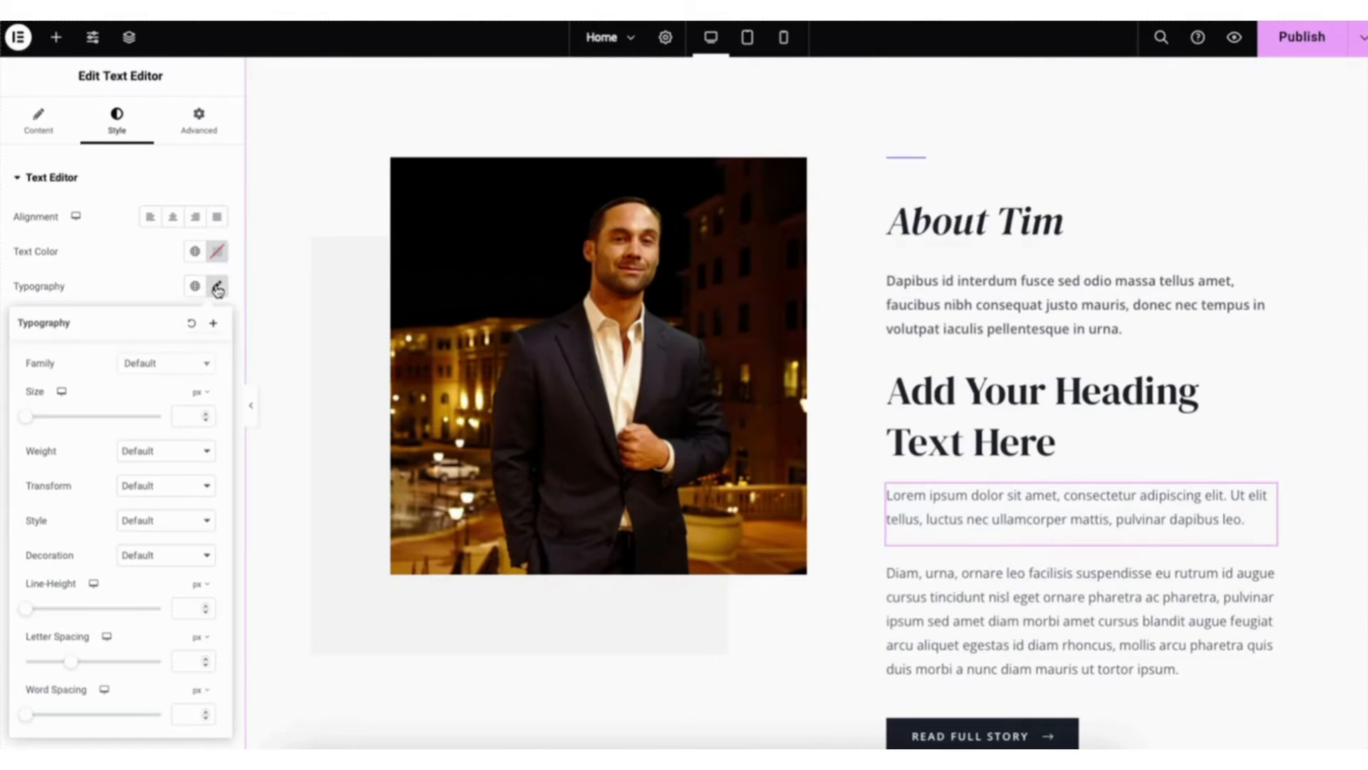
left_click(205, 368)
left_click_drag(208, 408, 211, 443)
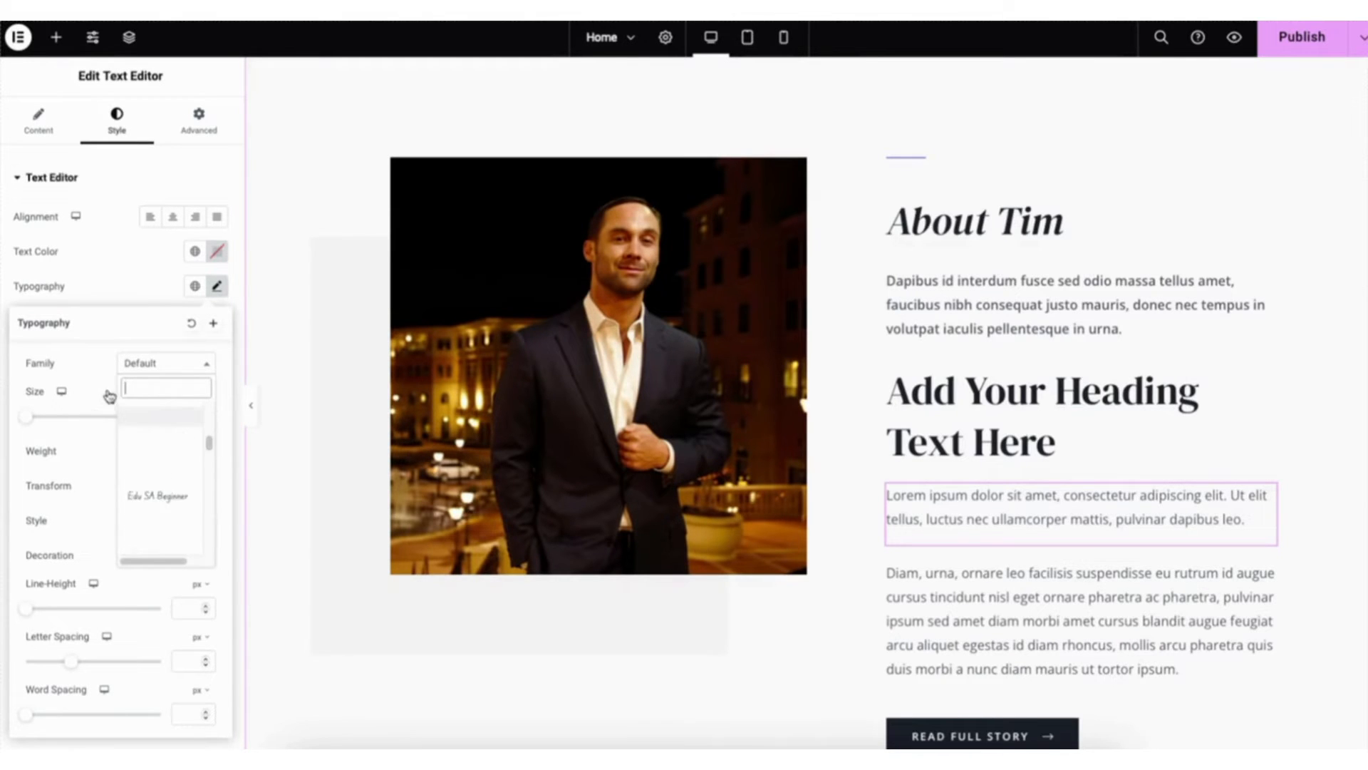
left_click(97, 295)
- Examine the Read Full Story button's text, link, size and icon options, plus its normal and hover styling
scroll(1059, 487, "down", 3)
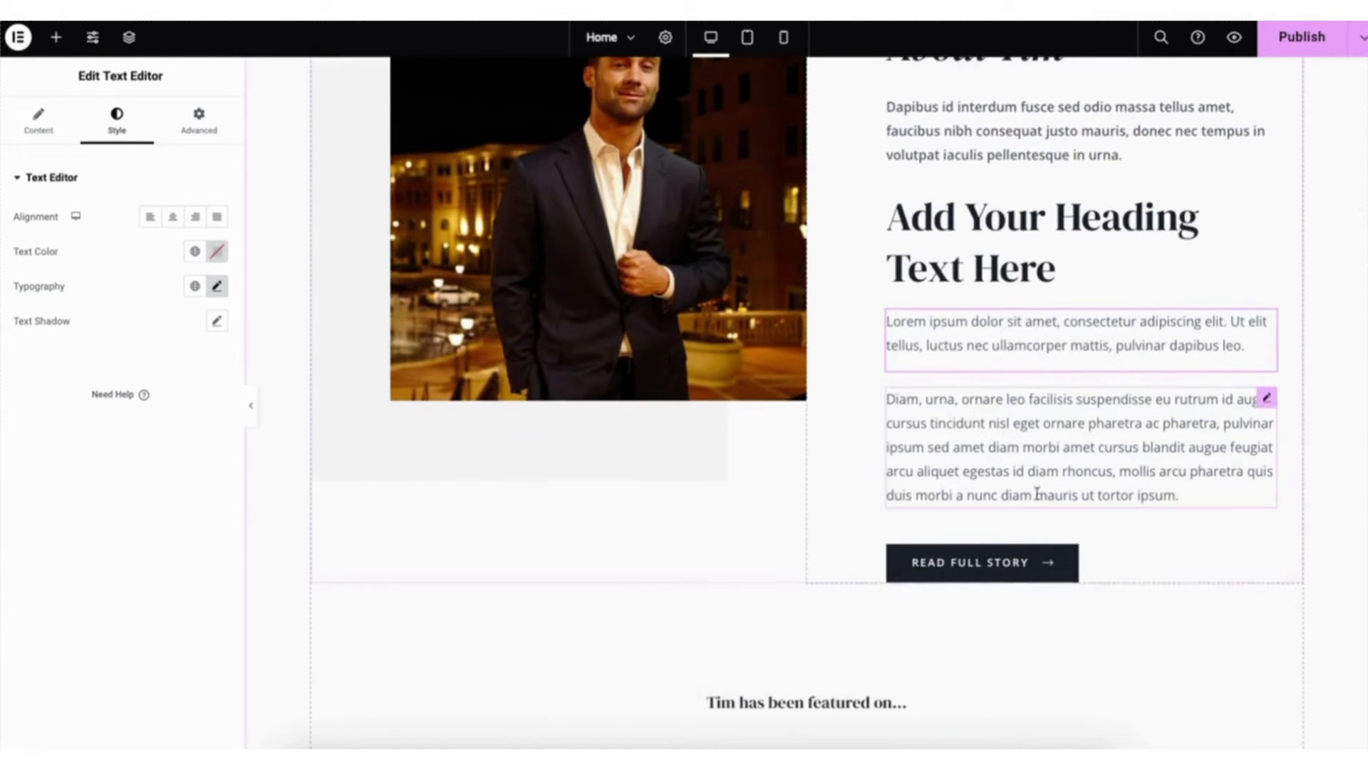
left_click(967, 568)
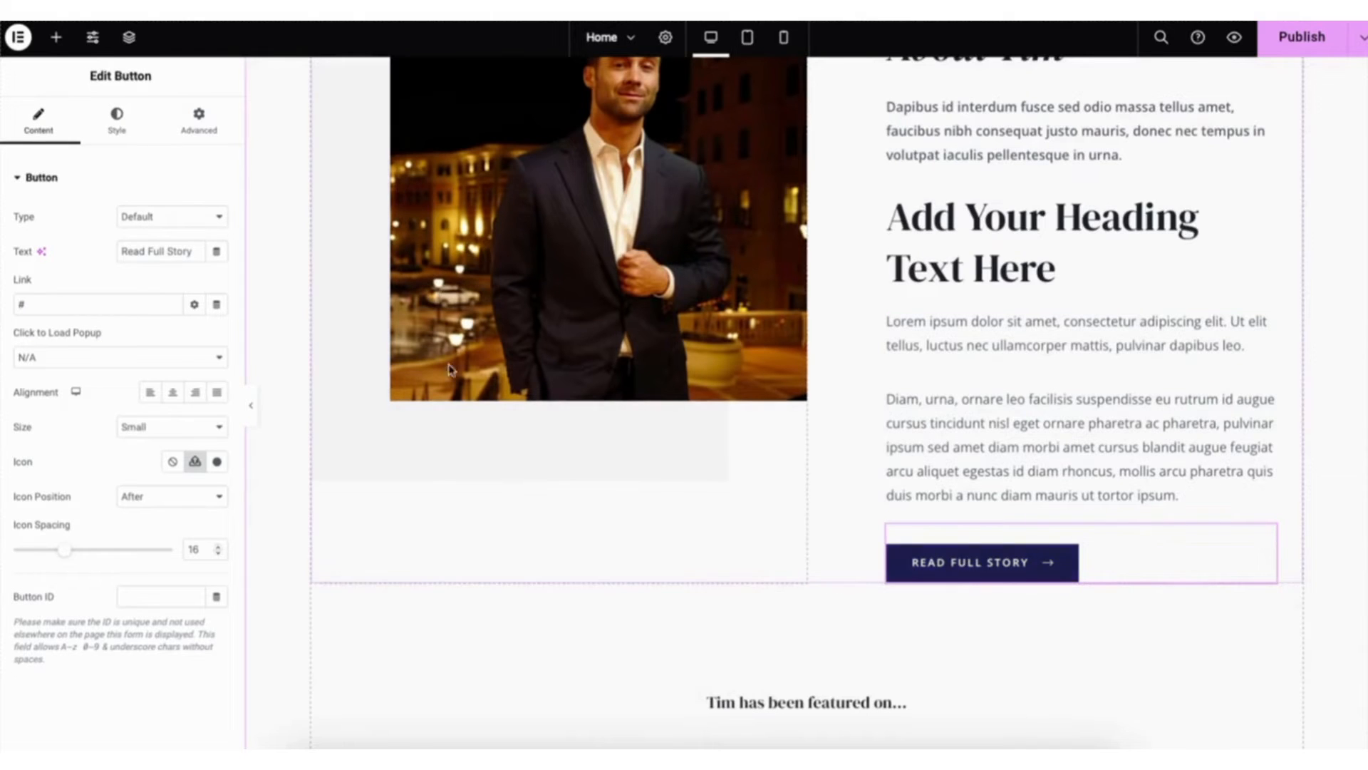
left_click_drag(122, 249, 199, 252)
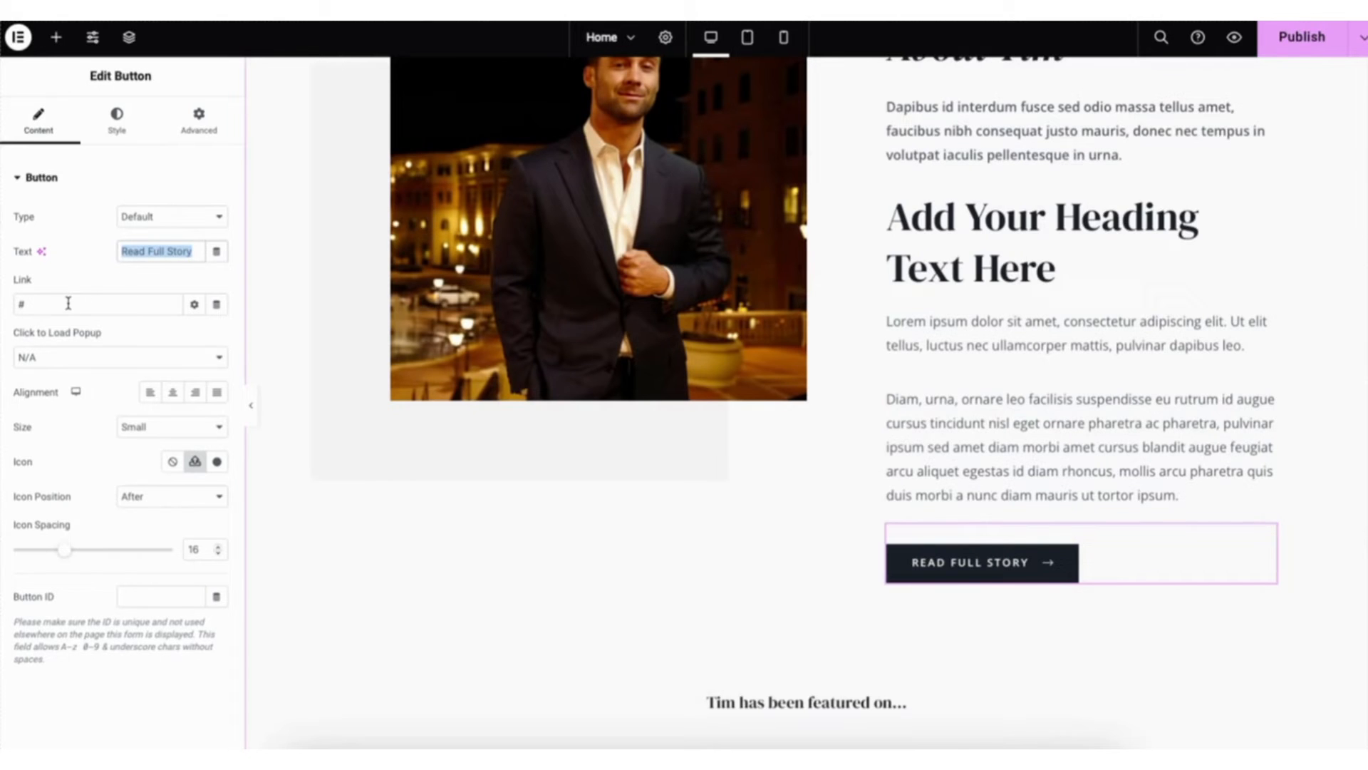
left_click(194, 306)
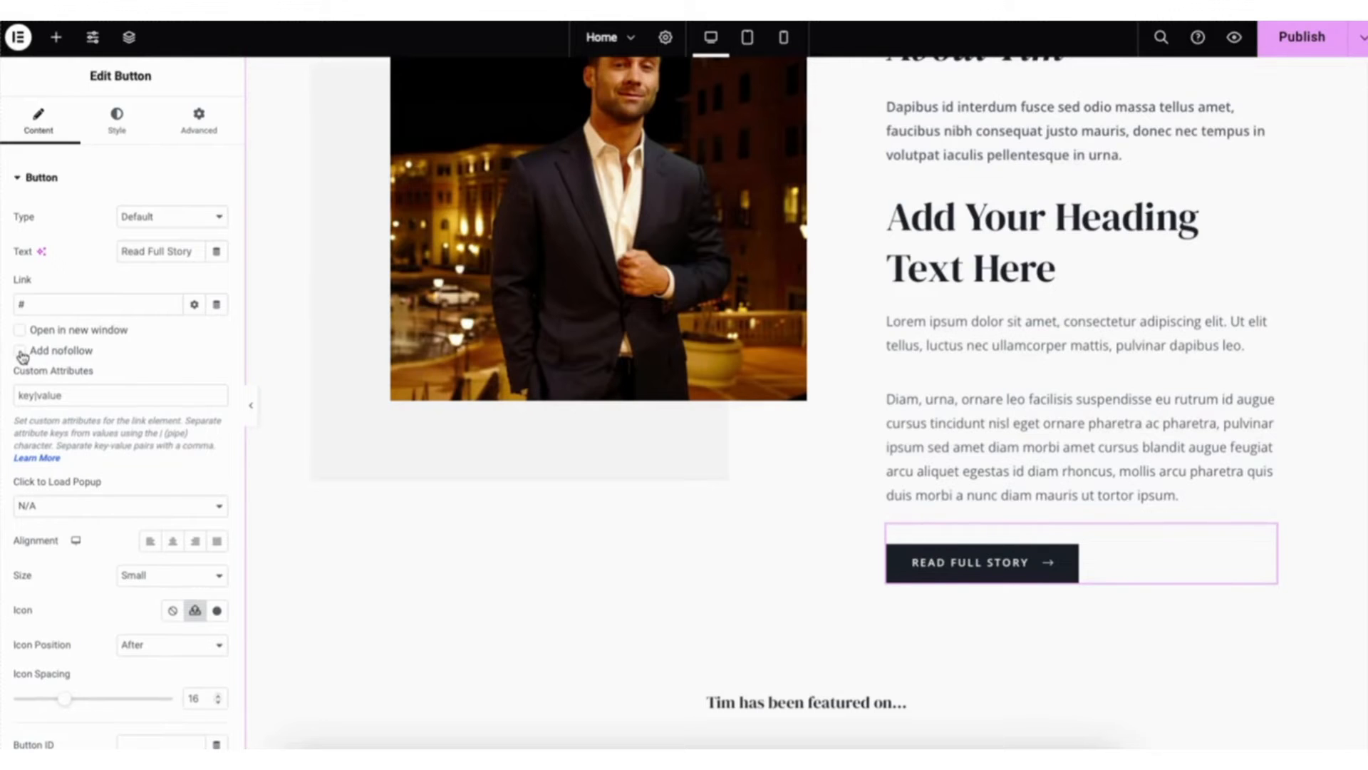
left_click(193, 305)
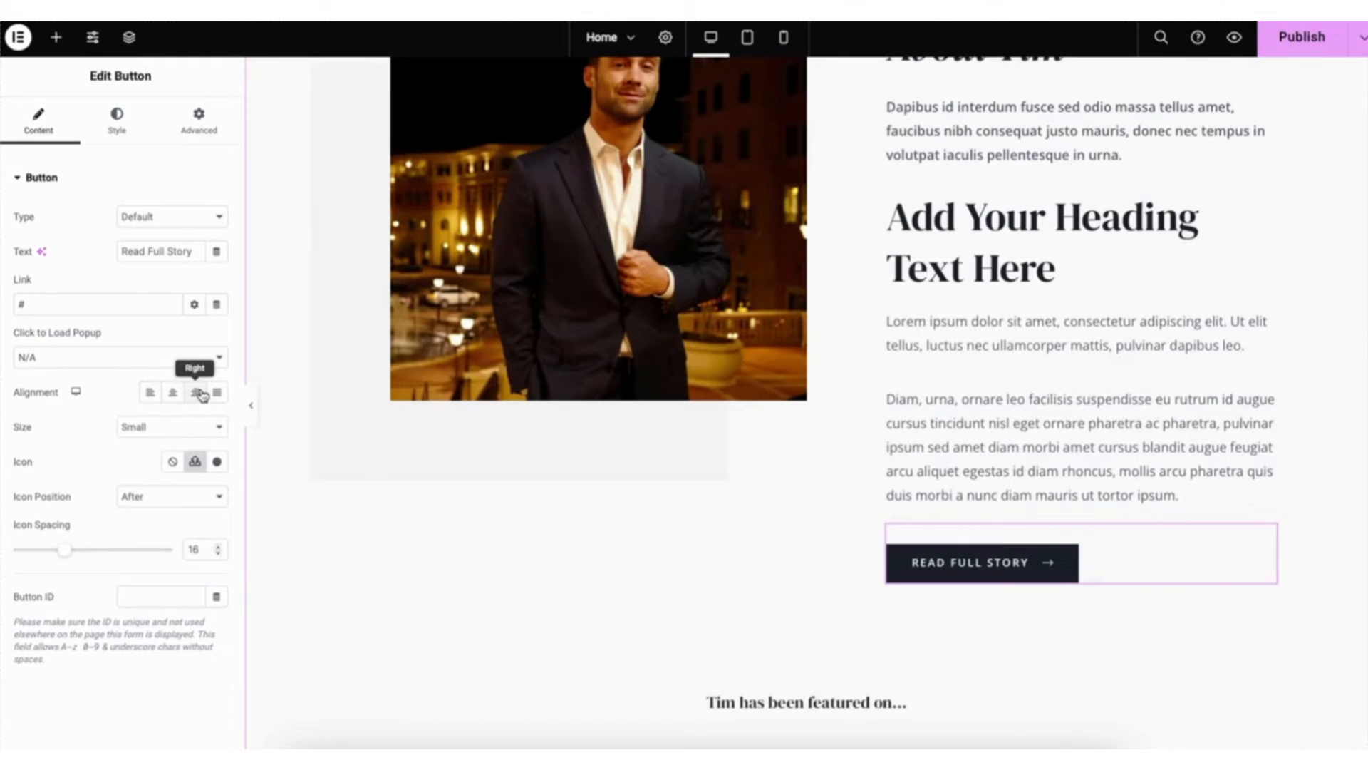
left_click(168, 426)
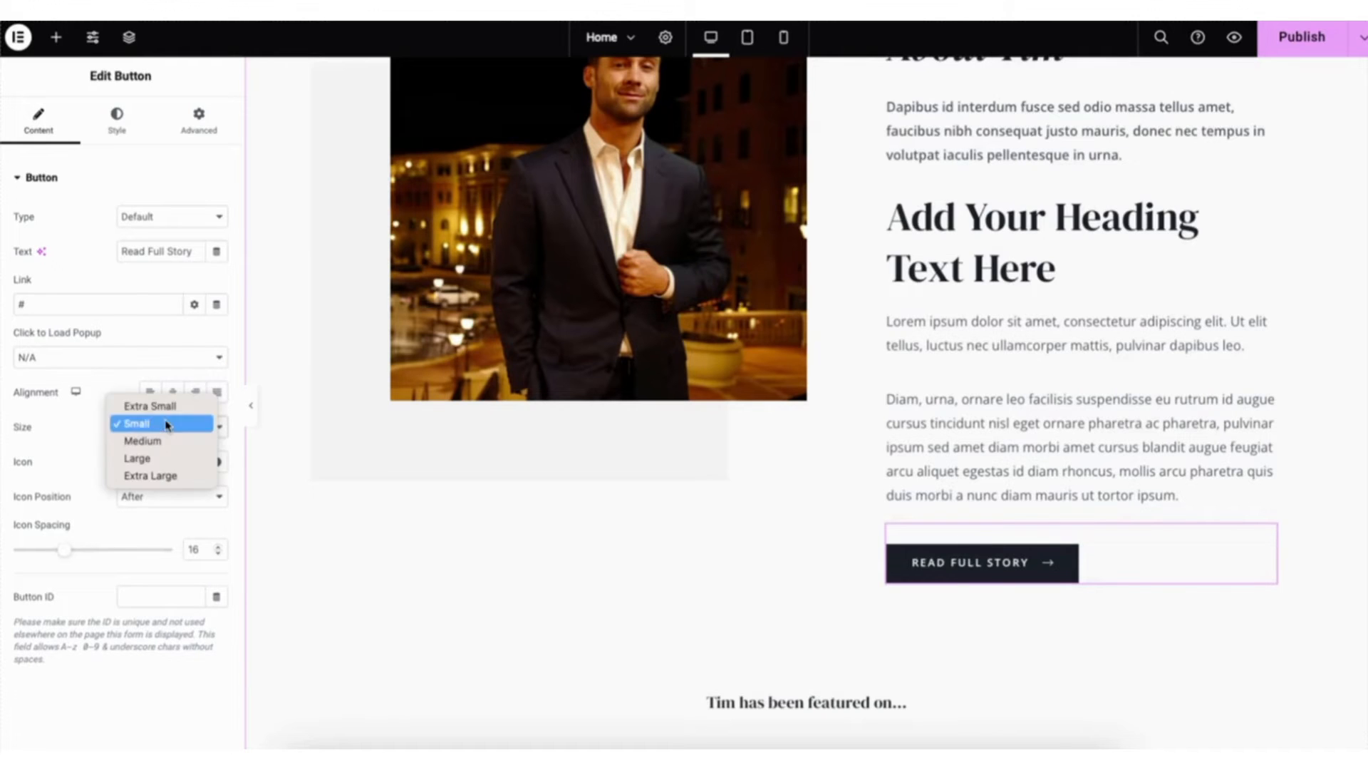
left_click(167, 424)
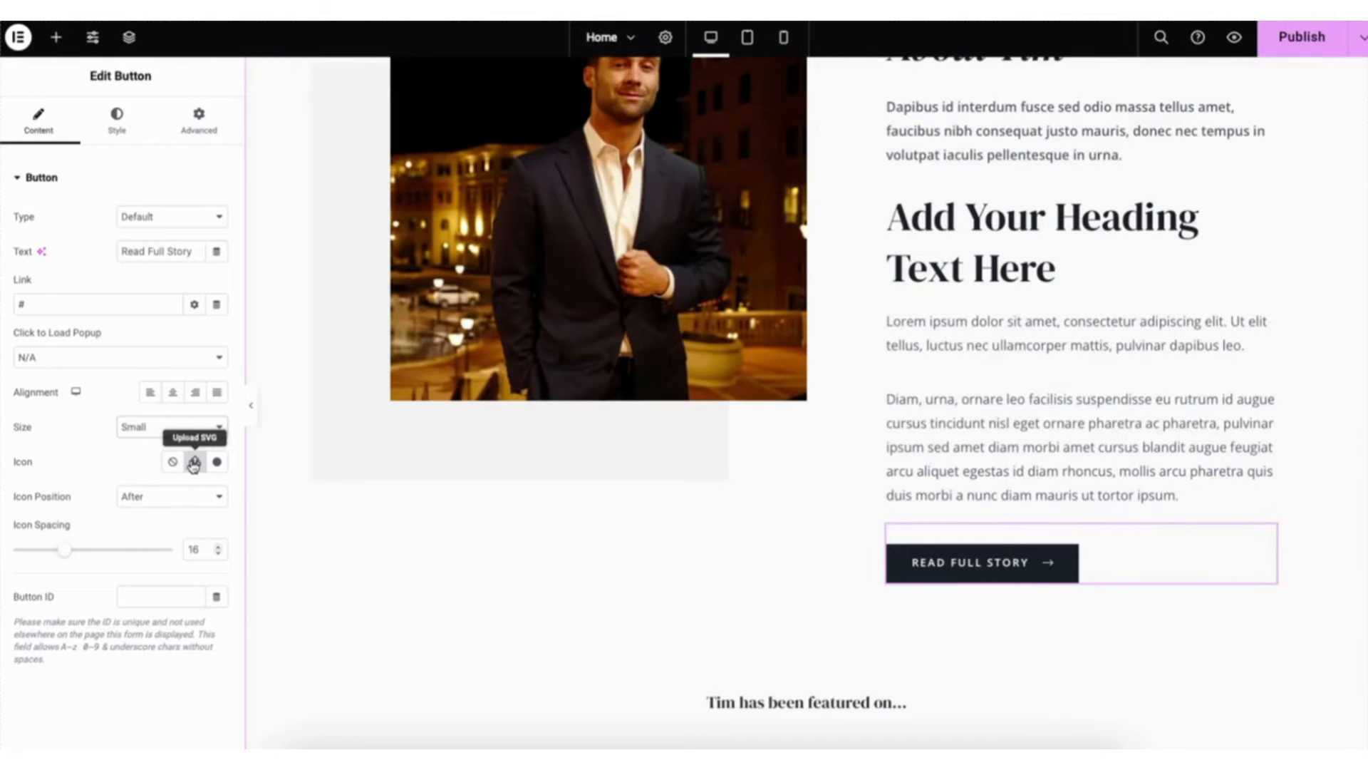
left_click(216, 463)
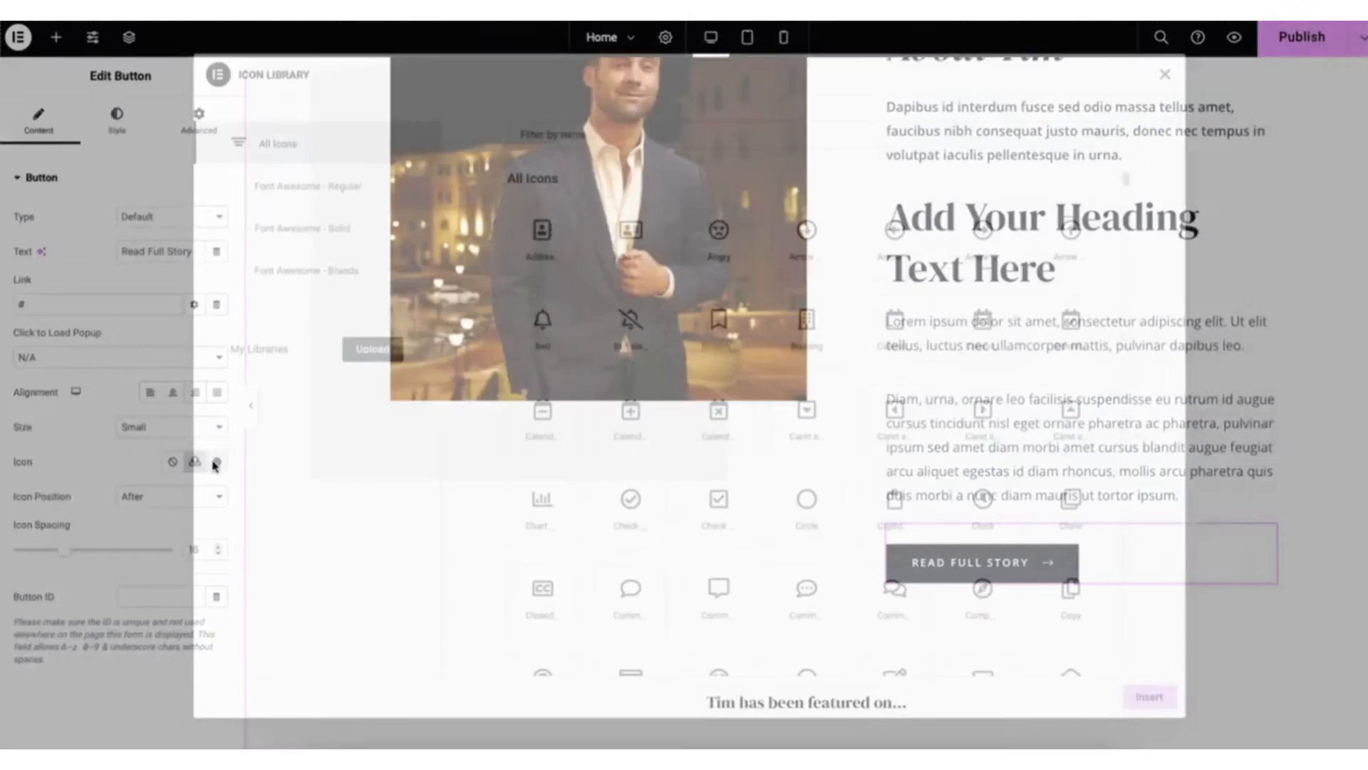
left_click_drag(1128, 181, 1128, 242)
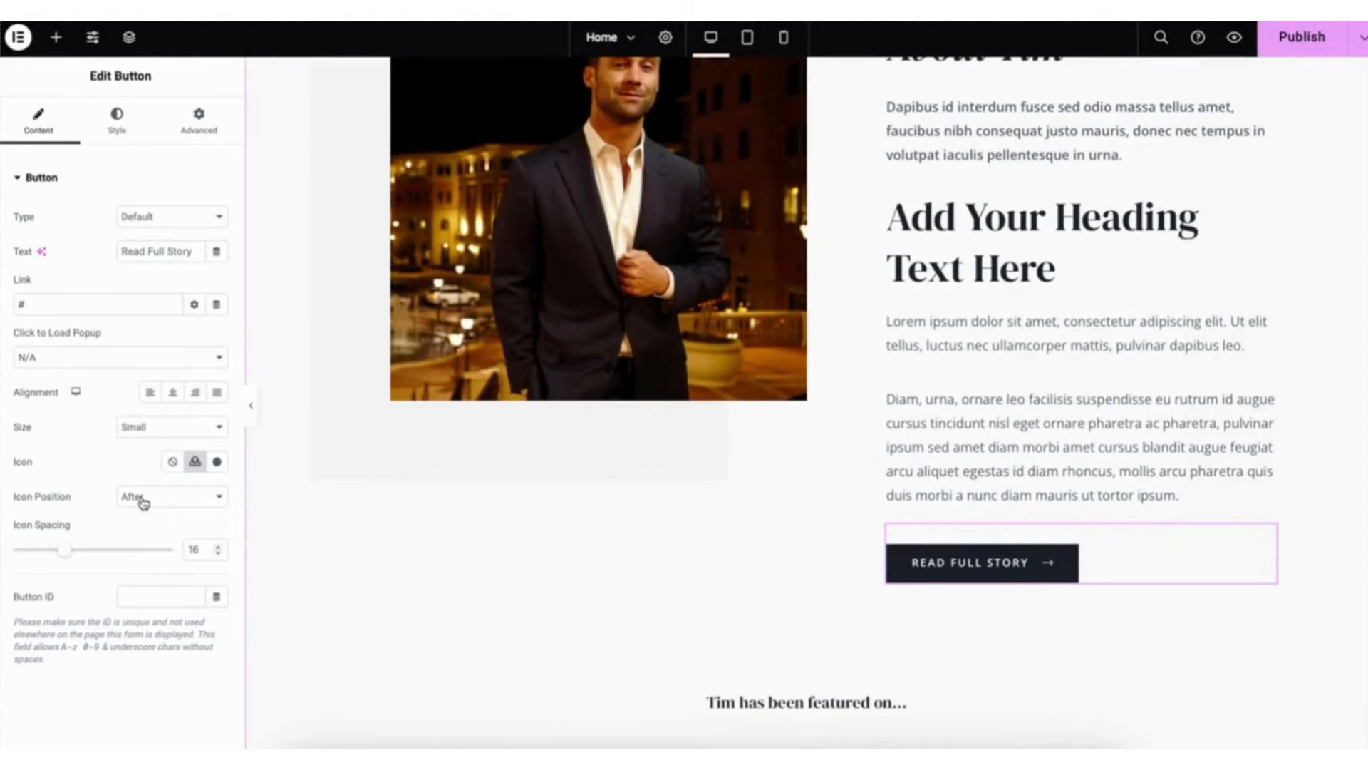
left_click(117, 119)
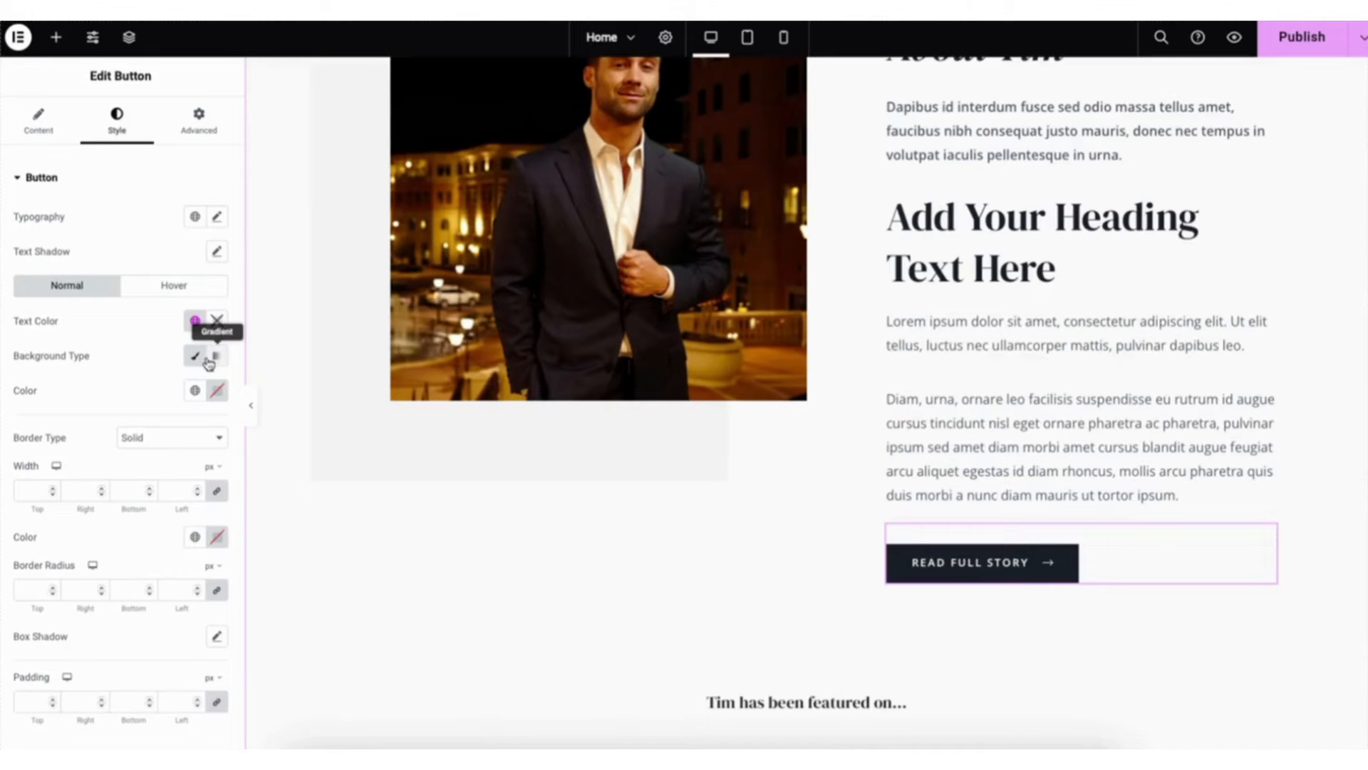
left_click(173, 288)
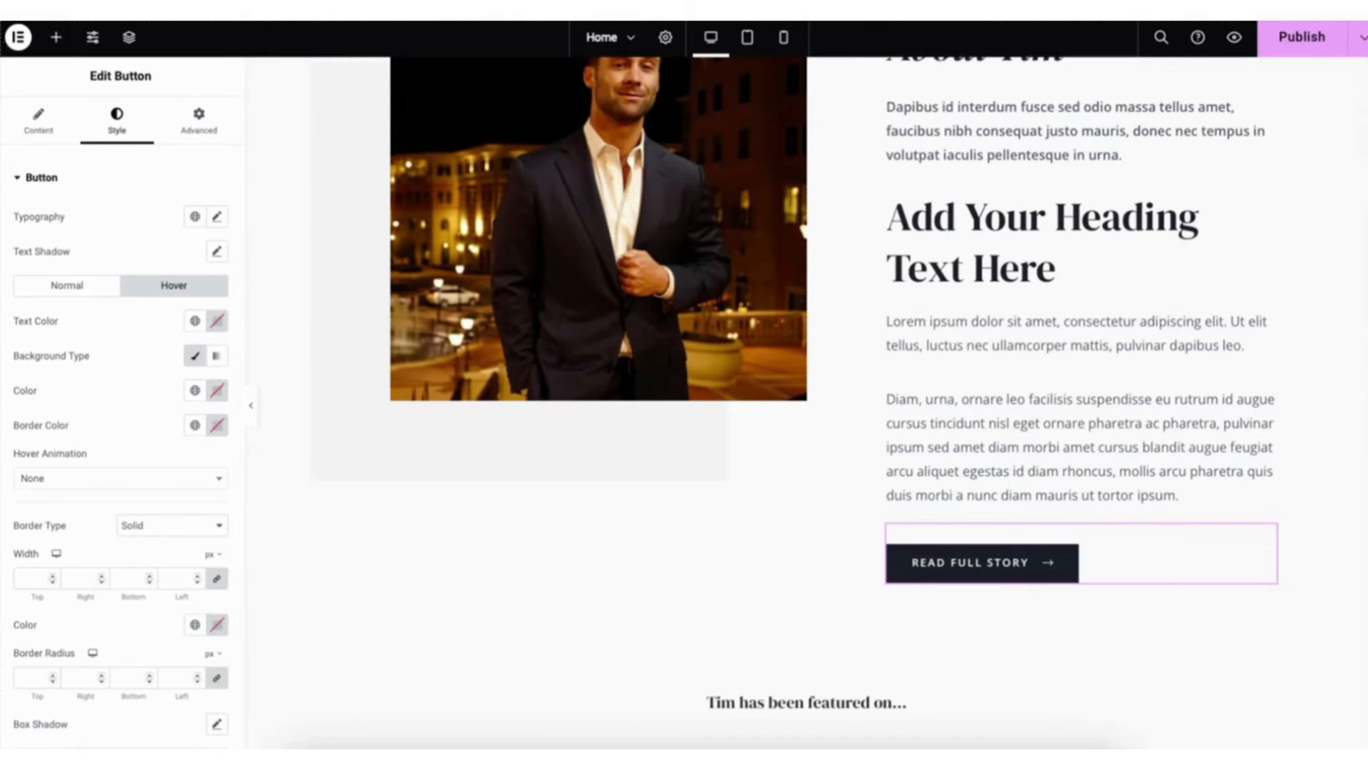
- Replace the About Tim portrait with the media library photo of the woman in a hat holding a vintage camera
scroll(834, 396, "up", 1)
scroll(805, 402, "up", 3)
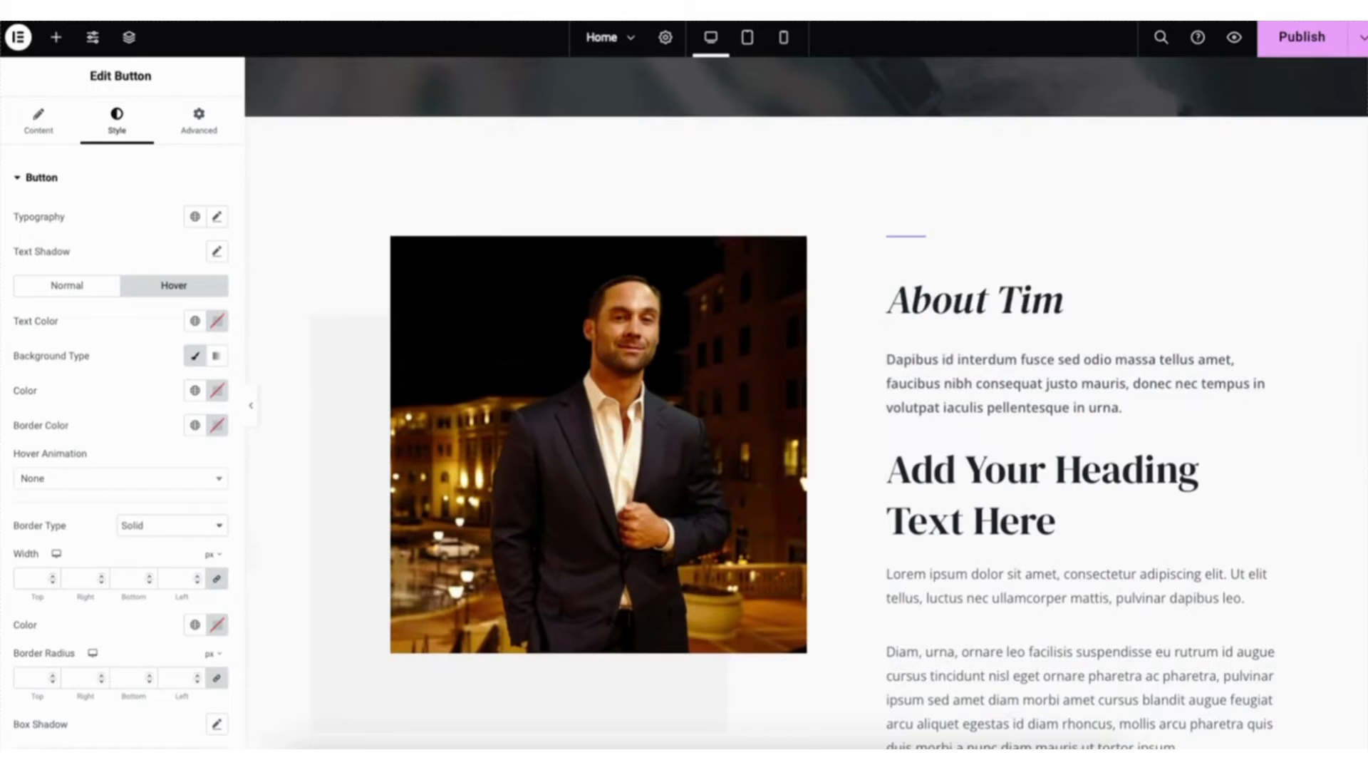
left_click(590, 422)
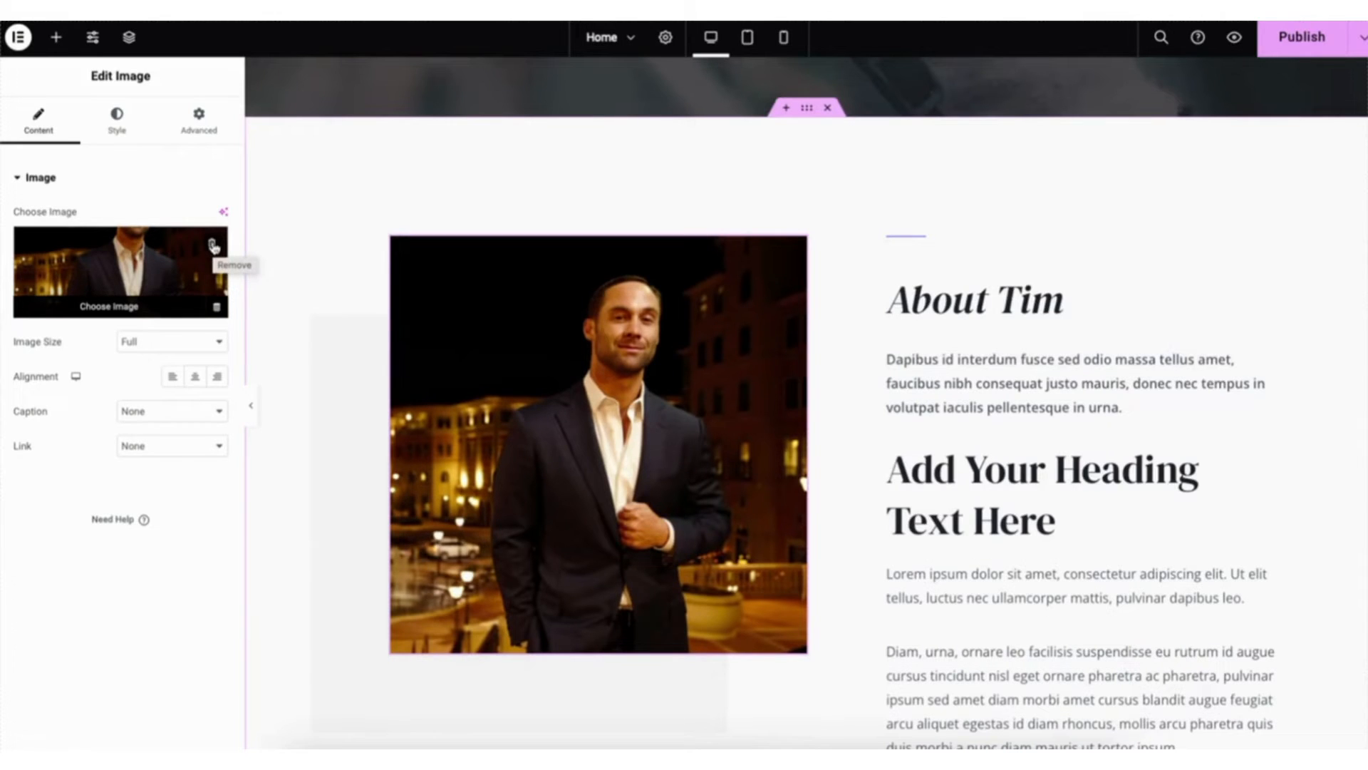
left_click(129, 302)
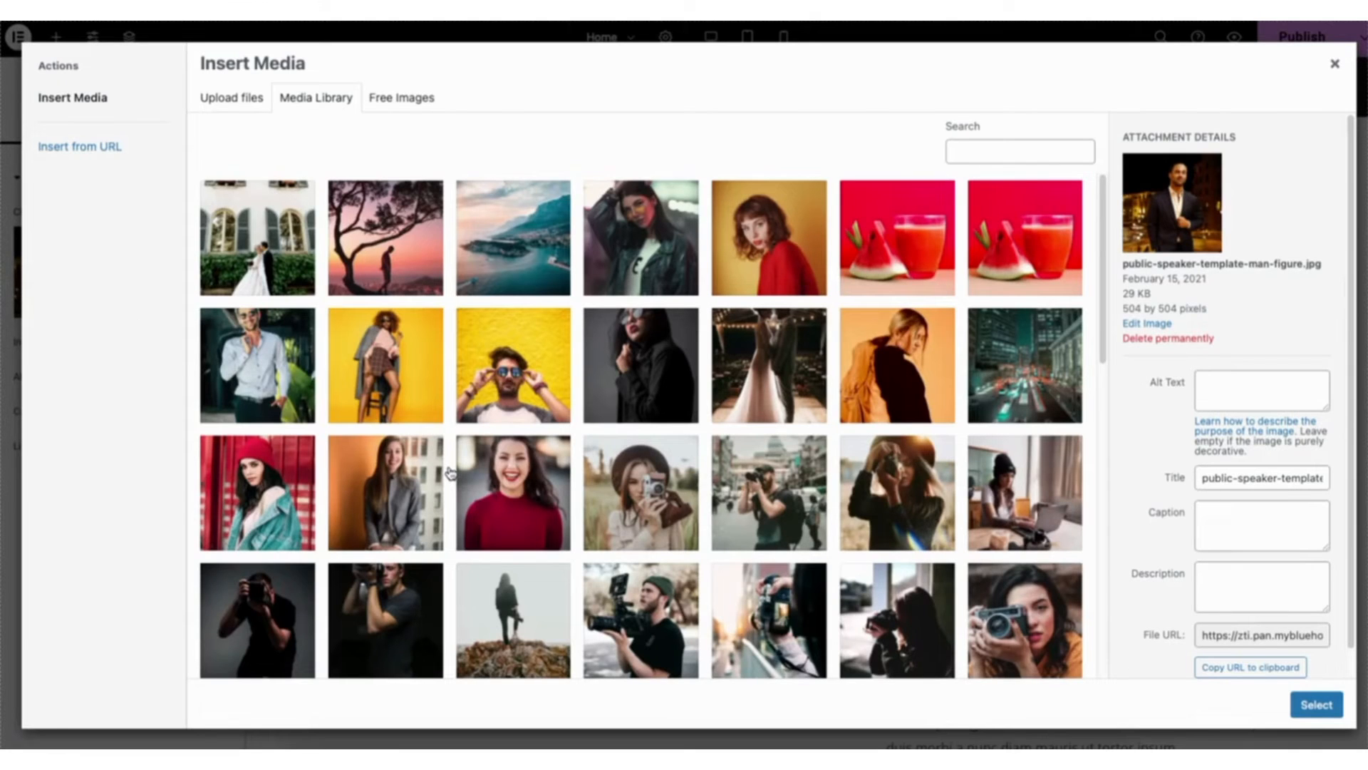
left_click(230, 99)
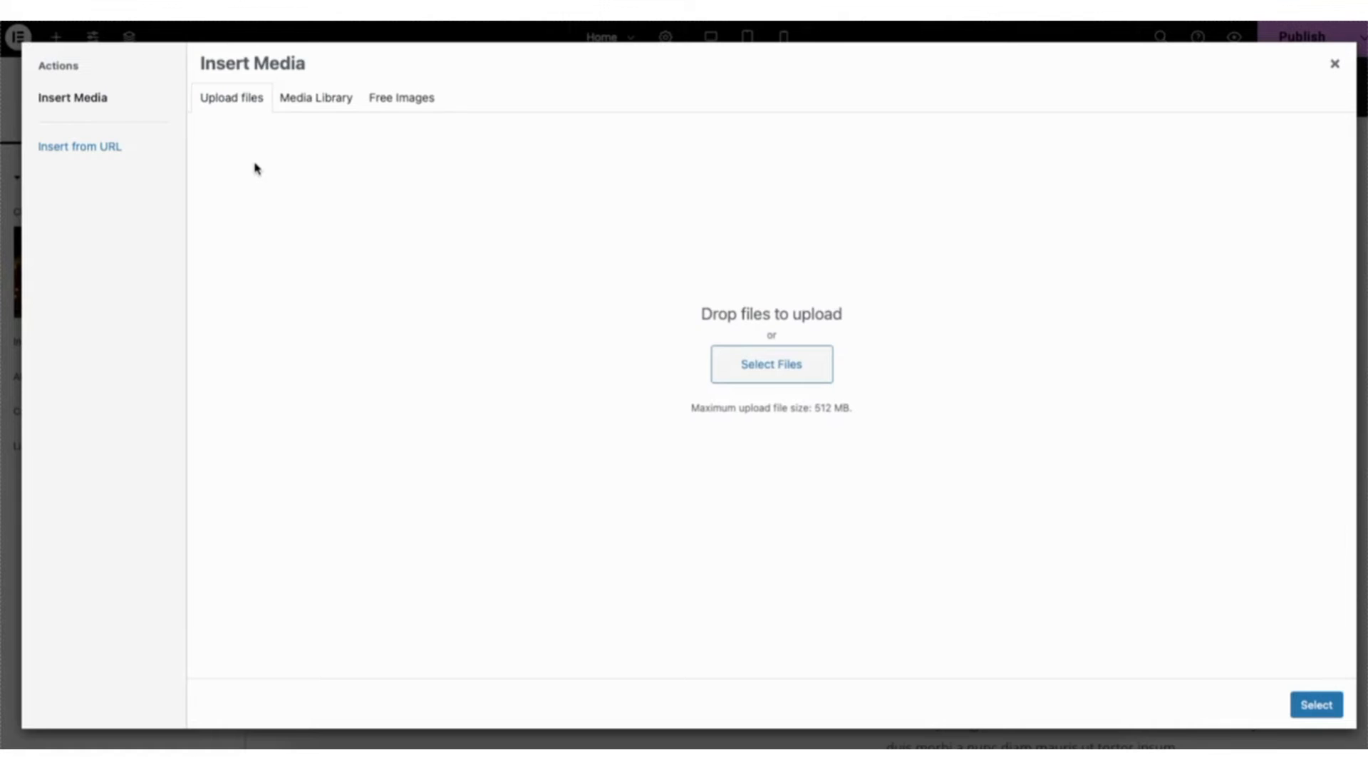
left_click(325, 102)
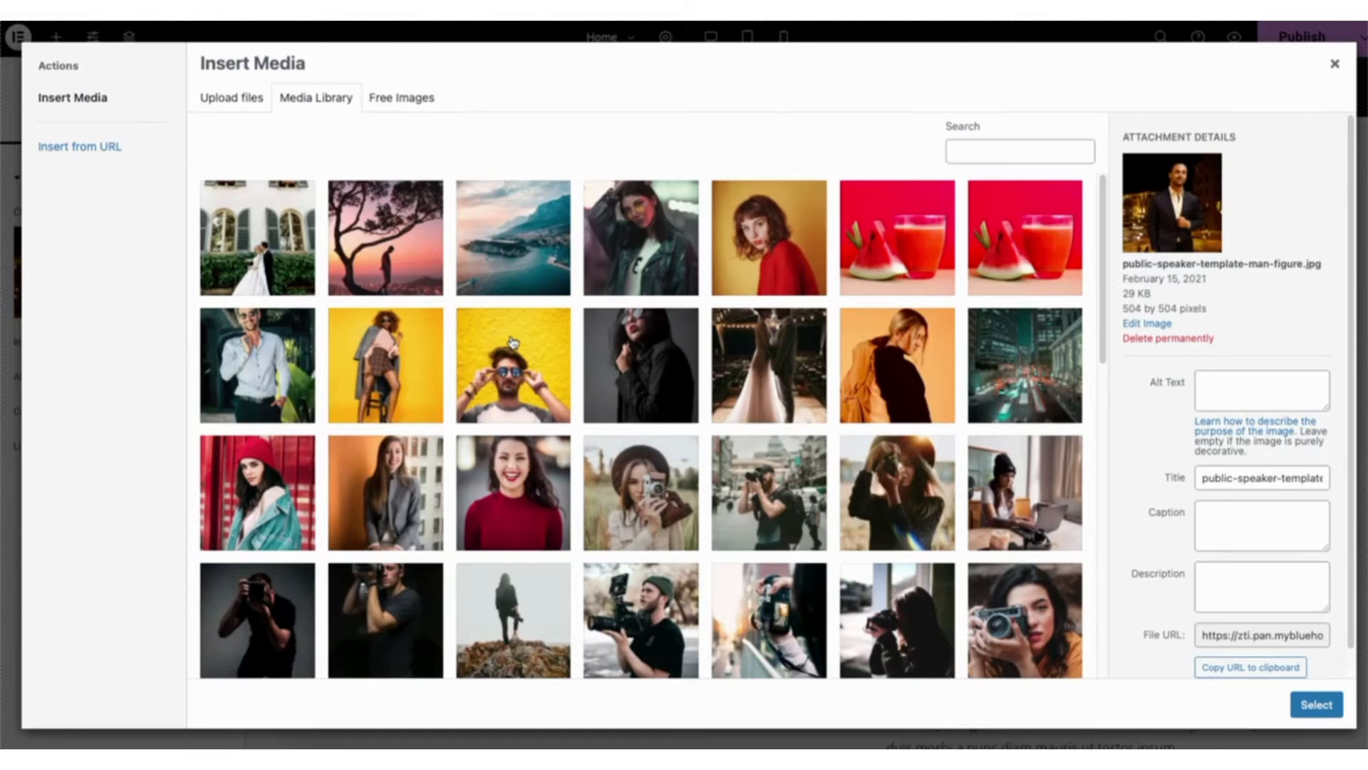
left_click(636, 497)
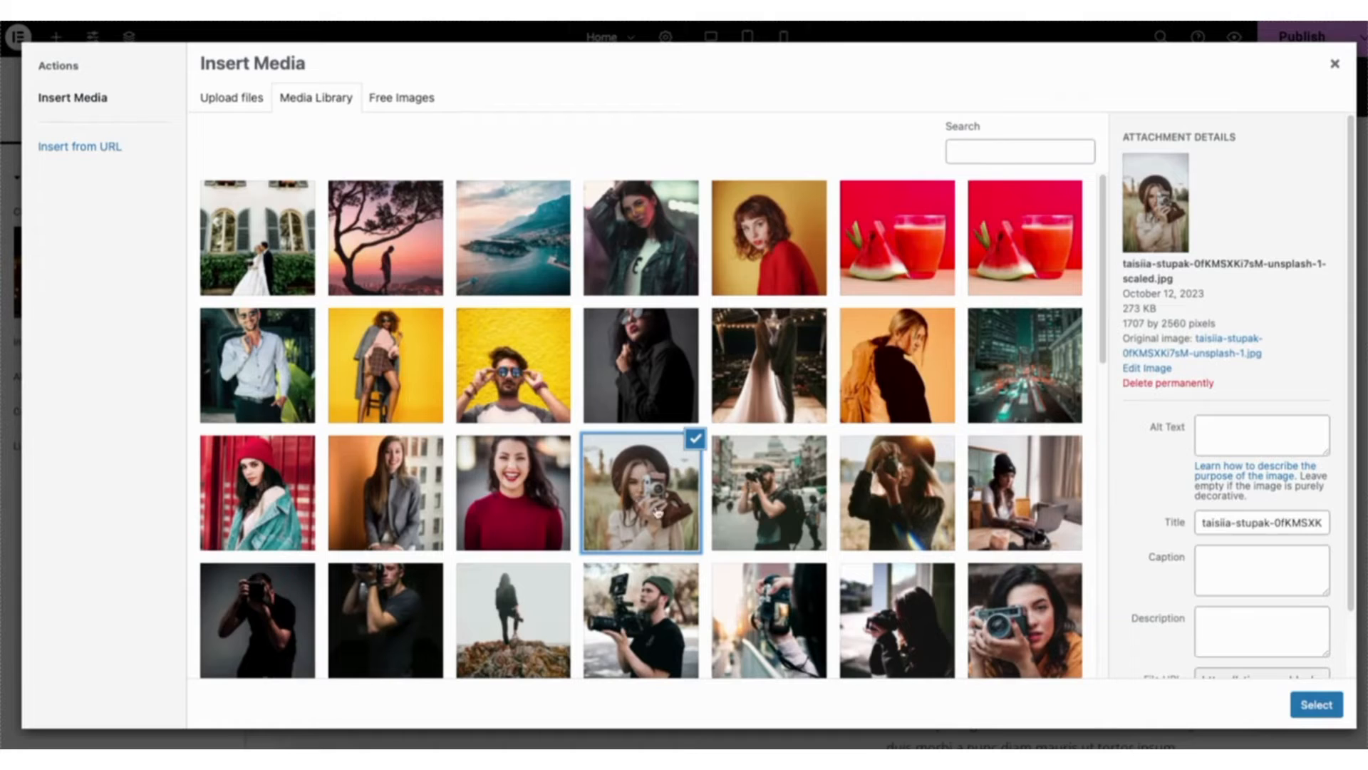
left_click(1315, 704)
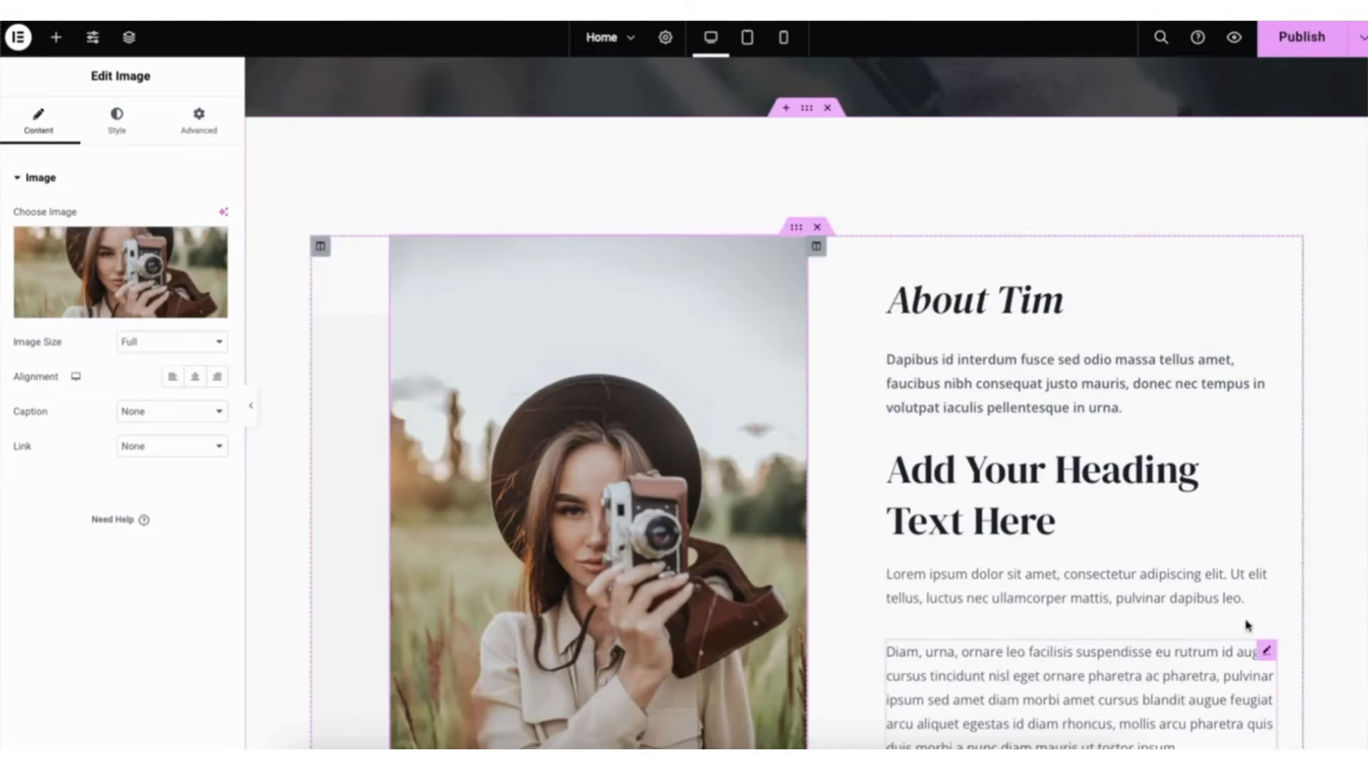
scroll(806, 402, "down", 2)
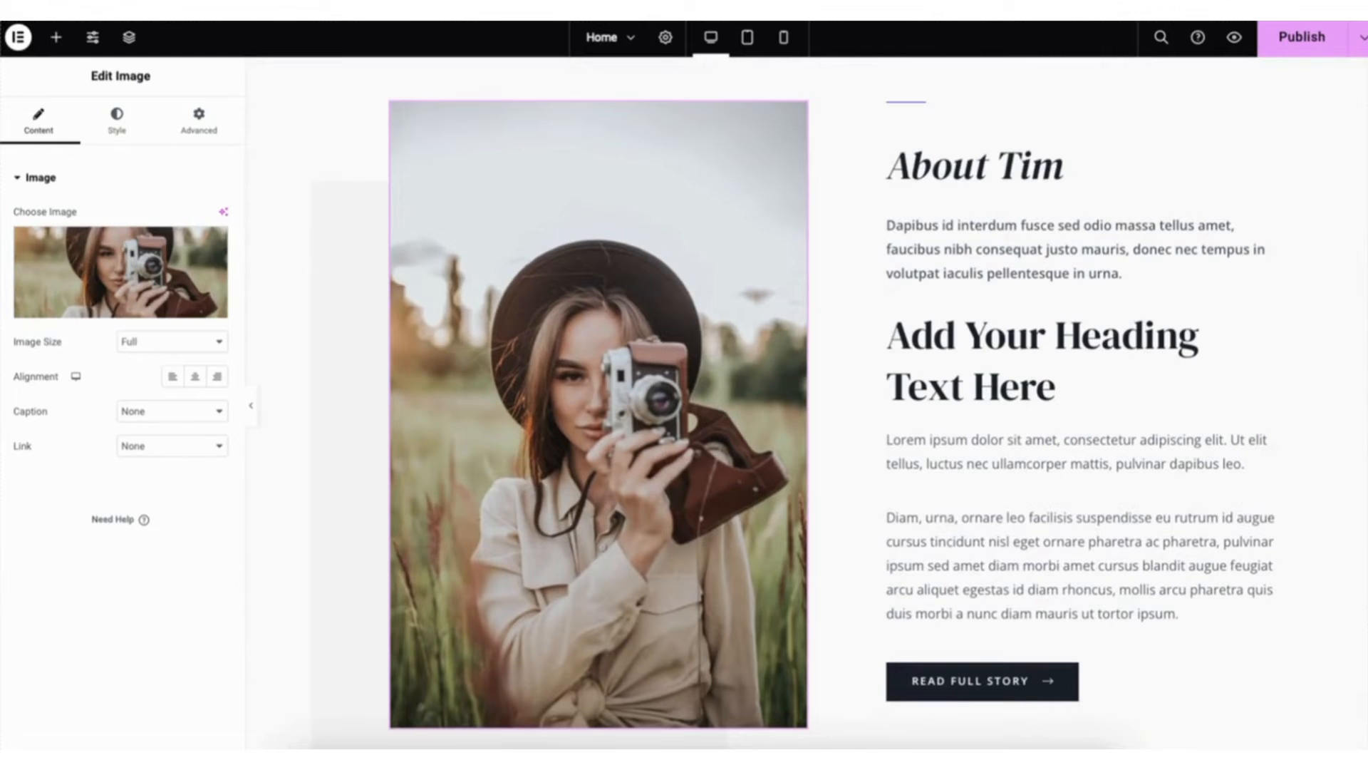
- Give the About Tim section a classic background with a near-white colour
right_click(349, 77)
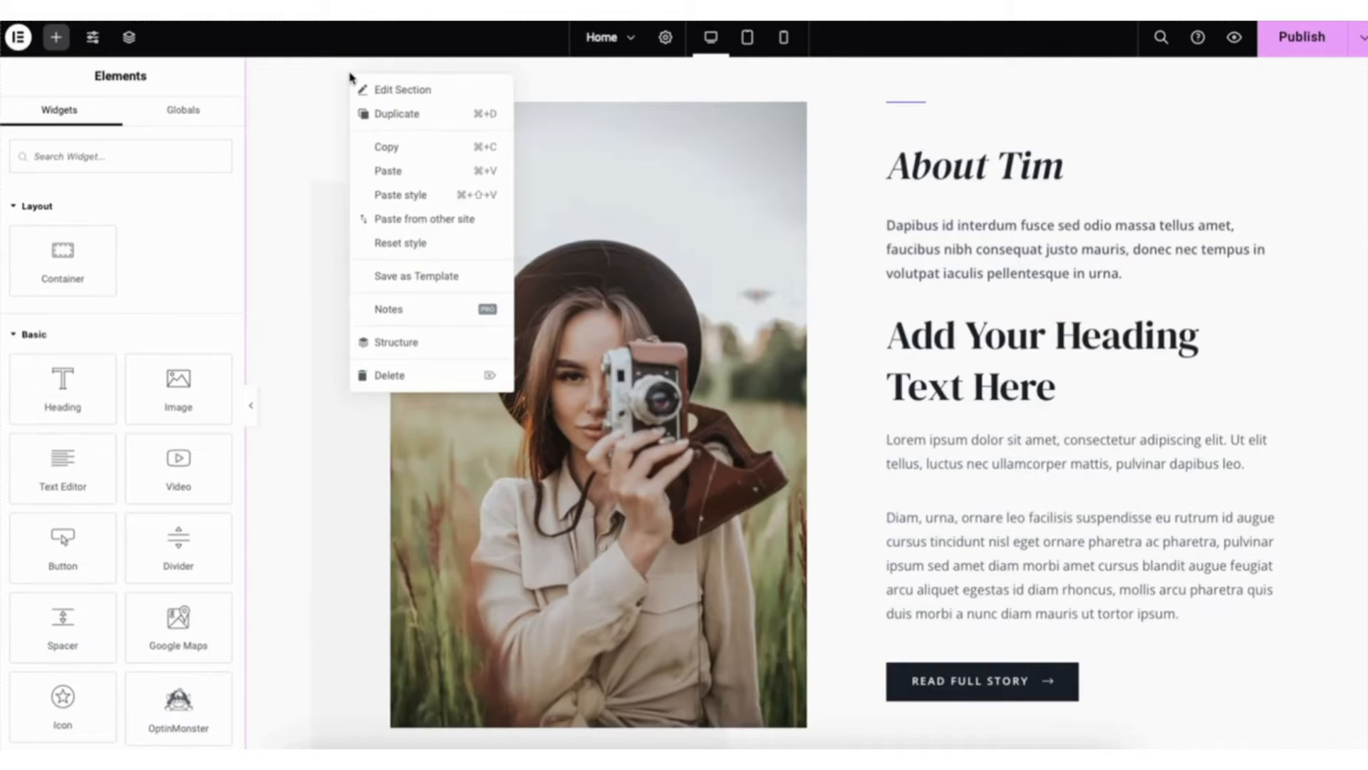
left_click(390, 89)
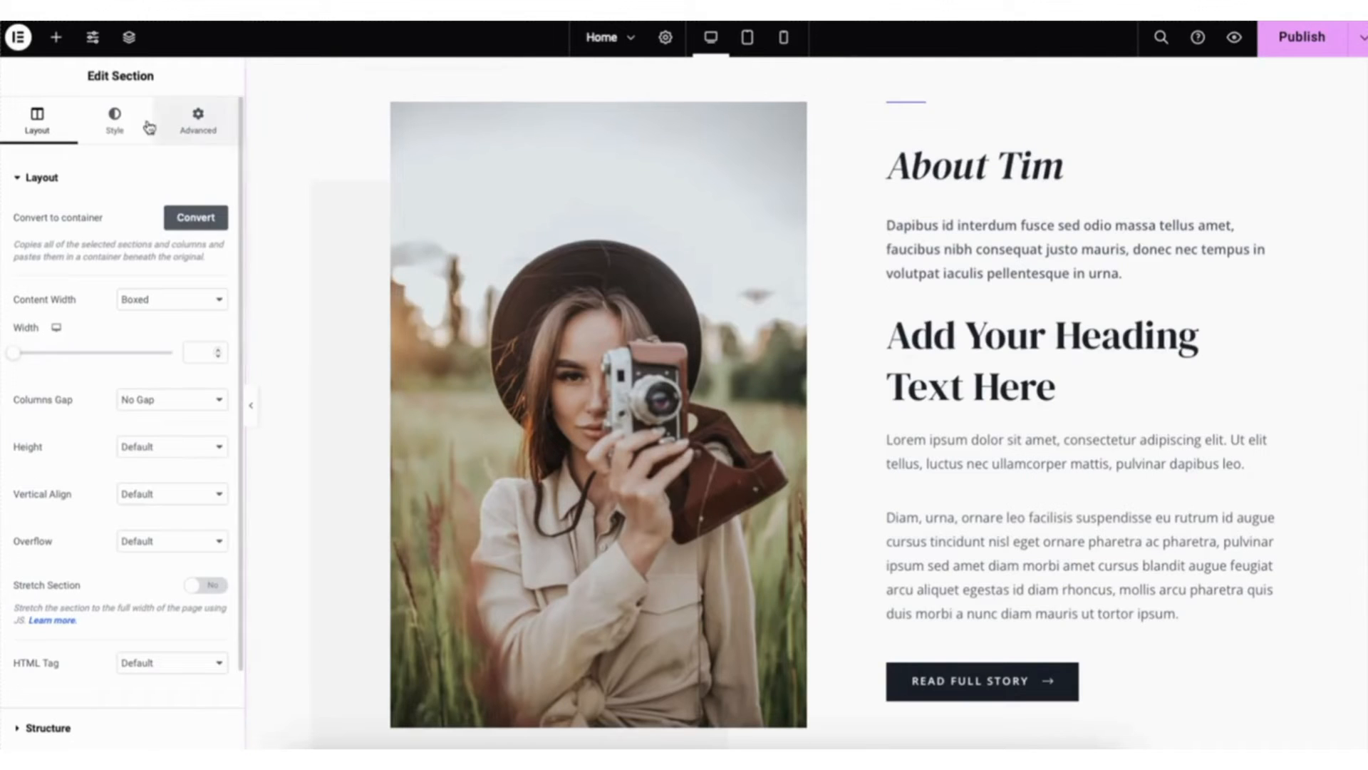
left_click(116, 125)
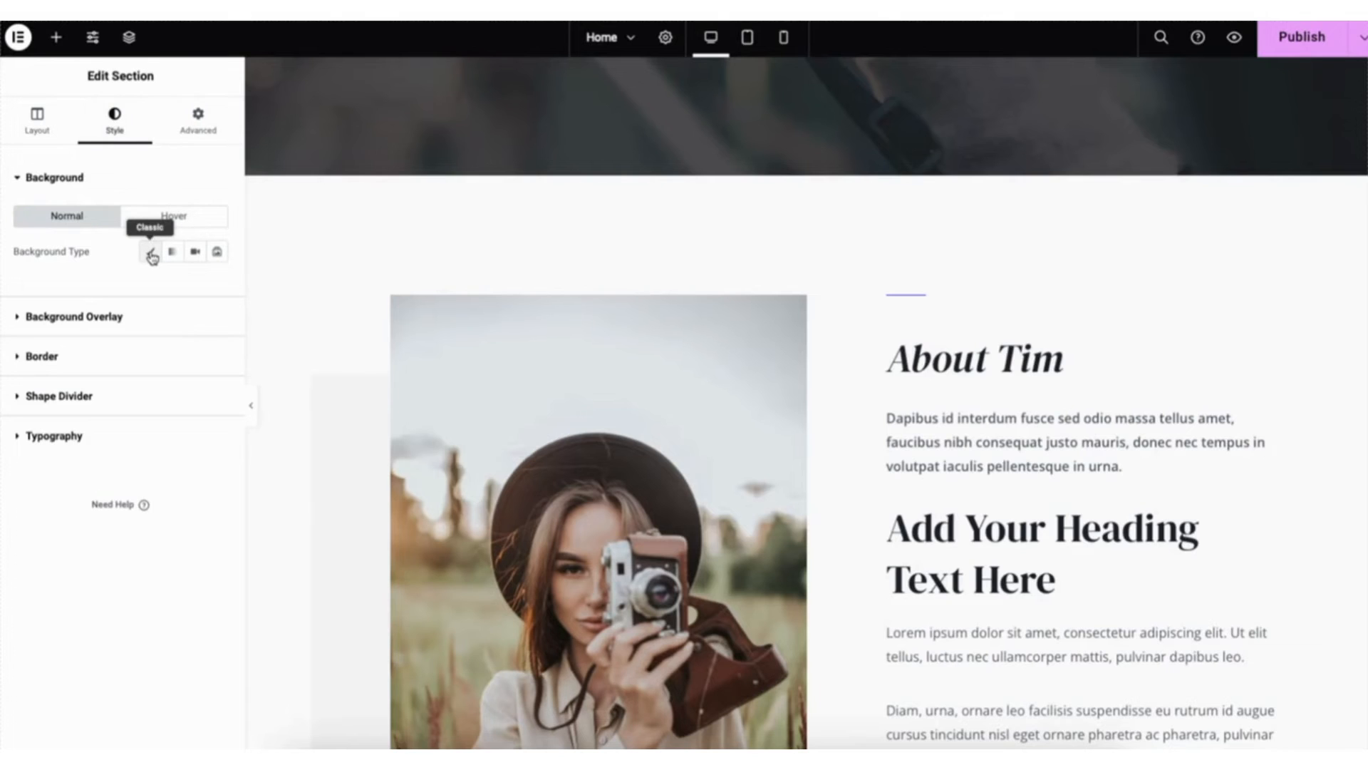
left_click(151, 254)
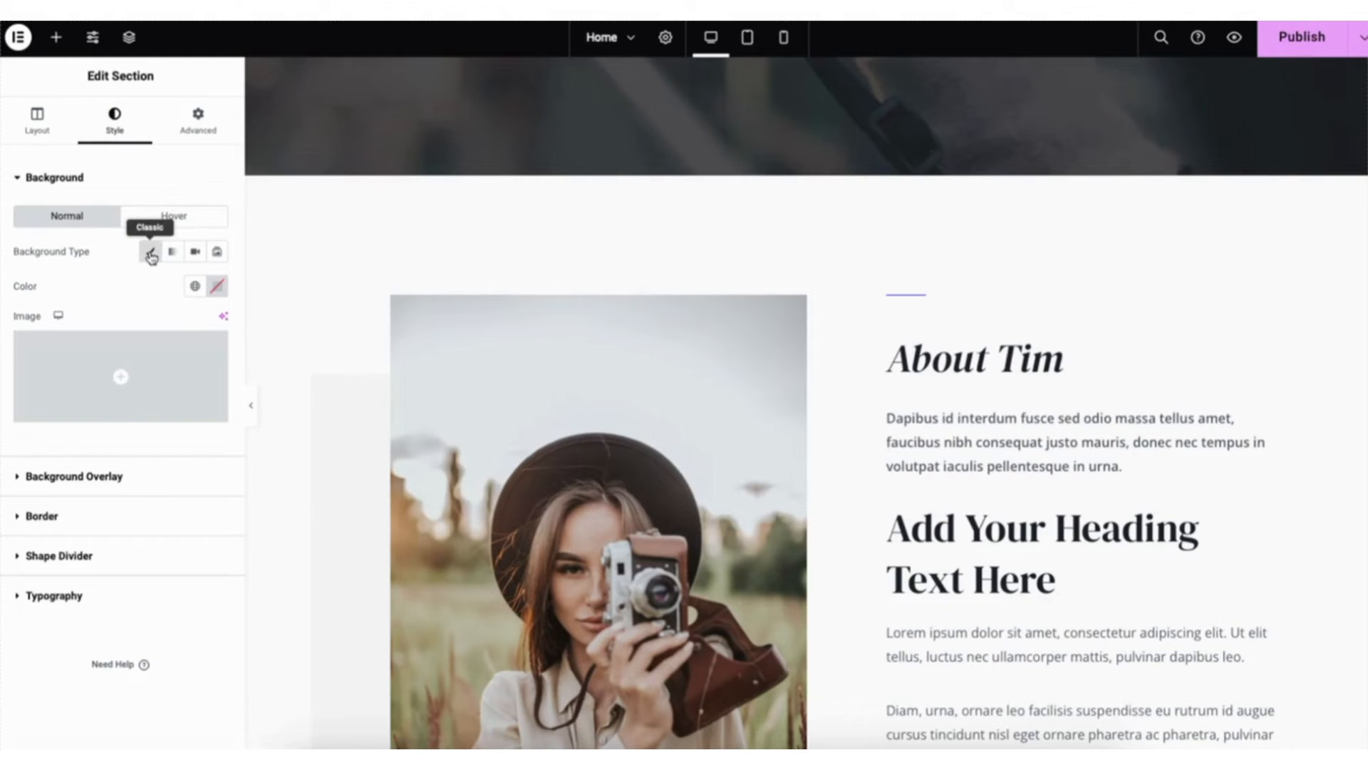
left_click(218, 292)
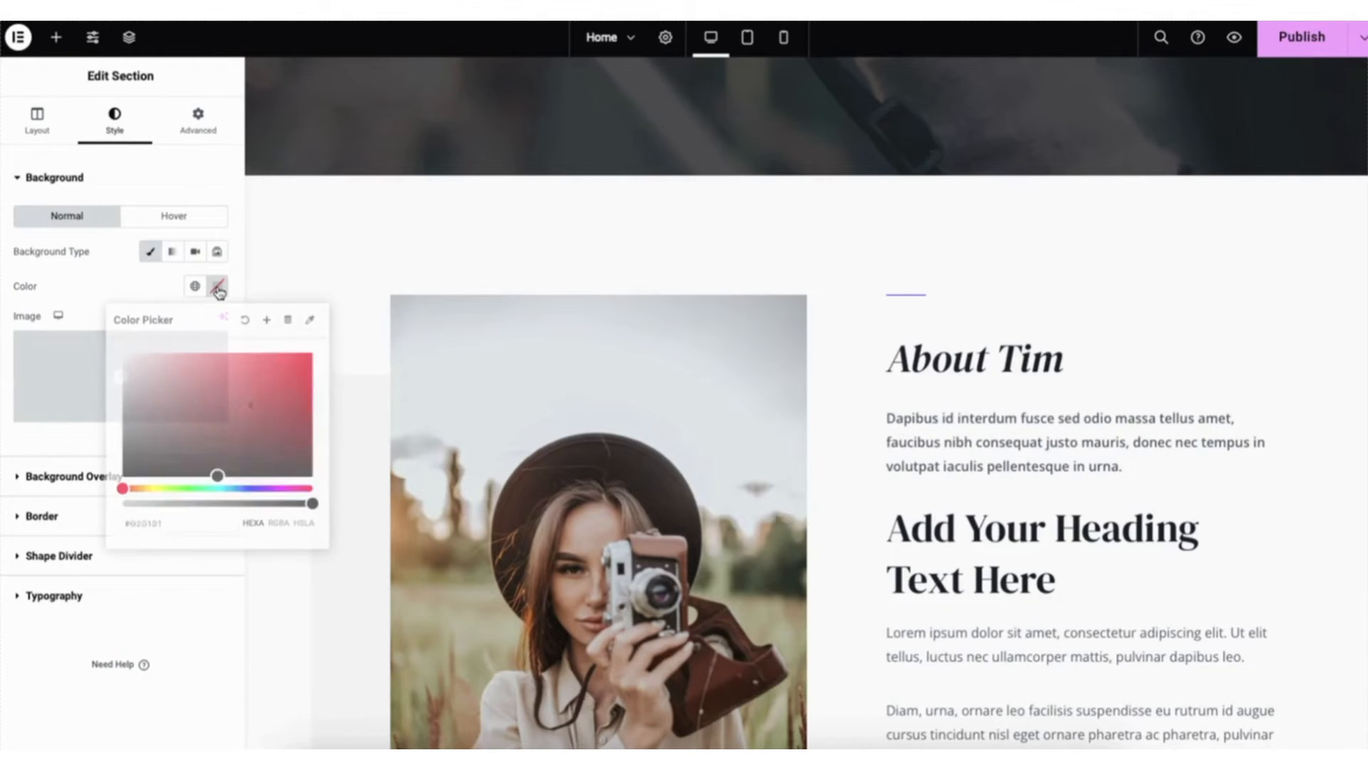
left_click(228, 471)
left_click_drag(228, 471, 125, 476)
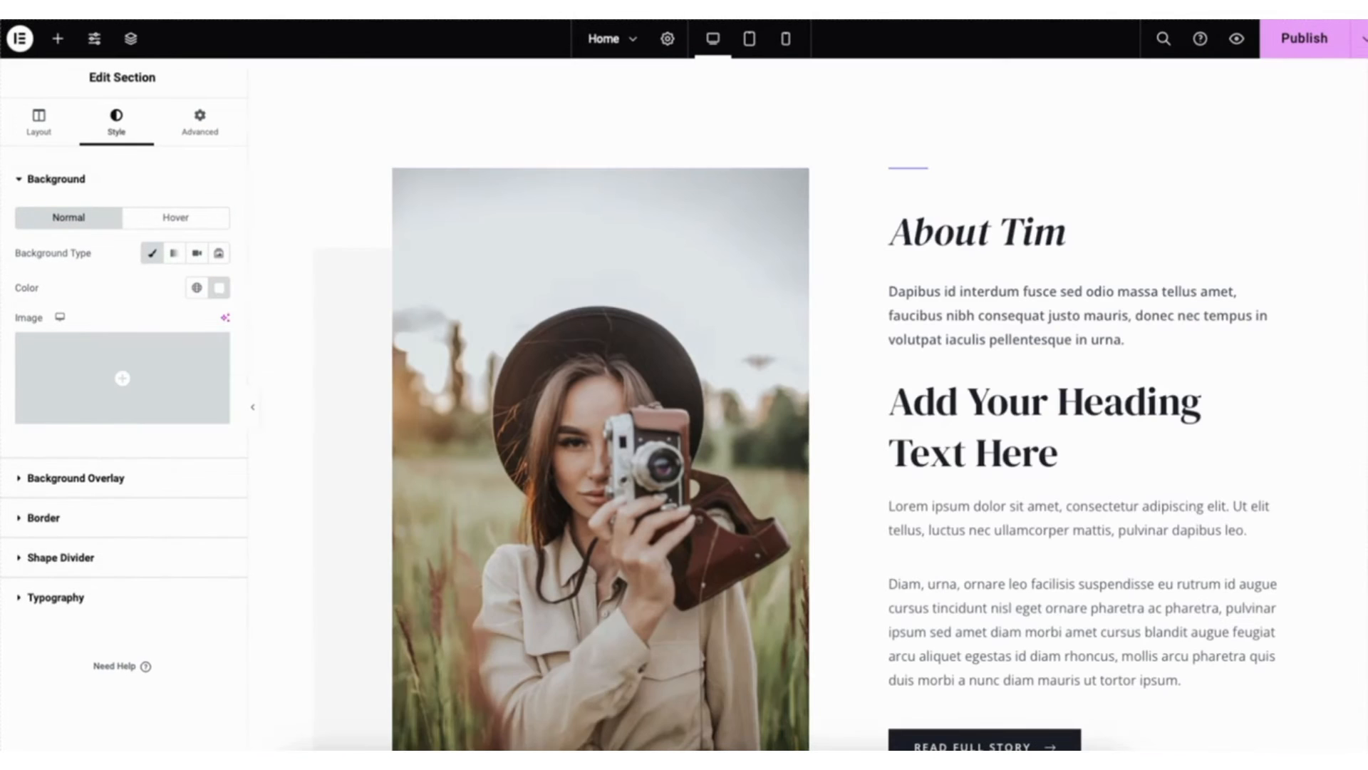
- Add a container with two equal columns above the Books by Tim section and place a Heading widget in its first column
left_click_drag(1365, 199, 1366, 408)
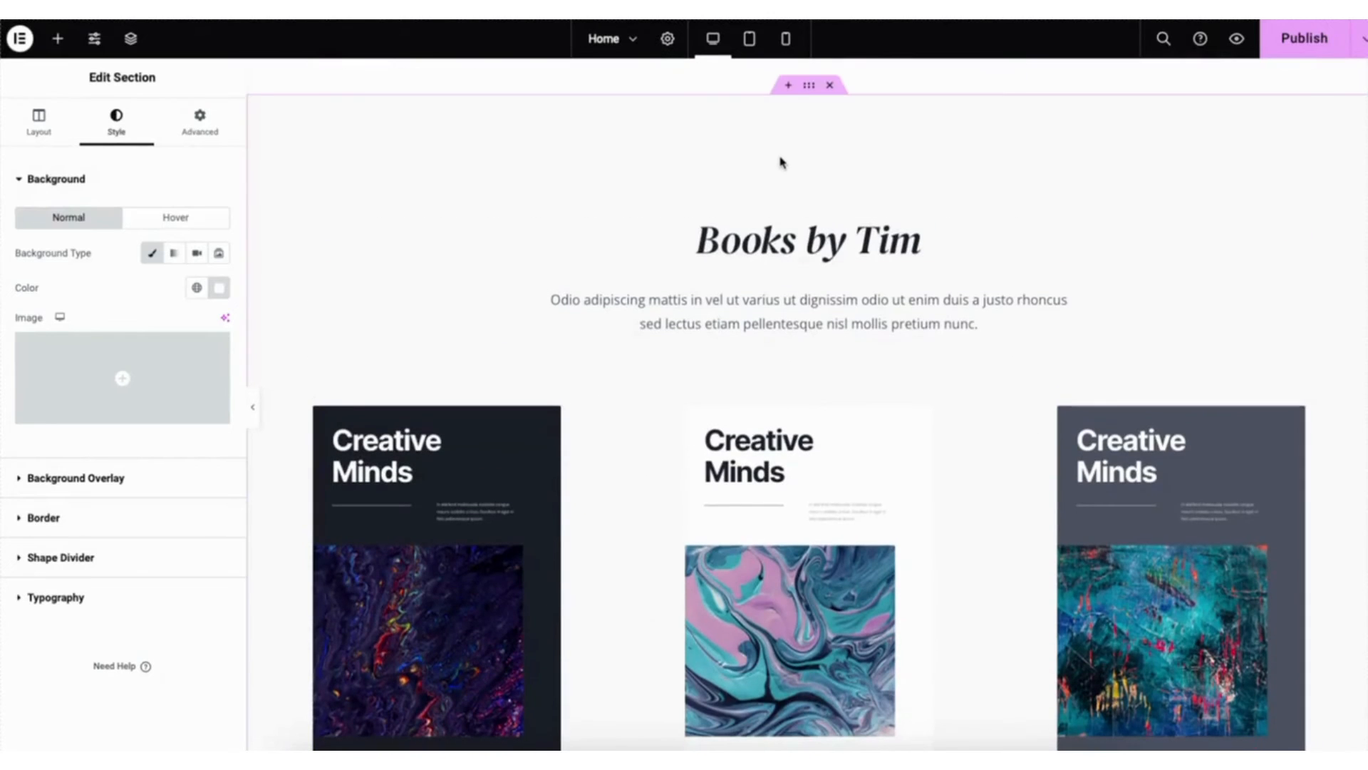
left_click(788, 85)
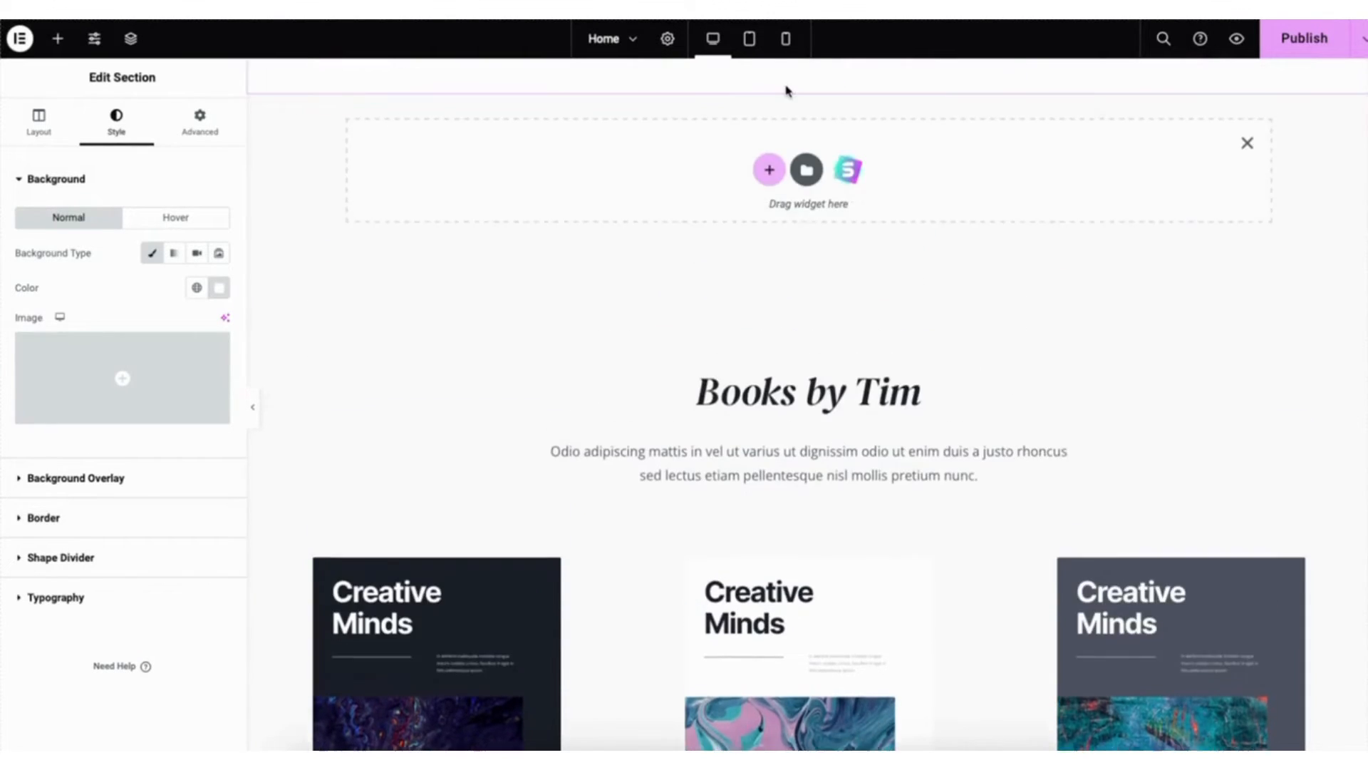
left_click(769, 171)
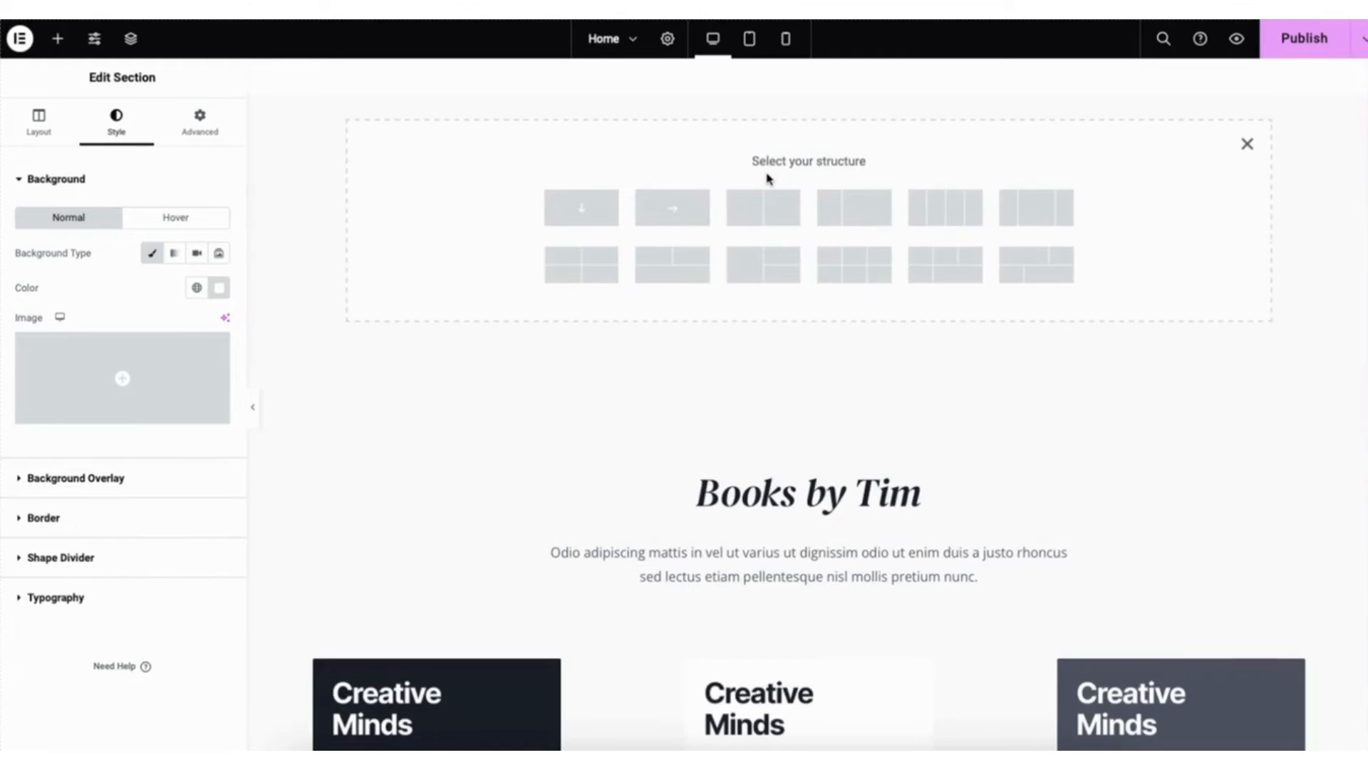
left_click(763, 214)
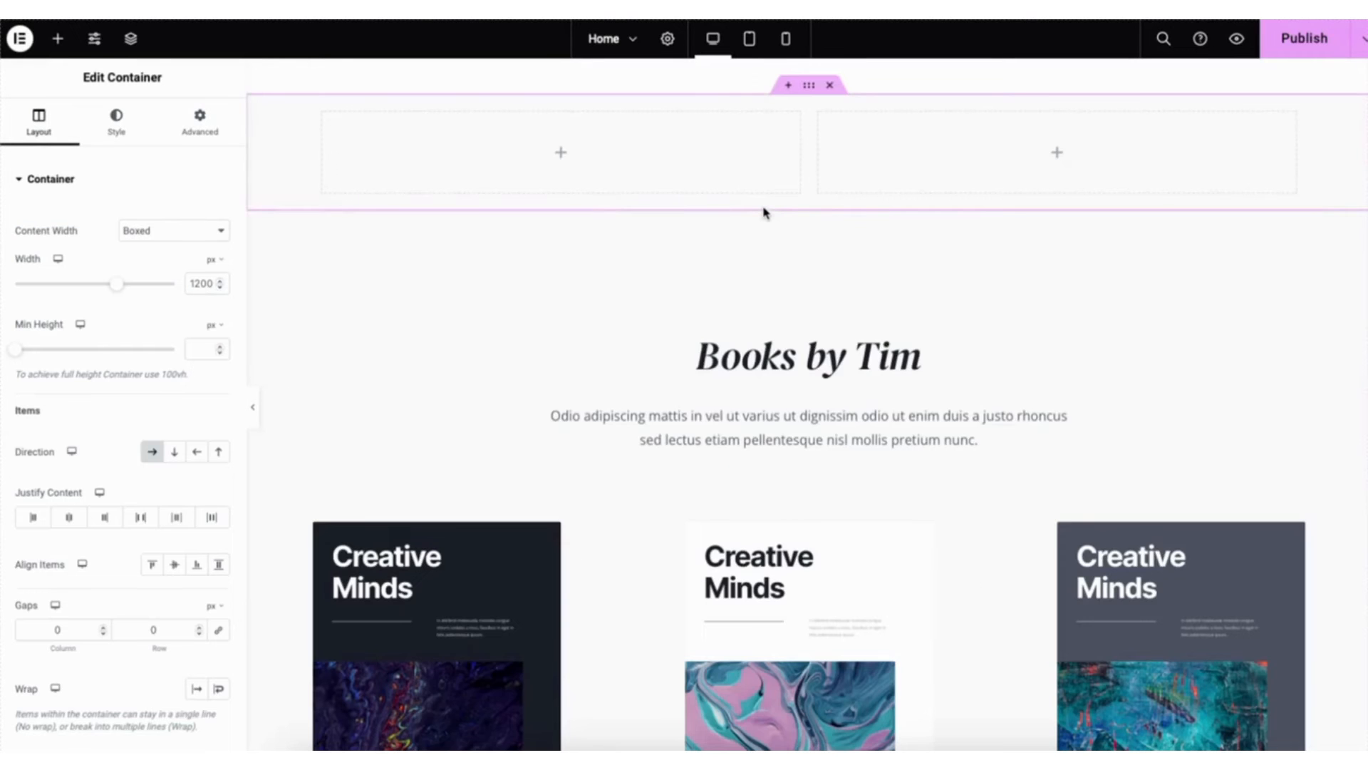
left_click(58, 38)
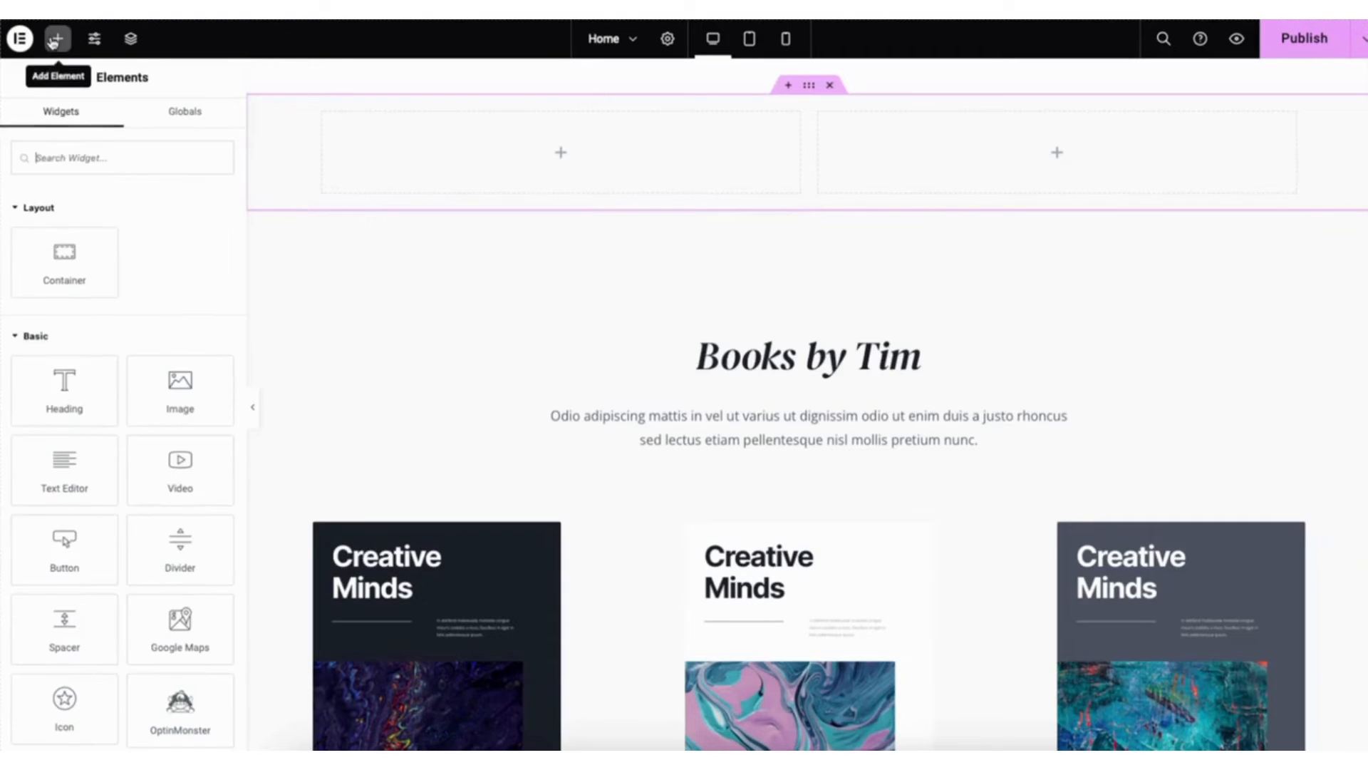
left_click_drag(72, 380, 590, 168)
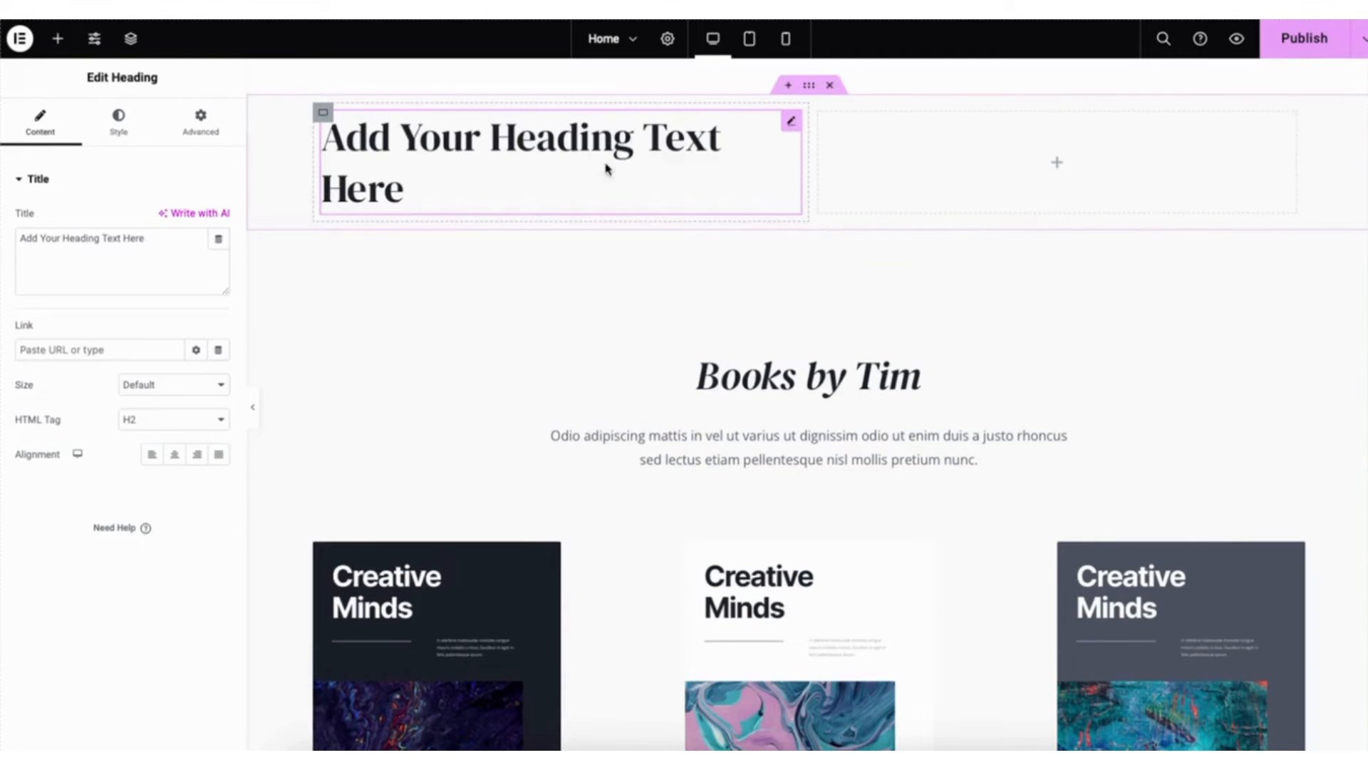
- Delete the new two-column container above the Books by Tim section
left_click(811, 87)
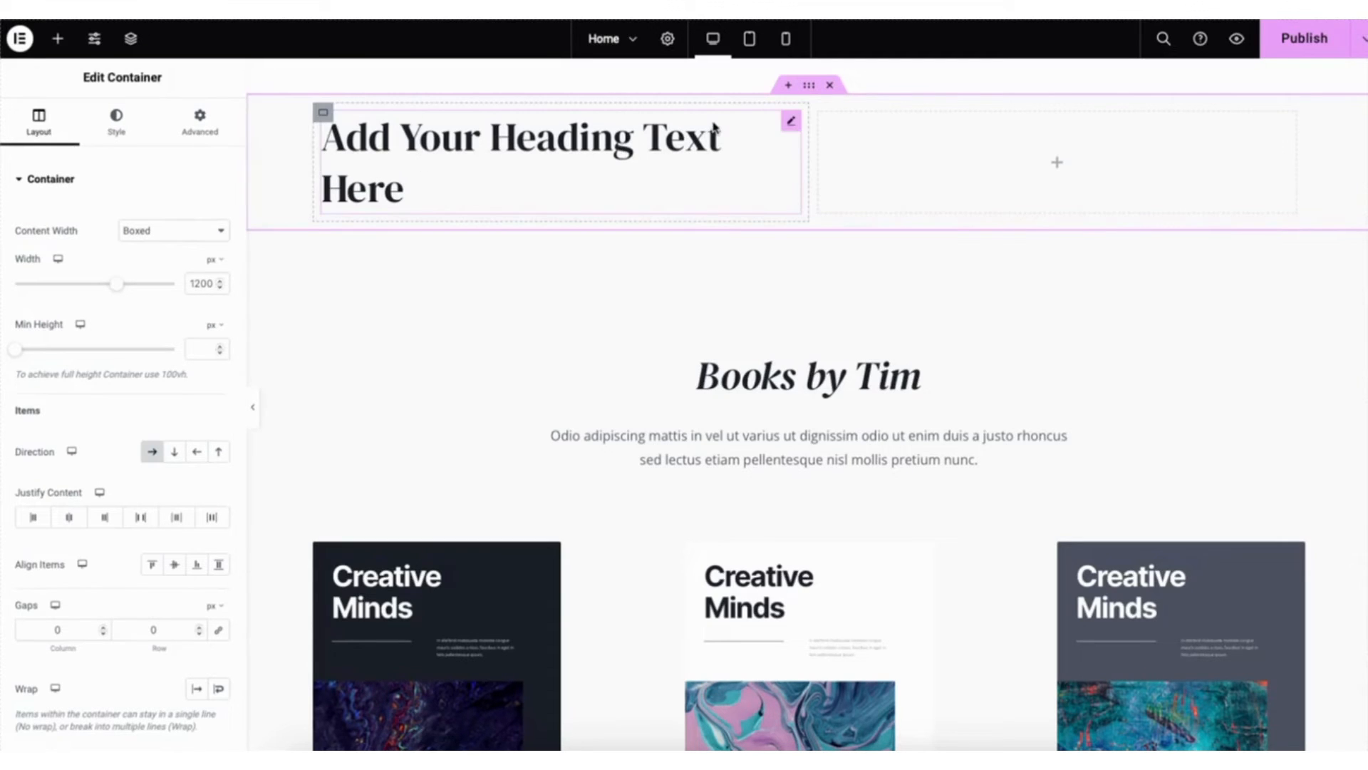
left_click(830, 86)
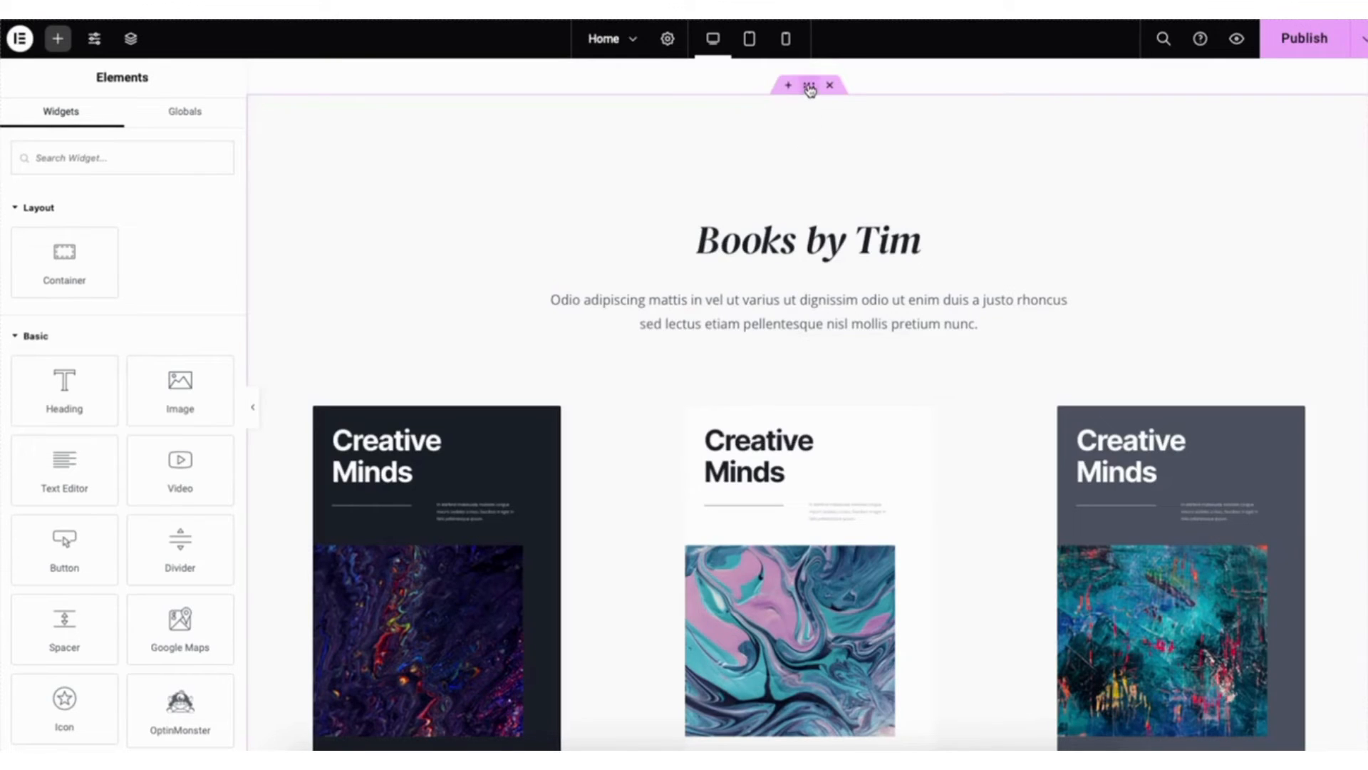
left_click_drag(810, 86, 766, 109)
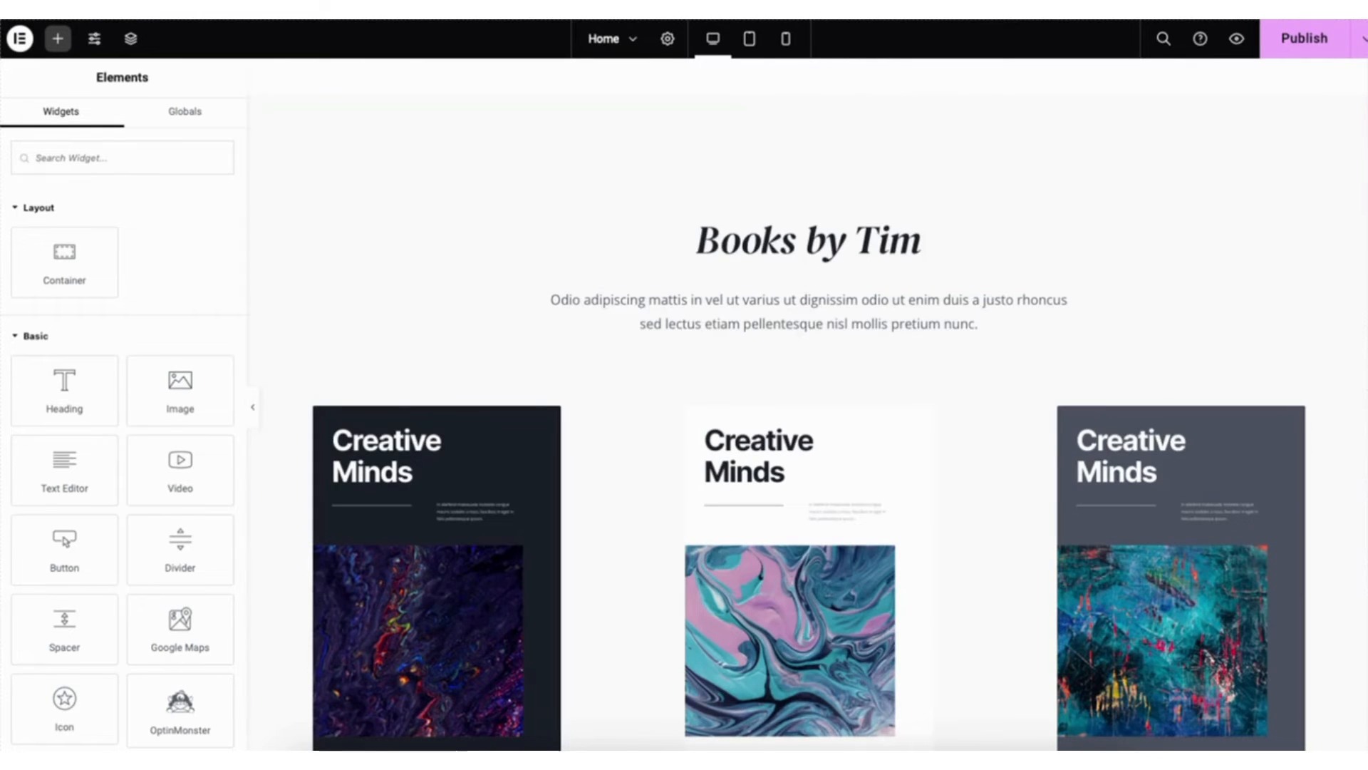
- Open the template library's blocks from the empty area above Get in Touch and look through the block categories
scroll(808, 404, "down", 7)
scroll(808, 404, "down", 15)
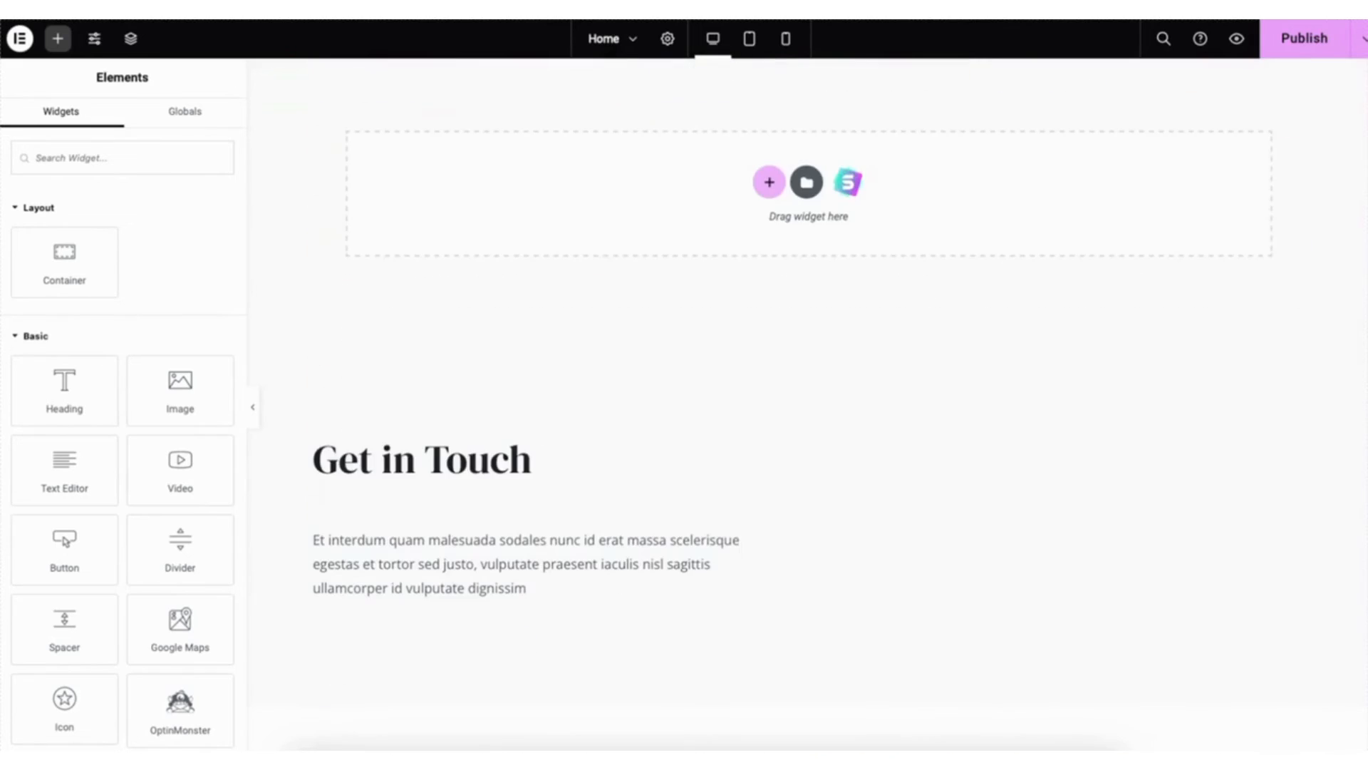
left_click(848, 183)
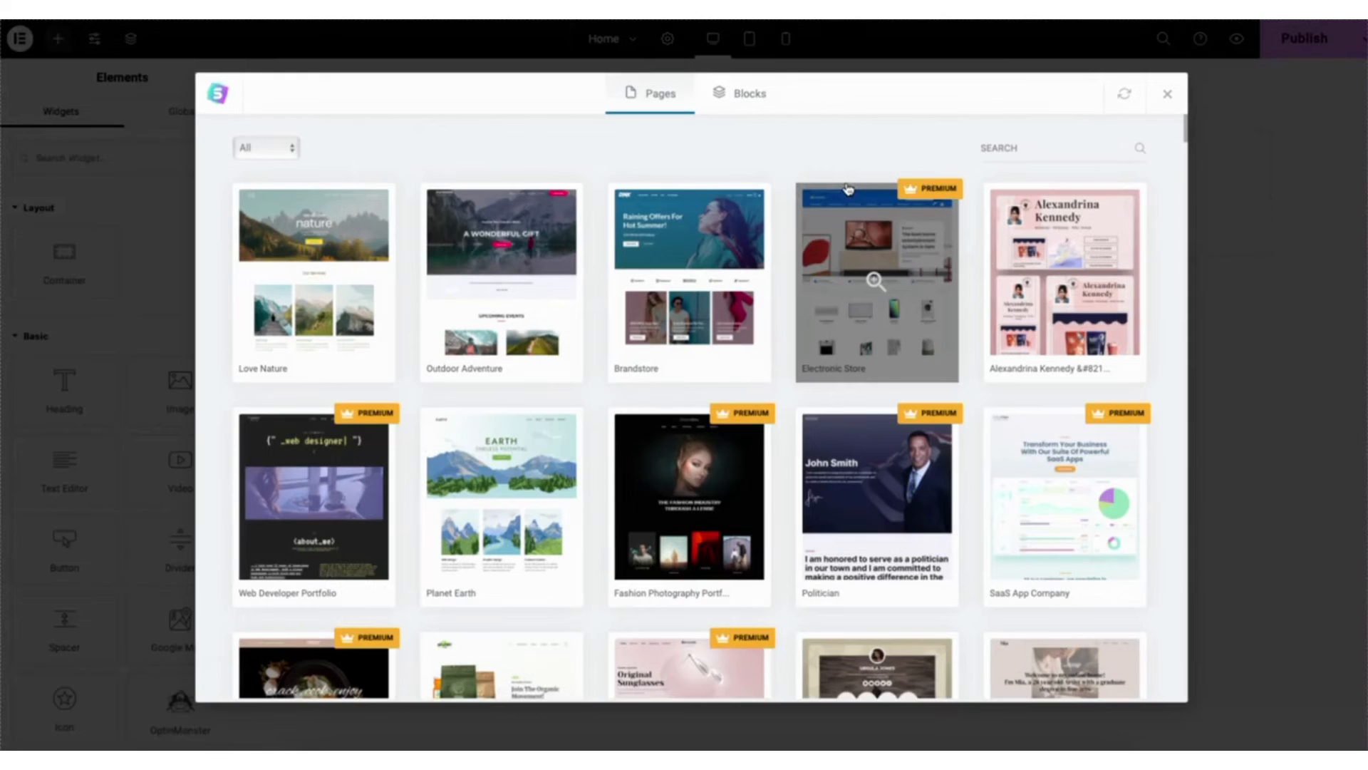
left_click(744, 93)
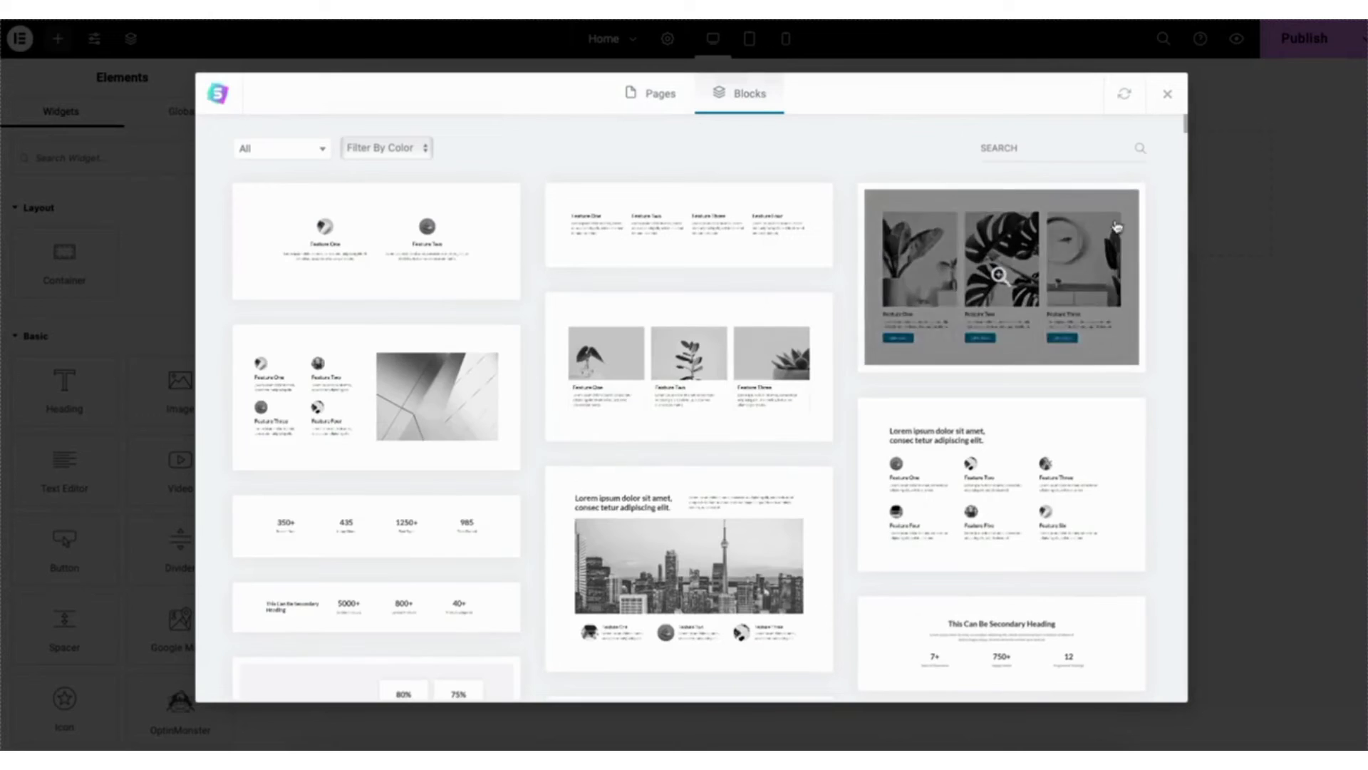
mouse_move(1183, 135)
left_mouse_down()
mouse_move(1180, 254)
mouse_move(1168, 120)
left_mouse_up()
left_click(284, 149)
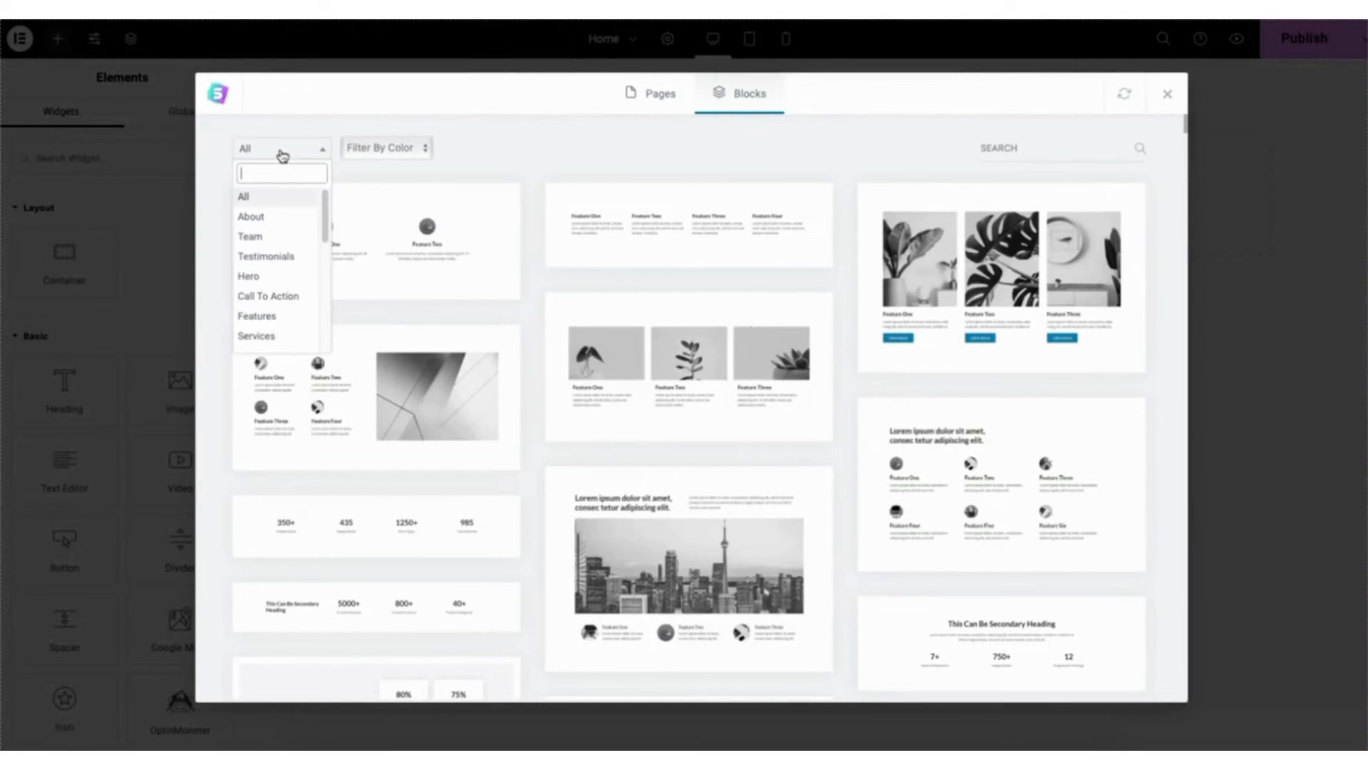
left_click_drag(324, 203, 330, 275)
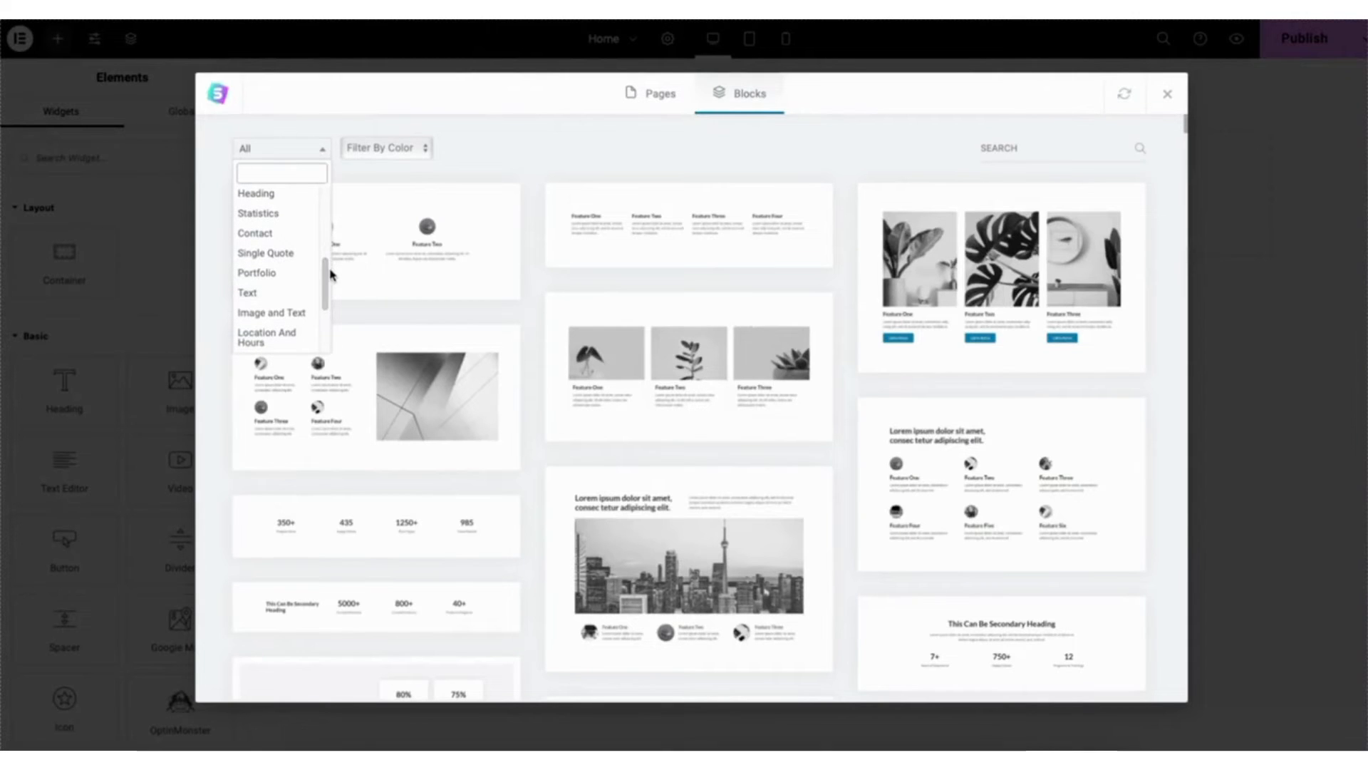
- Search the blocks for "portfolio" and import the light Checkout My Latest Work gallery block into the page
left_click(1030, 141)
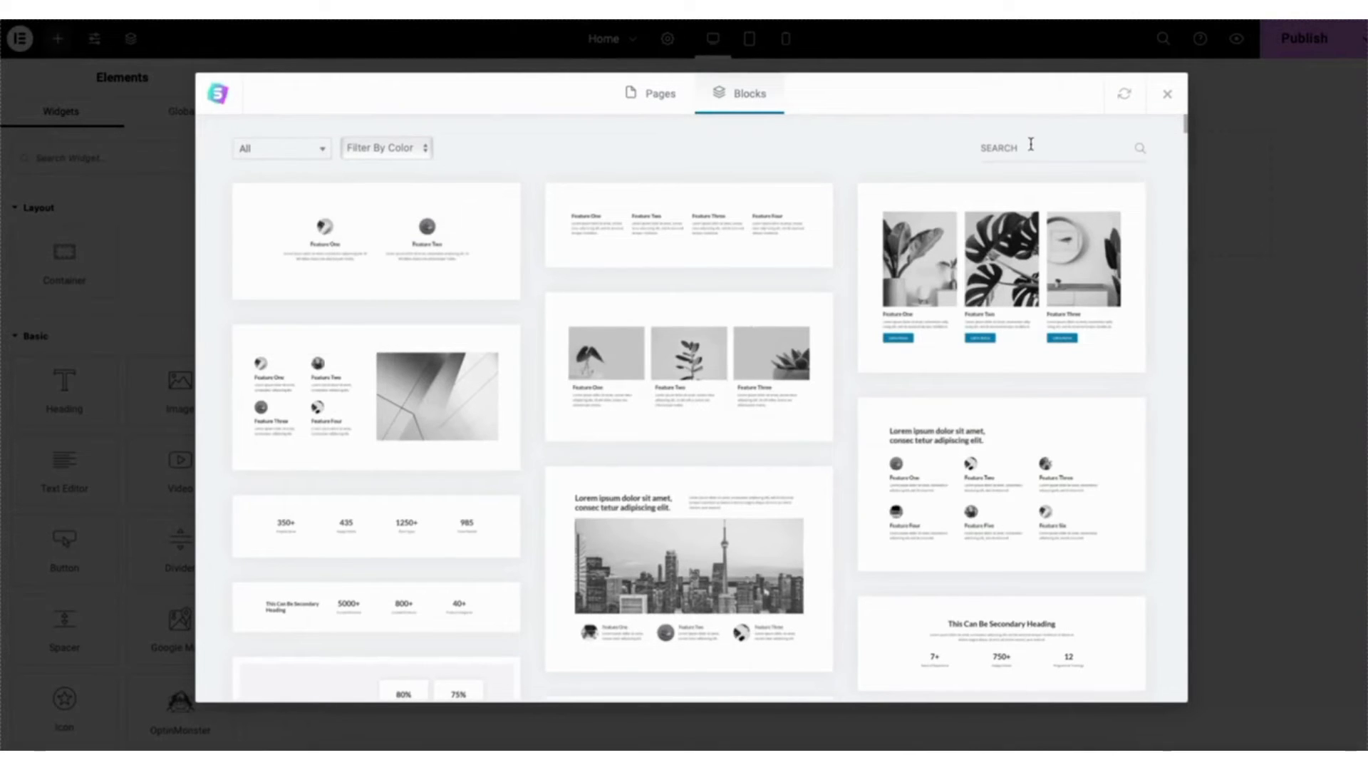
left_click(993, 141)
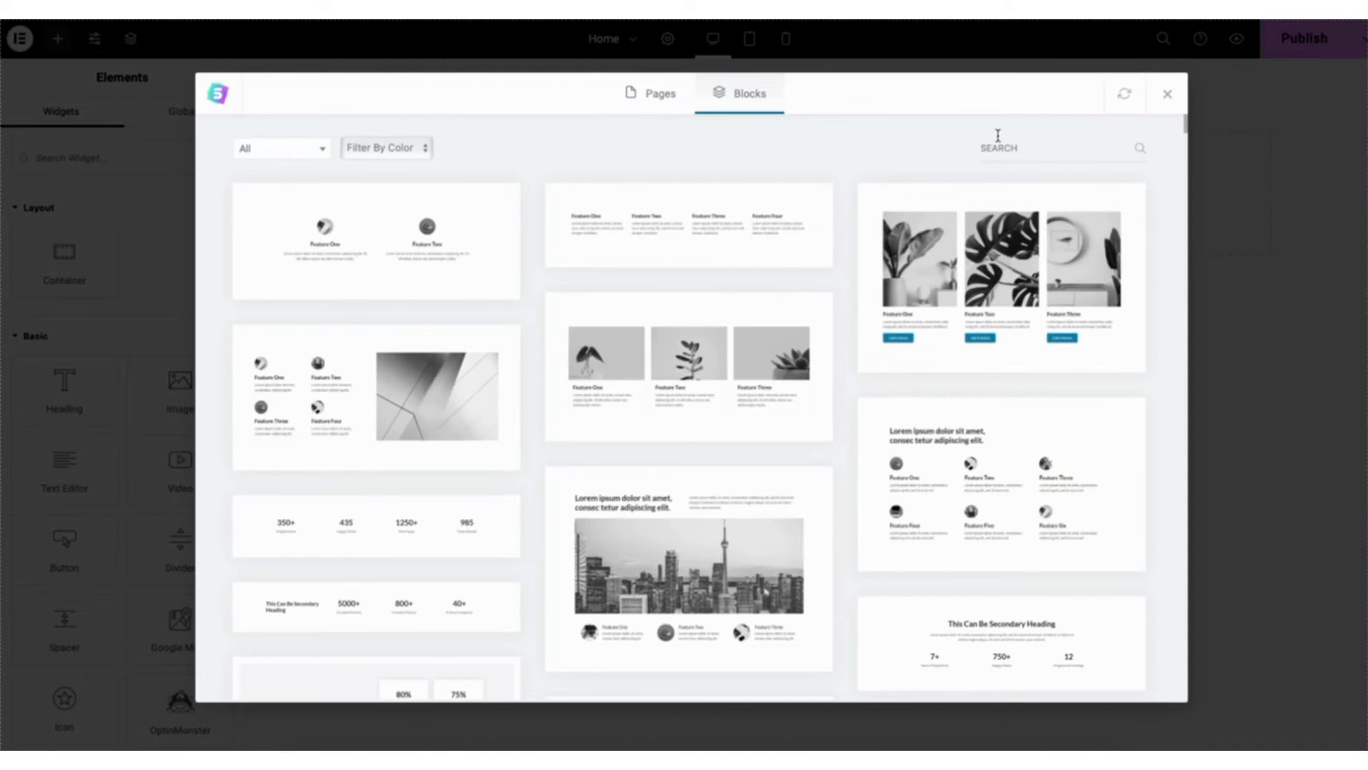
type("portfolio")
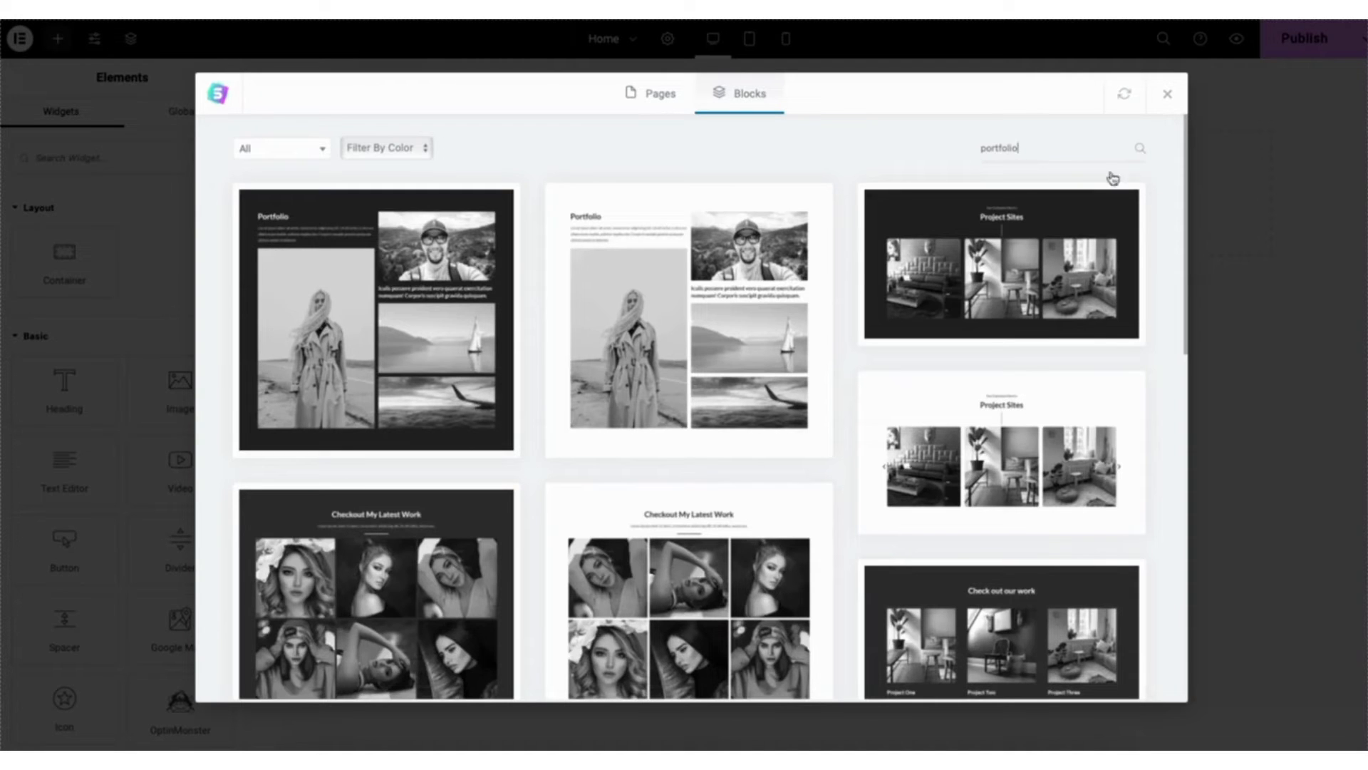
left_click_drag(1186, 170, 1227, 241)
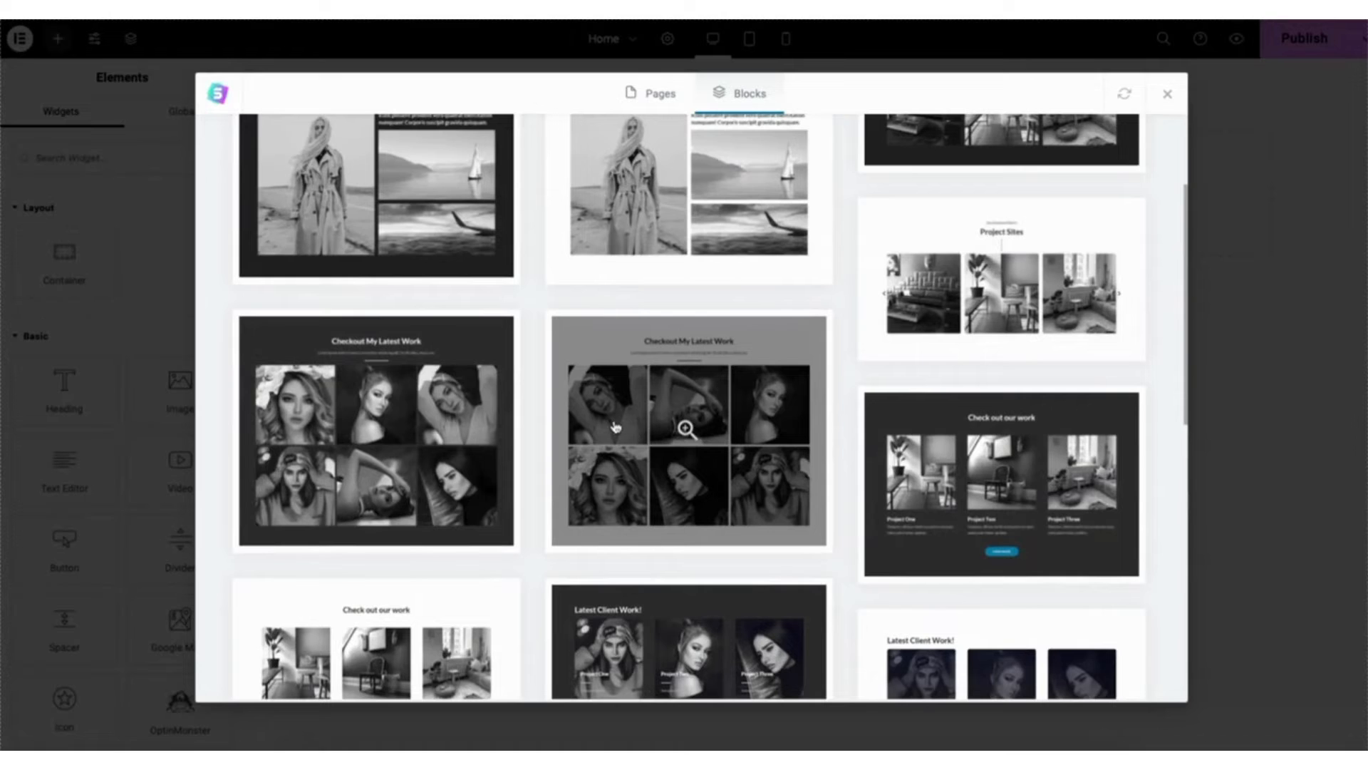
left_click(613, 426)
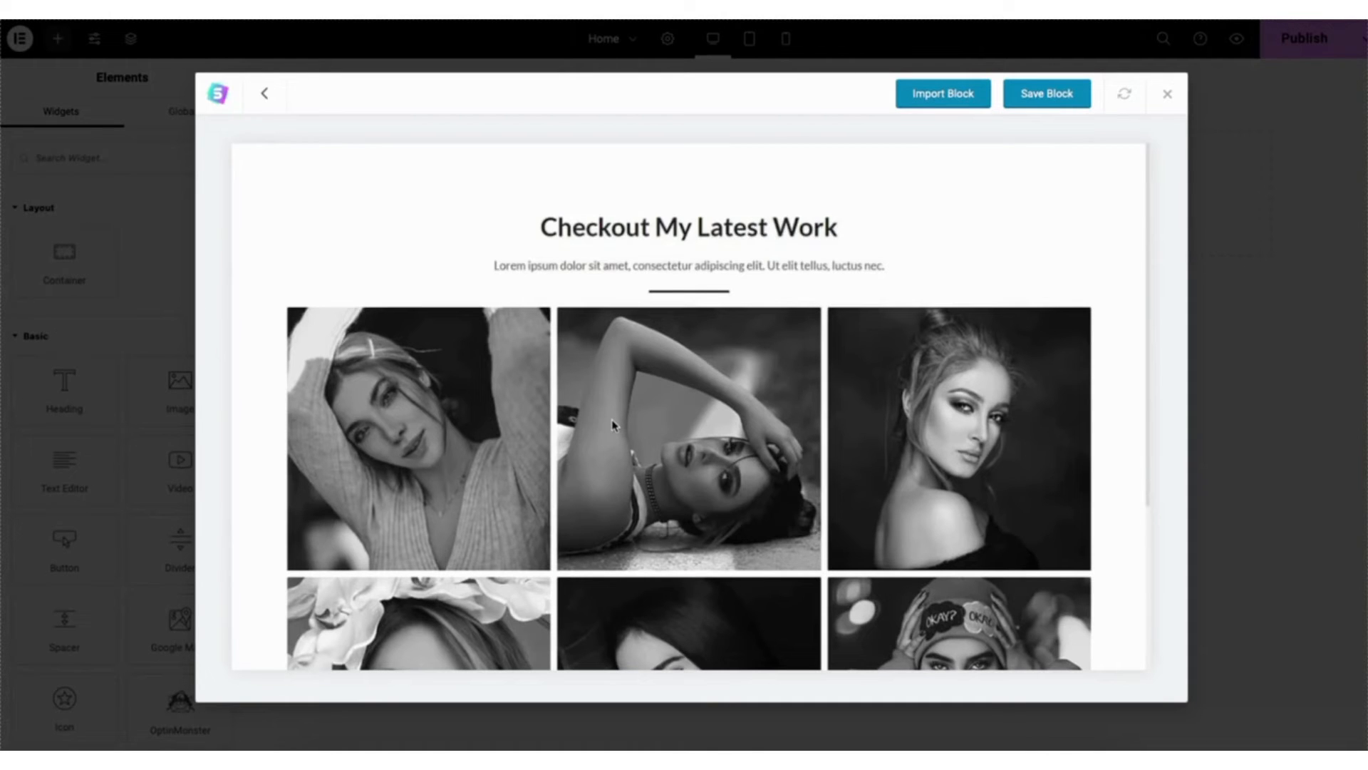
left_click(941, 95)
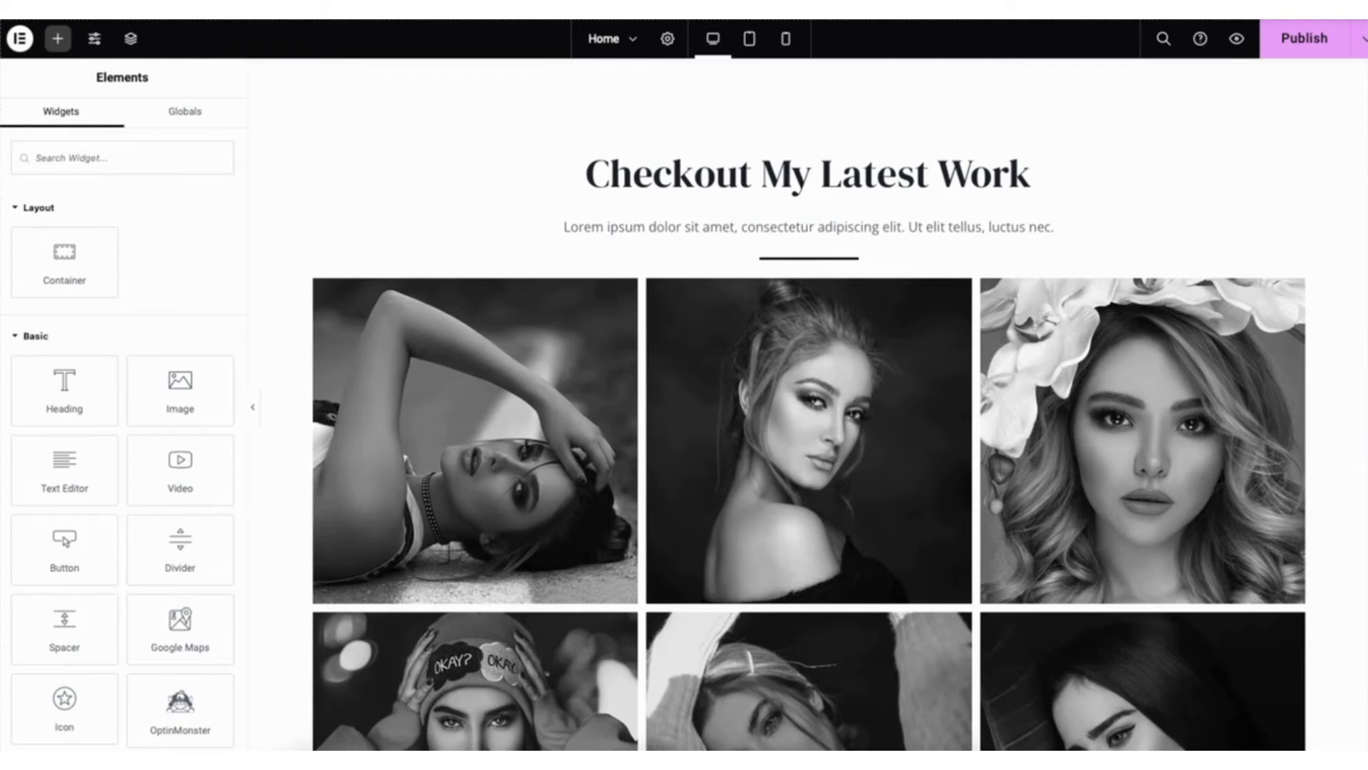
scroll(514, 368, "down", 2)
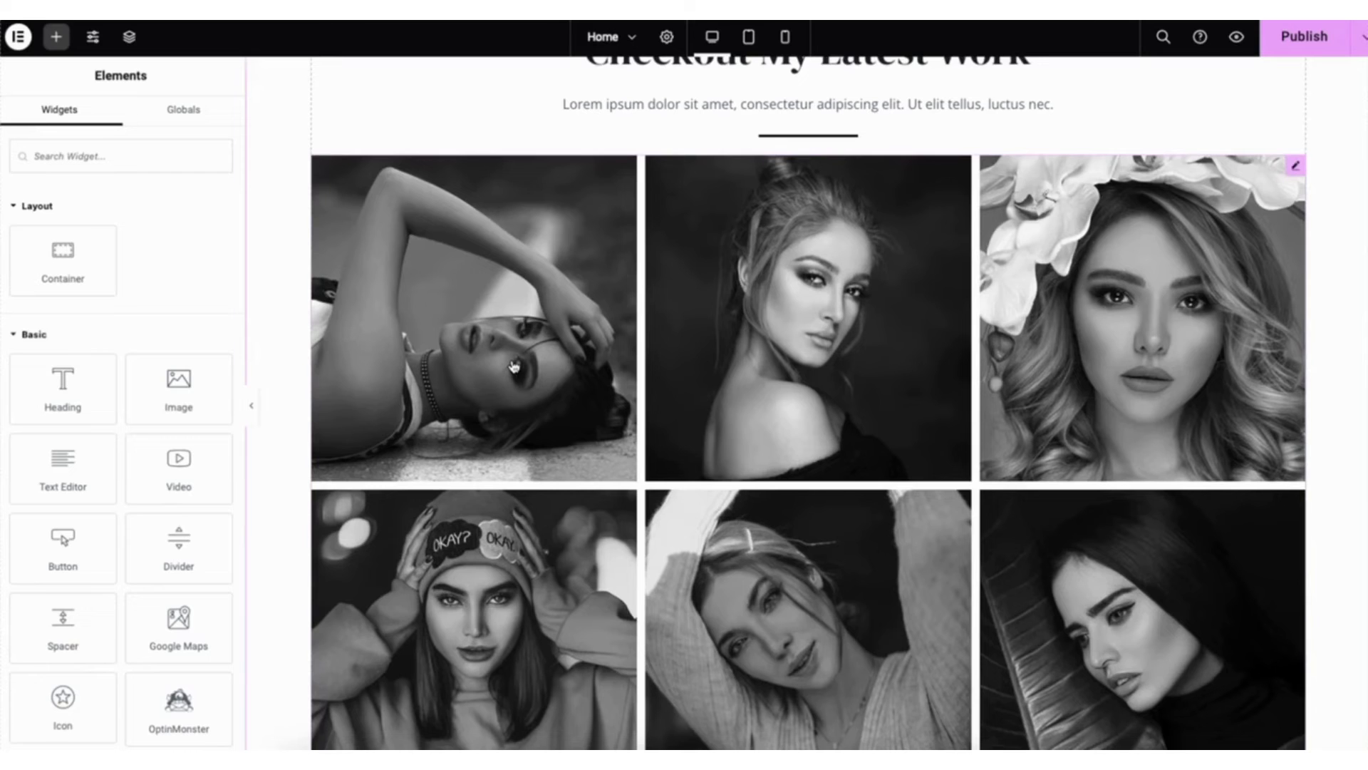
- Add 16 photos from the first three rows of the media library to the Checkout My Latest Work gallery, skipping the duplicate watermelon
left_click(513, 366)
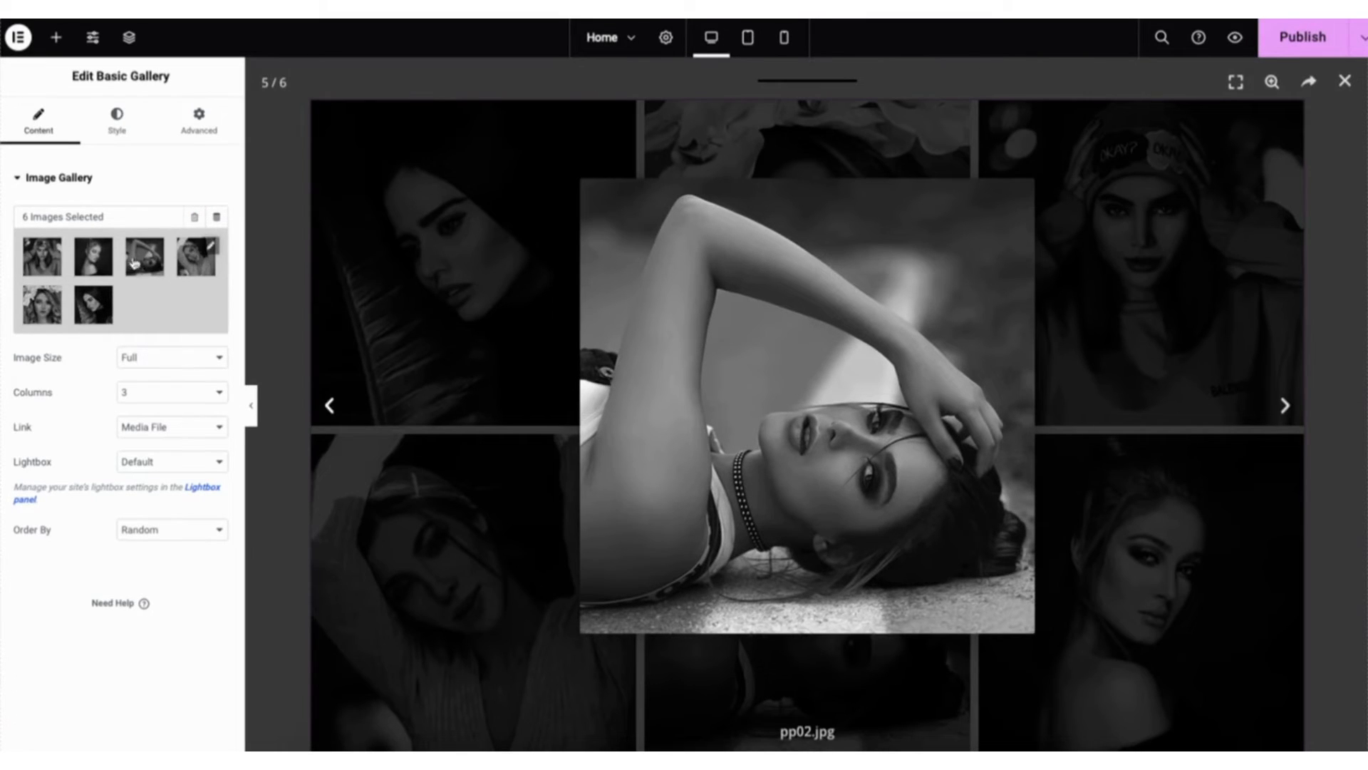
left_click(212, 249)
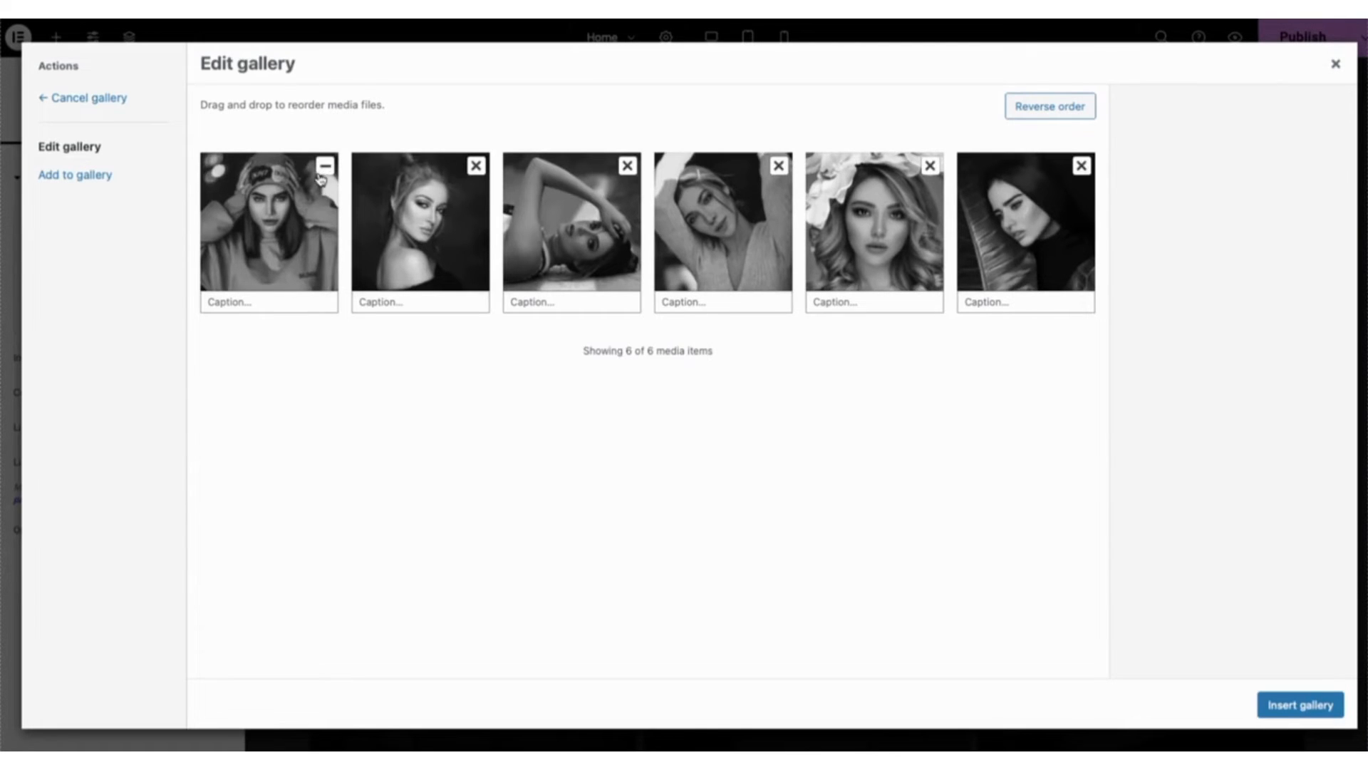
left_click(252, 300)
left_click(81, 176)
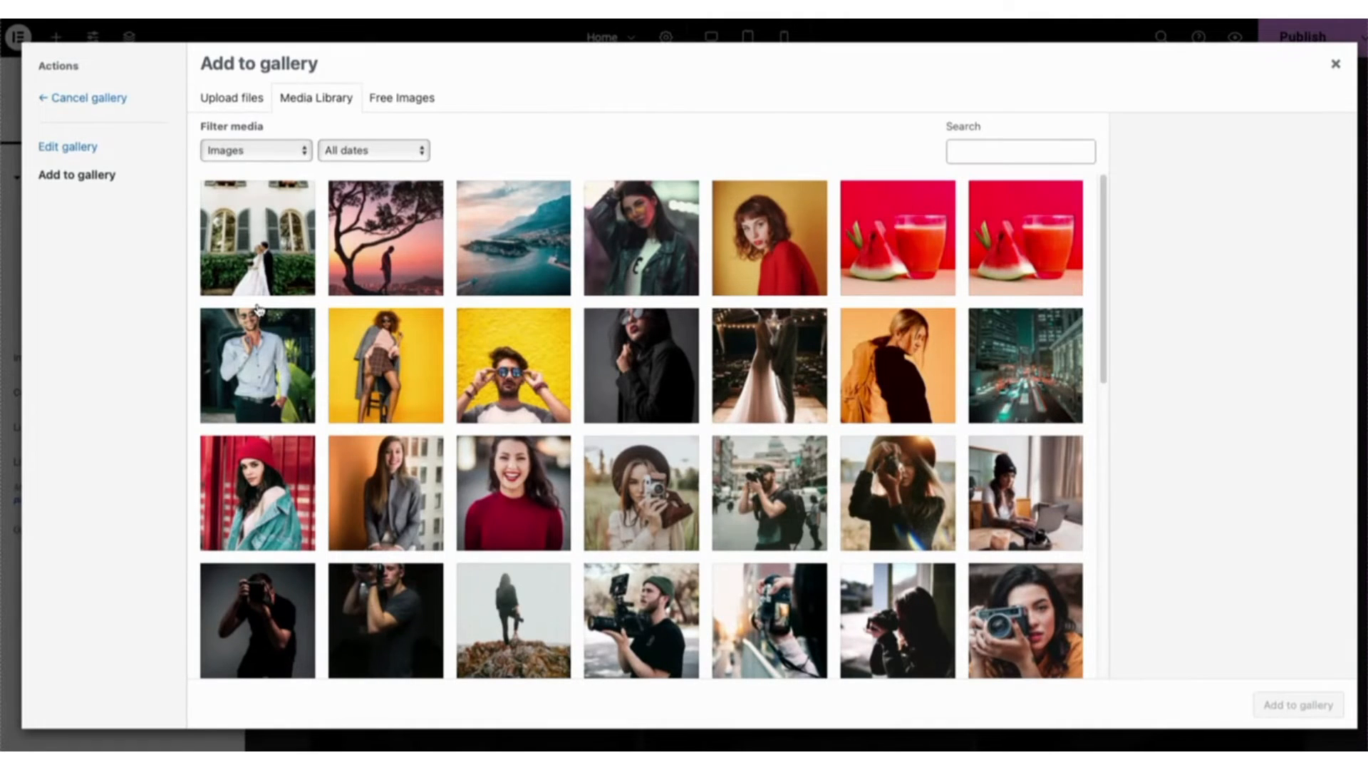
left_click(258, 256)
left_click(385, 243)
left_click(513, 246)
left_click(641, 246)
left_click(770, 246)
left_click(891, 246)
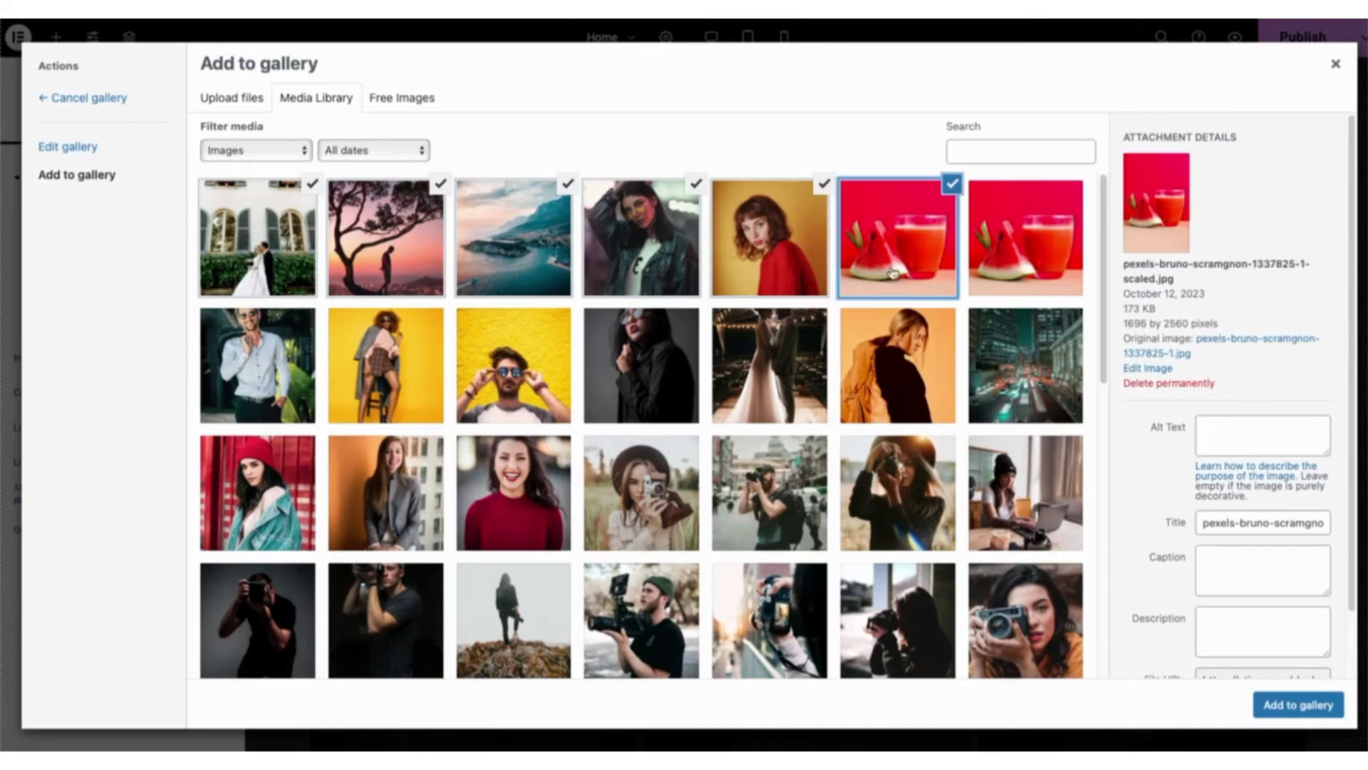
left_click(384, 492, "shift")
left_click(513, 492)
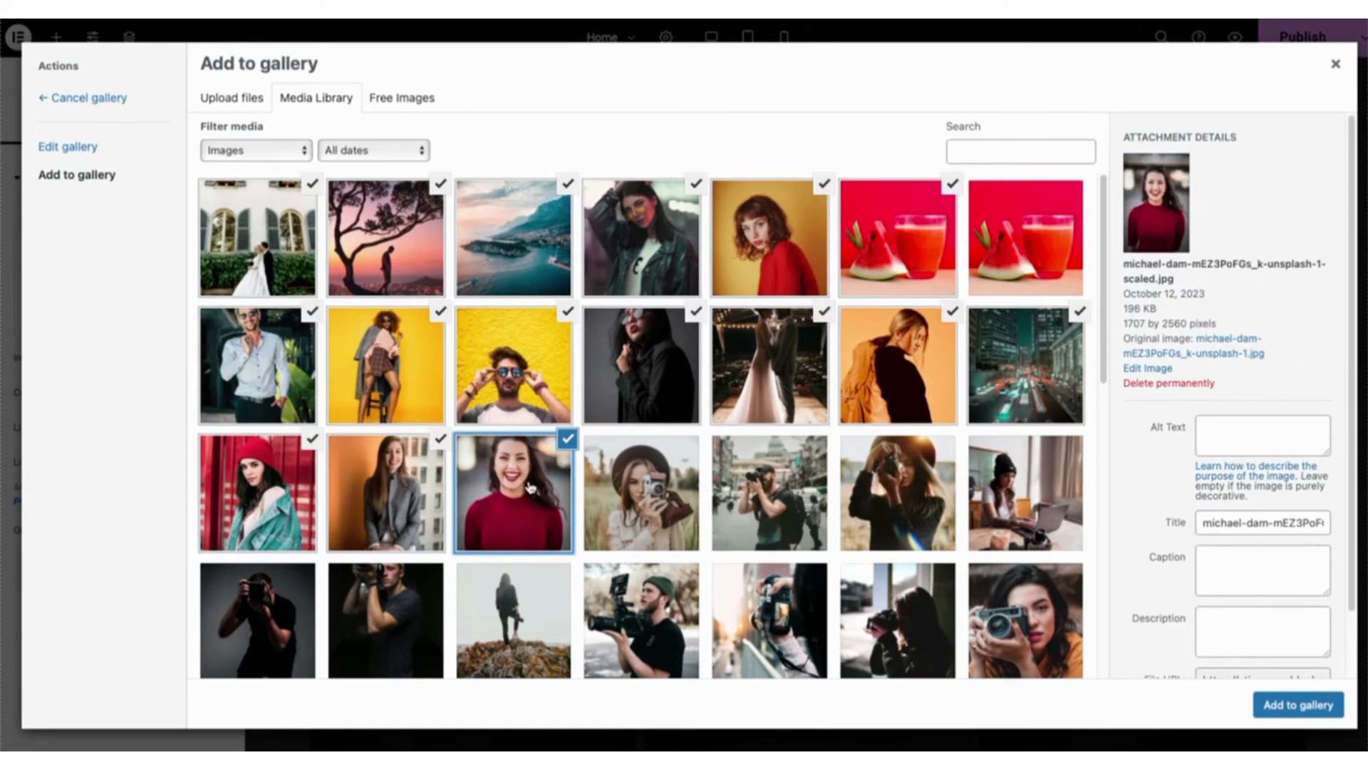
left_click(1276, 708)
- Remove the six black-and-white sample portraits, insert the updated gallery and close the enlarged photo preview
left_click(323, 167)
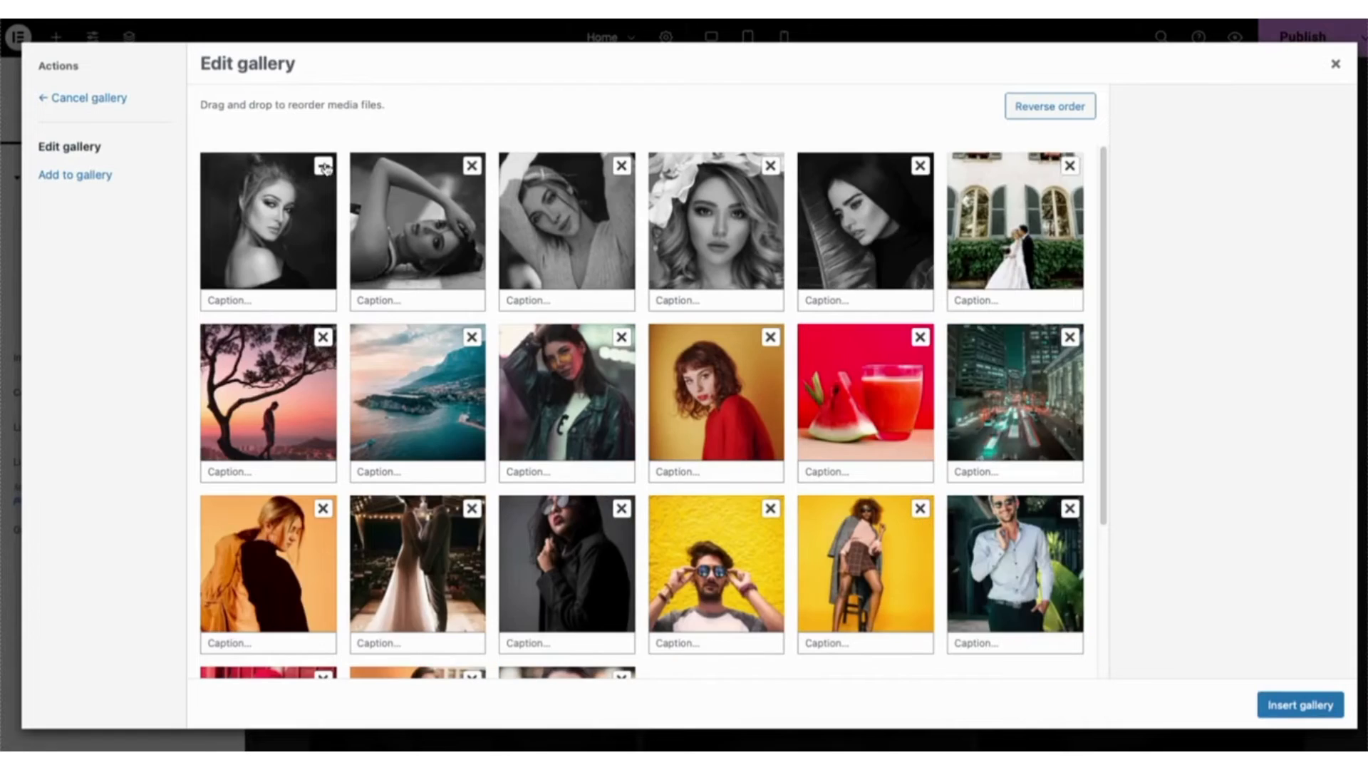
left_click(324, 166)
left_click(324, 167)
left_click(325, 167)
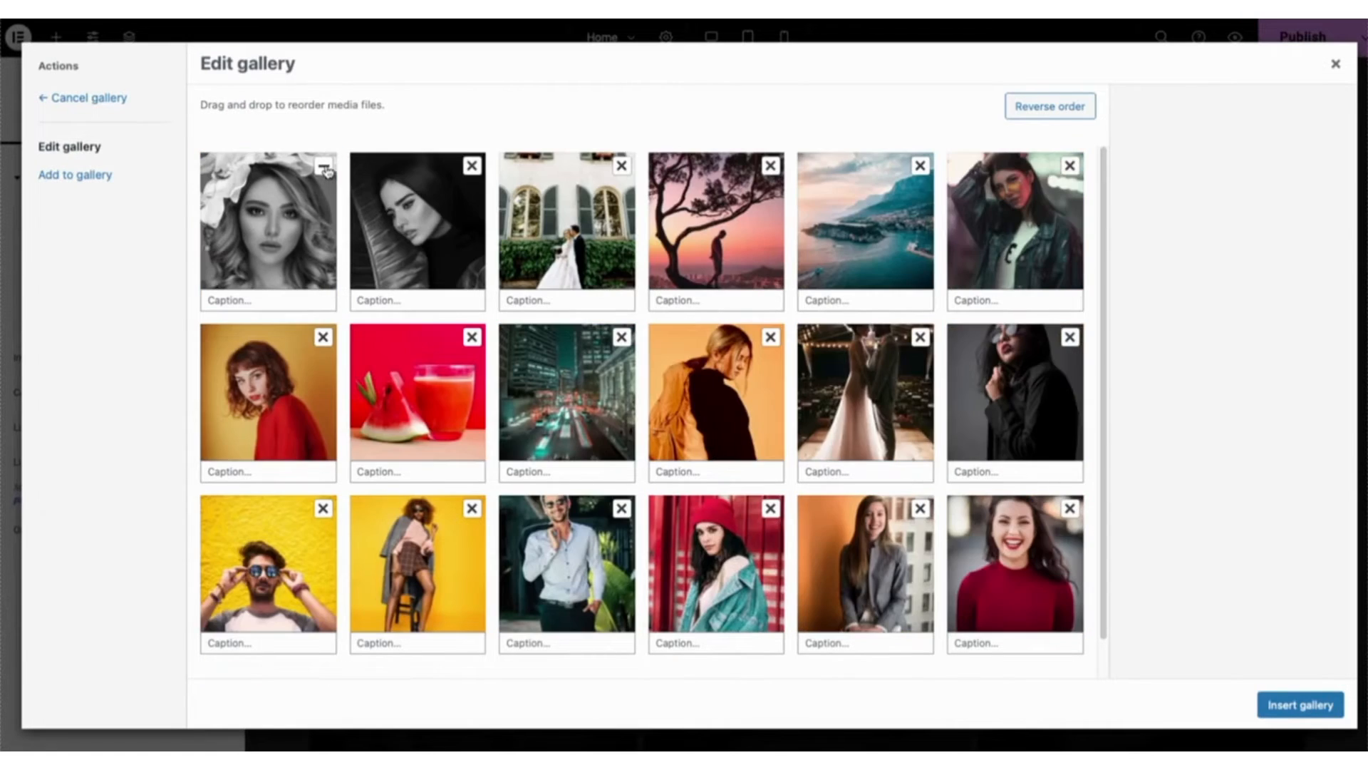
left_click(324, 166)
left_click(324, 167)
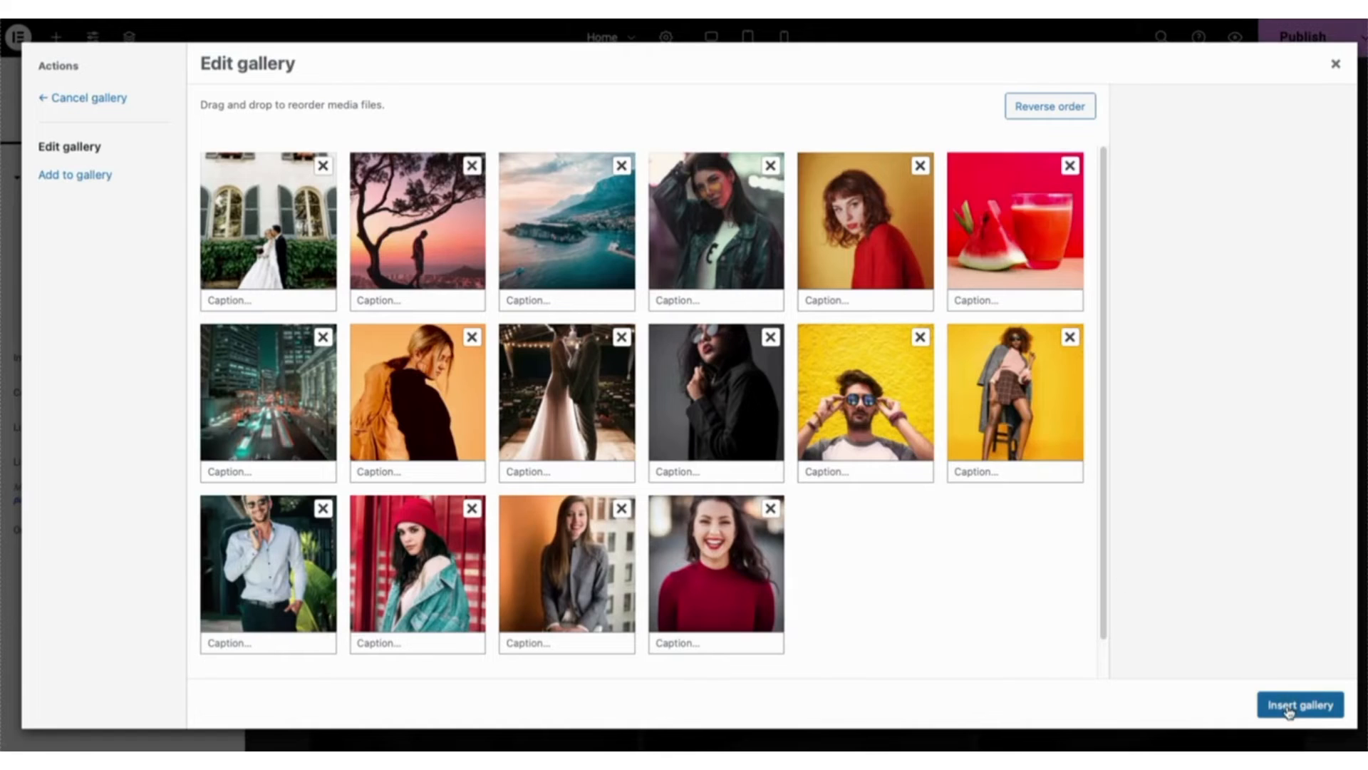
left_click(1292, 703)
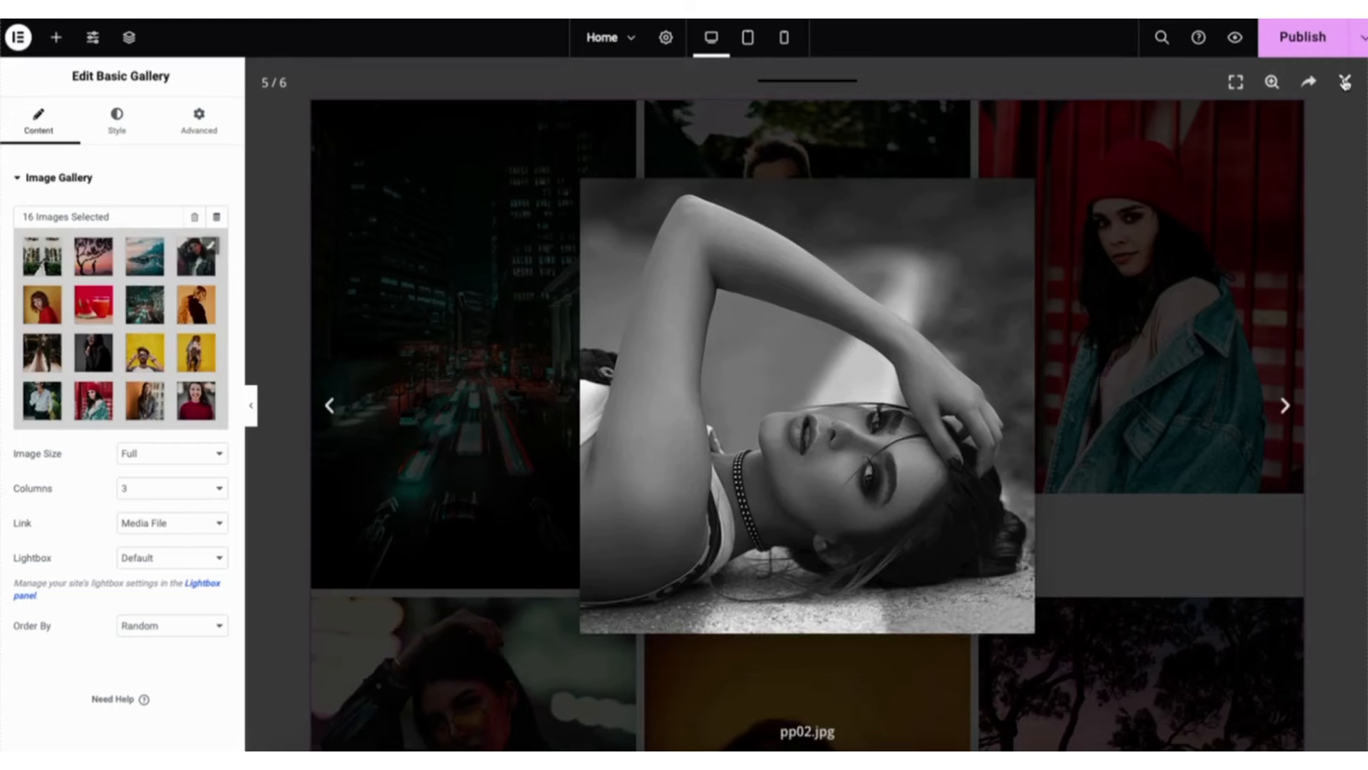
left_click(1345, 82)
scroll(805, 399, "down", 10)
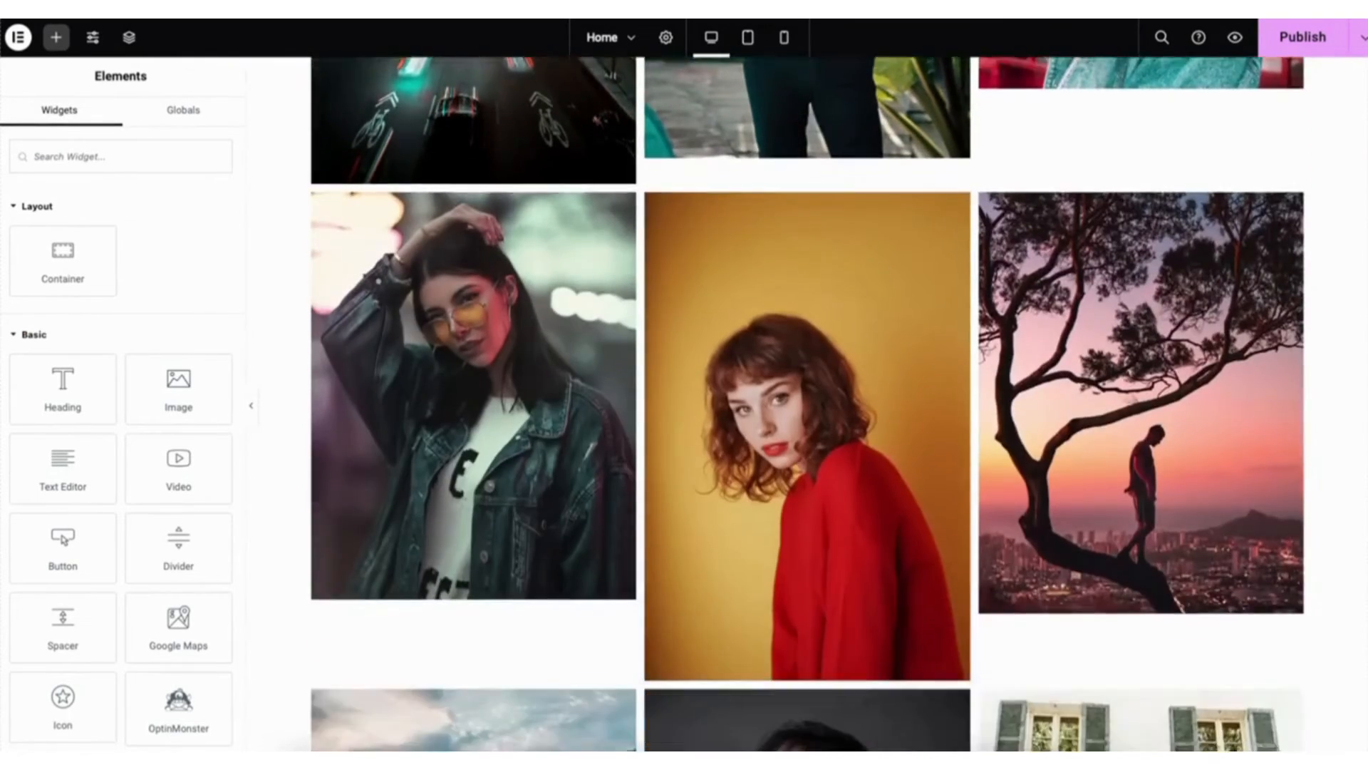
scroll(807, 402, "down", 15)
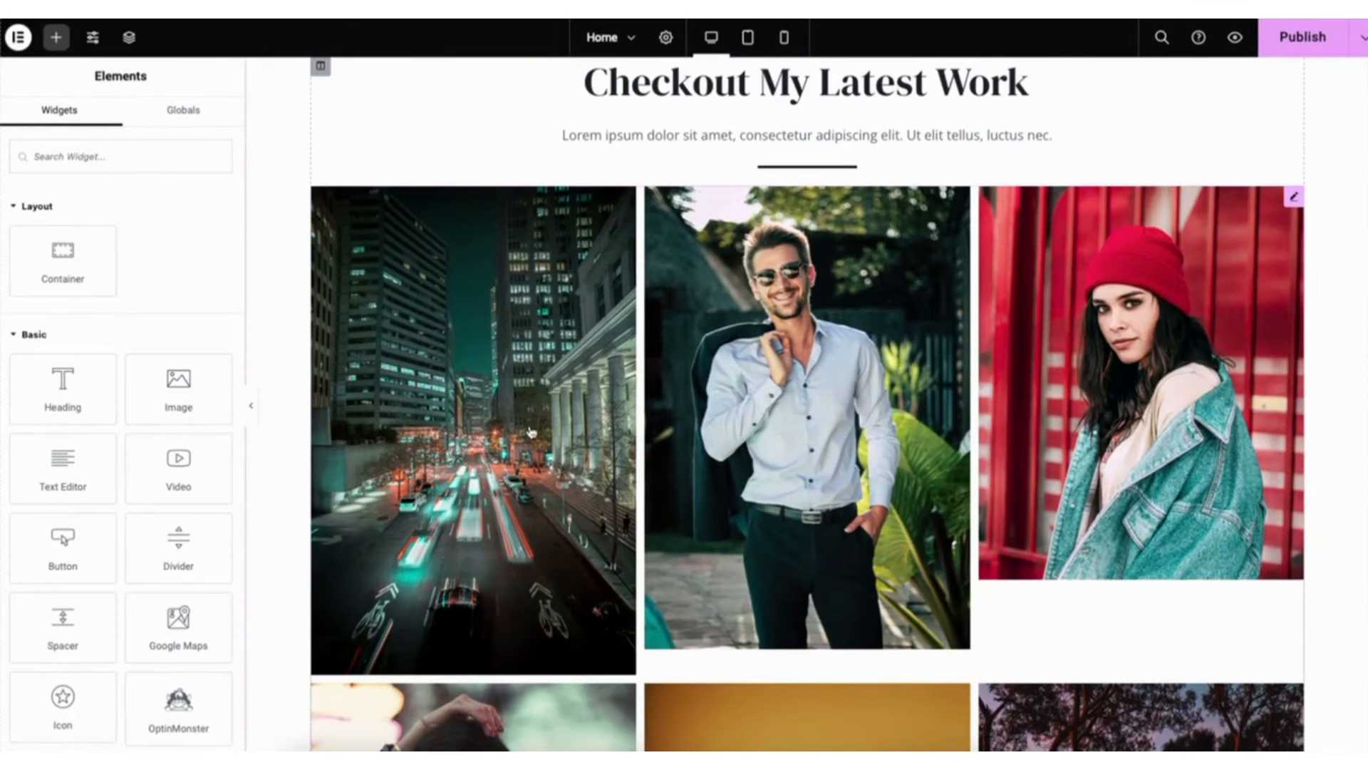
- Review the gallery's image size, column and lightbox options, and advance to the second photo in the enlarged preview
left_click(519, 421)
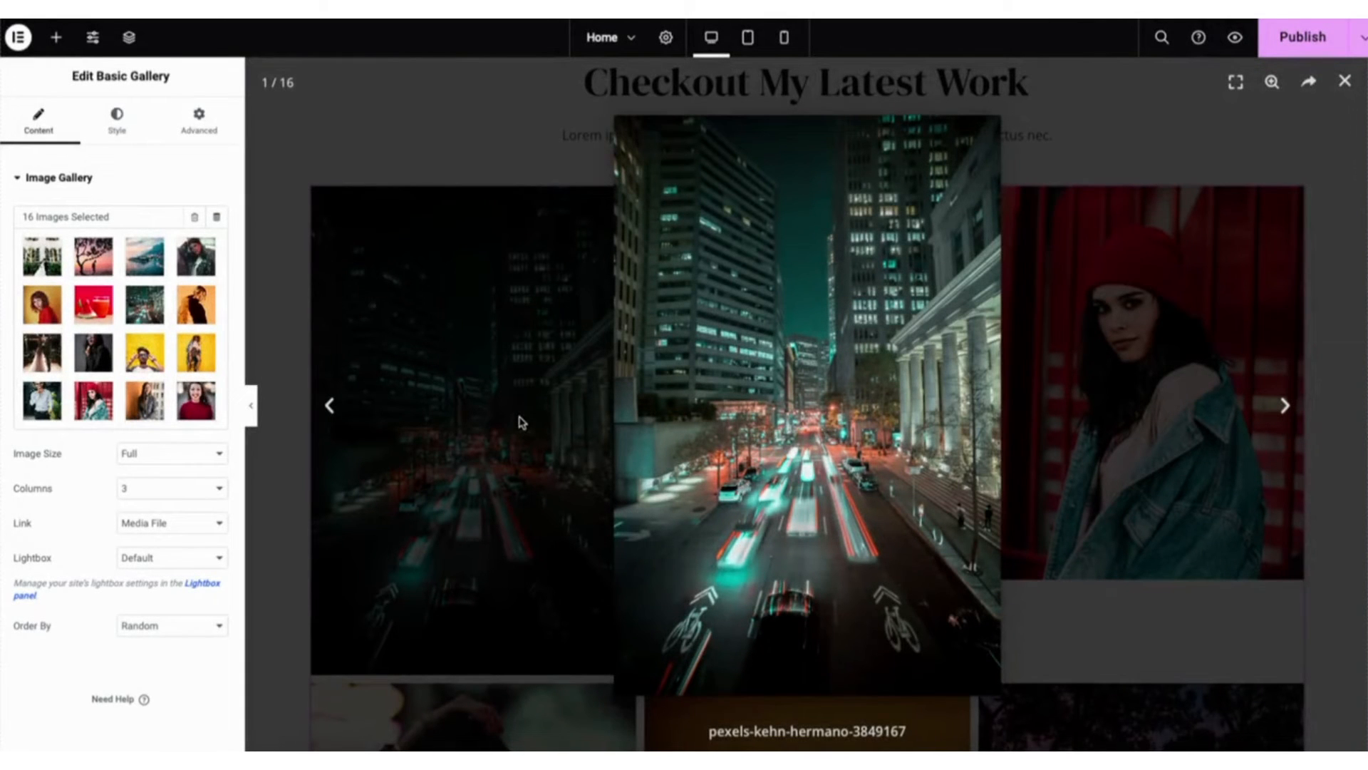
left_click(171, 452)
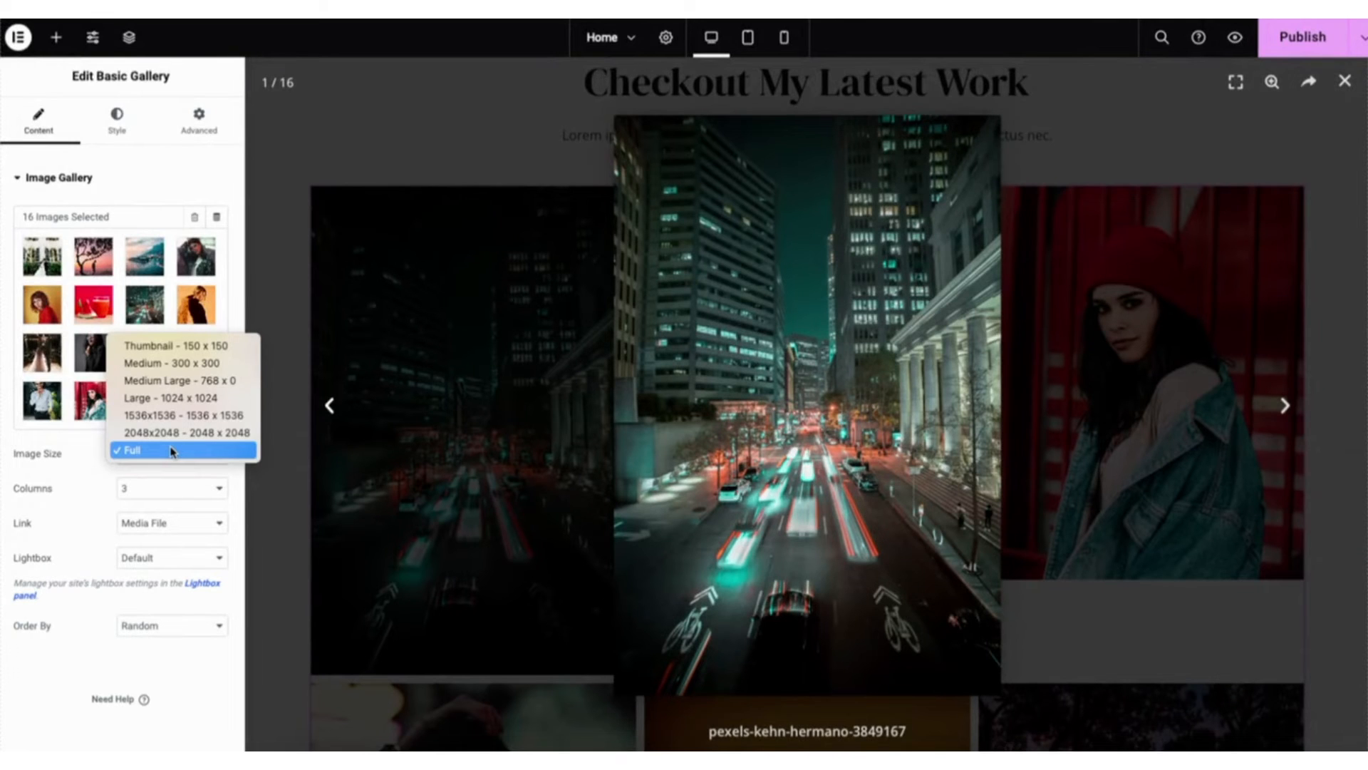
left_click(171, 450)
left_click(162, 489)
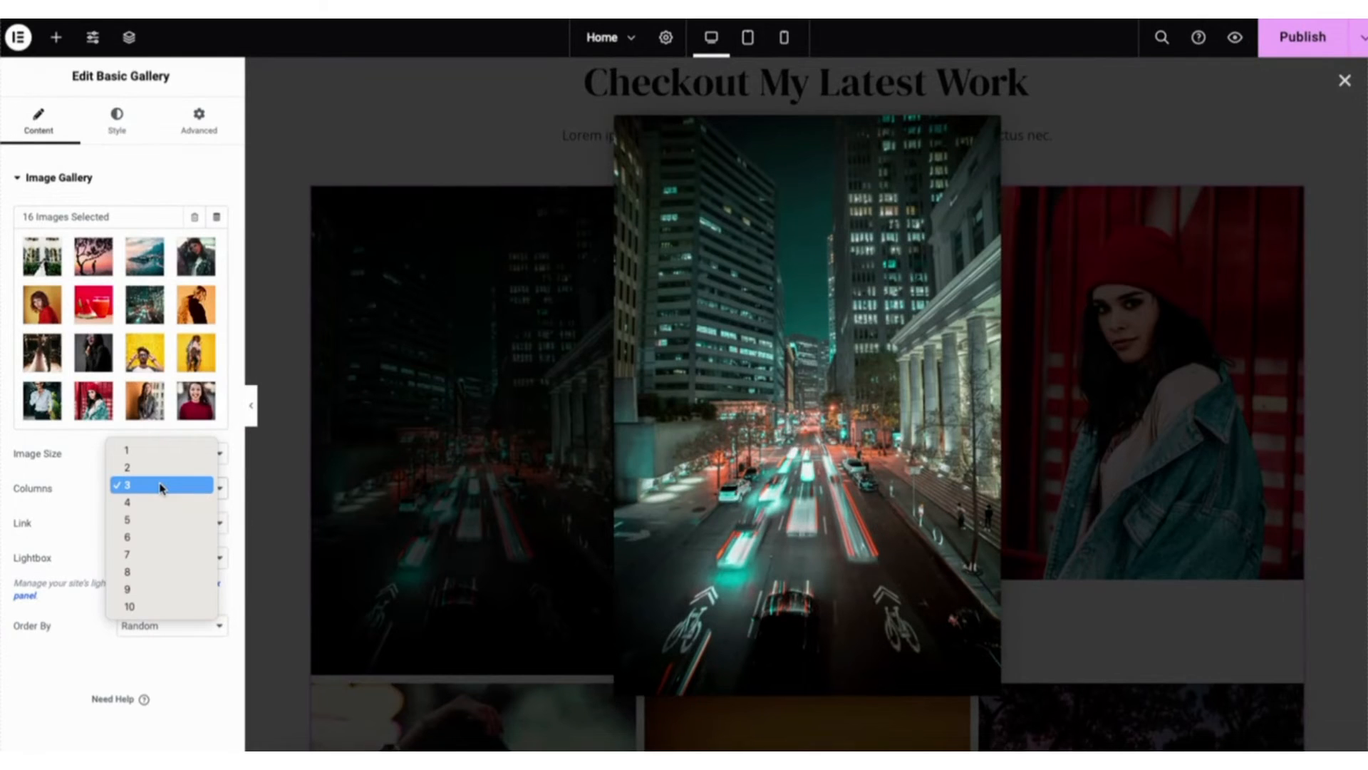
left_click(162, 486)
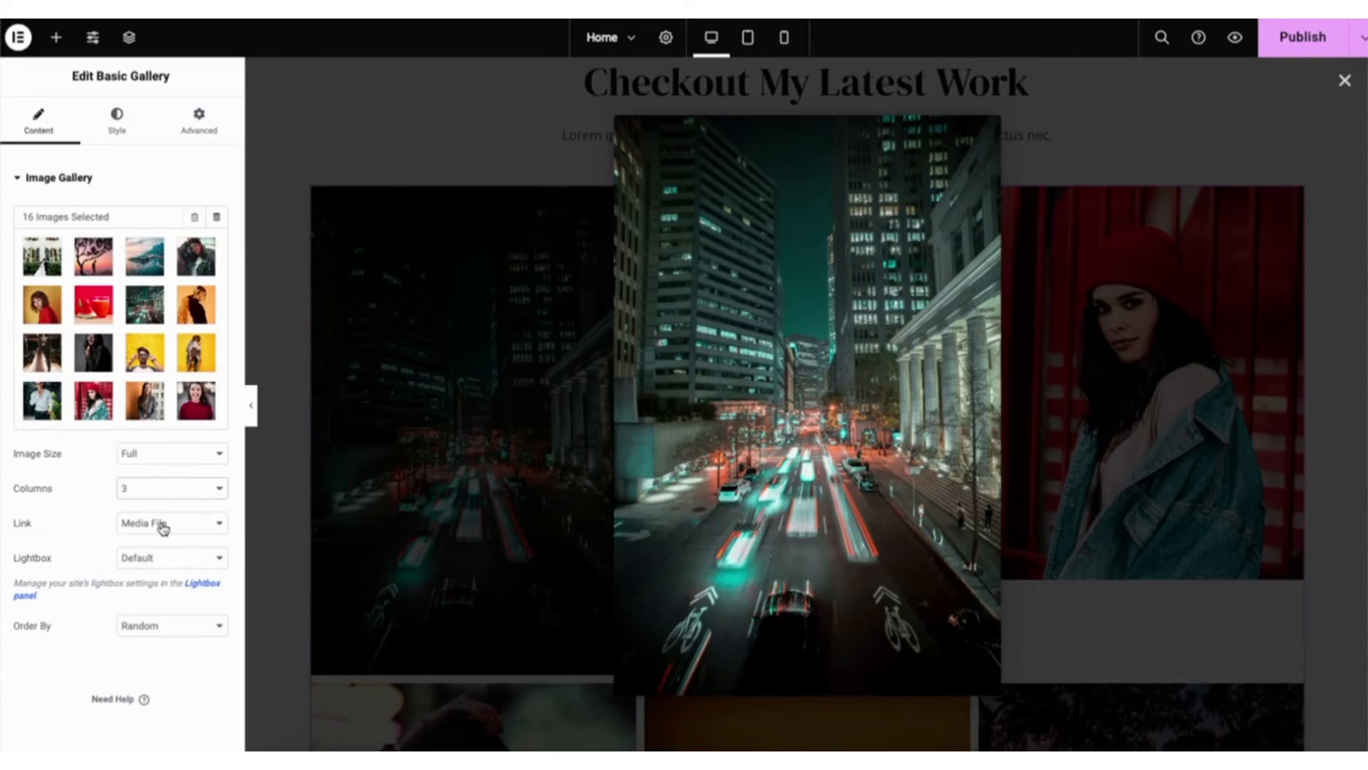
left_click(153, 563)
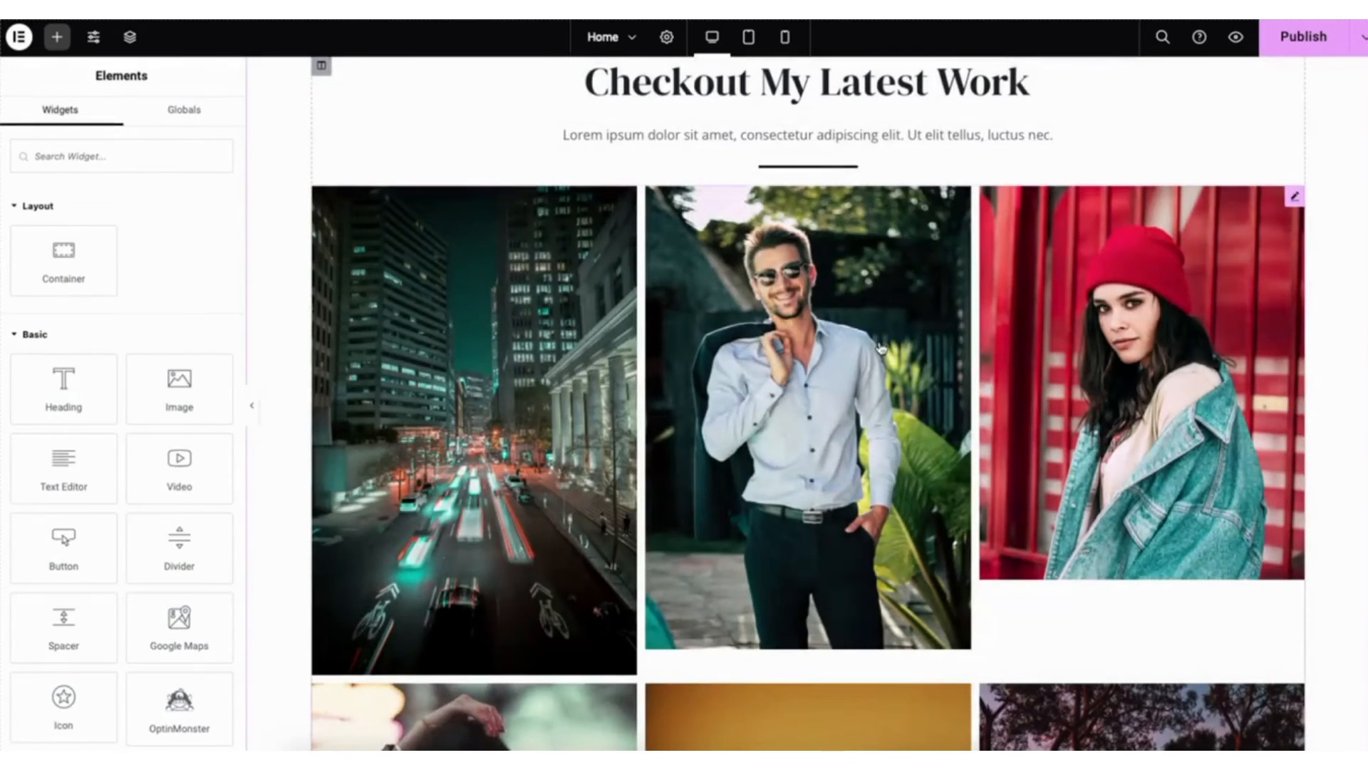
left_click(880, 349)
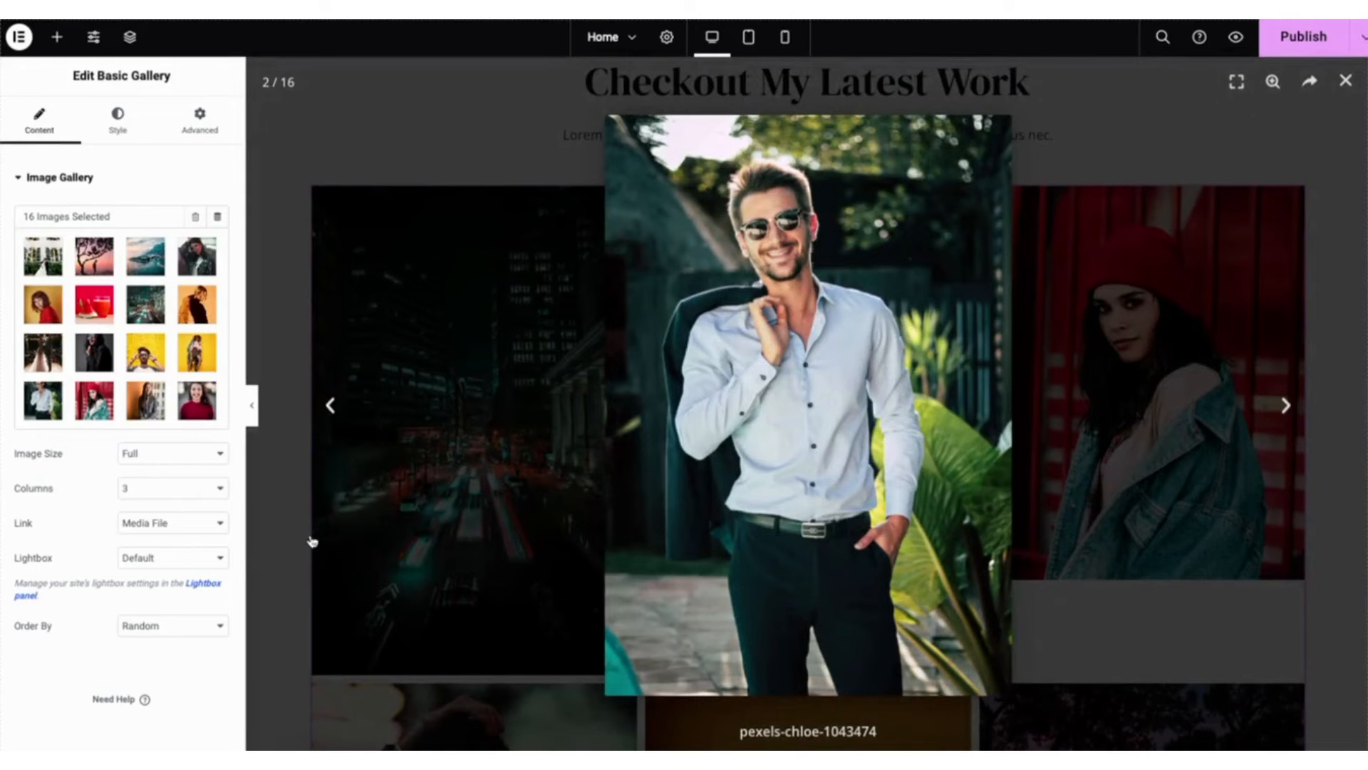
- Set the gallery's Lightbox option to No, close the enlarged preview and test a gallery photo
left_click(147, 560)
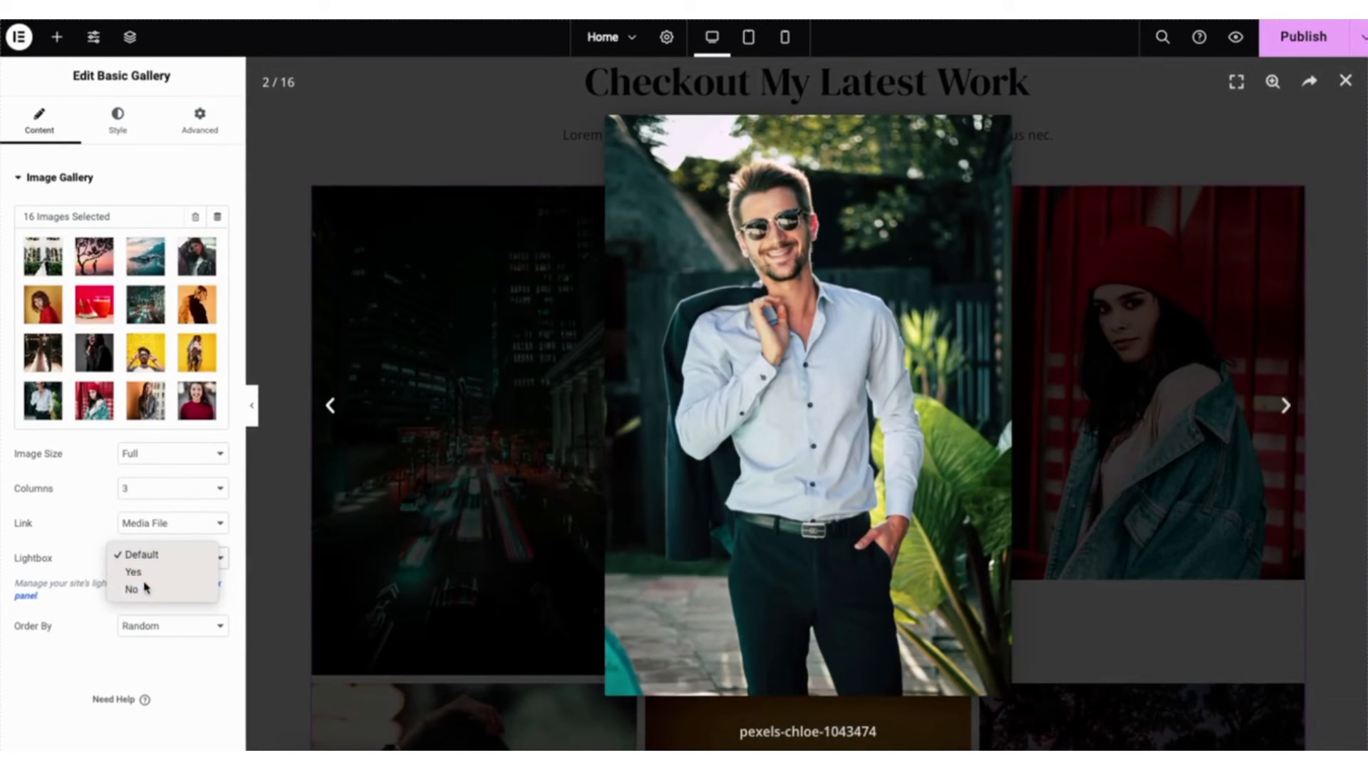
left_click(137, 589)
left_click(1346, 81)
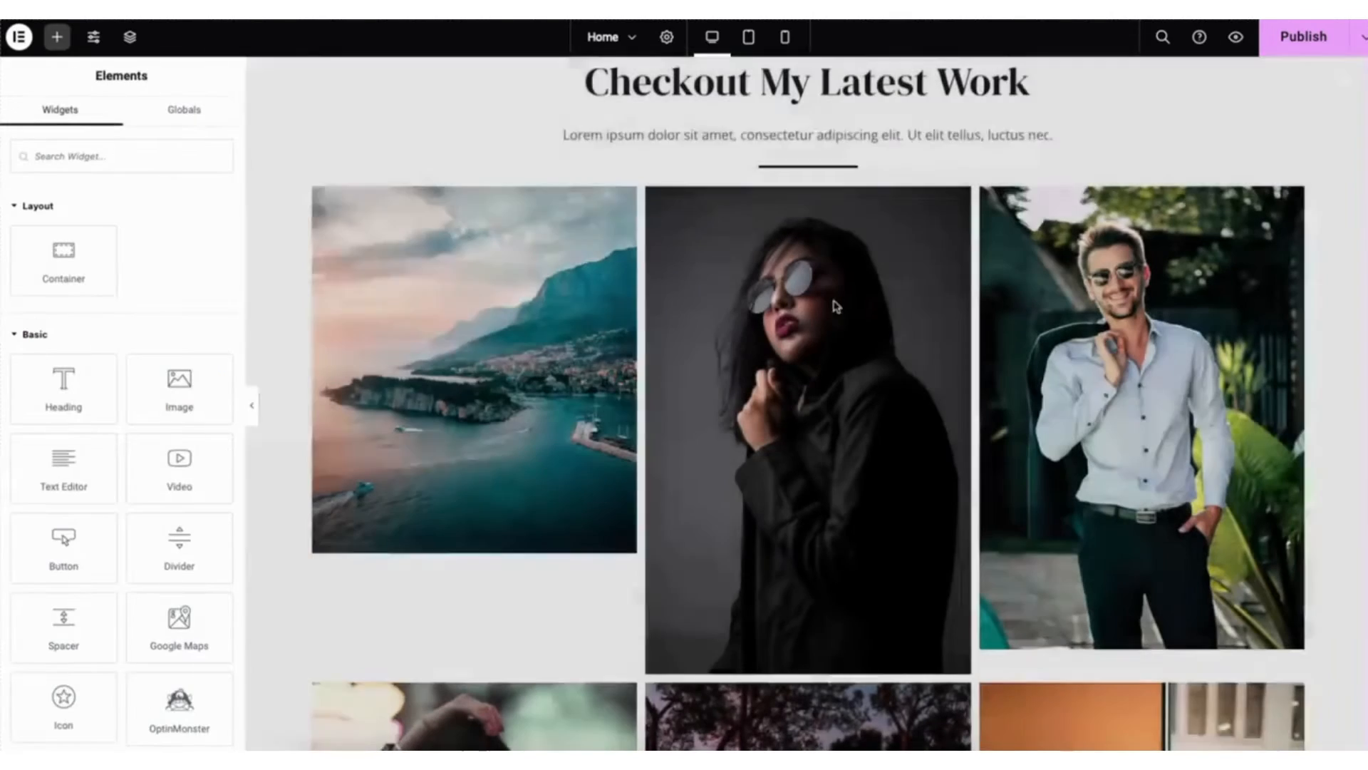
left_click(814, 342)
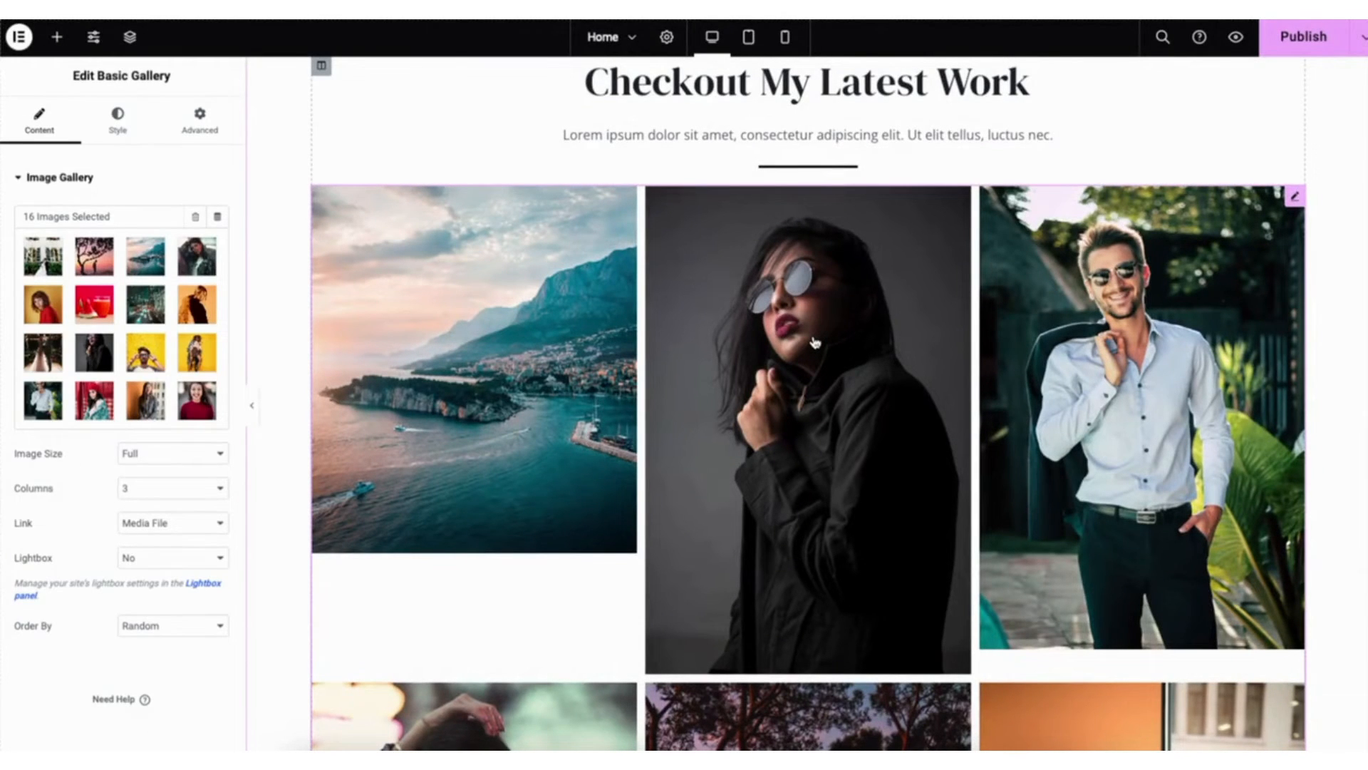
- Examine the gallery's image order choices, its border type options and its caption display settings
left_click(135, 632)
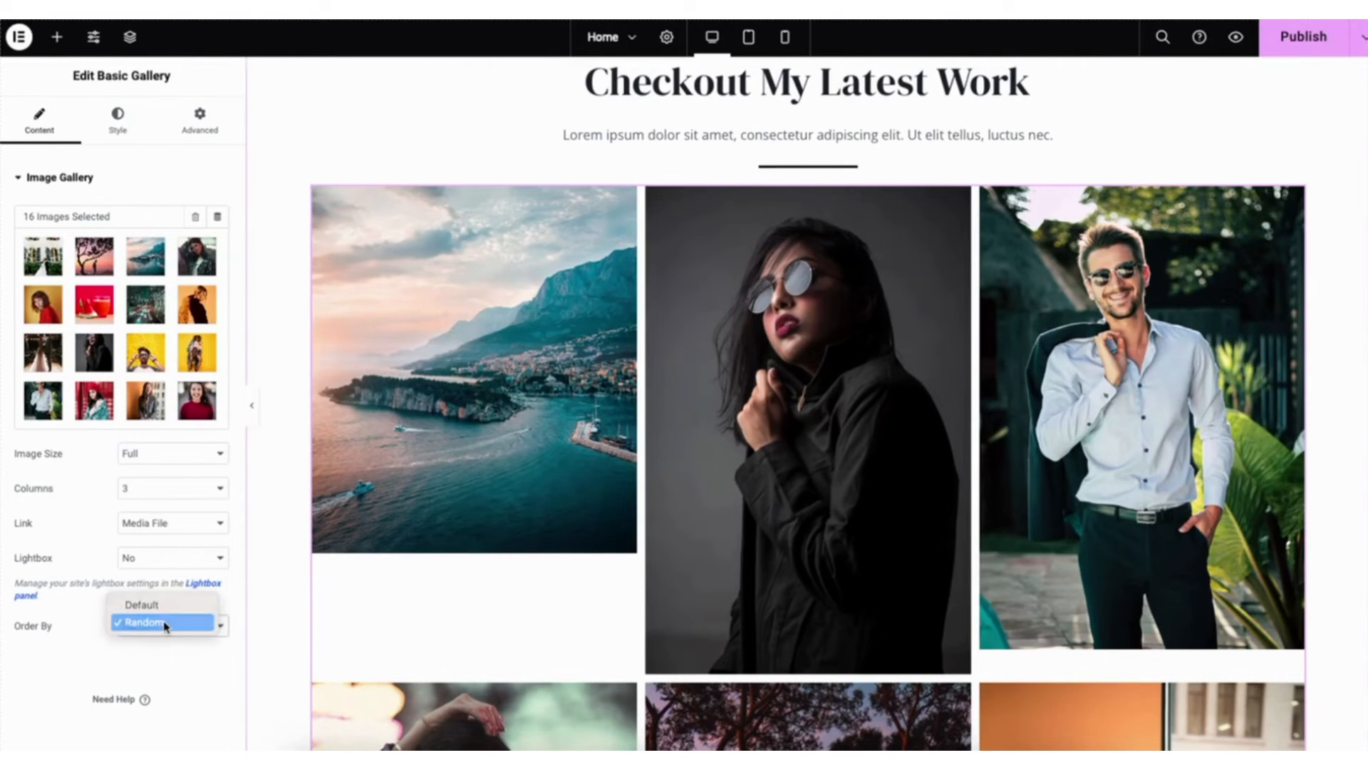
left_click(165, 623)
left_click(118, 121)
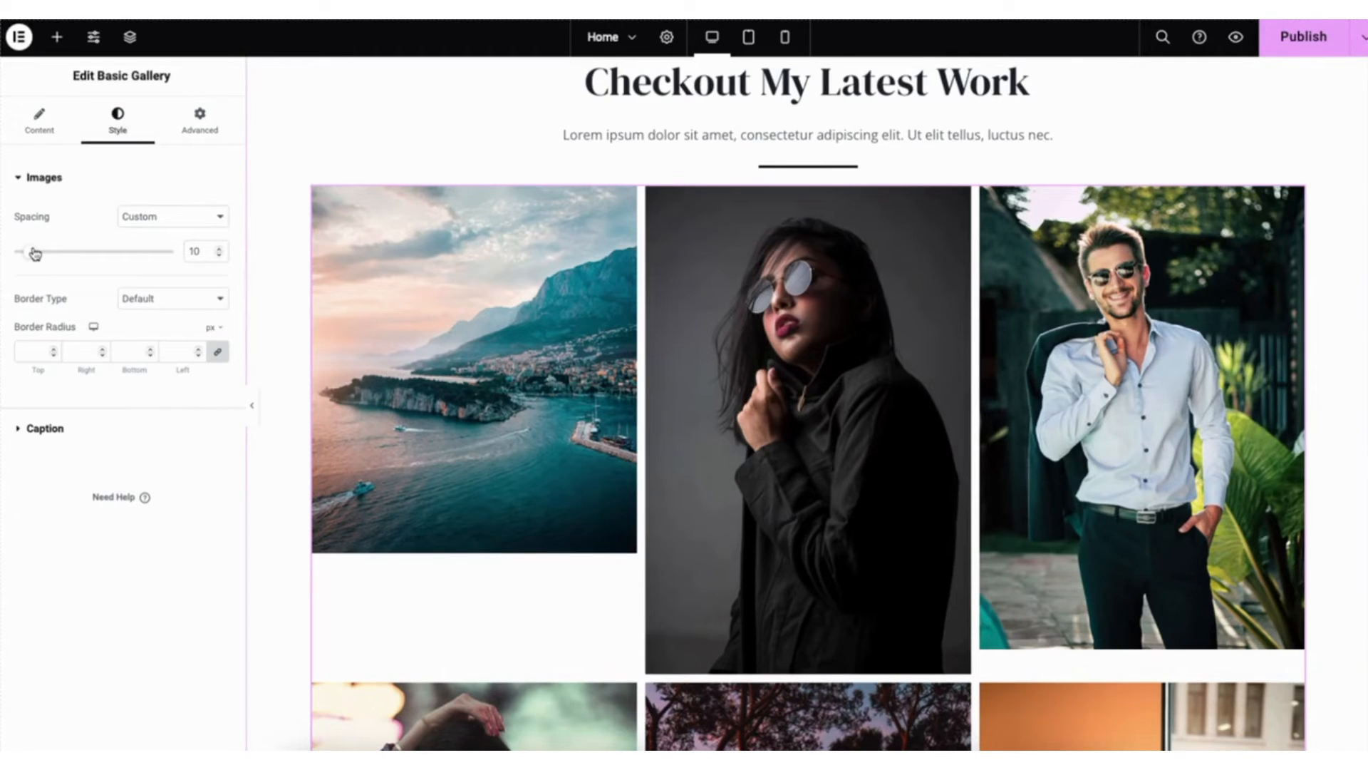
left_click(145, 299)
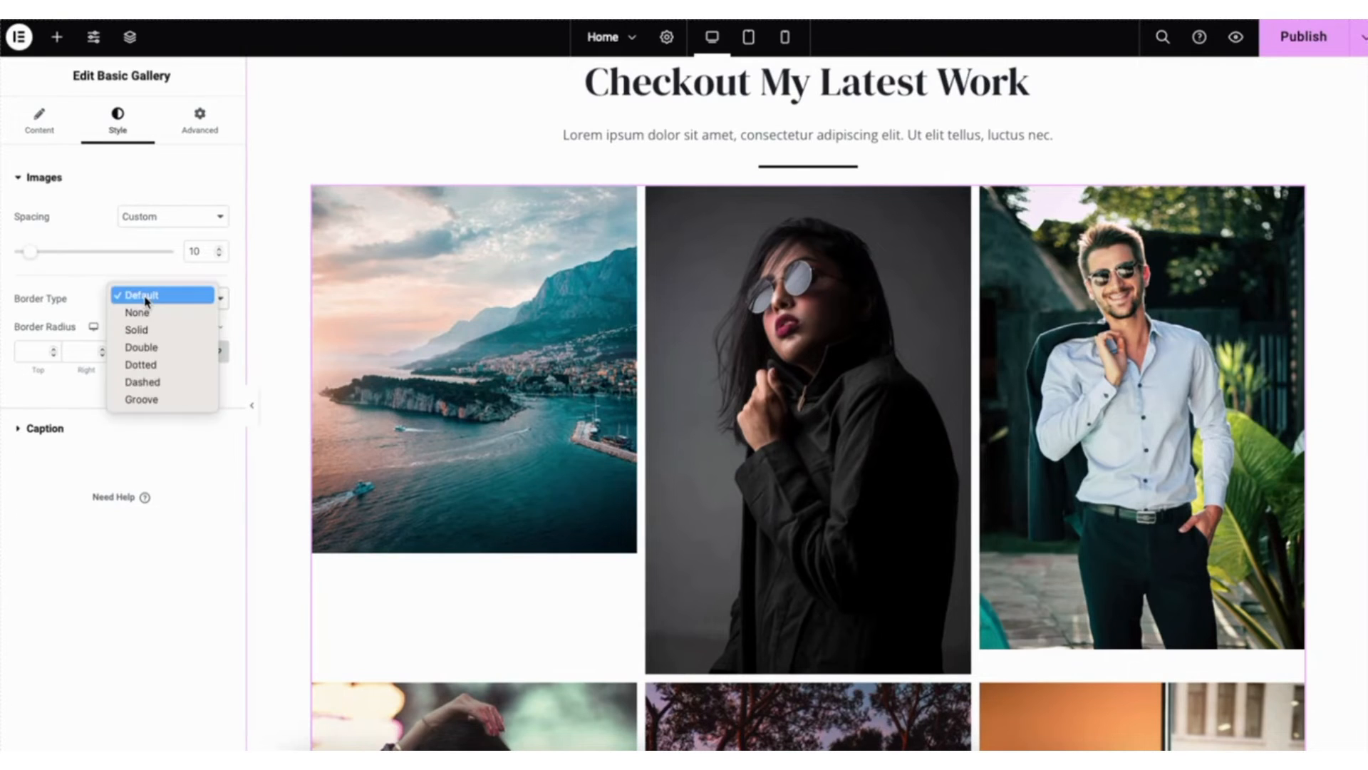
left_click(145, 301)
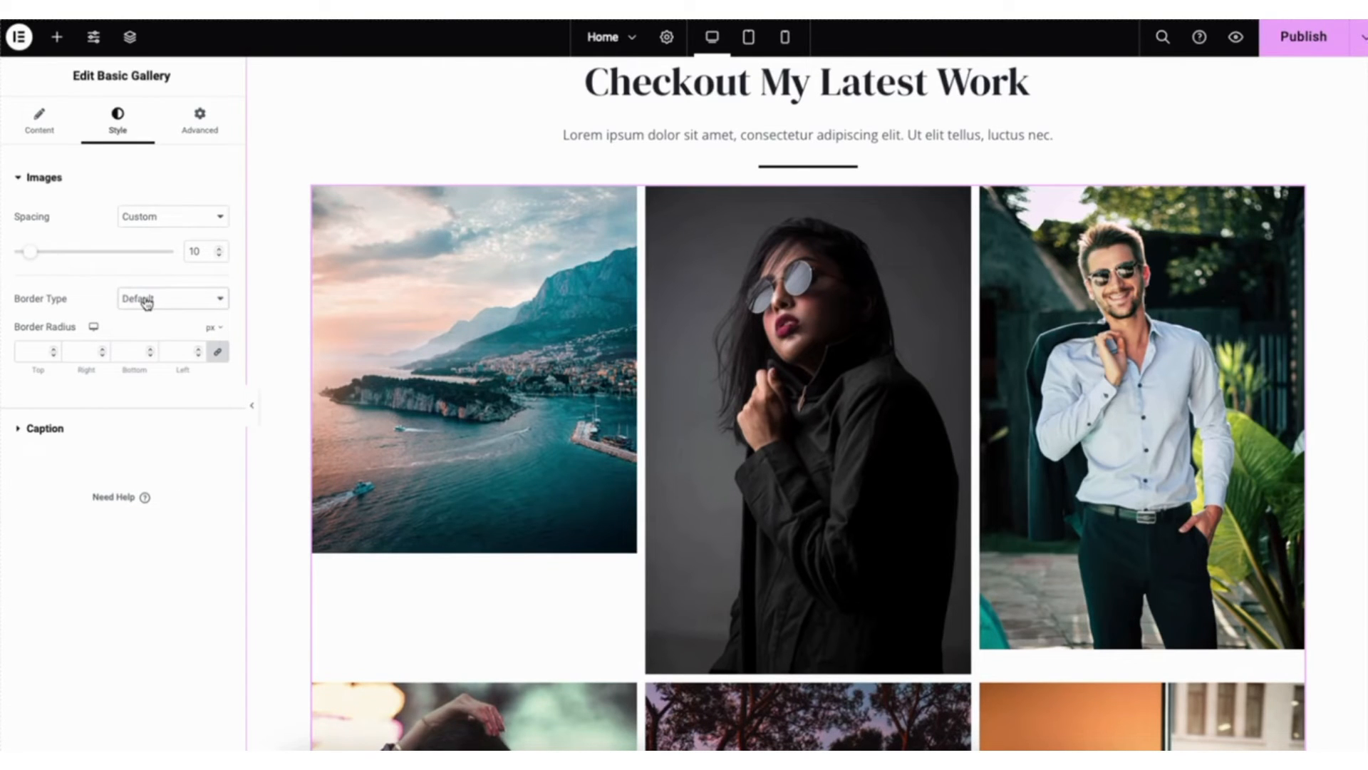
left_click(44, 430)
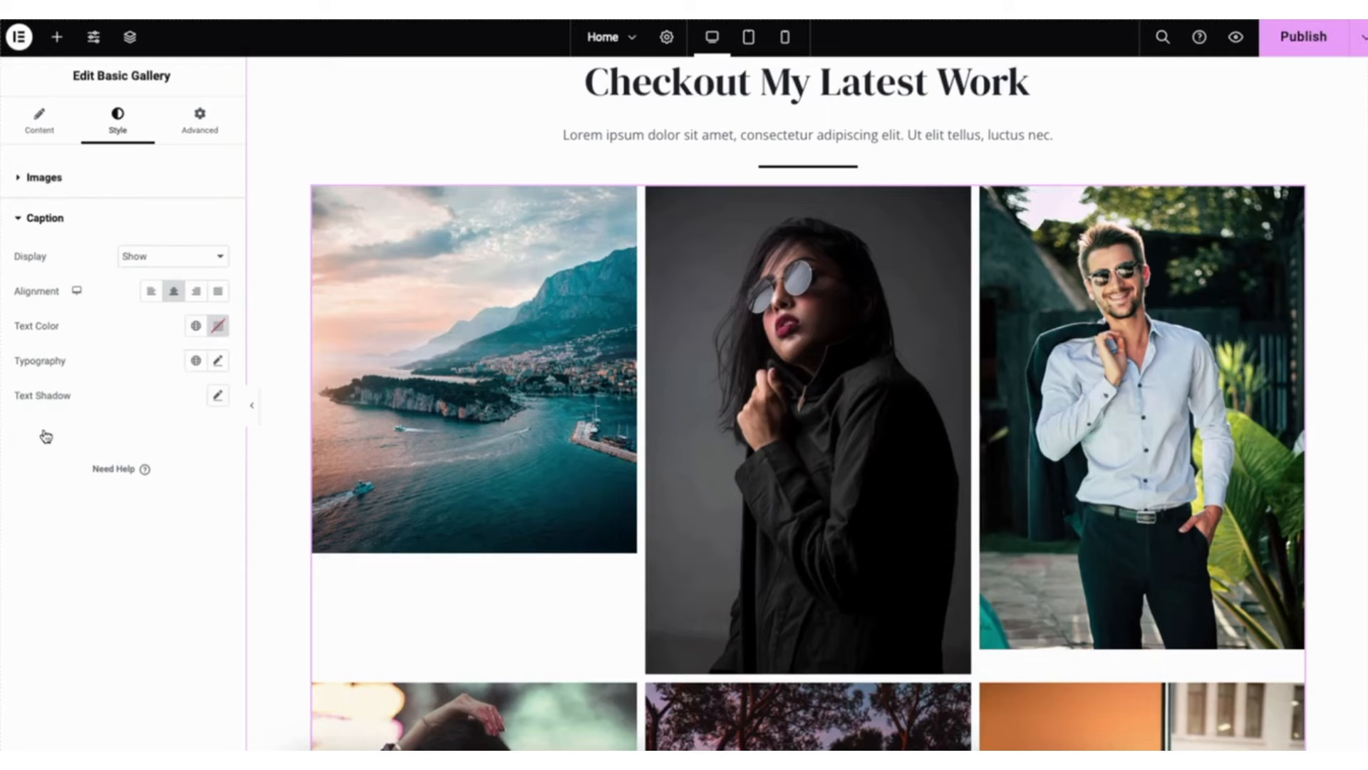
left_click(150, 256)
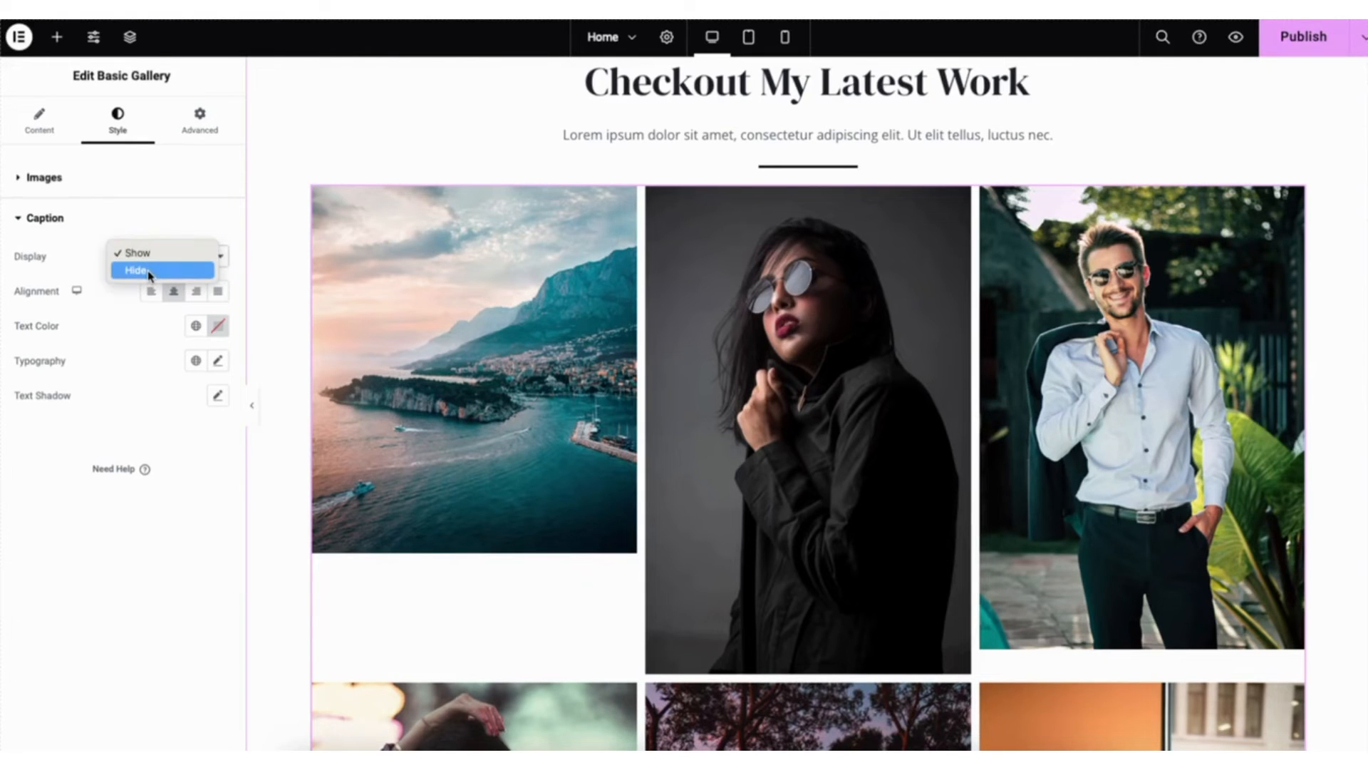
left_click(155, 220)
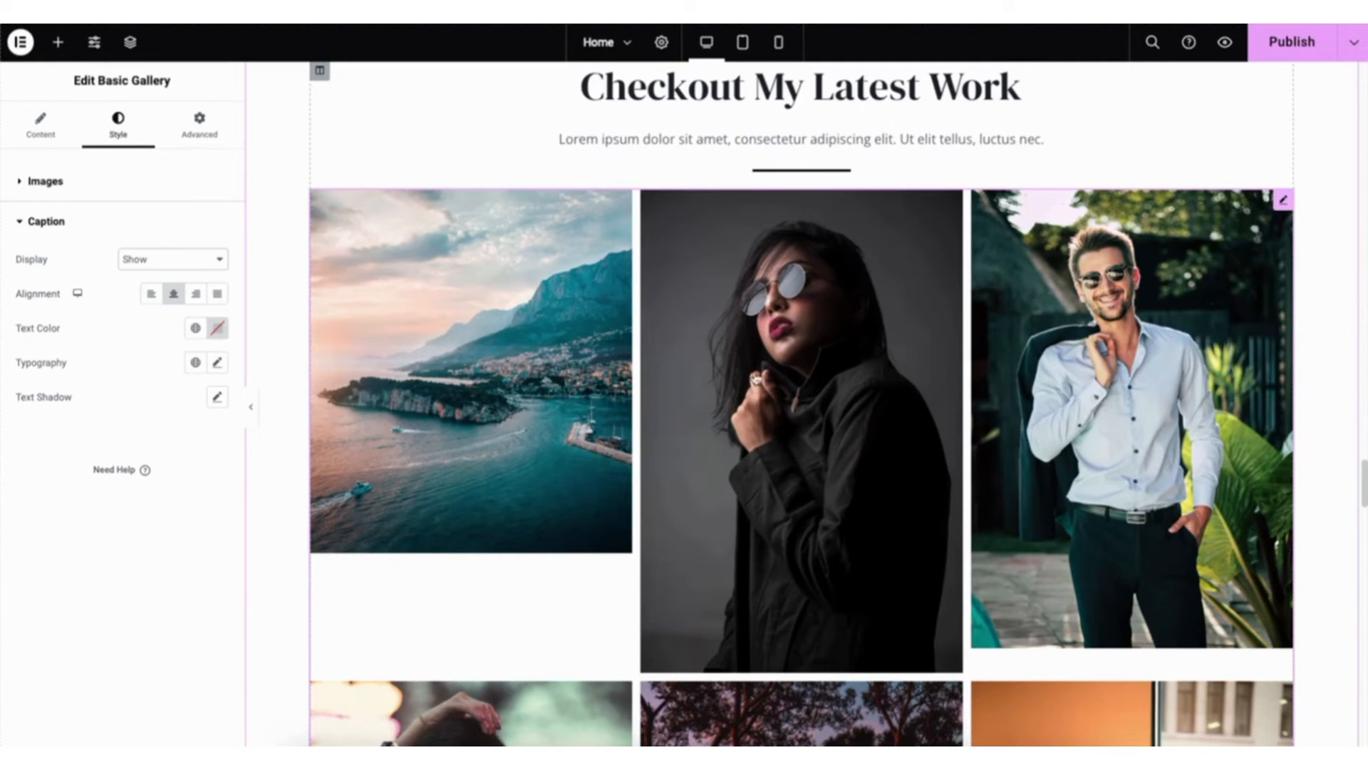
- Save the home page as a draft and preview the changes
left_click(1354, 48)
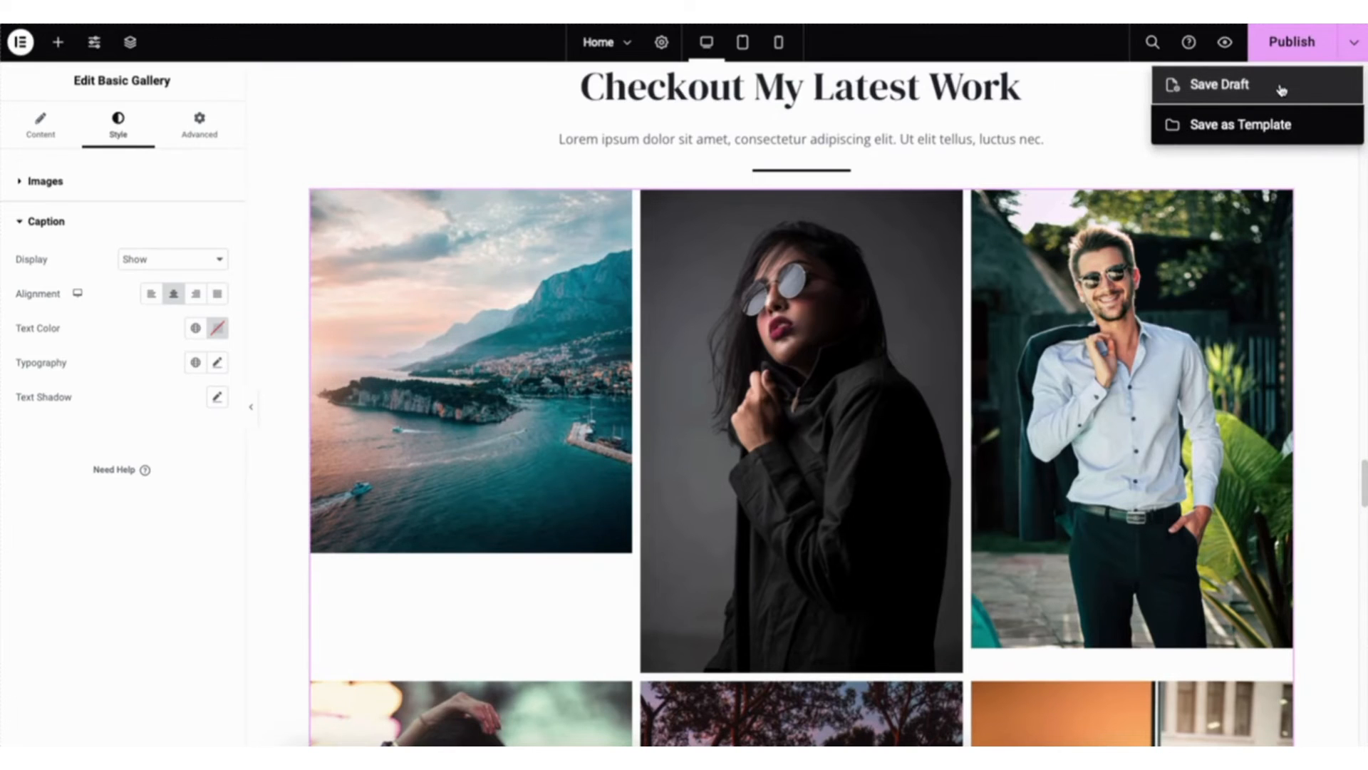
left_click(1281, 87)
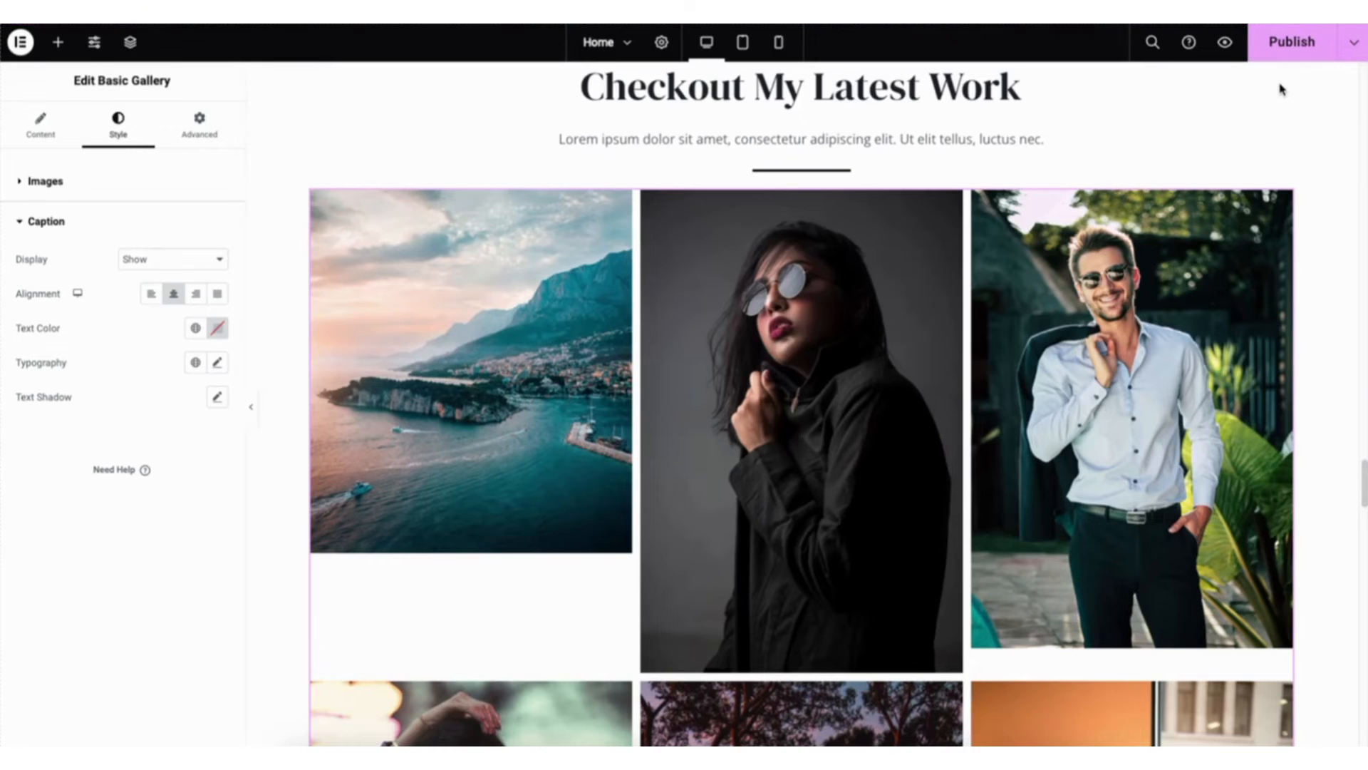
left_click(1226, 44)
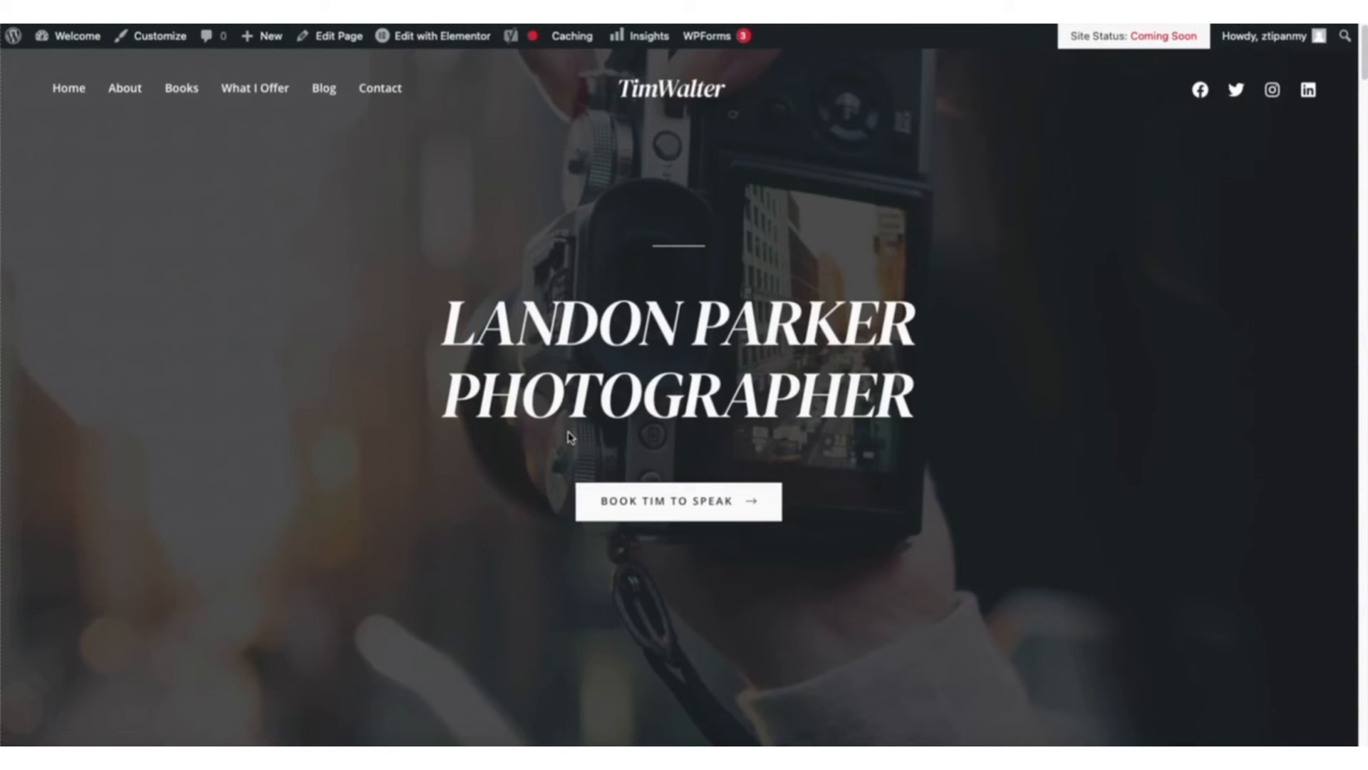
- Go to the site's Contact page and open it for editing in Elementor
left_click(382, 90)
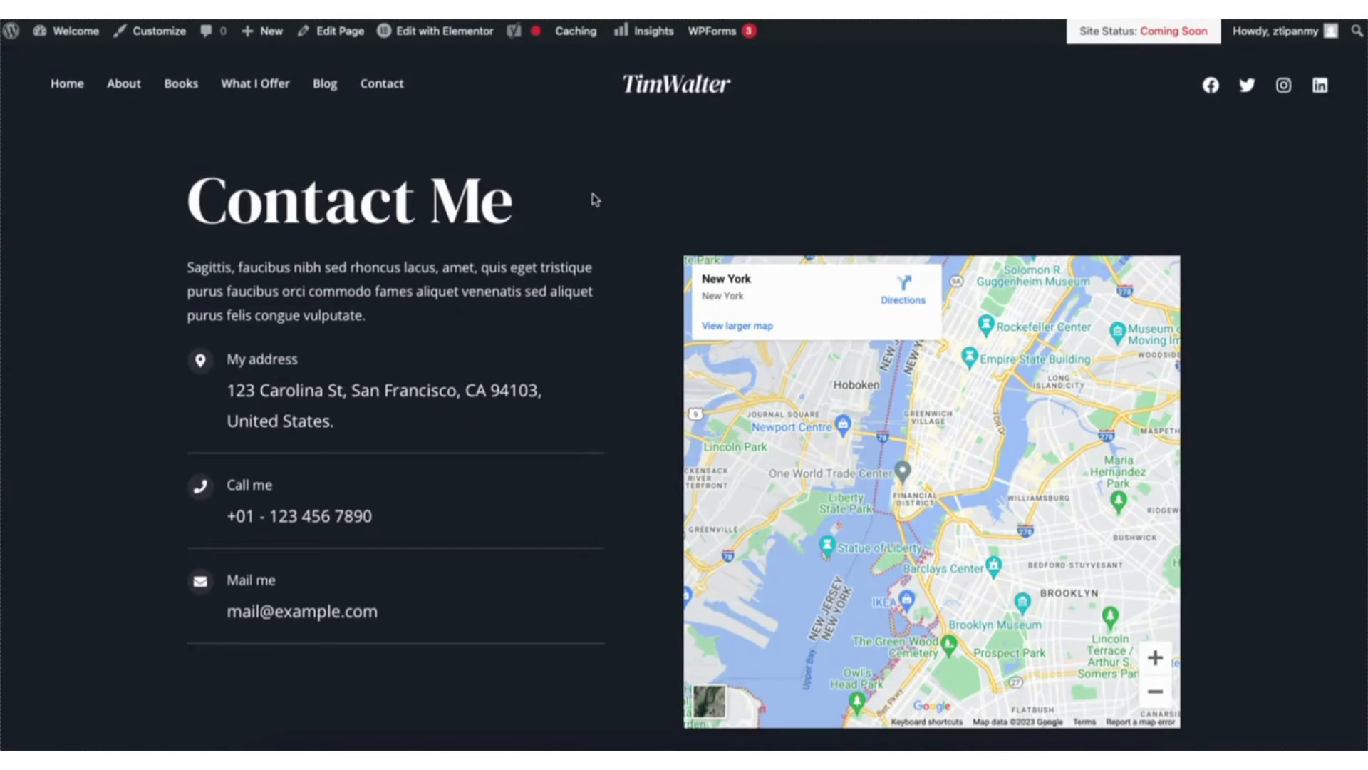
mouse_move(430, 35)
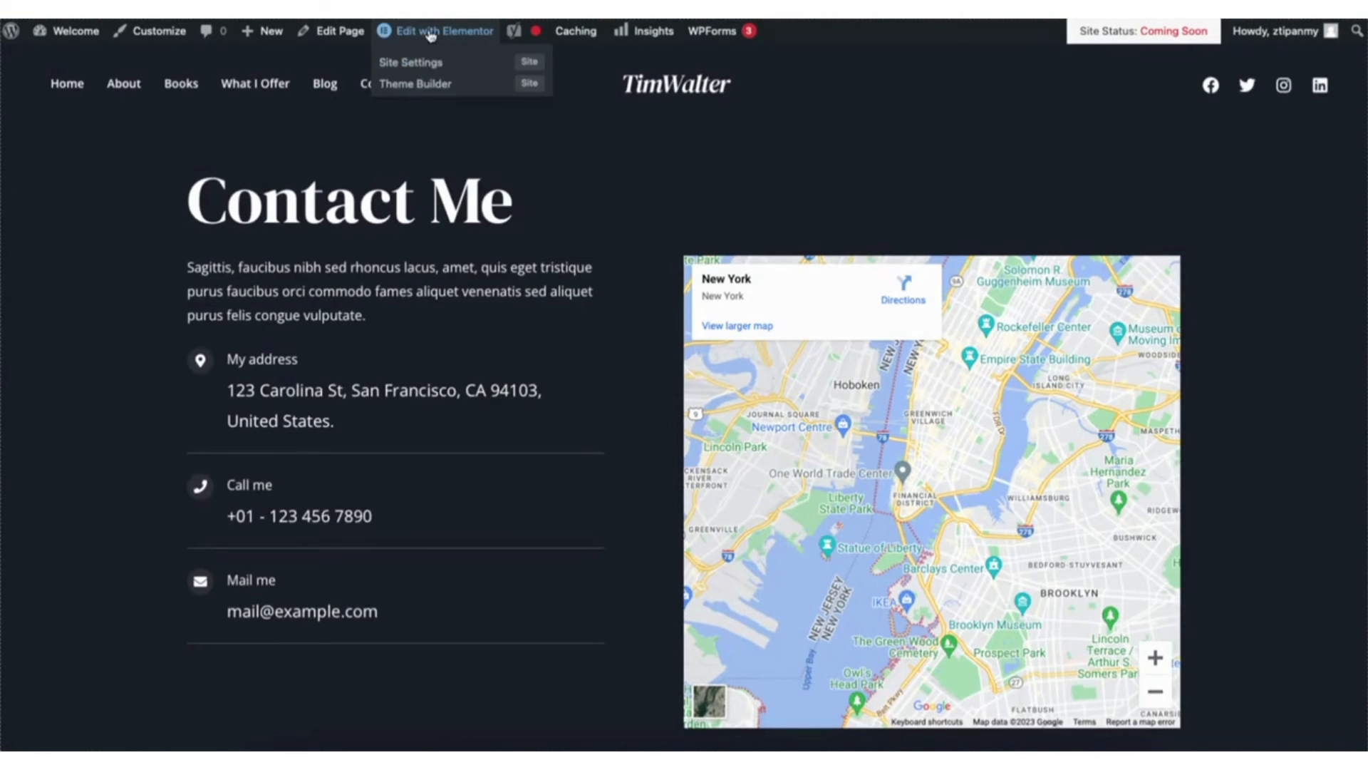
left_click(430, 32)
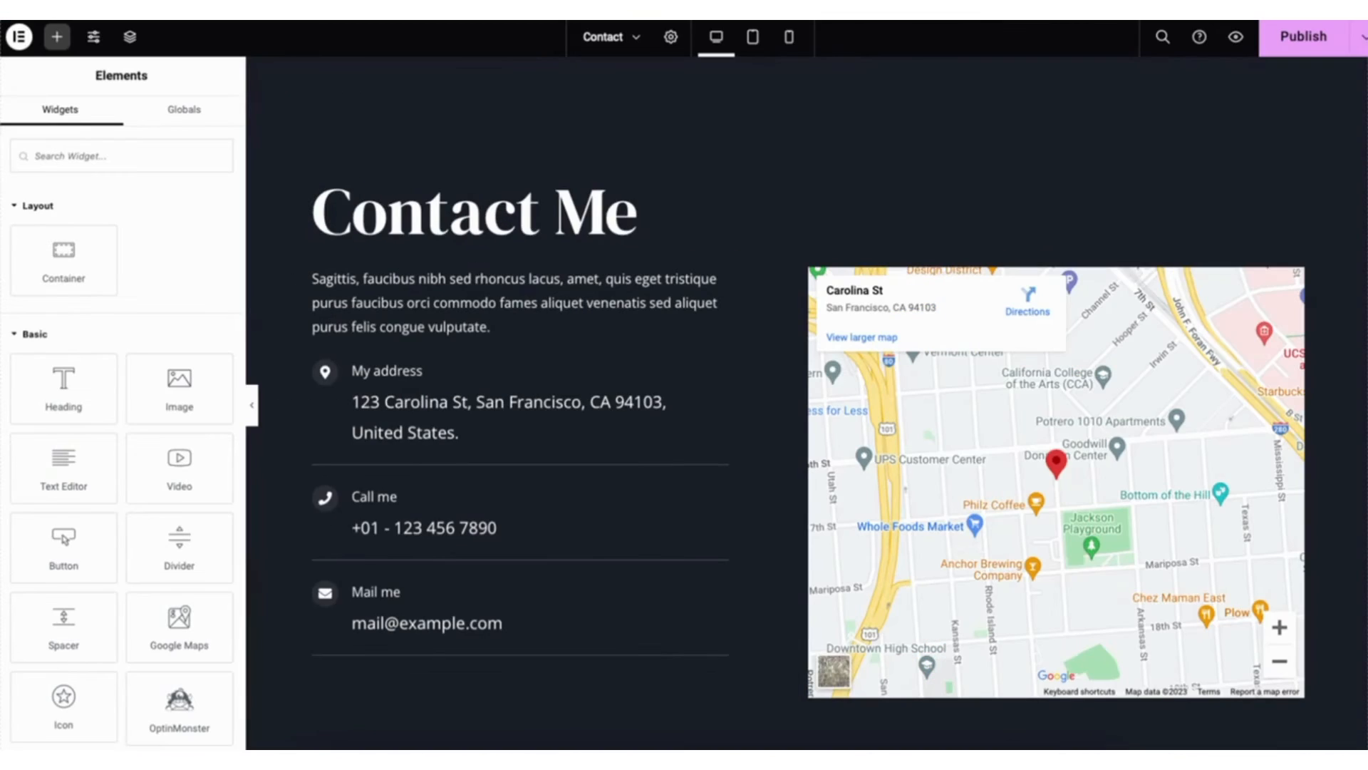
scroll(805, 399, "down", 10)
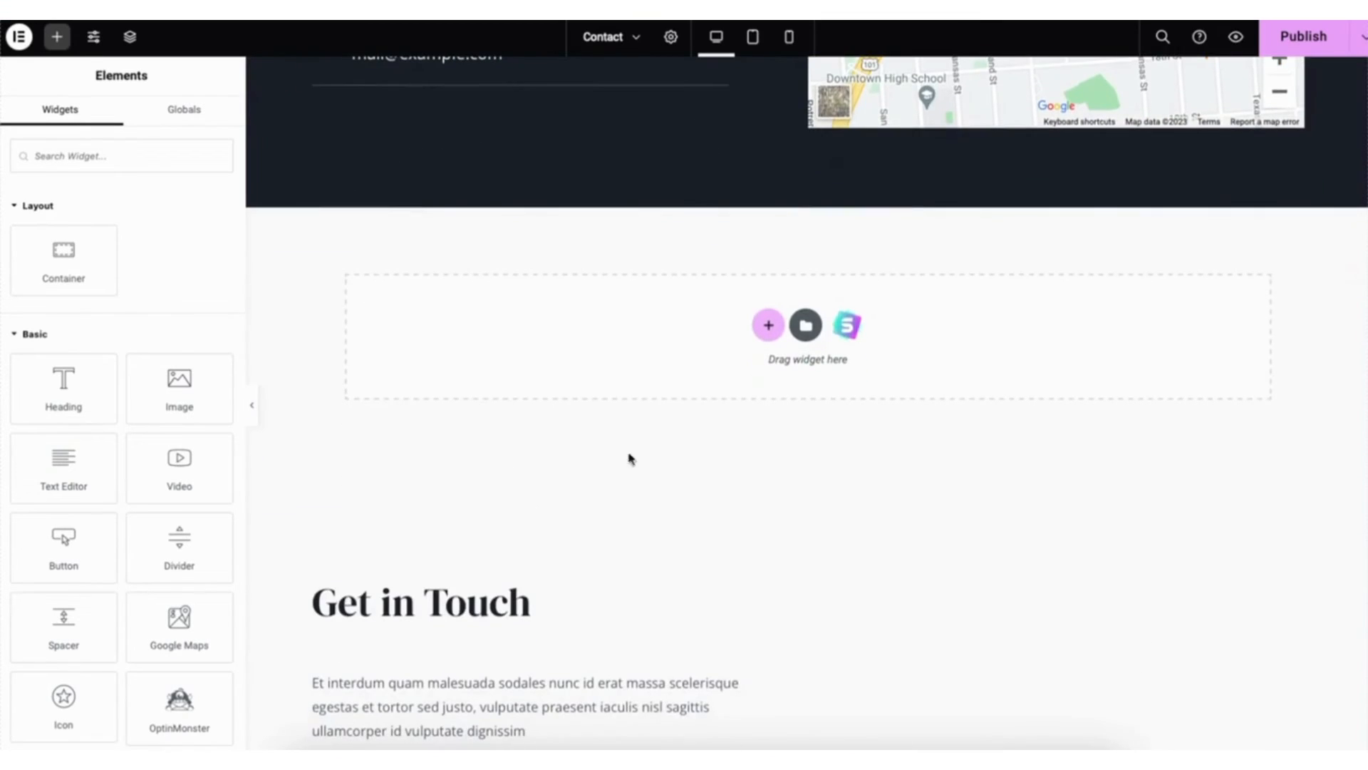
- Add a WPForms widget to the empty container beneath the map section and check which existing forms it offers
left_click(241, 439)
left_click_drag(241, 305, 242, 231)
left_click_drag(63, 549, 687, 342)
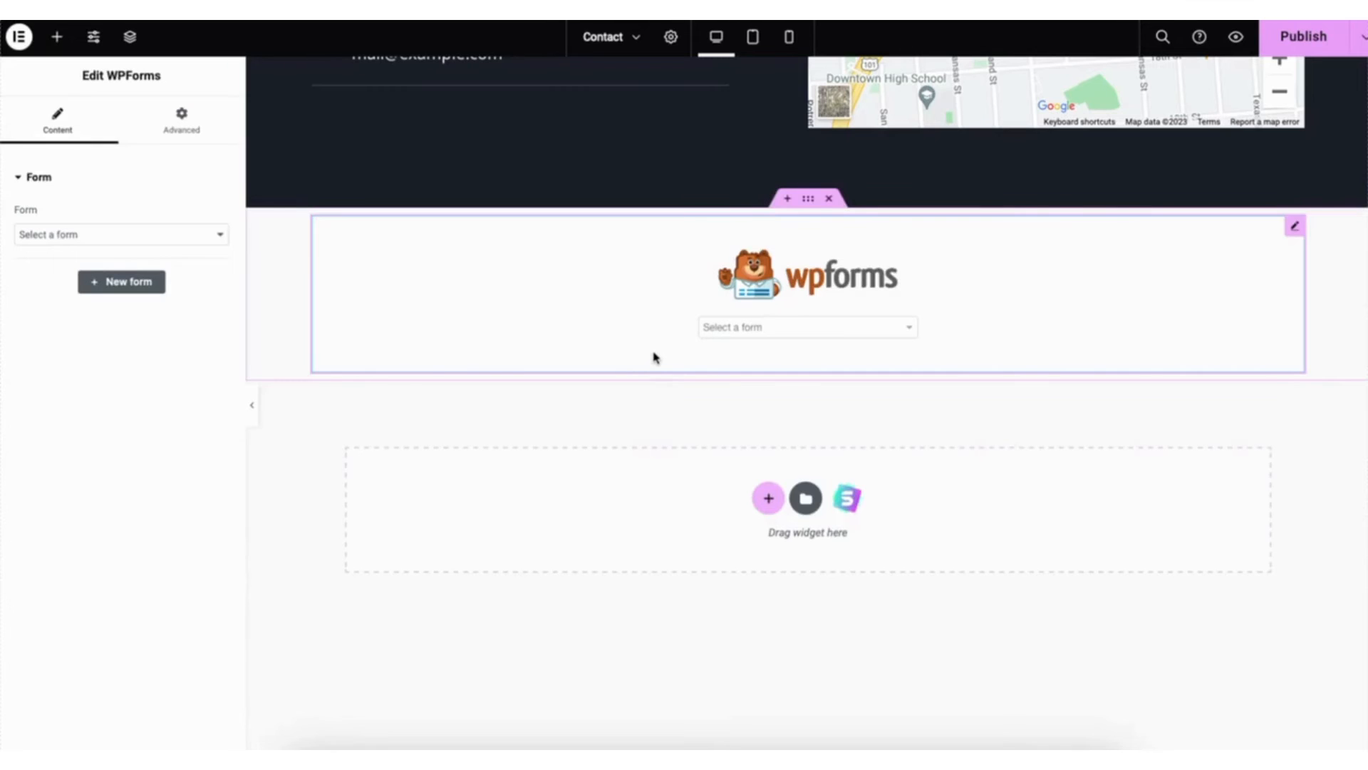
left_click(135, 234)
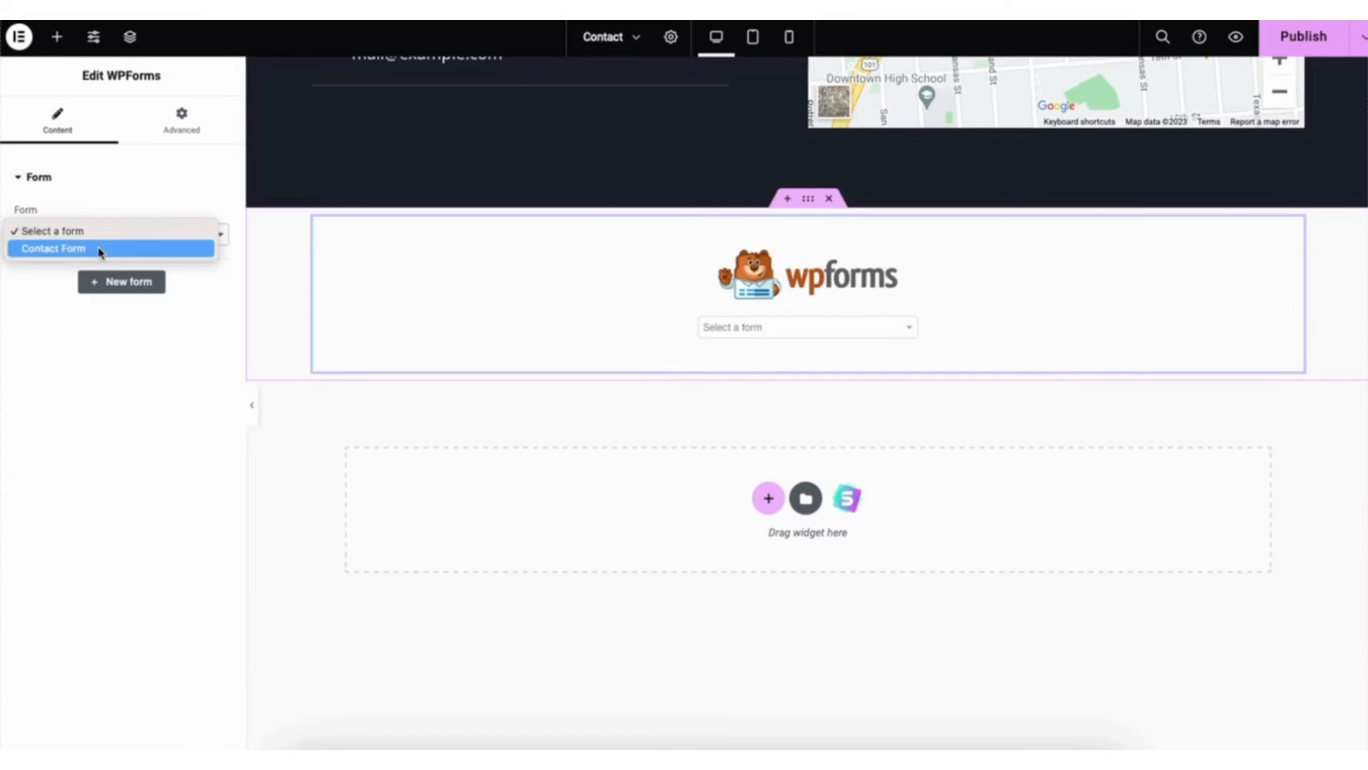
left_click(104, 341)
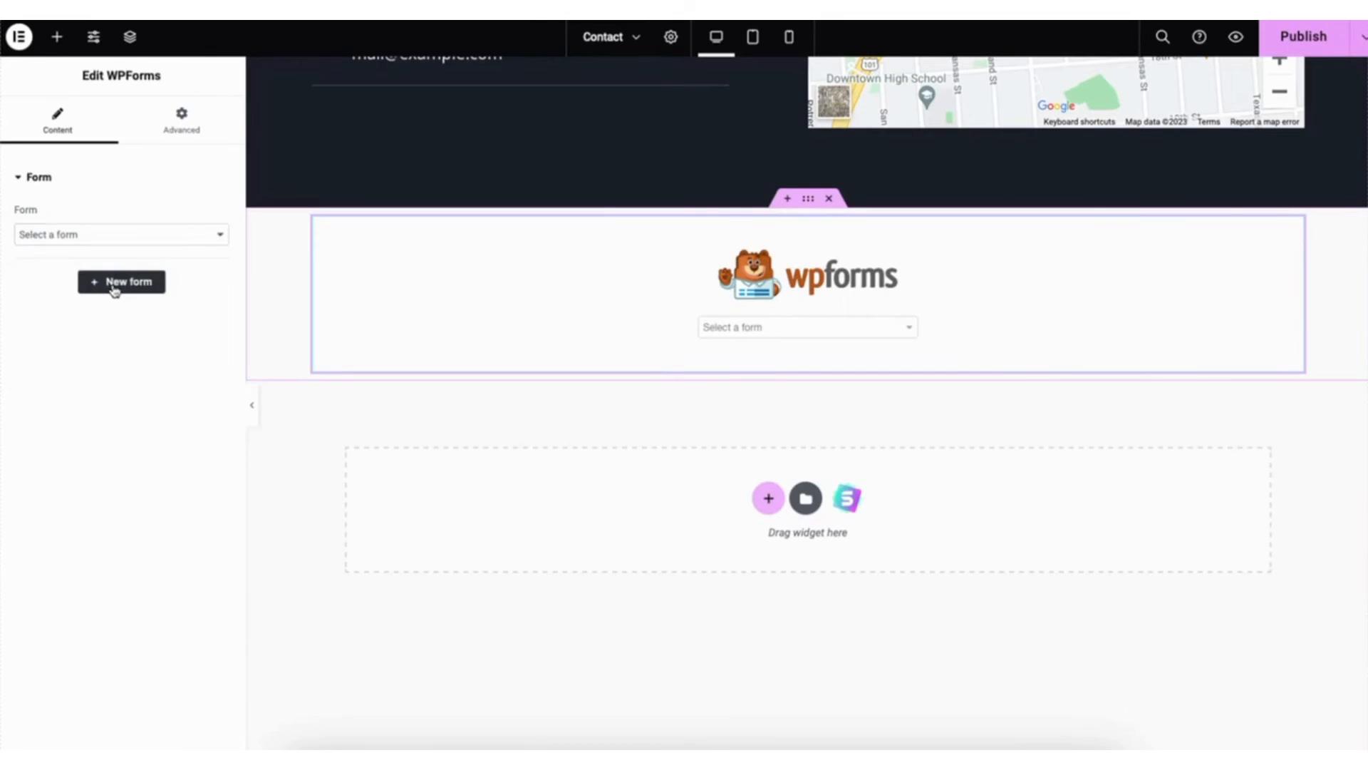
- Browse the WPForms template library for a new form and close the form builder
left_click(113, 287)
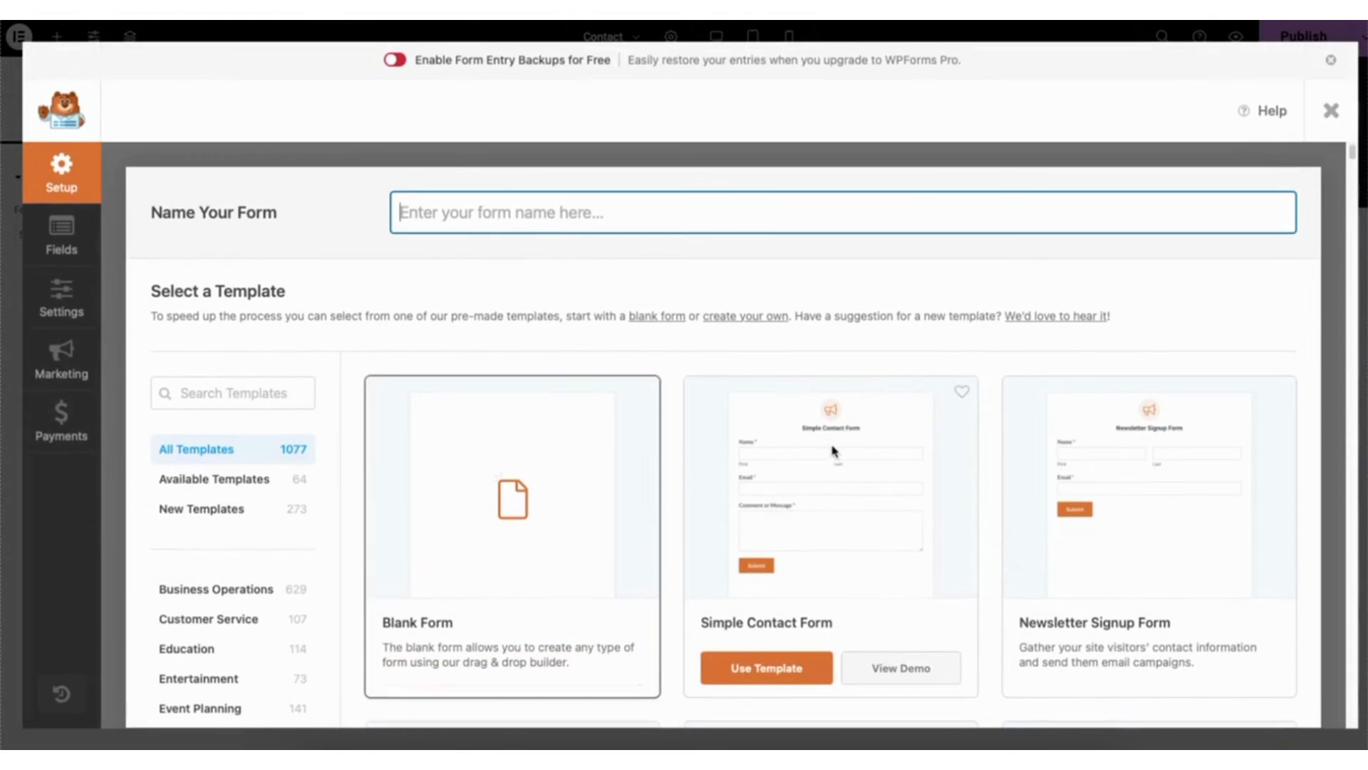
scroll(825, 449, "down", 15)
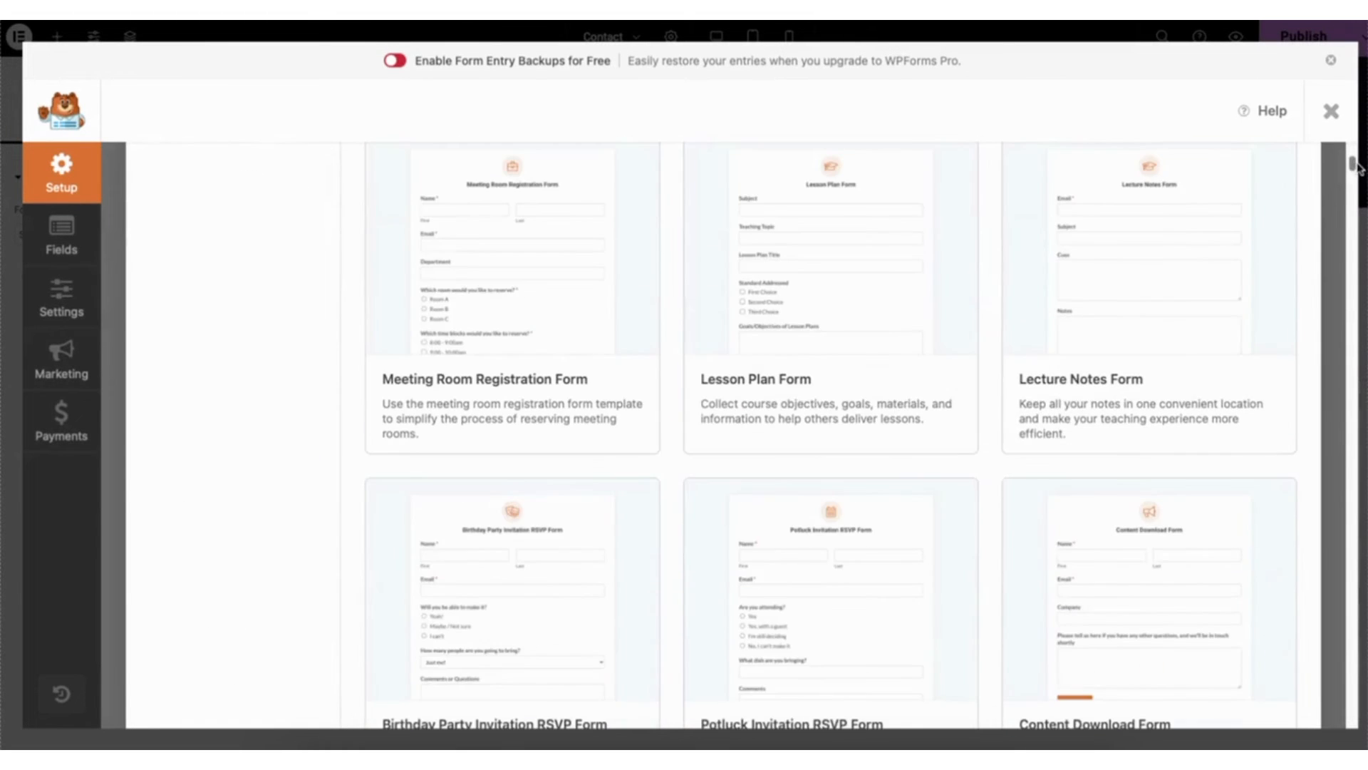
left_click(1331, 113)
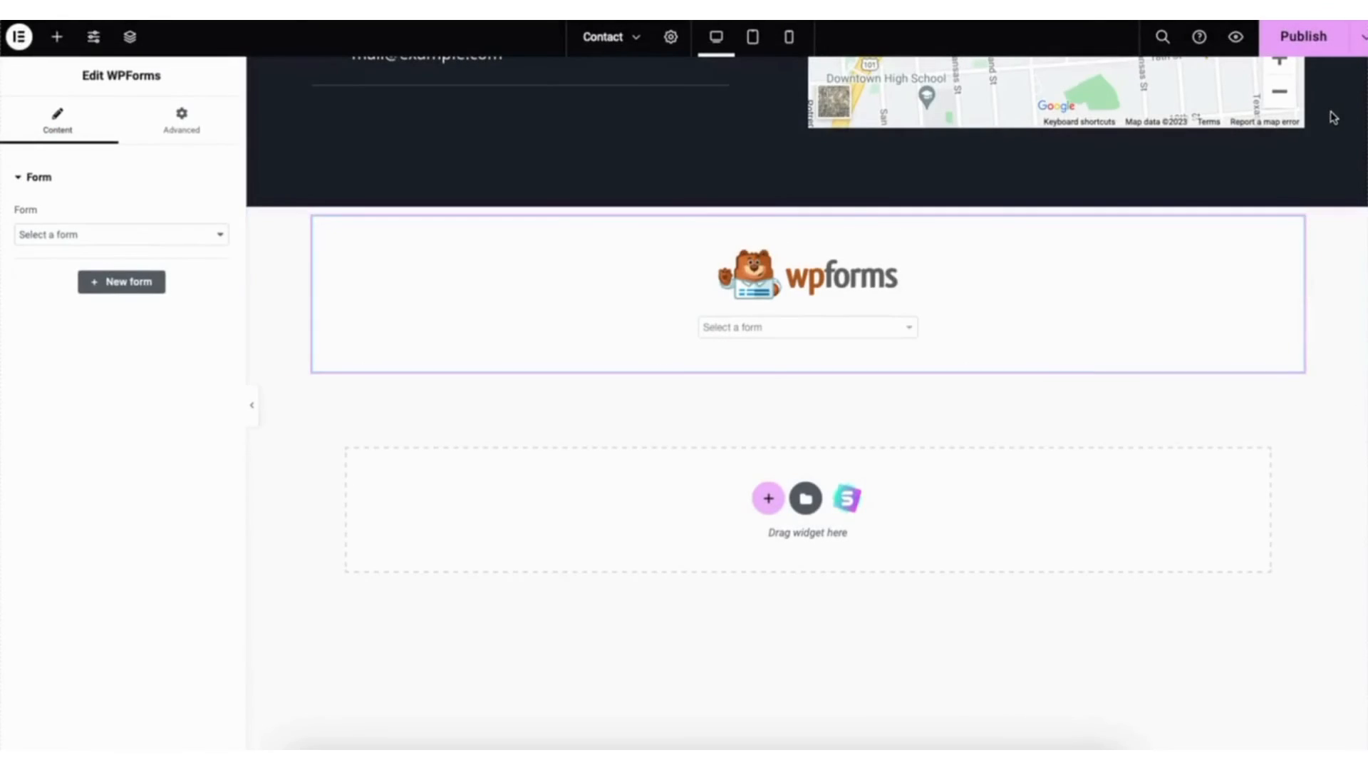
- Assign Contact Form to the WPForms widget and open that form for editing
left_click(45, 236)
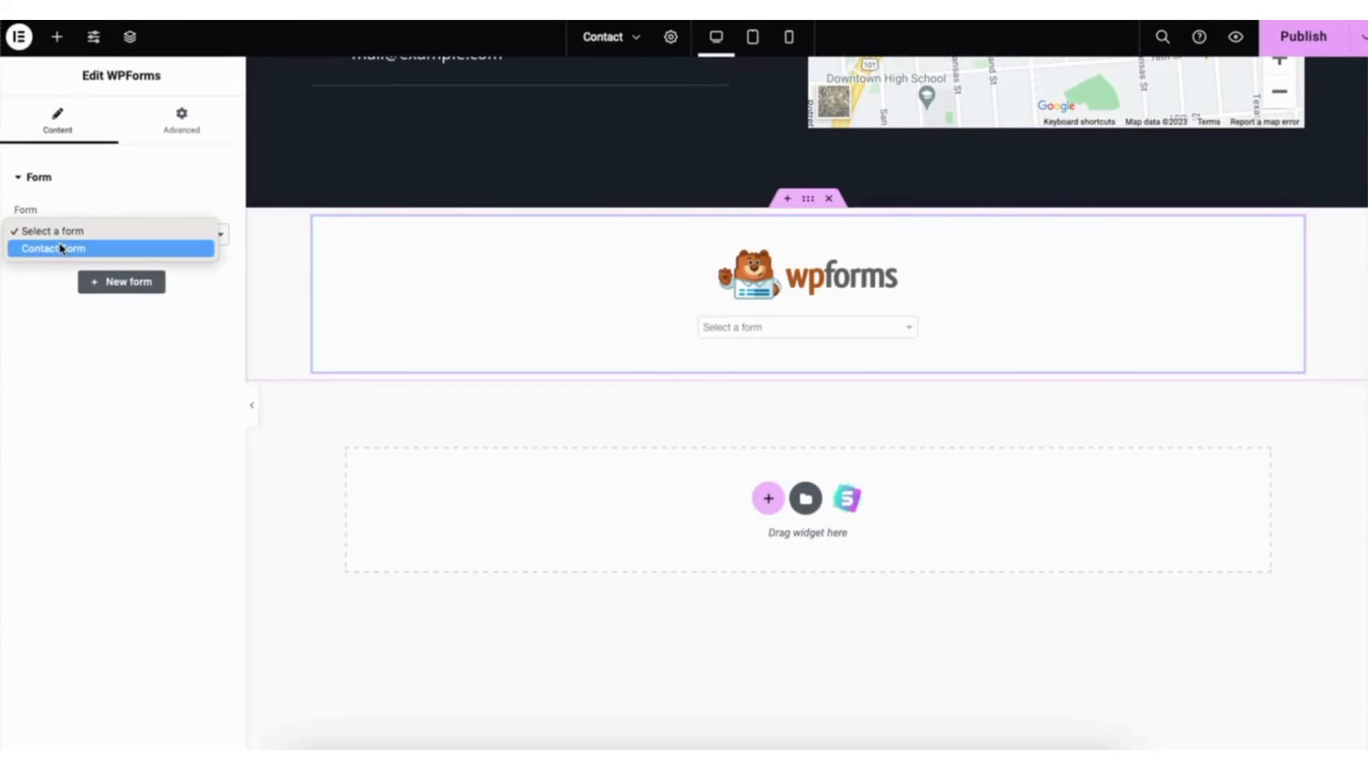
left_click(63, 249)
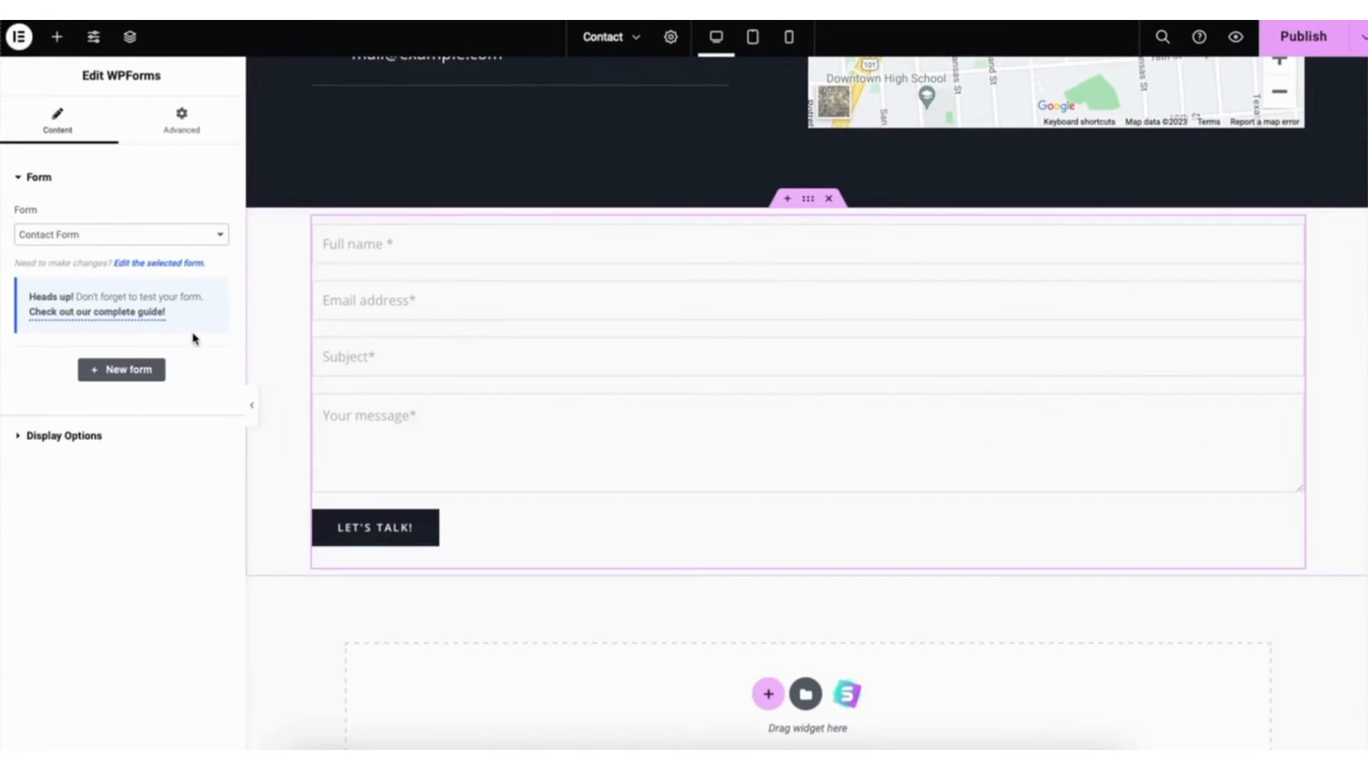
left_click(161, 265)
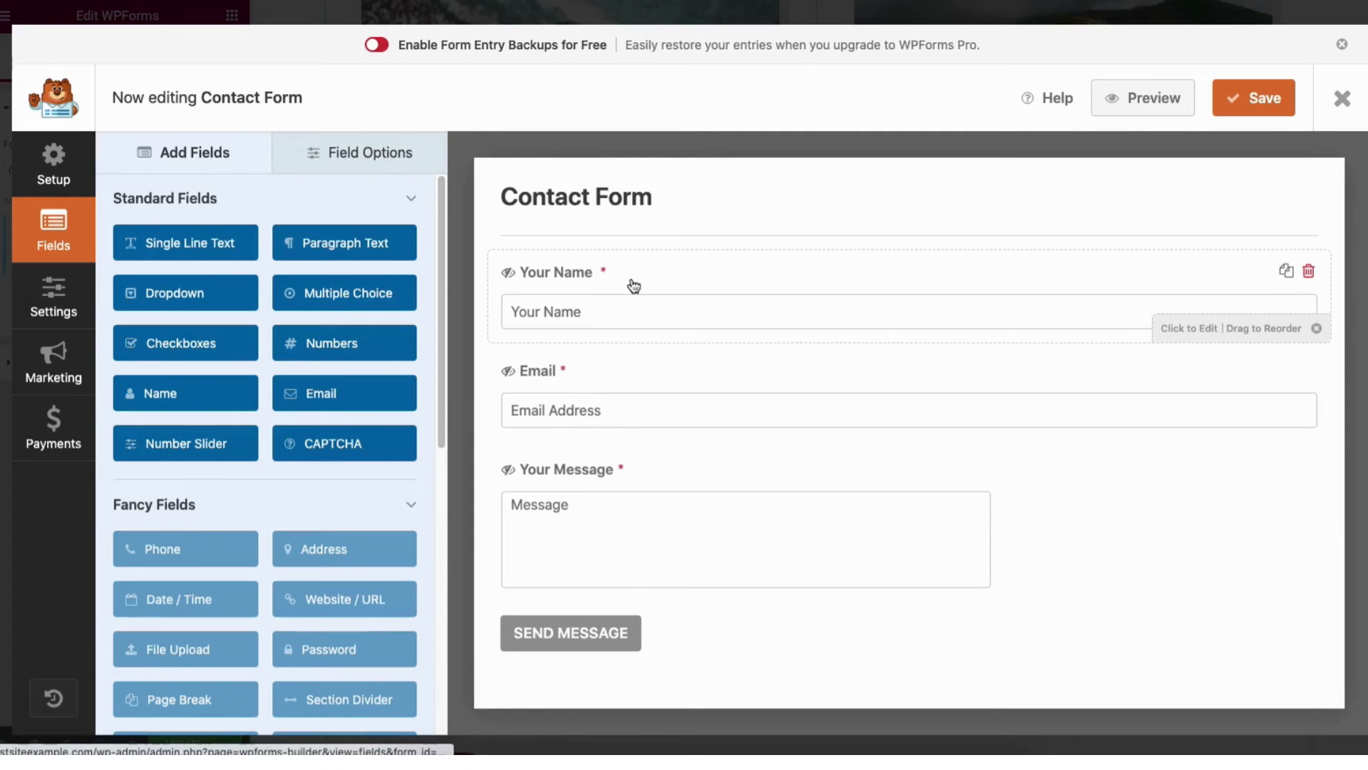
- Add an Email field directly below Your Name and shorten the Your Name field's label to Name
left_click_drag(634, 302, 607, 265)
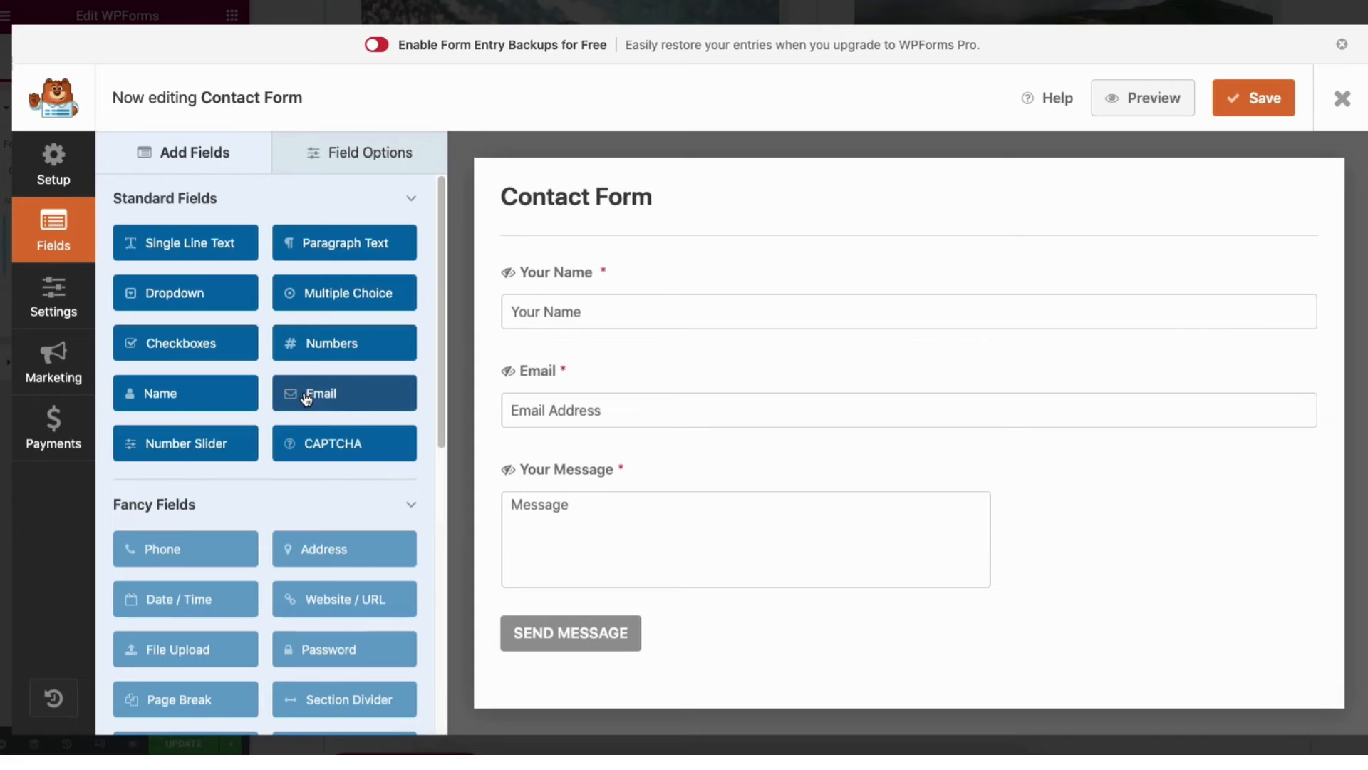
left_click_drag(308, 397, 544, 374)
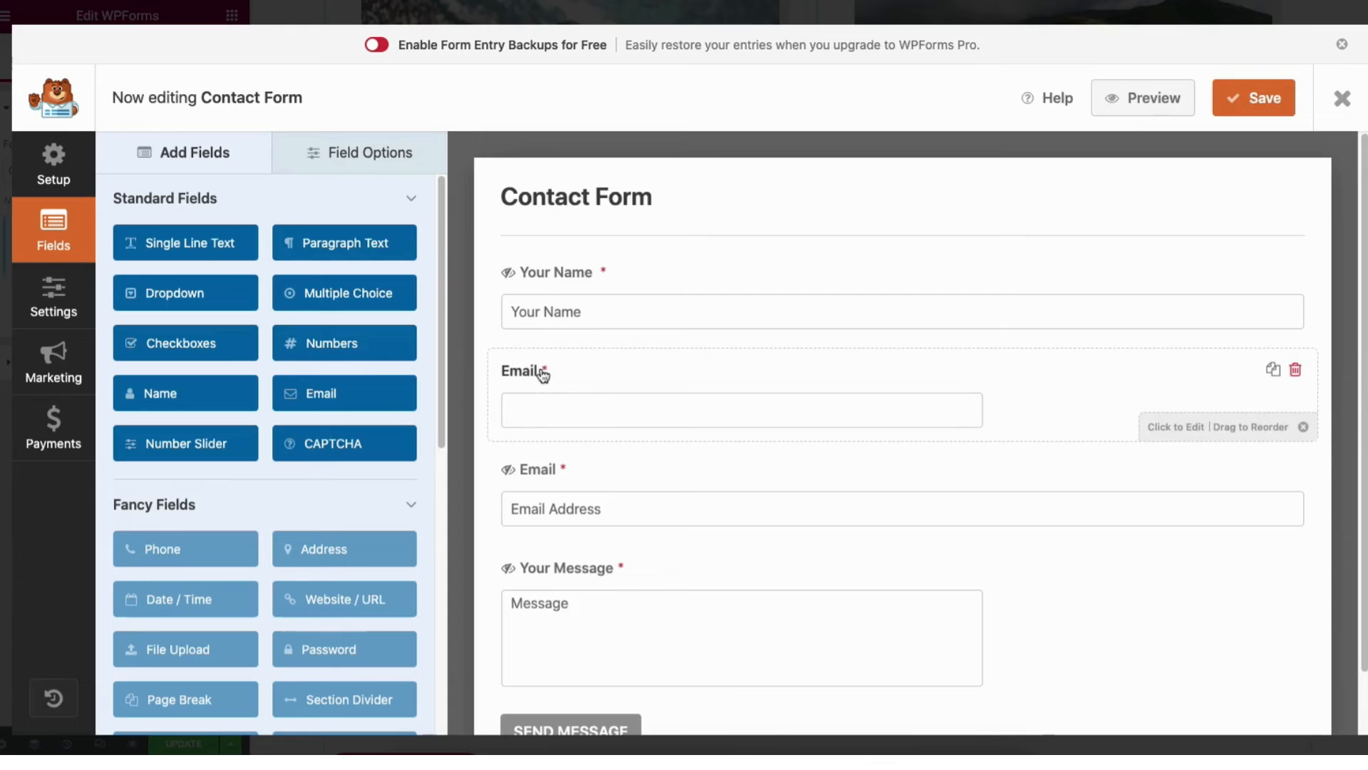
left_click(360, 156)
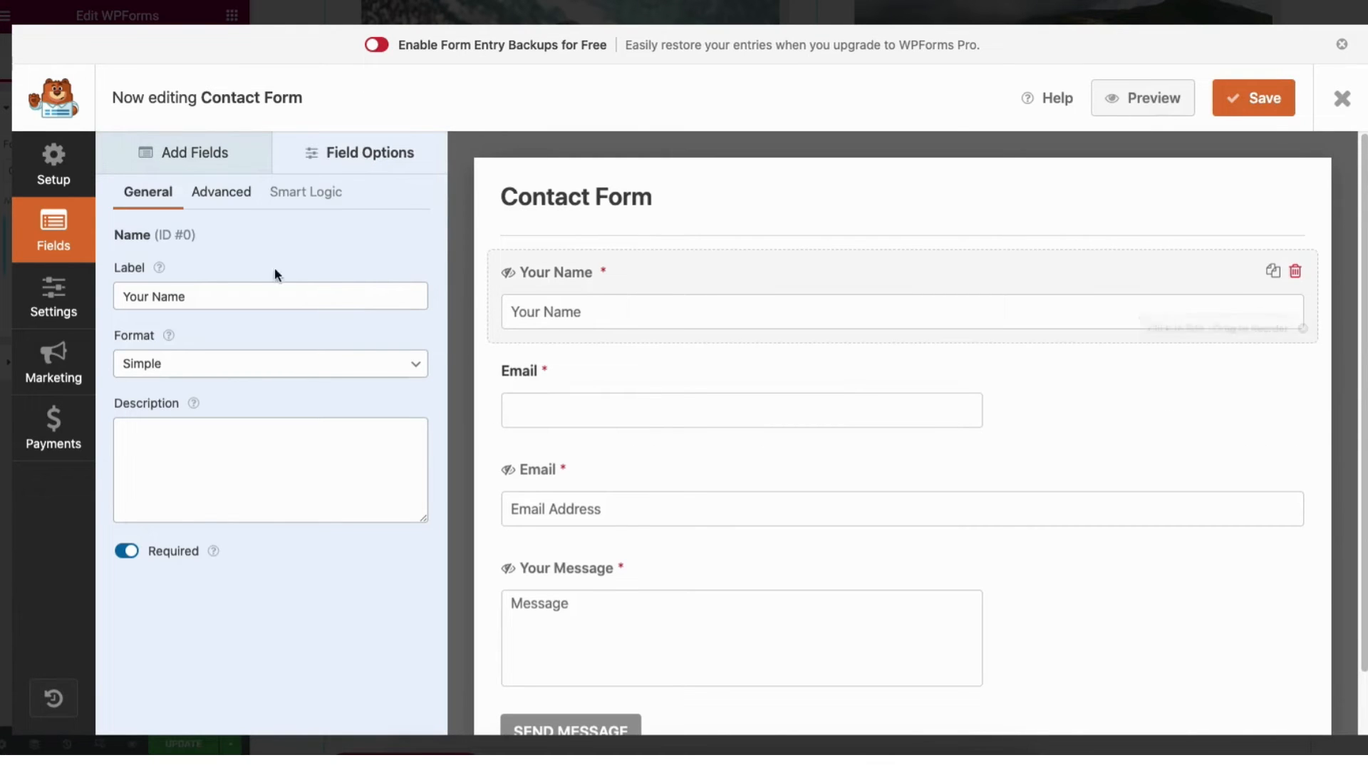
left_click(154, 295)
key("BackSpace")
key("BackSpace")
key("BackSpace")
key("BackSpace")
key("BackSpace")
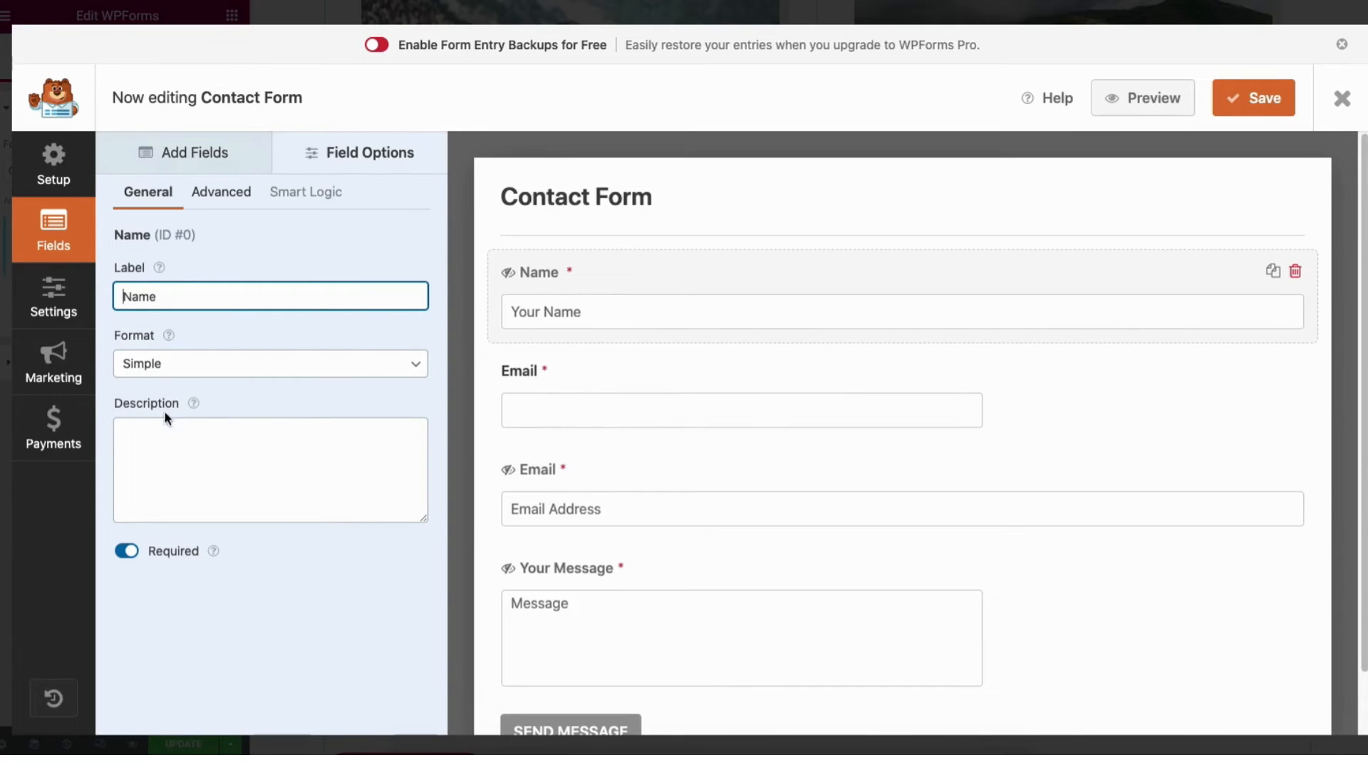
- Examine the Name field's Required setting and its advanced options, including the Field Size choices
left_click(126, 557)
left_click(128, 560)
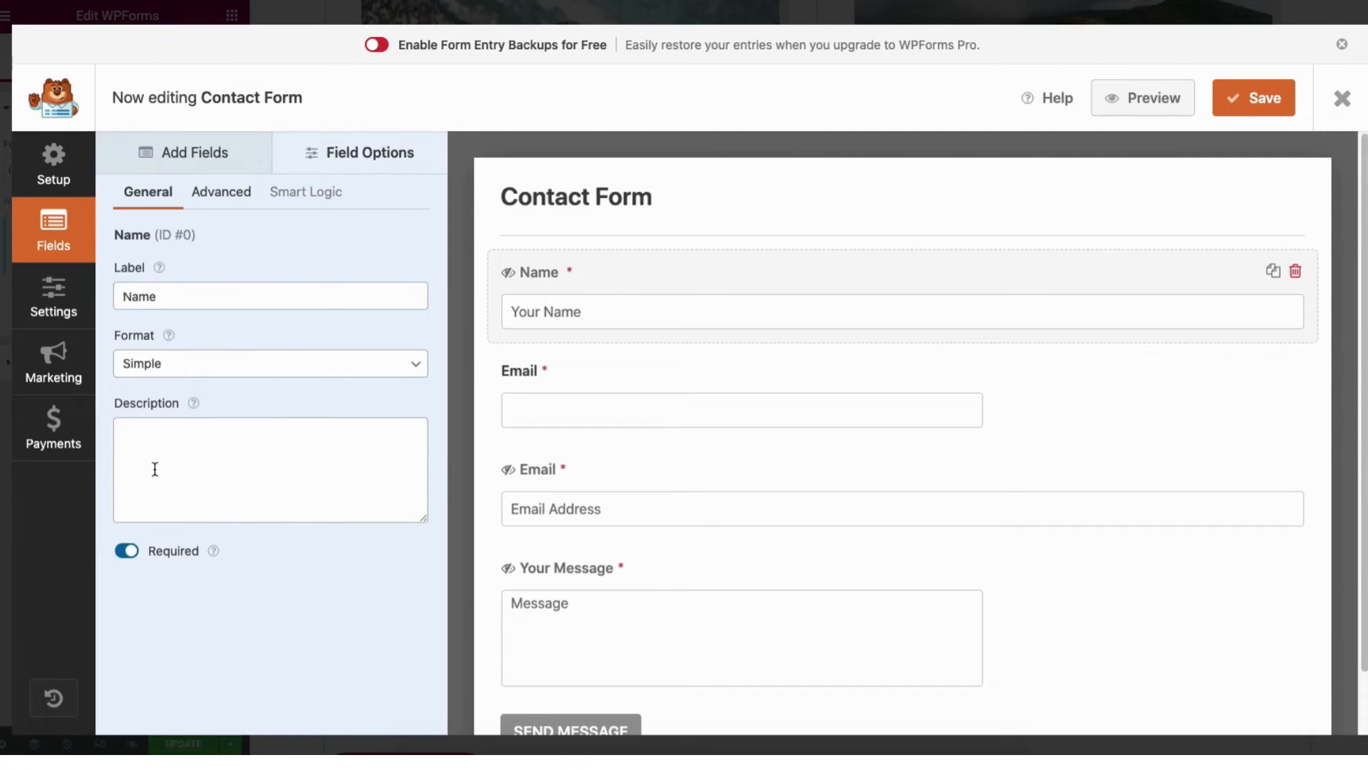
left_click(221, 194)
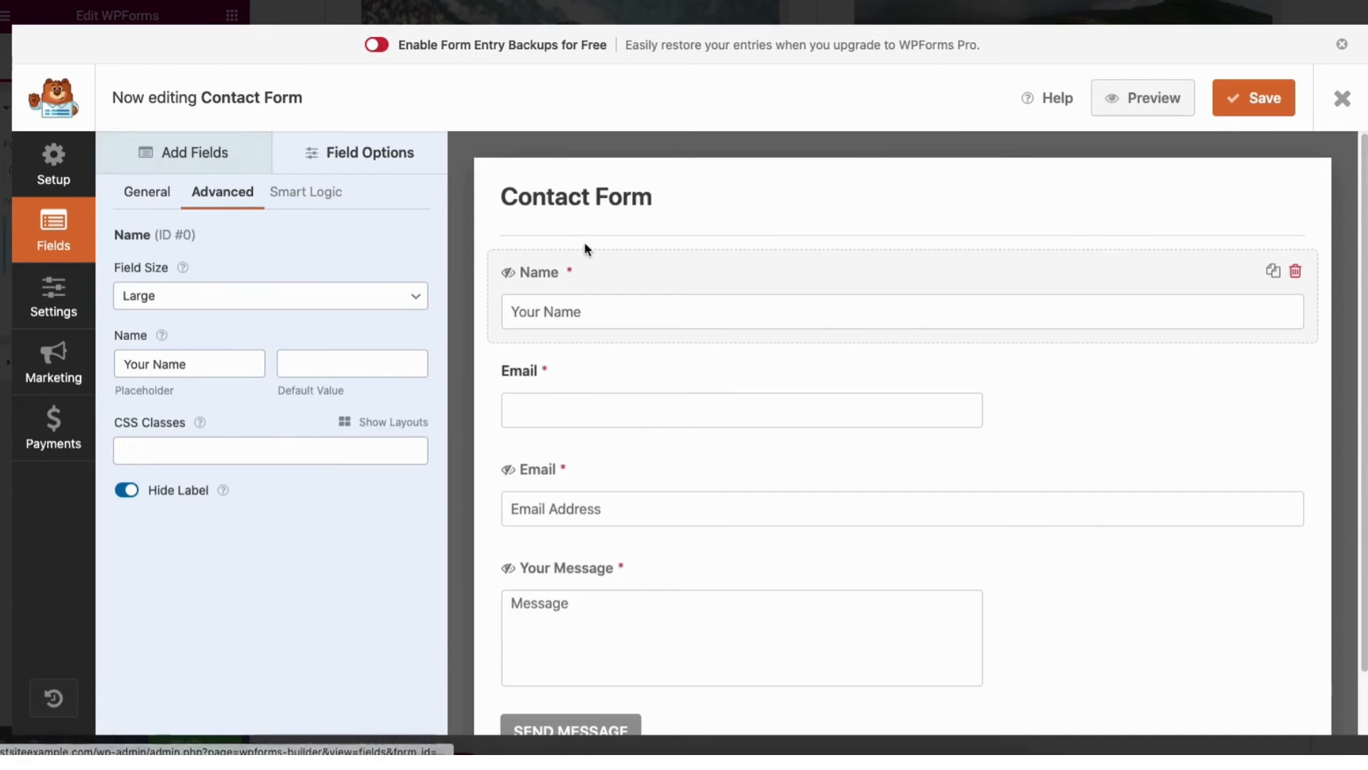
left_click(169, 296)
left_click(168, 278)
left_click(165, 298)
left_click(165, 279)
left_click(163, 295)
left_click(164, 332)
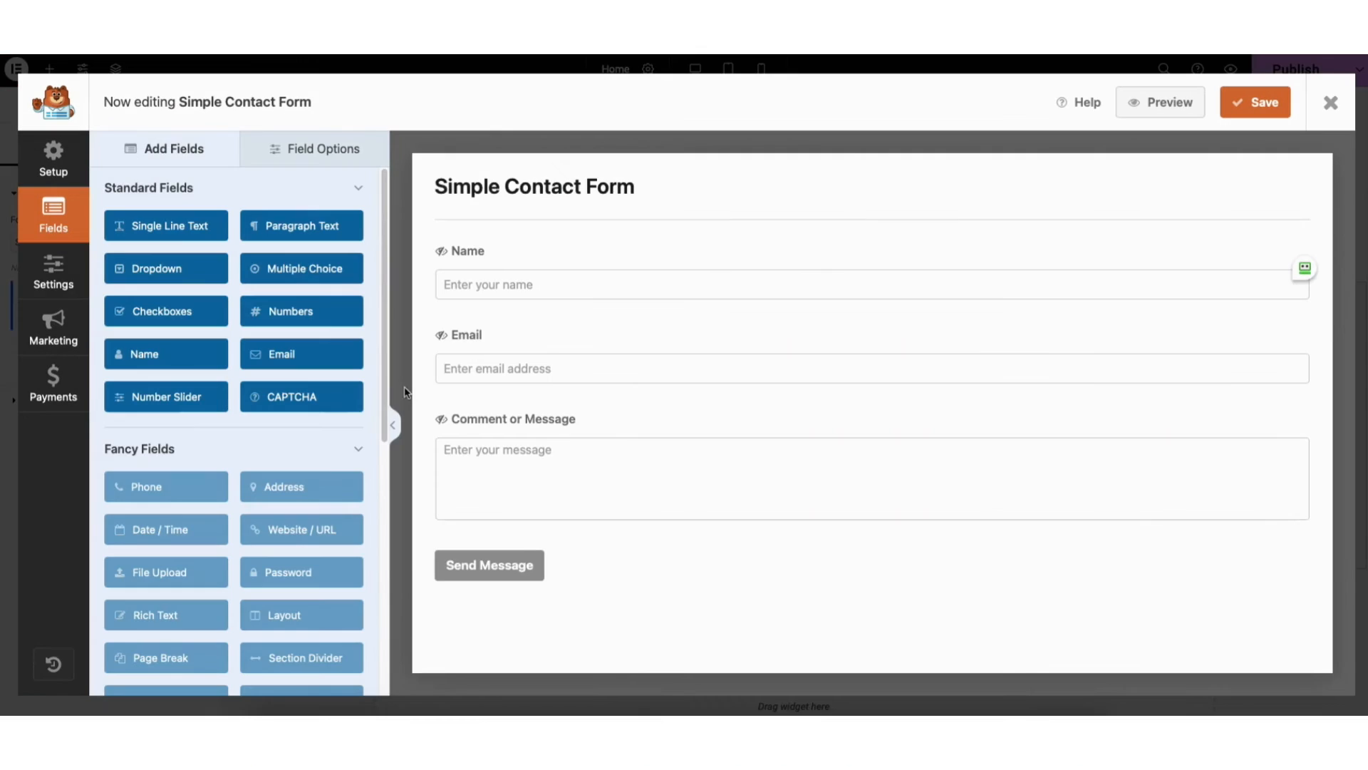
- Review the form's general, spam protection, notification and confirmation settings, and close the form builder
left_click(51, 280)
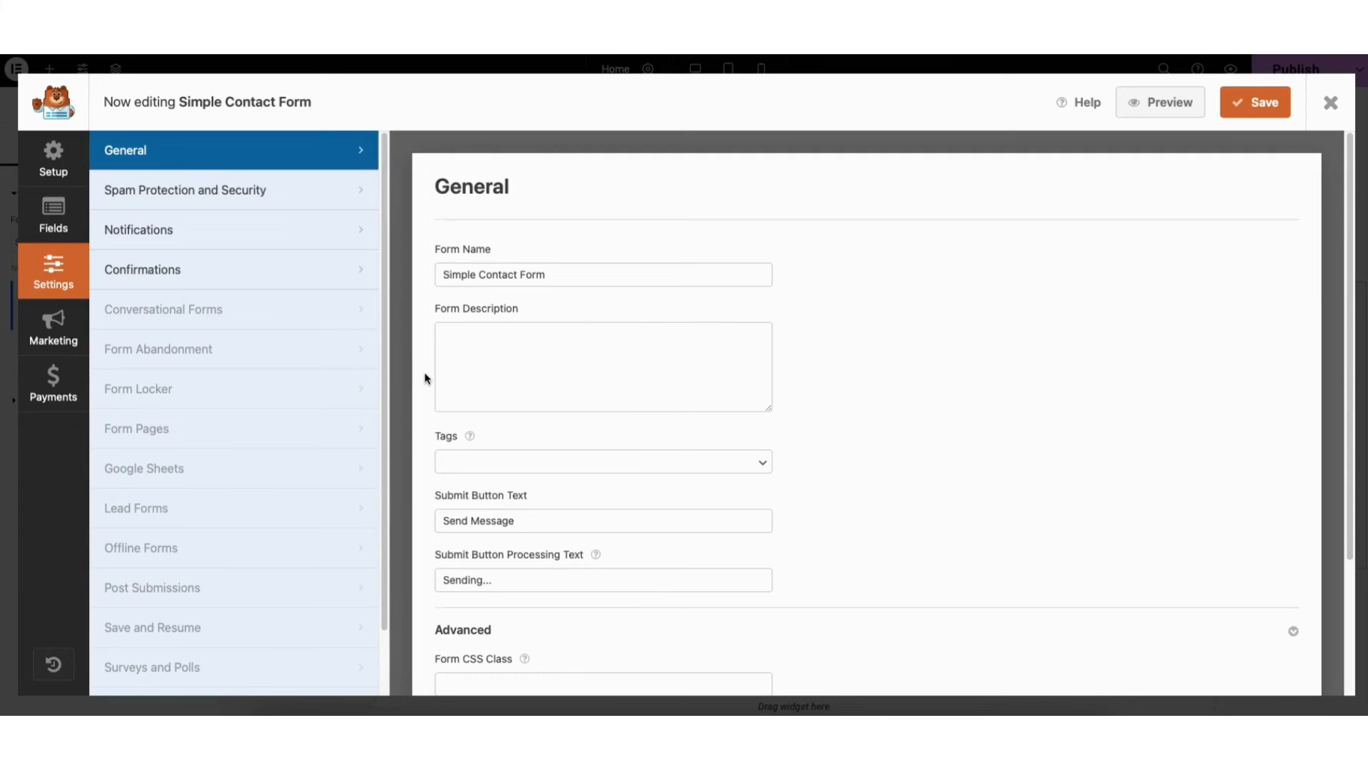
left_click(229, 190)
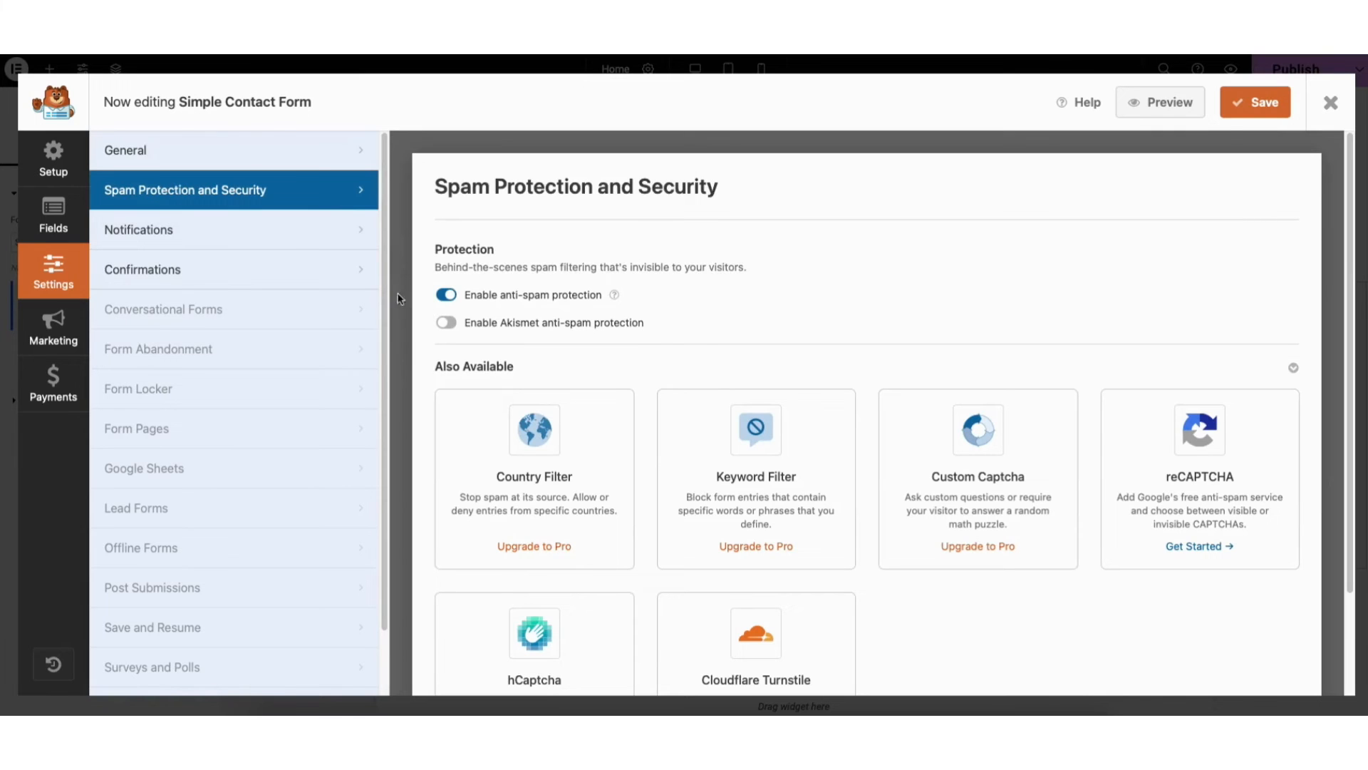
left_click(296, 239)
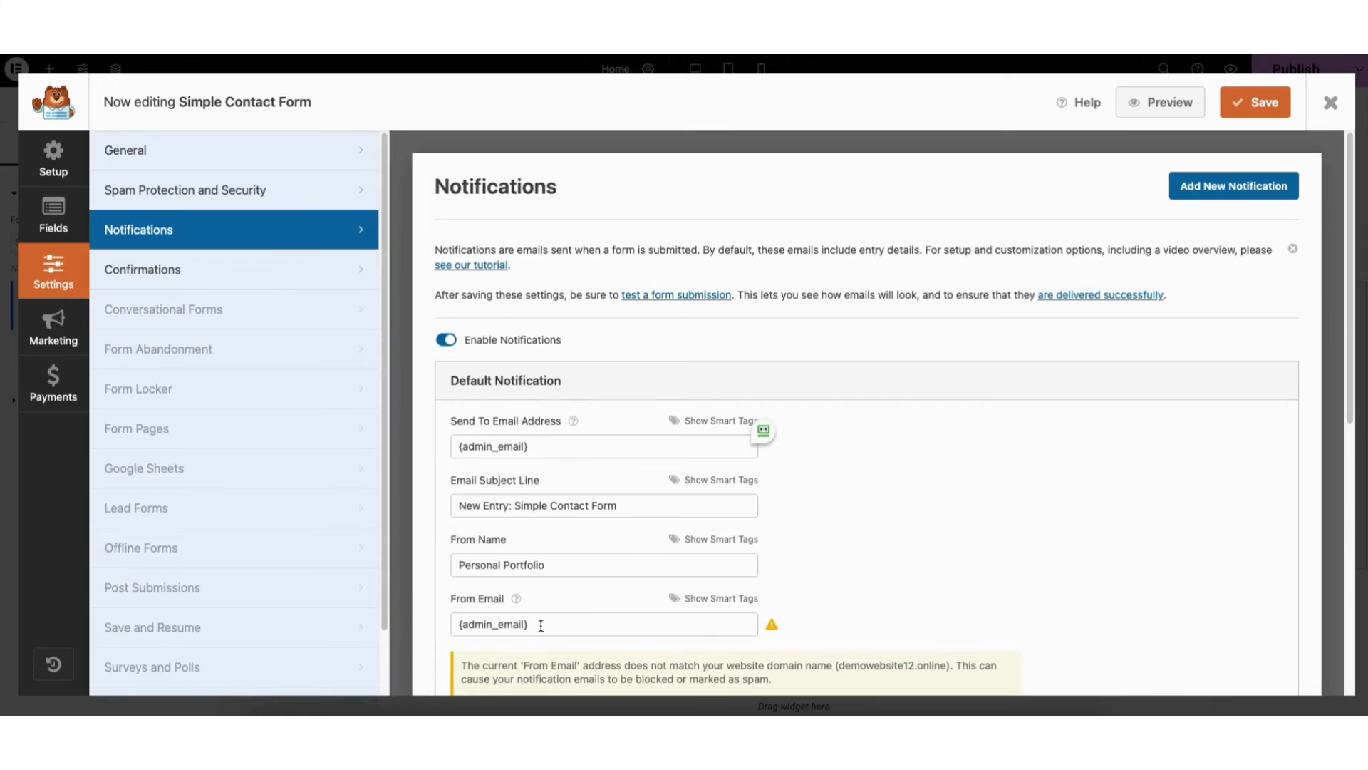
left_click(242, 274)
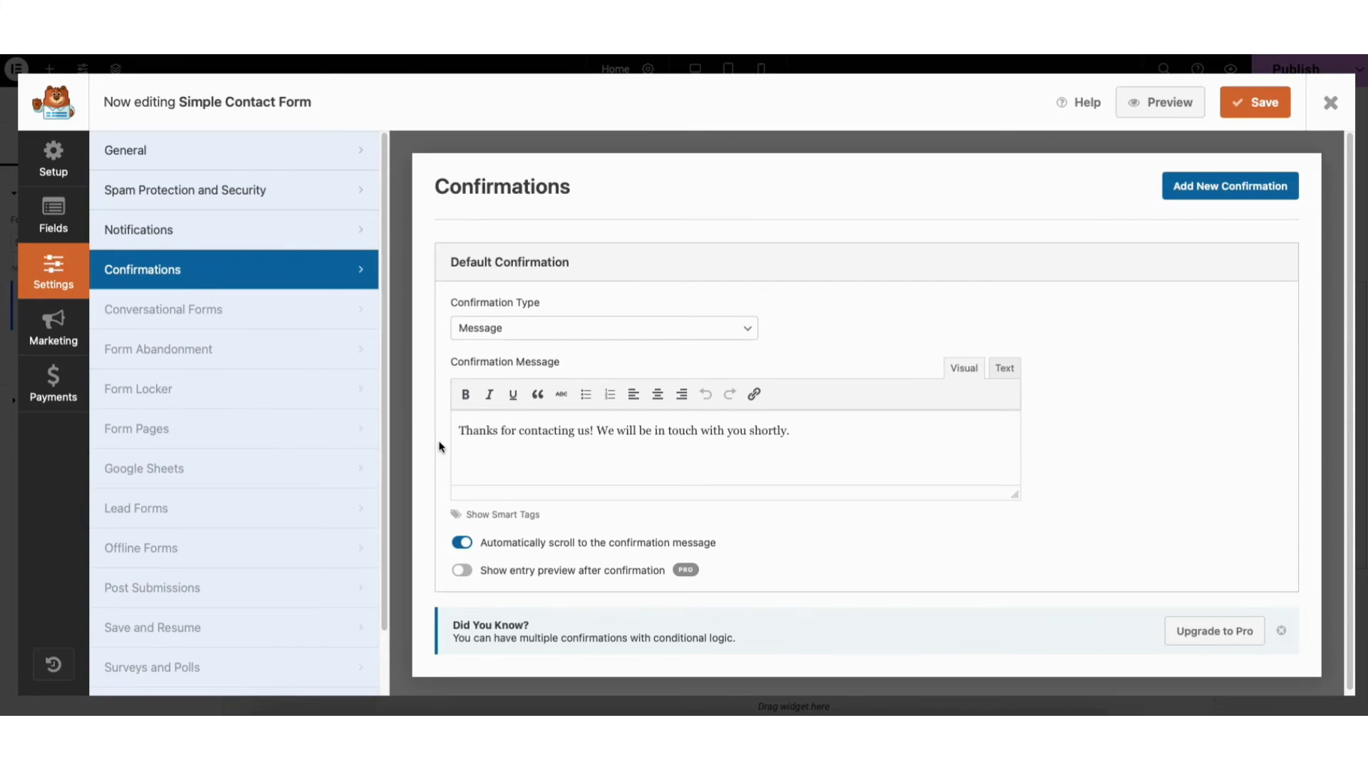
left_click(1329, 103)
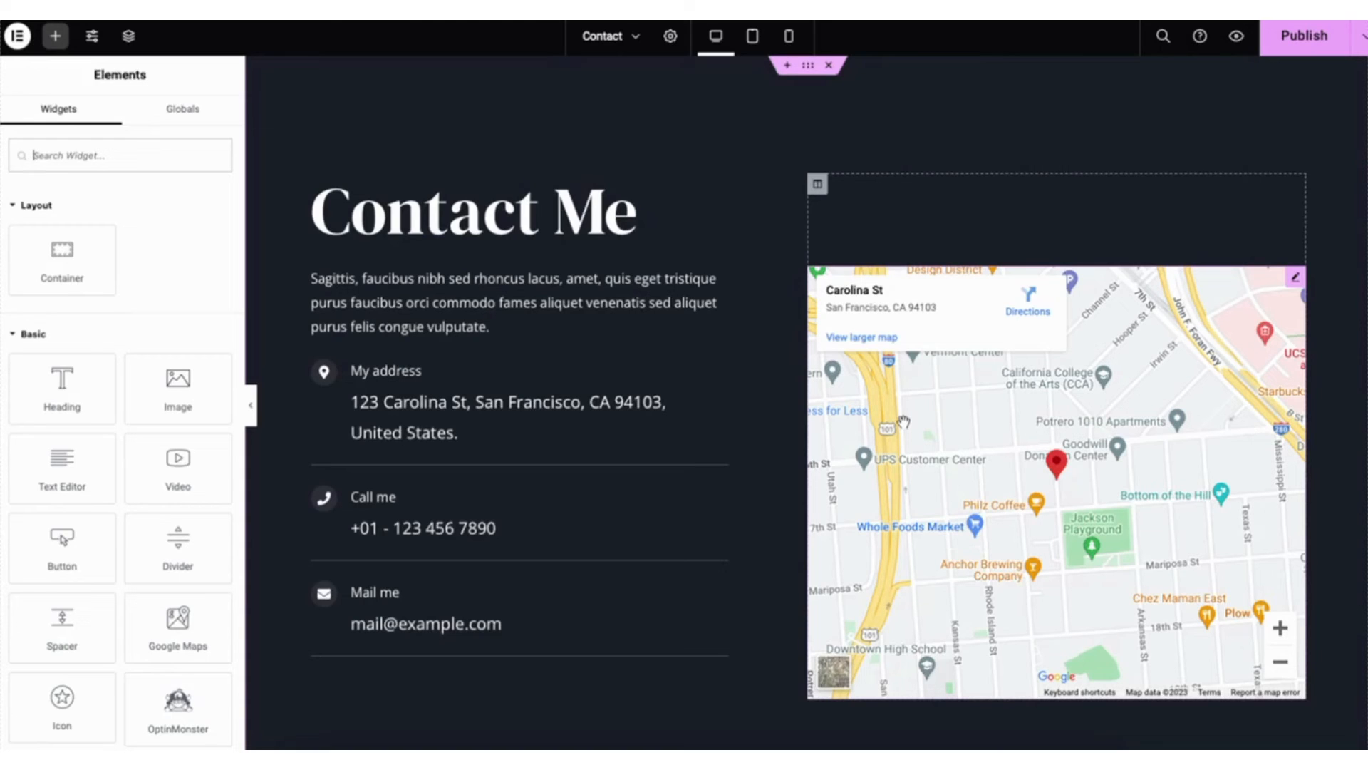
- Set the Contact page's Google map to location New York, zoom 12 and height 571 px
left_click(1295, 280)
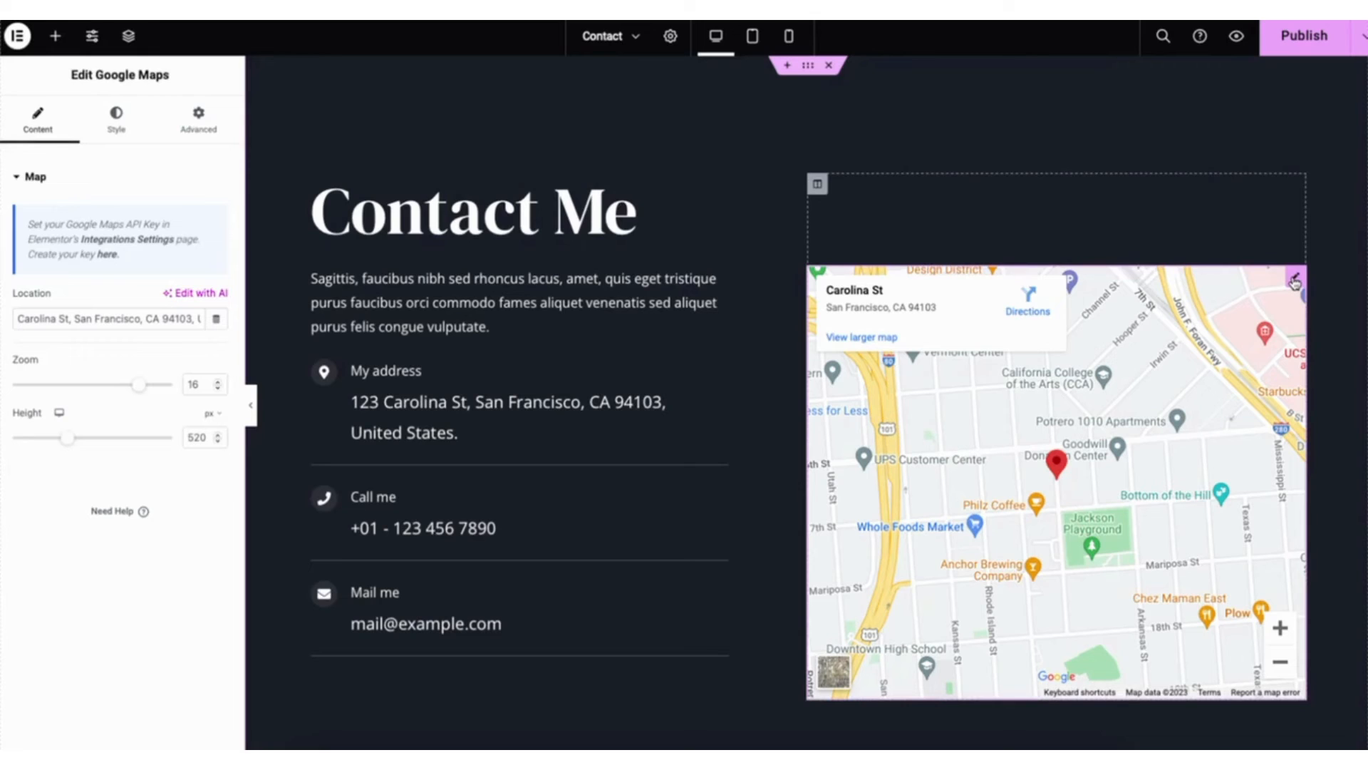
left_click_drag(16, 318, 240, 322)
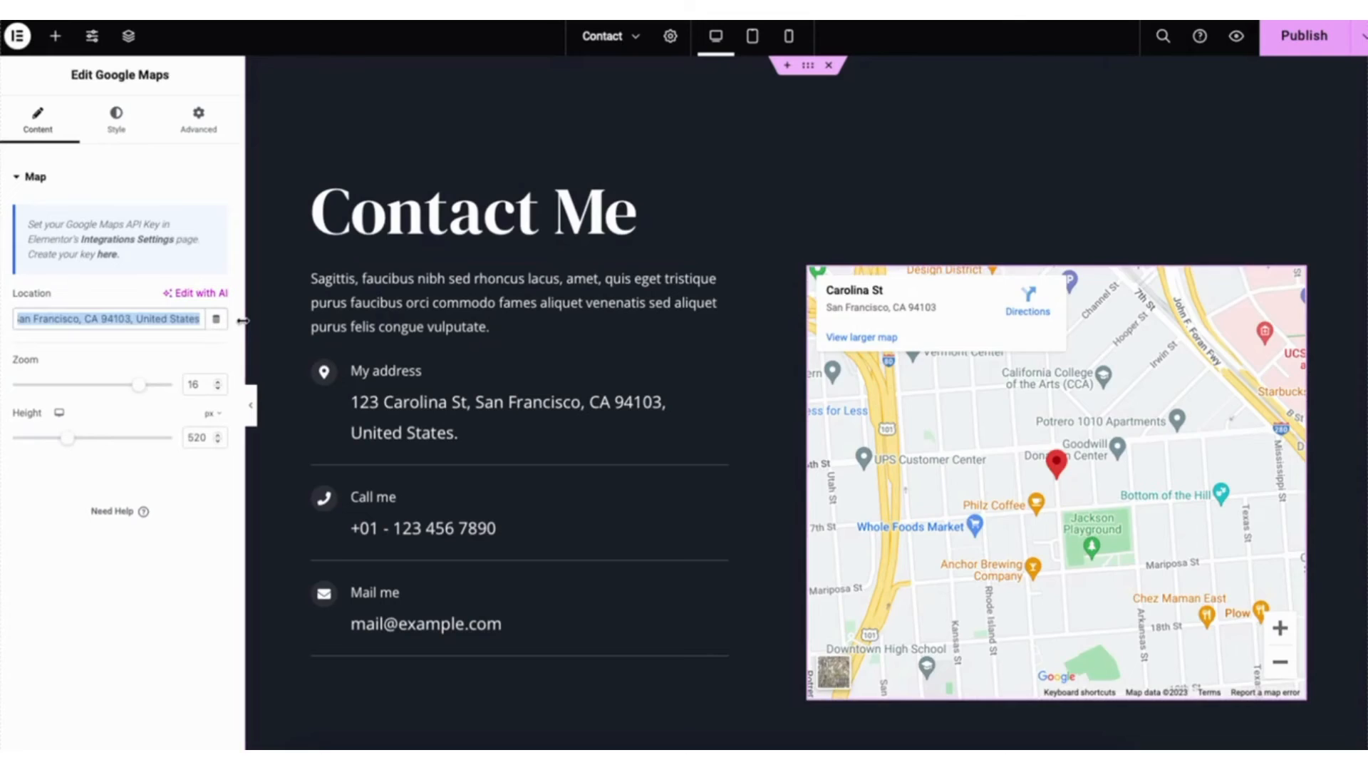
type("New York")
left_click_drag(141, 386, 104, 385)
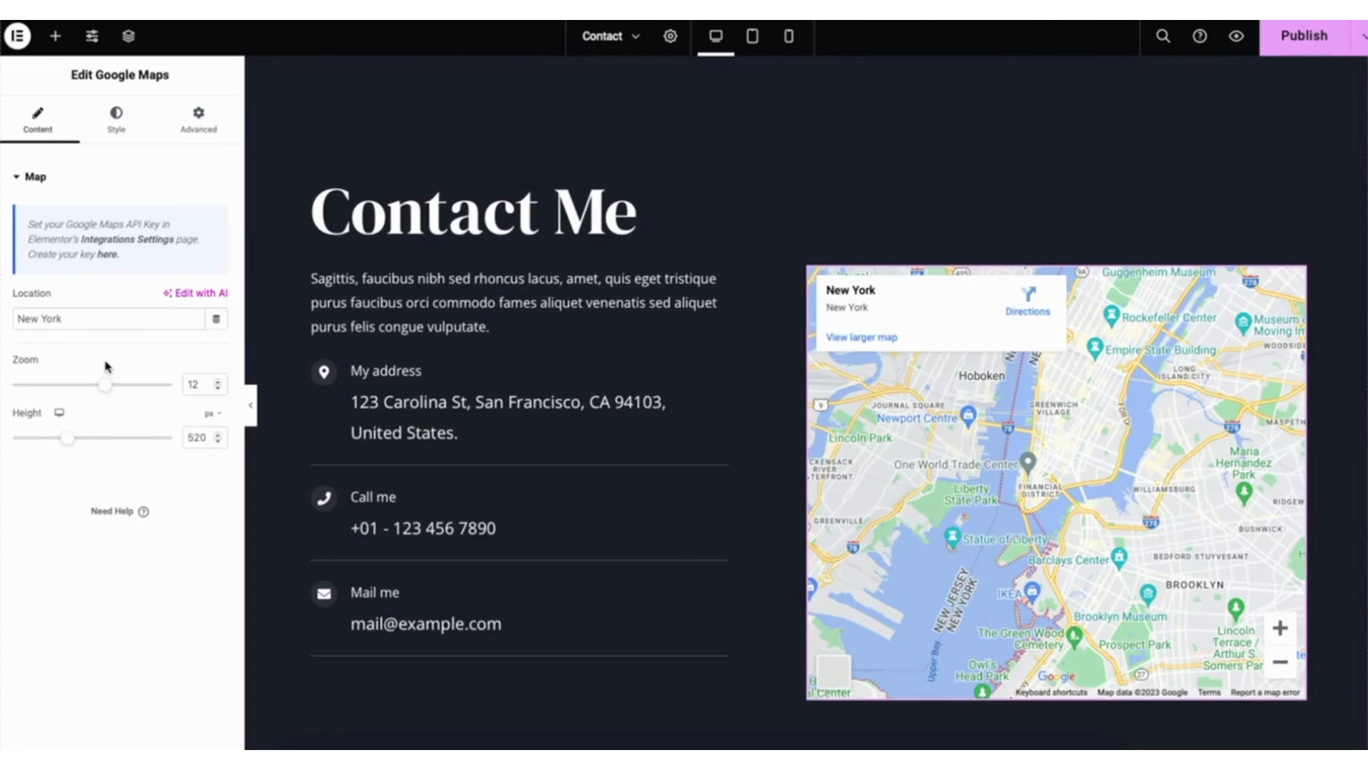
mouse_move(67, 438)
left_mouse_down()
mouse_move(94, 438)
mouse_move(75, 444)
left_mouse_up()
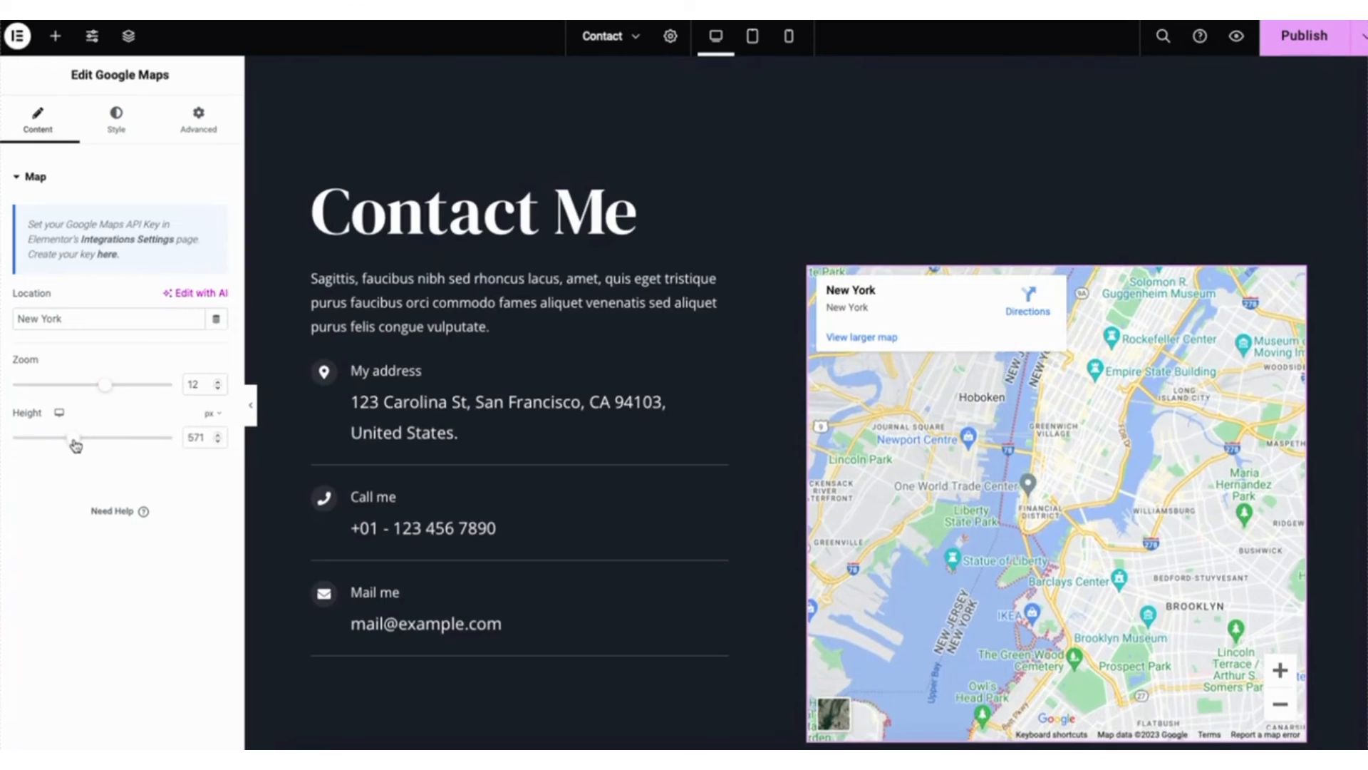
- Go to the Google Maps Platform credentials page and fill in a new project named Demo1 with No organization as location
left_click(108, 256)
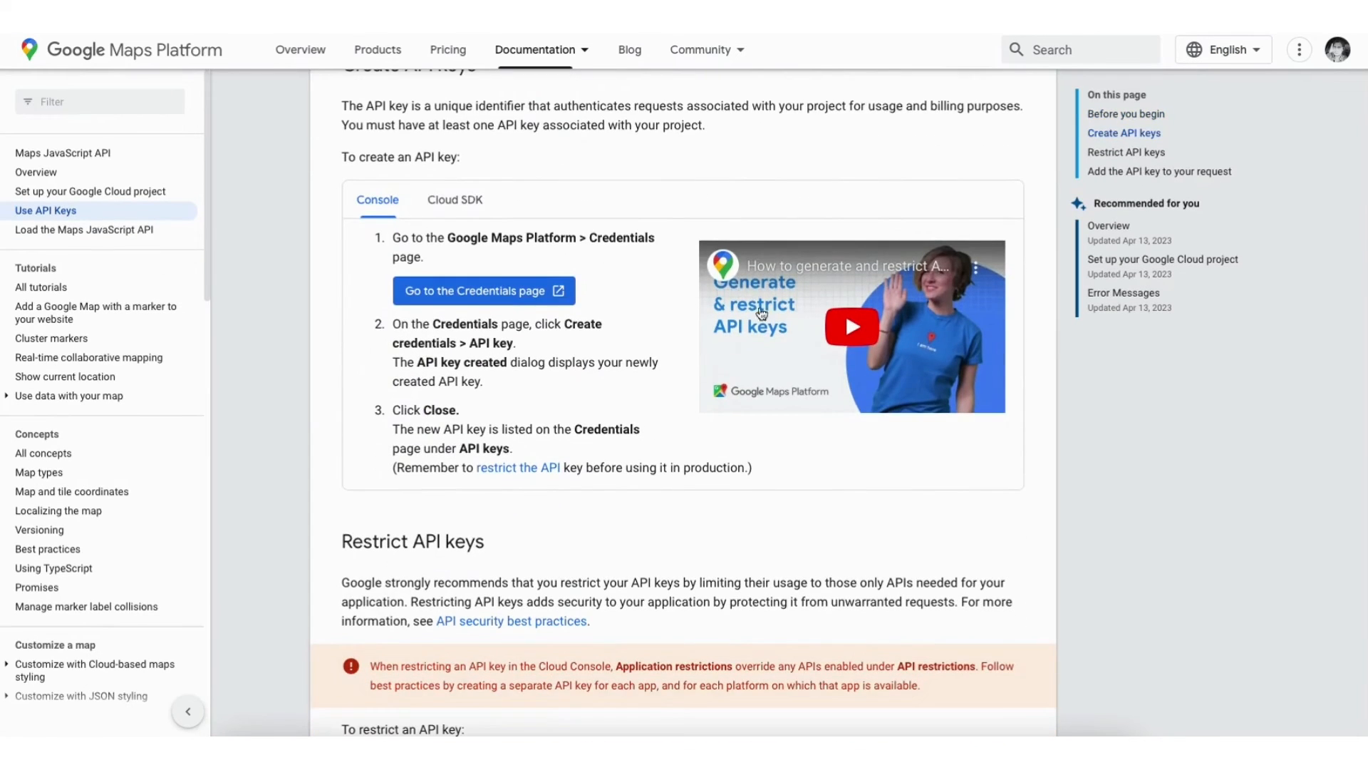
left_click(453, 293)
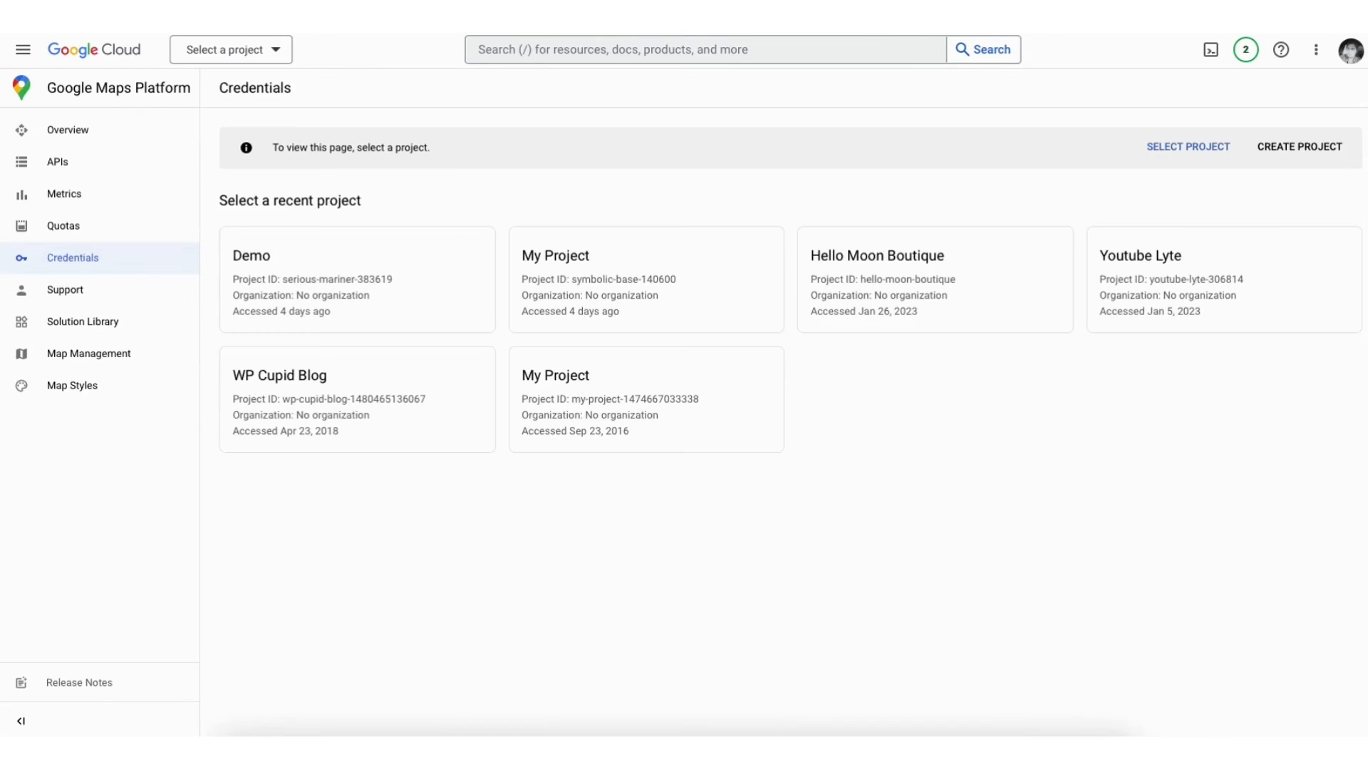
left_click(1301, 146)
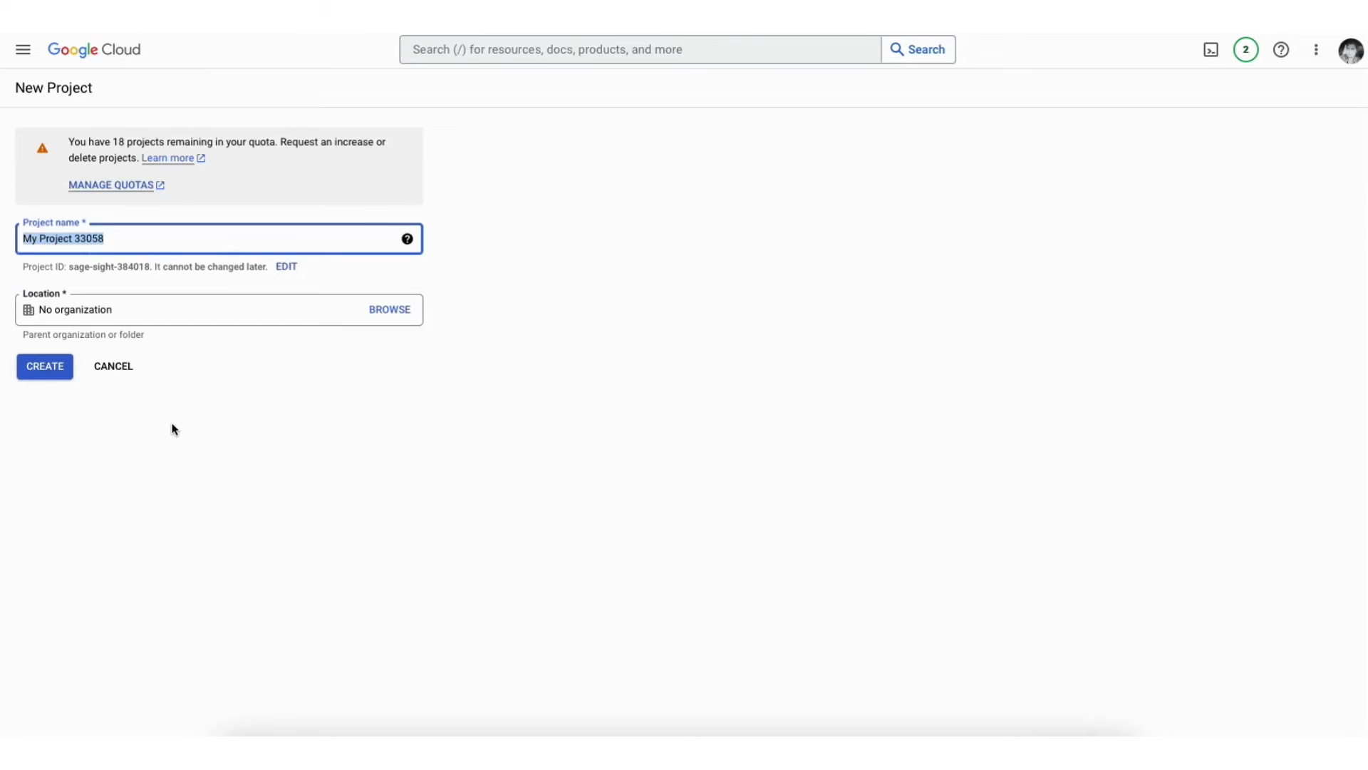
type("Demo1")
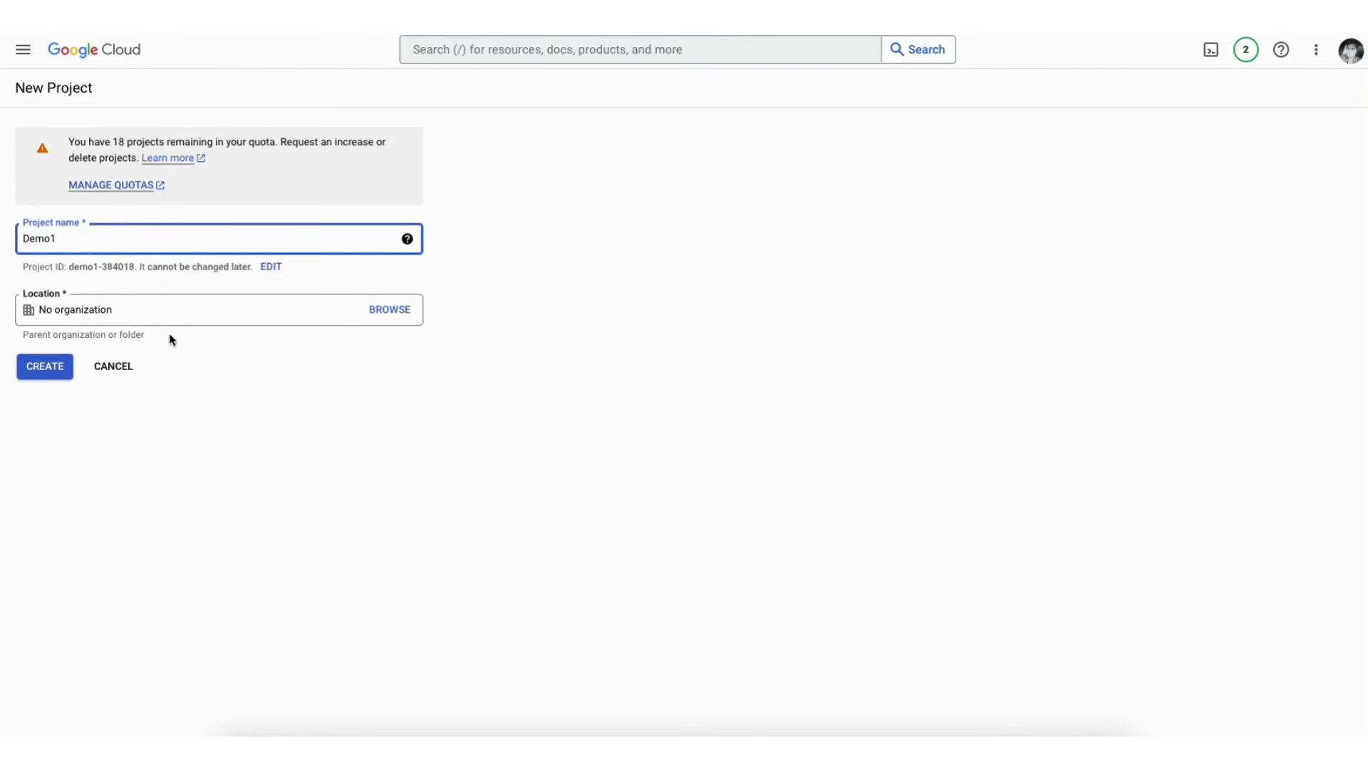
left_click(166, 312)
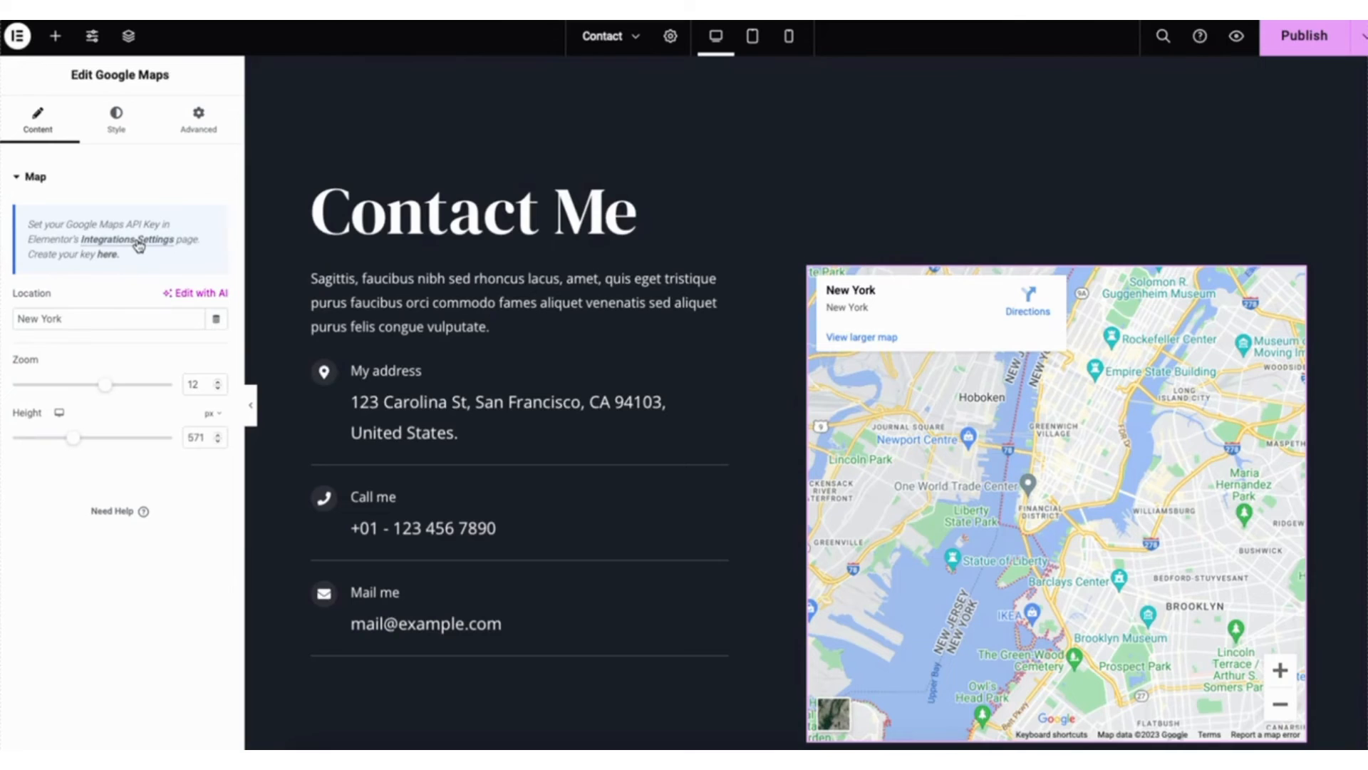
- Open Elementor's Integrations settings page for the Google Maps API key from the map widget
left_click(139, 245)
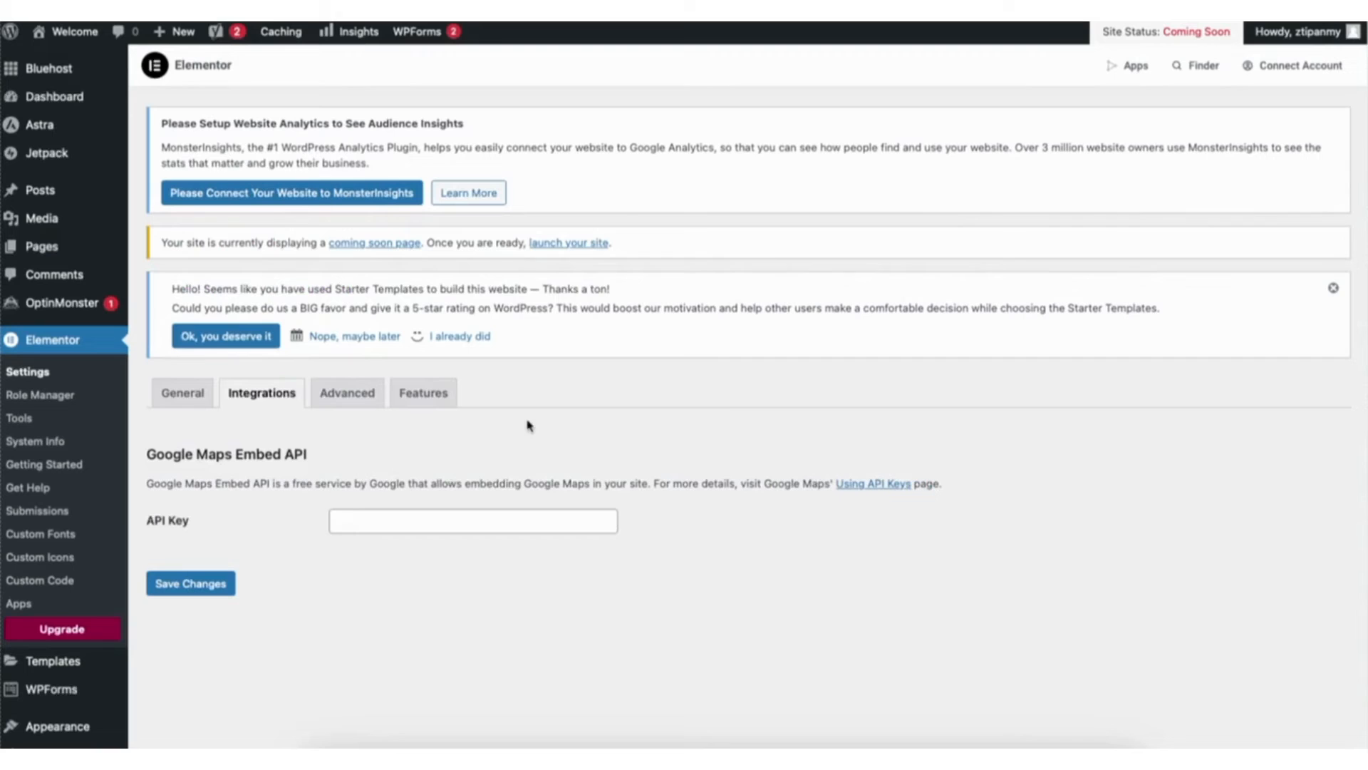
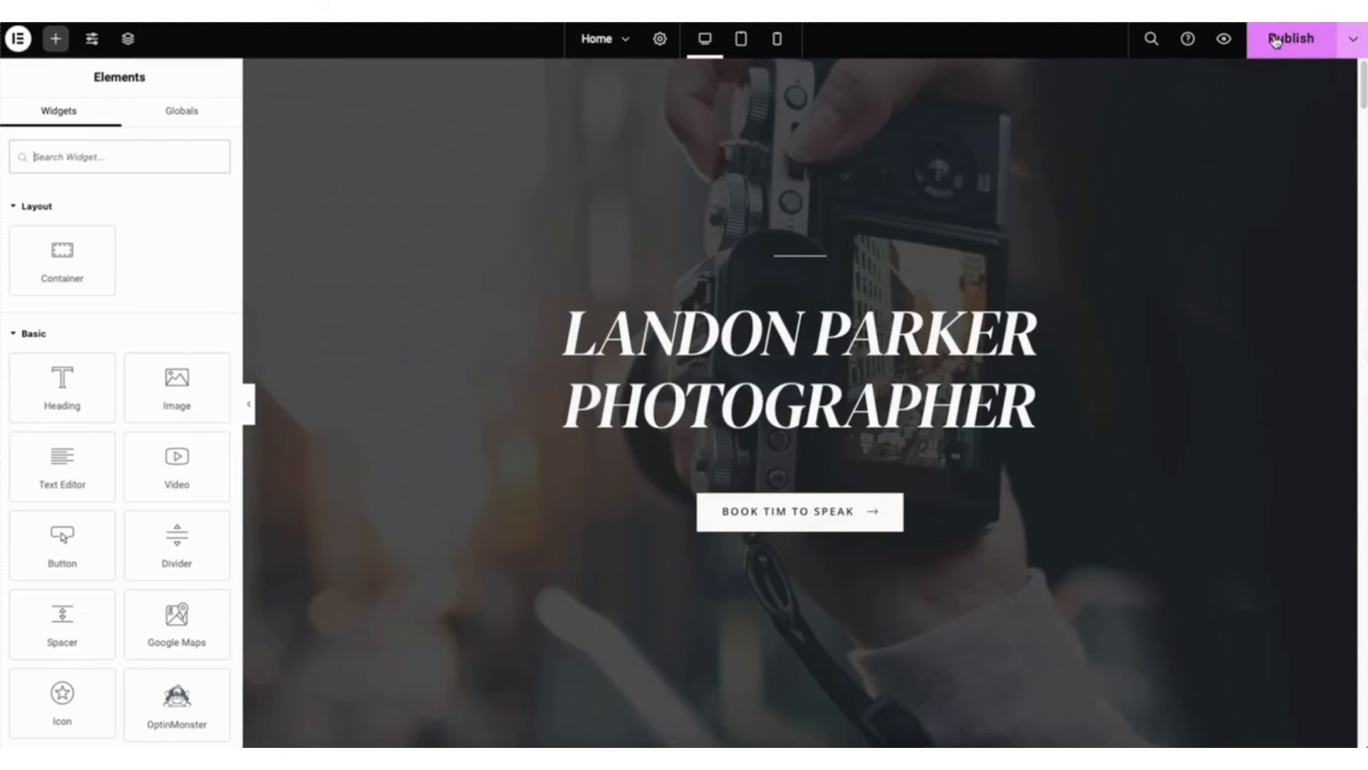
- Check the Home page's publishing options, and preview its tablet and mobile layouts before returning to the desktop view
left_click(1353, 40)
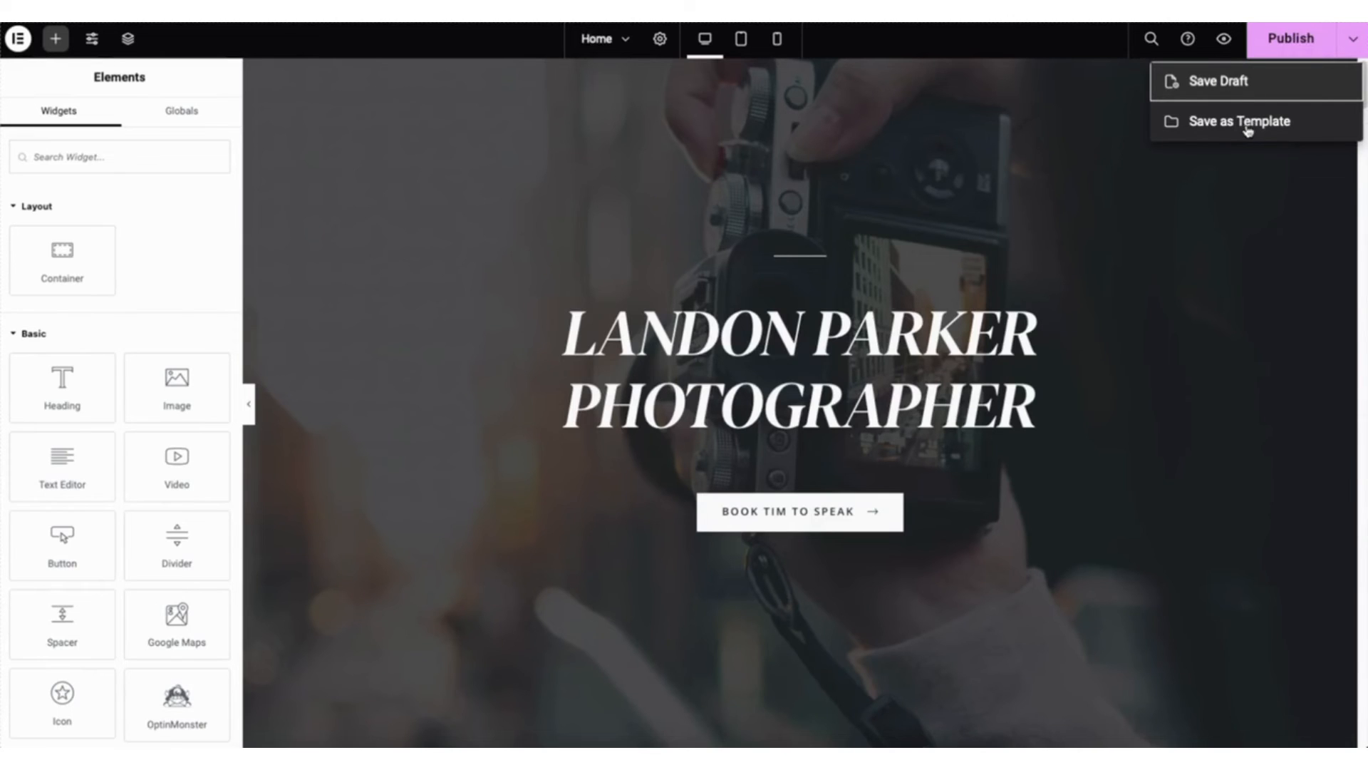
left_click(1134, 177)
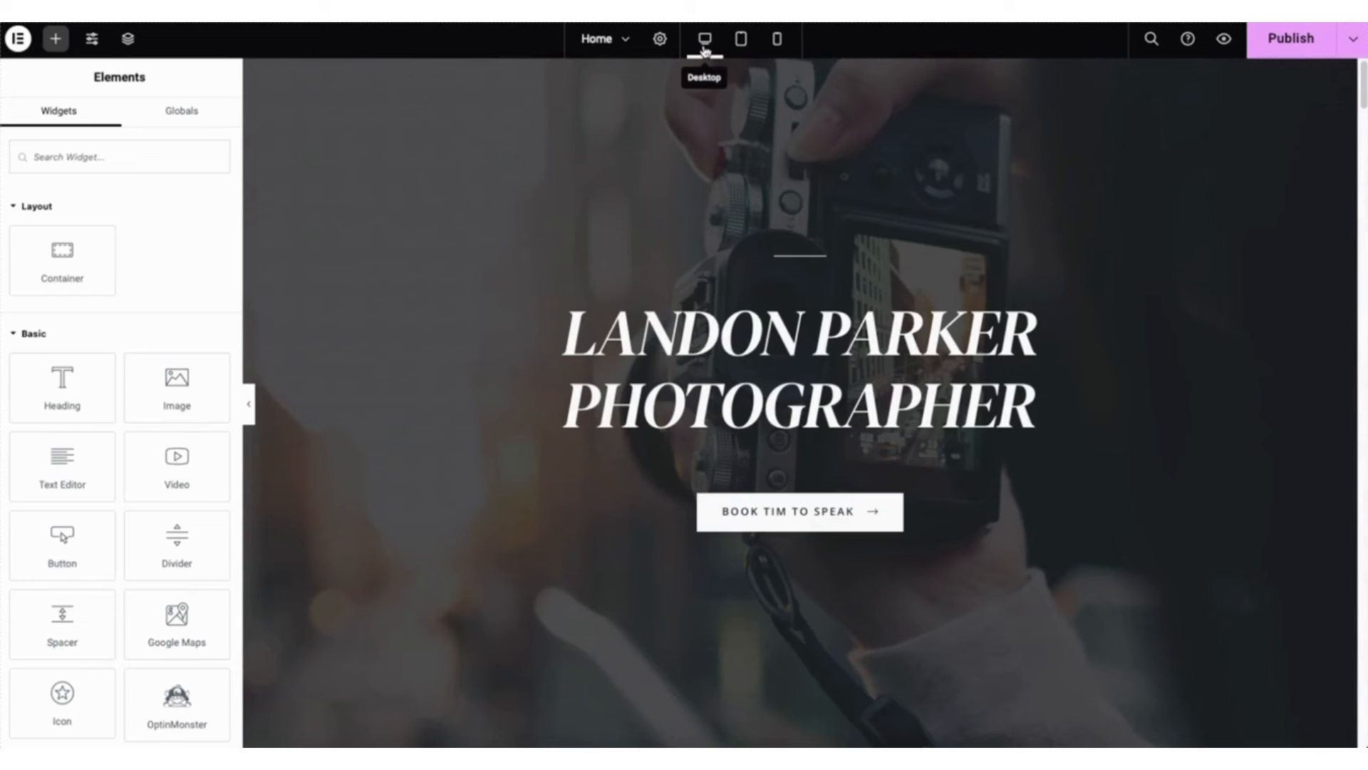
left_click(741, 40)
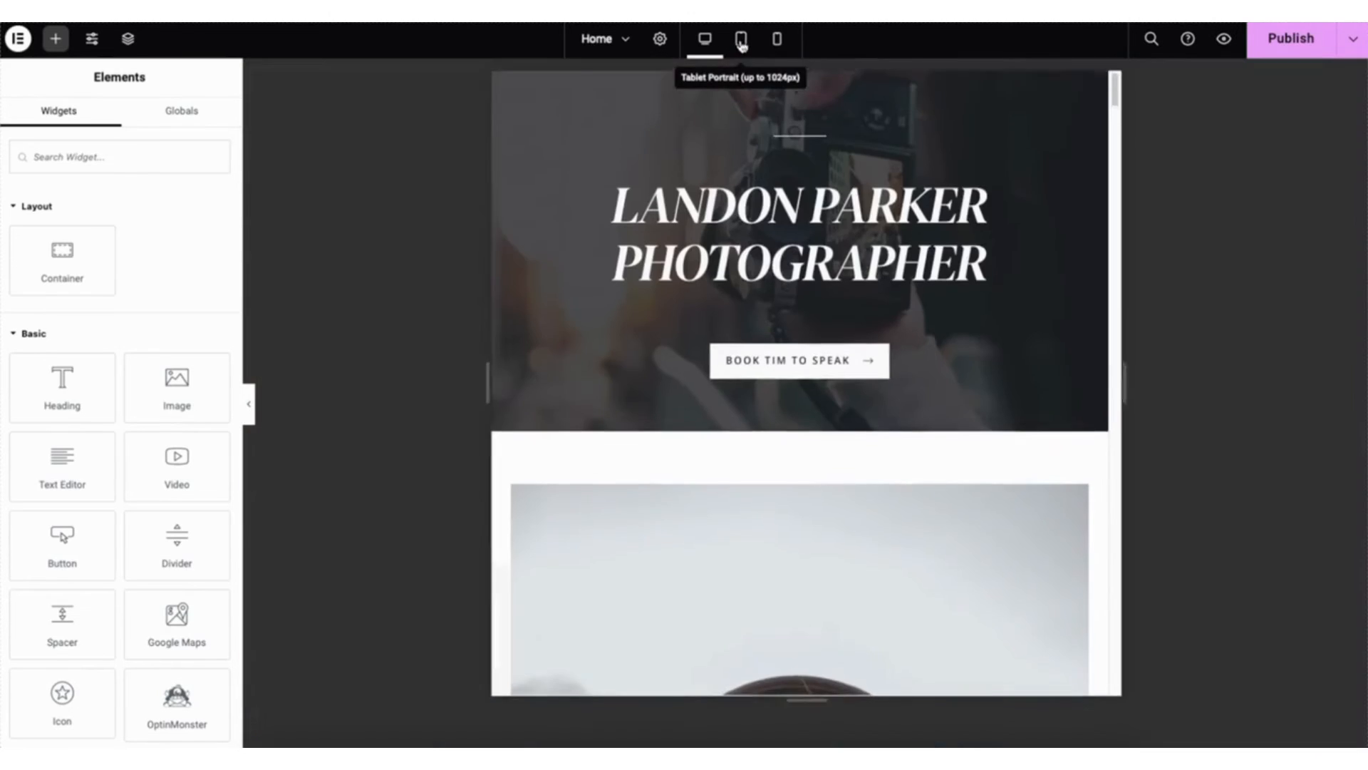
left_click_drag(1114, 85, 1122, 142)
left_click(778, 40)
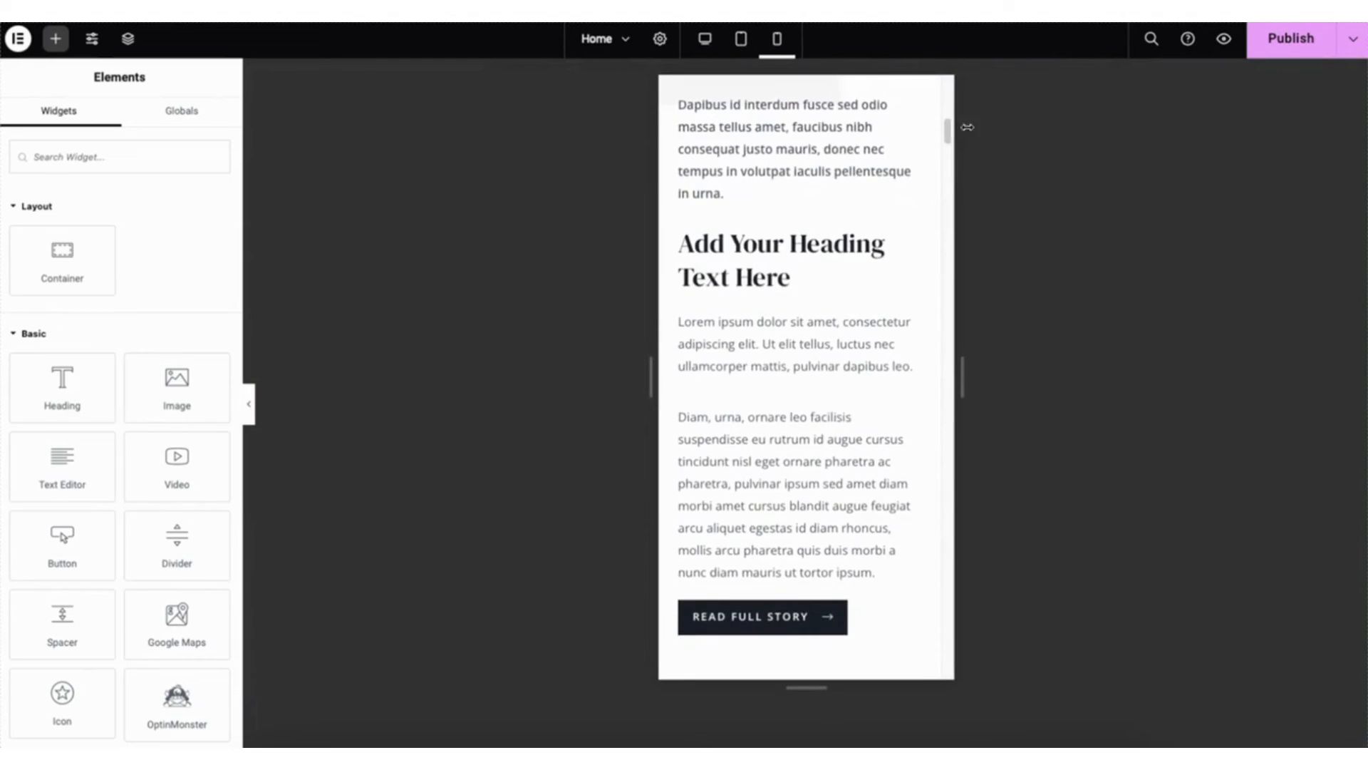
left_click_drag(946, 132, 956, 88)
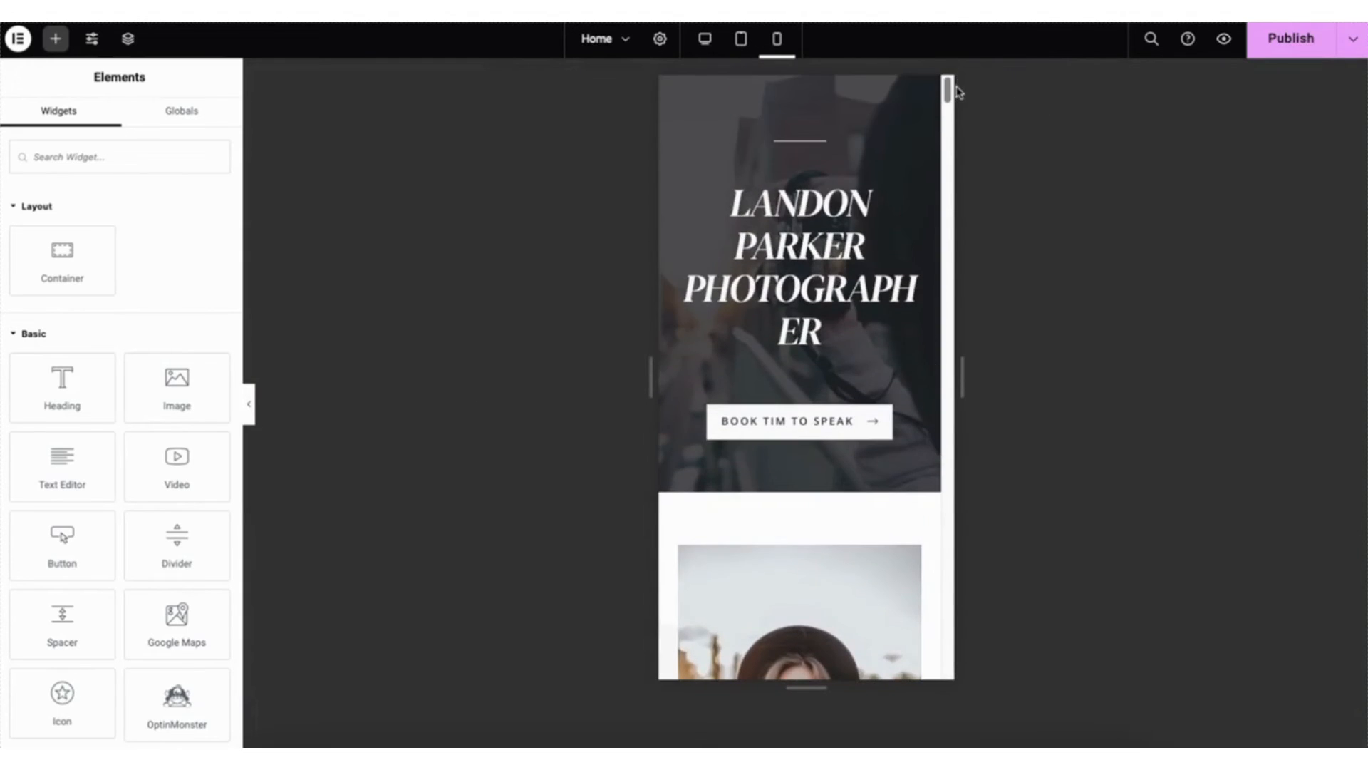
left_click(704, 39)
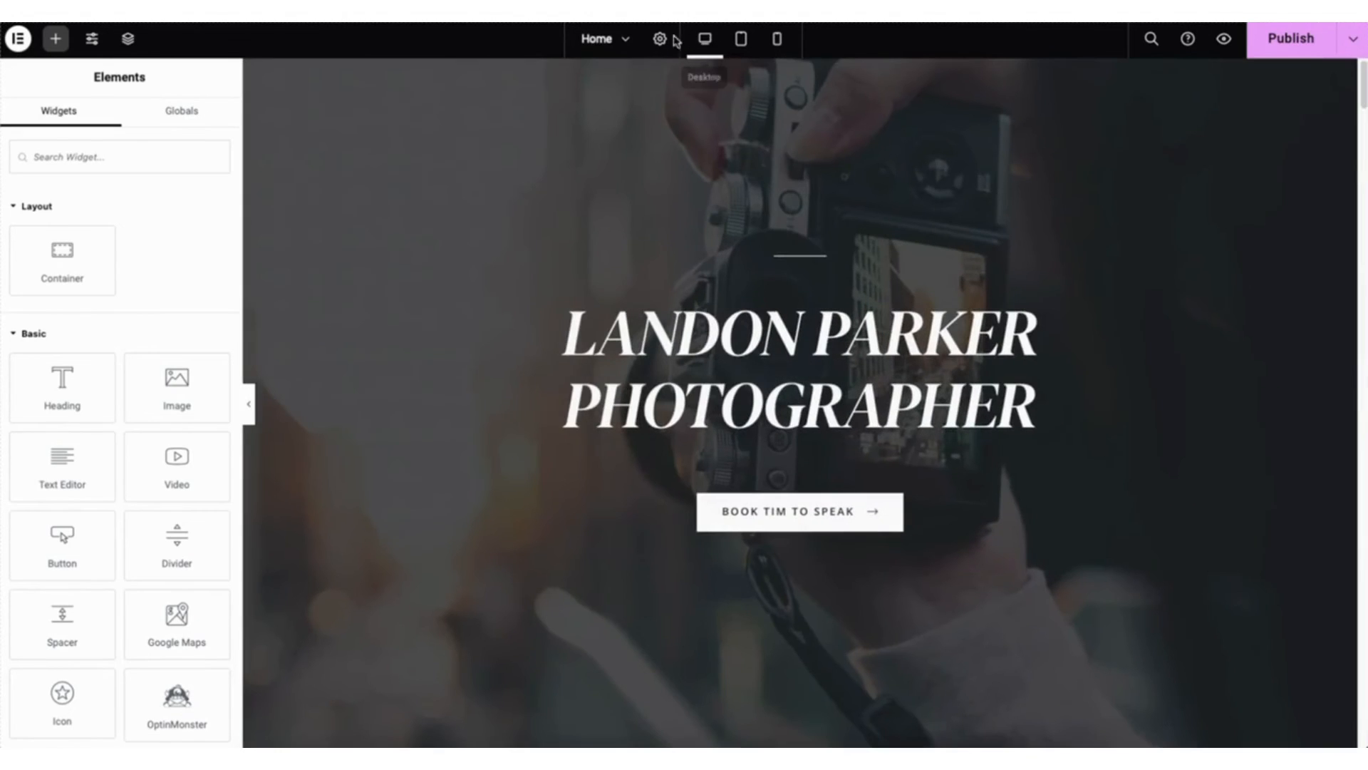
- Look through the Site Settings, and view the Home page's revisions in the editing history
left_click(92, 41)
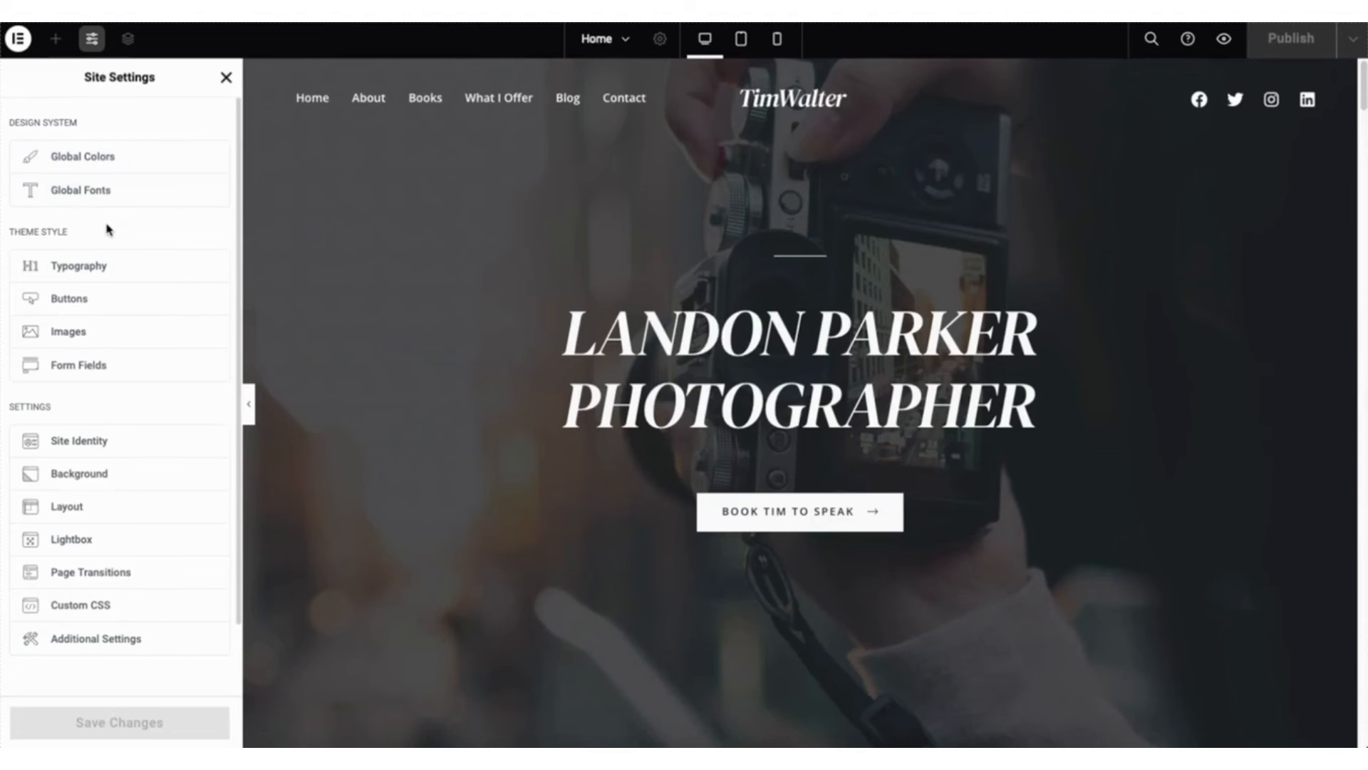
left_click(225, 78)
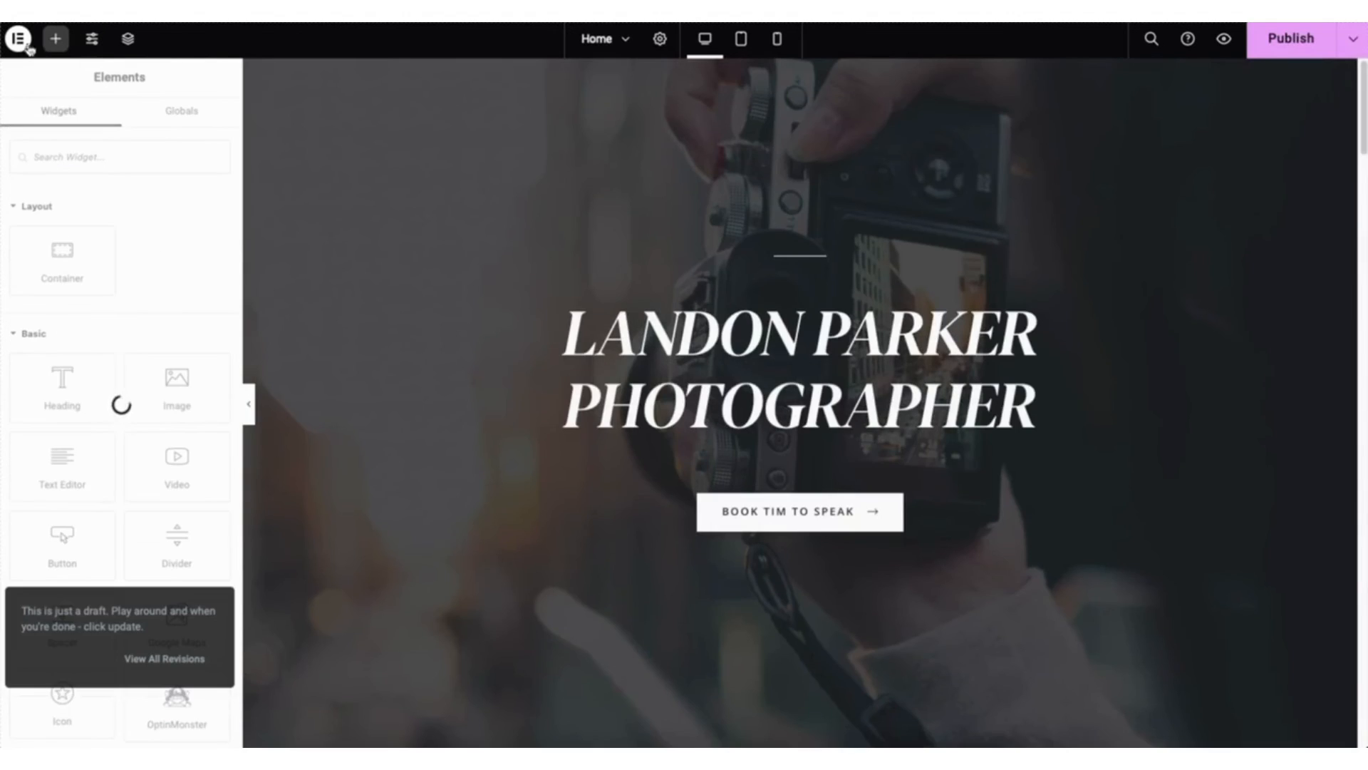
left_click(22, 41)
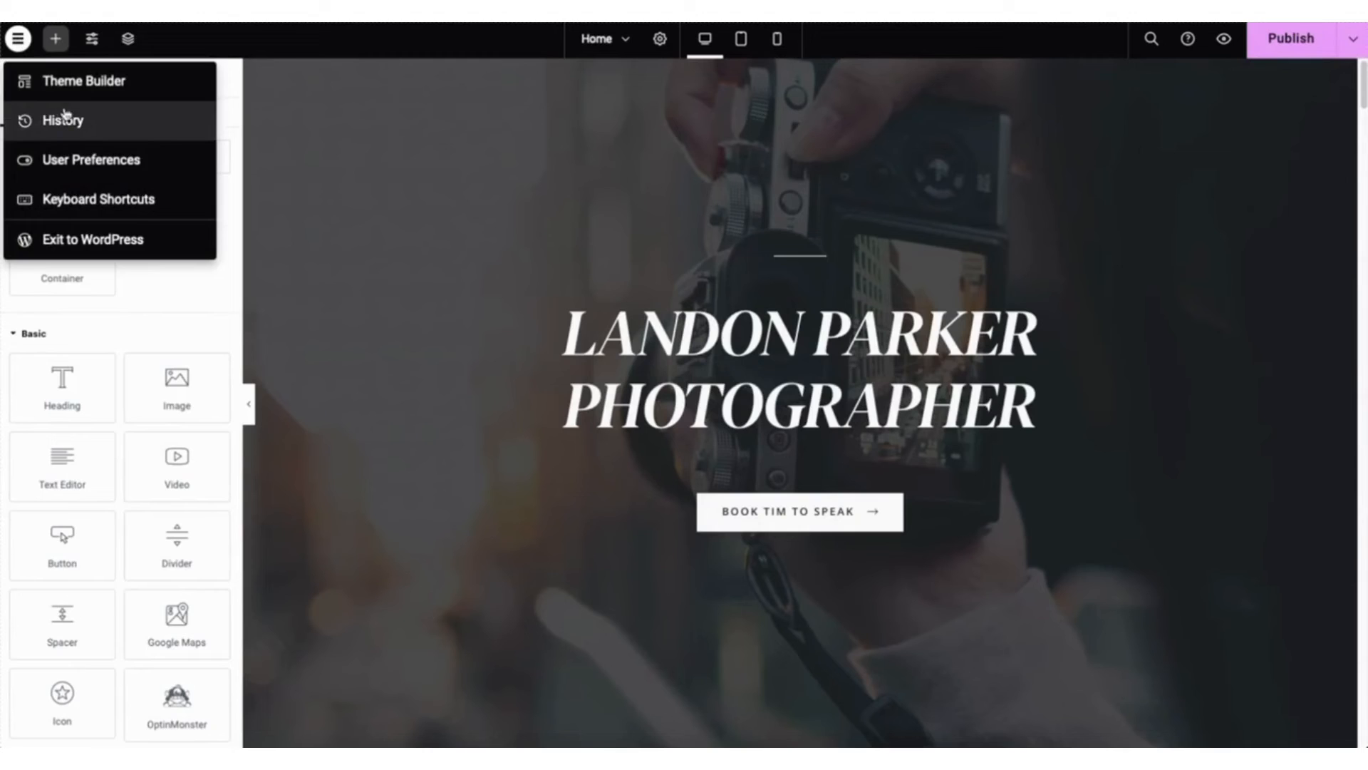
left_click(64, 118)
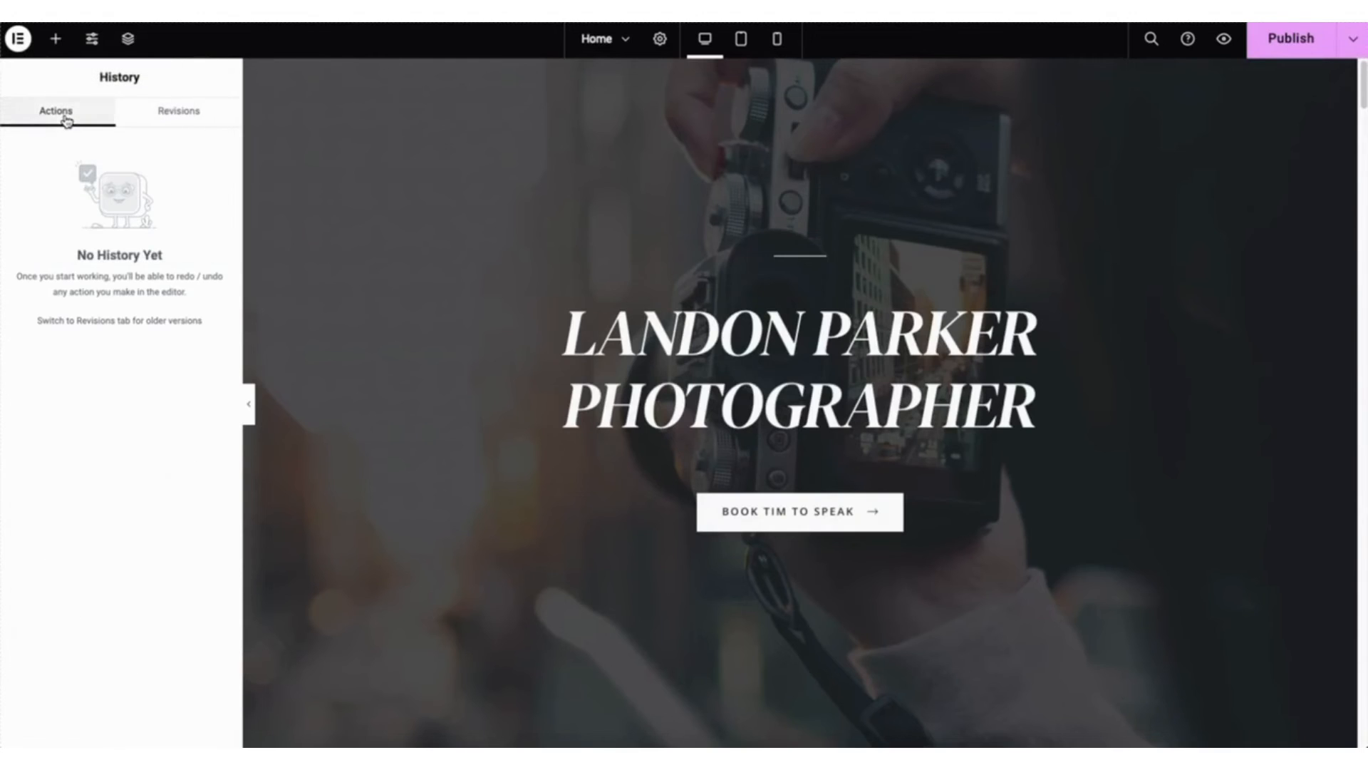
left_click(183, 121)
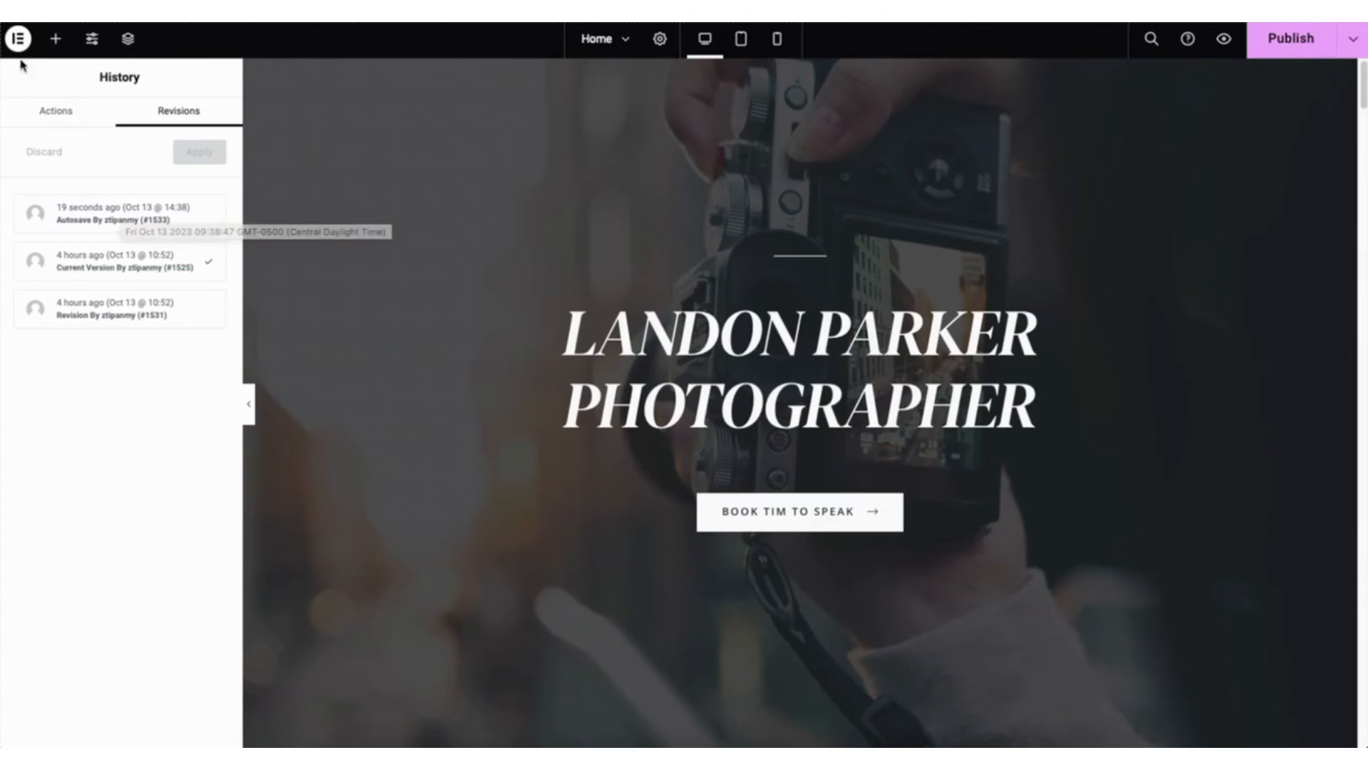
- Exit the Elementor editor to WordPress and leave the Home page's block editor for the site's admin dashboard
left_click(17, 39)
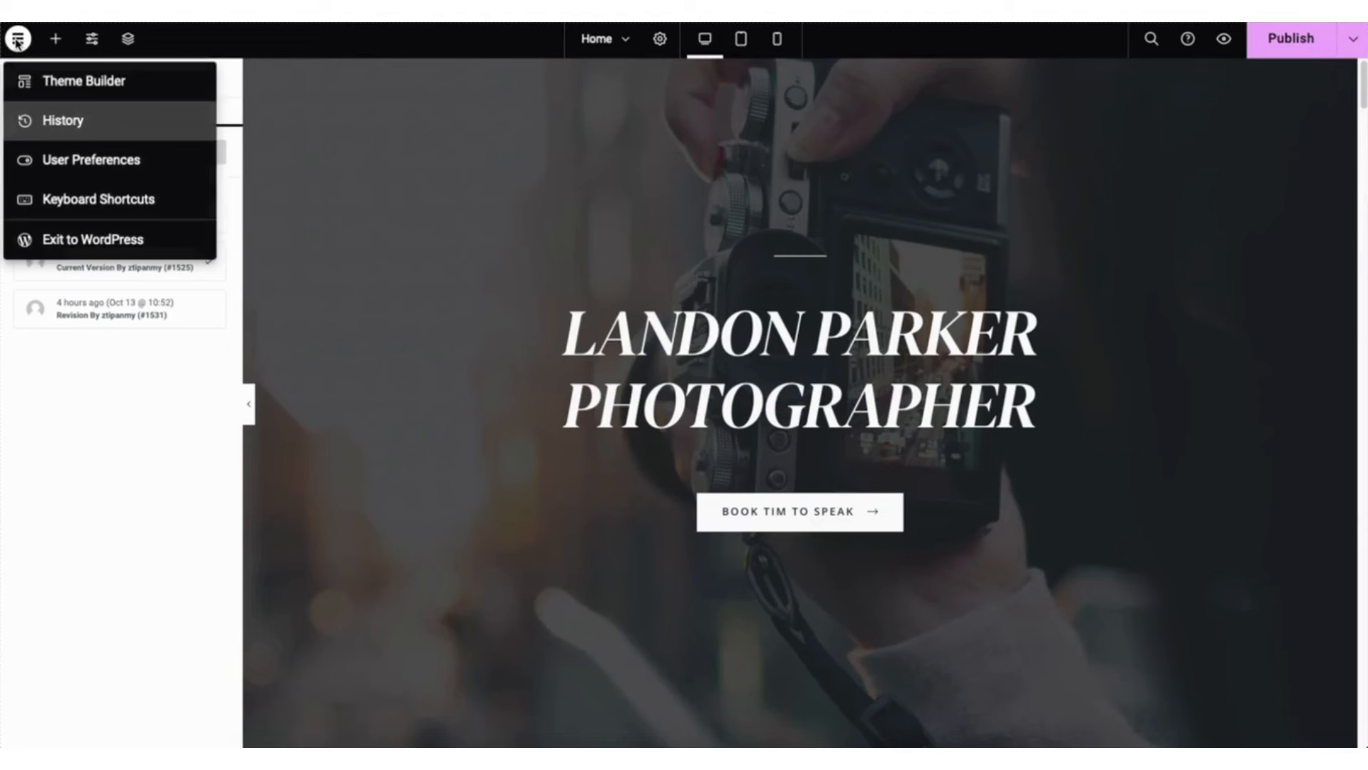
left_click(72, 238)
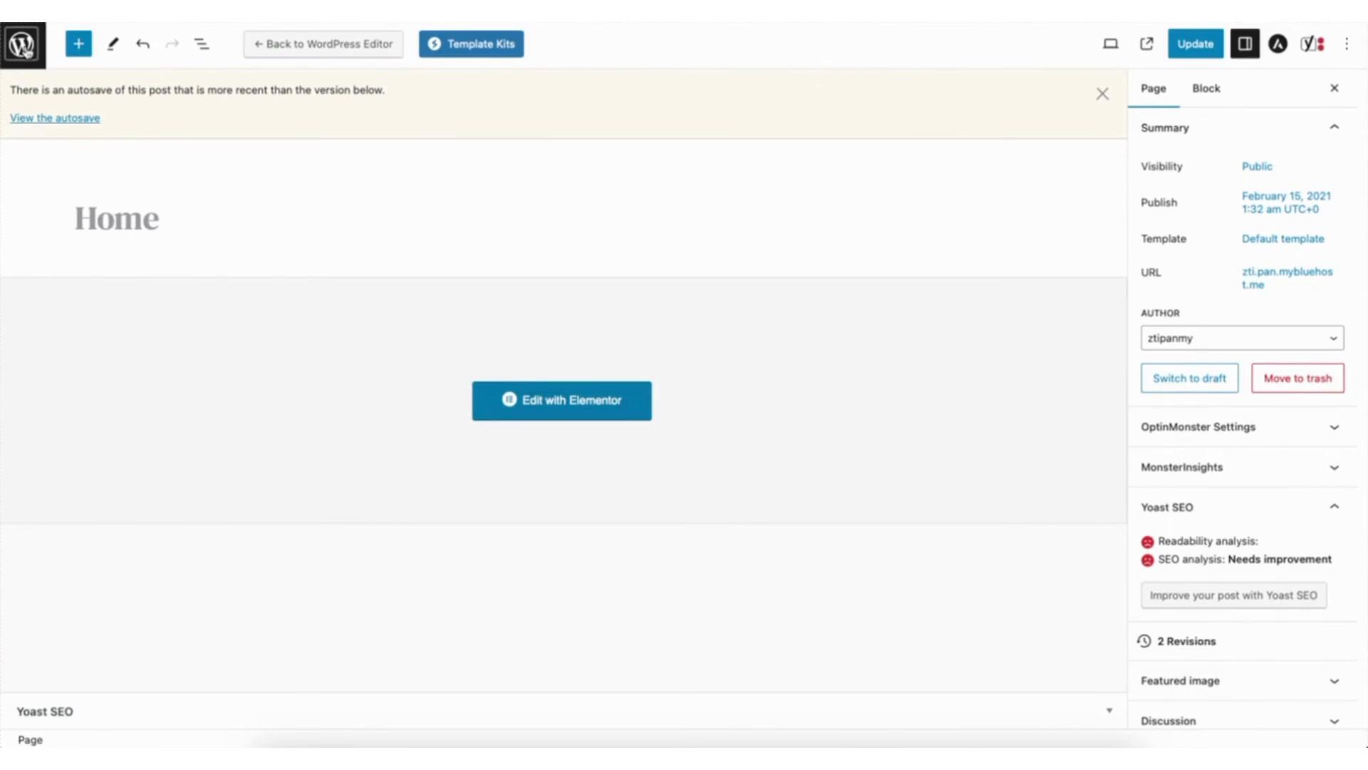
left_click(25, 47)
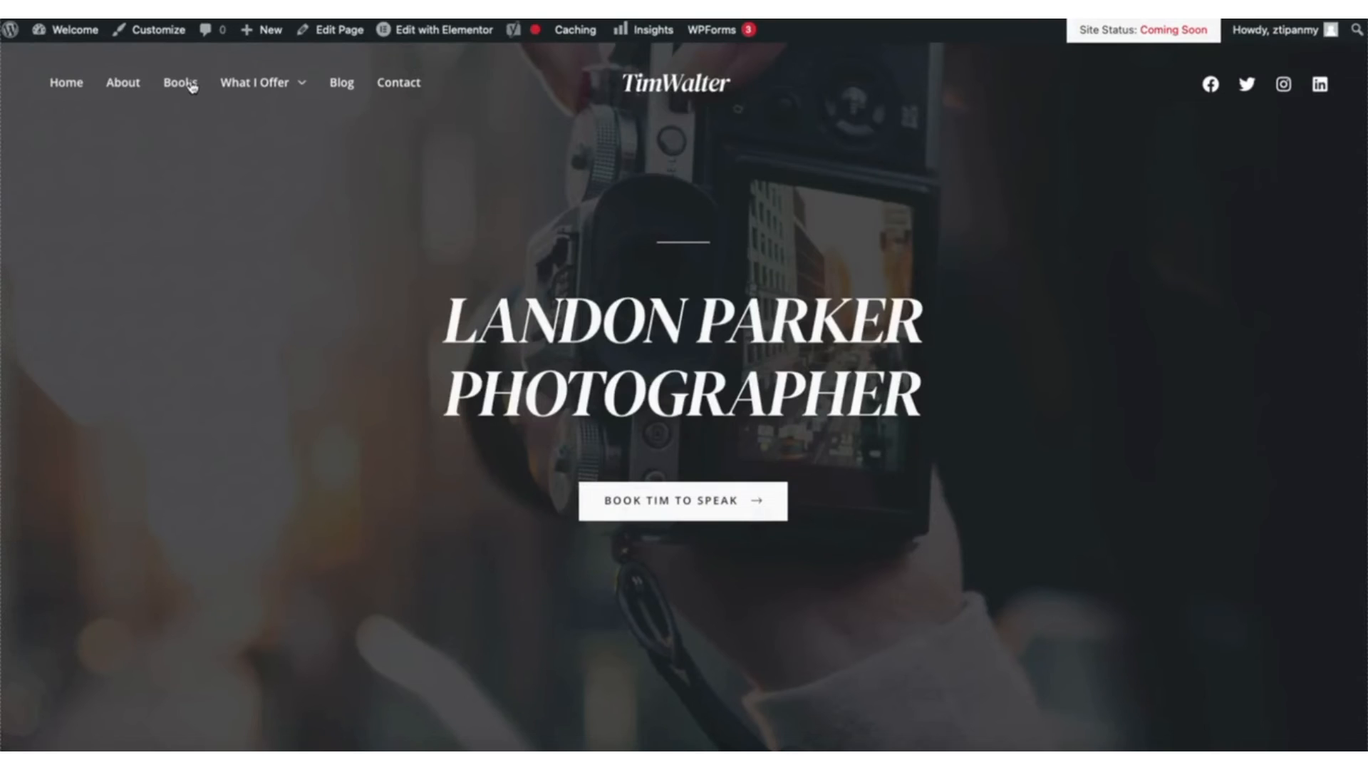
mouse_move(426, 38)
mouse_move(62, 37)
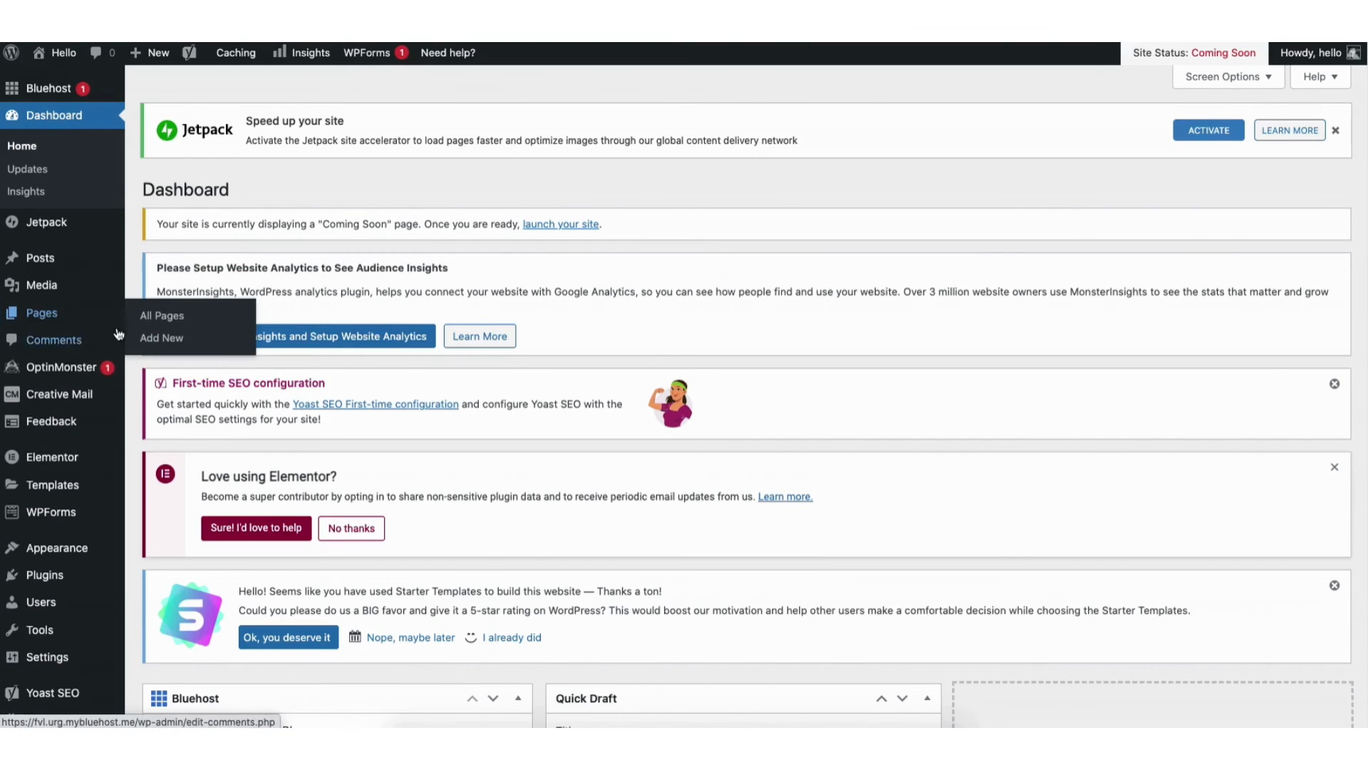
- View the list of all pages, and open the file upload area in the media library
left_click(171, 317)
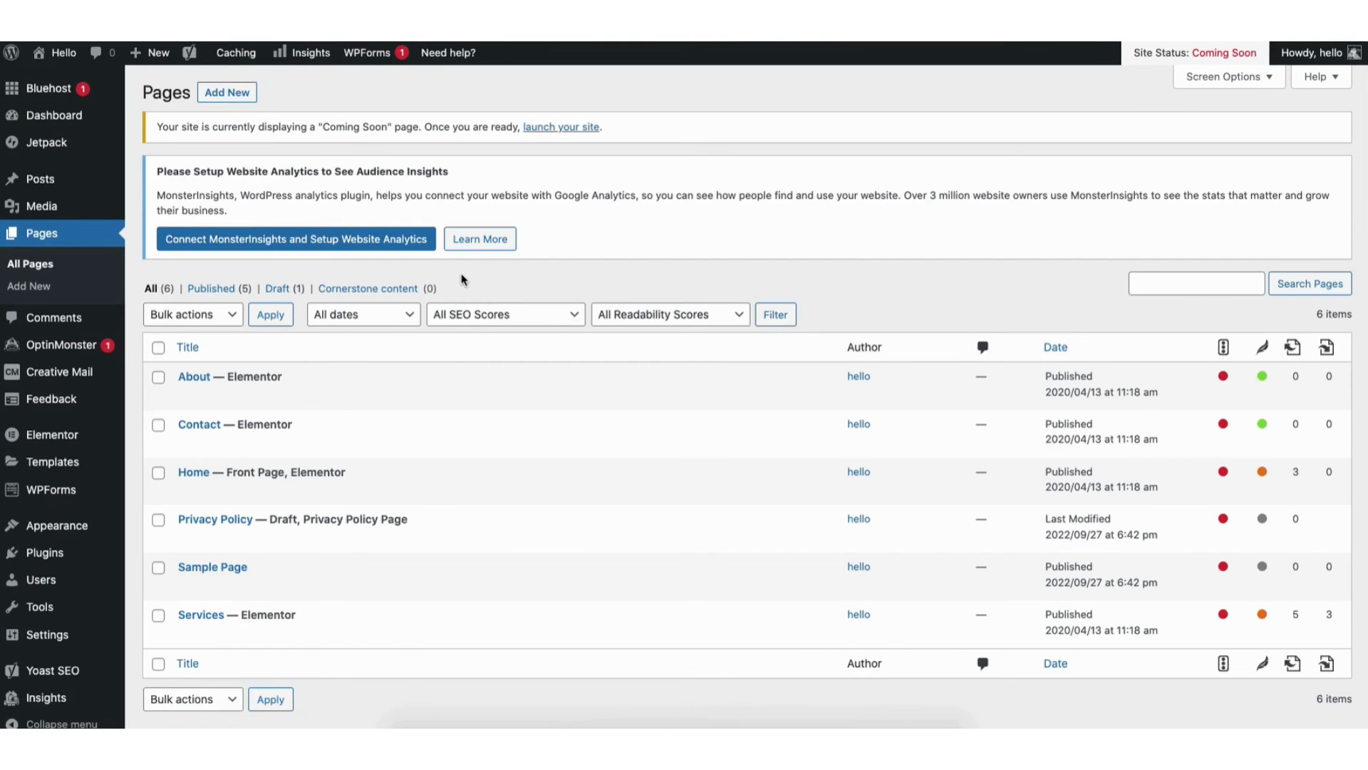
mouse_move(78, 211)
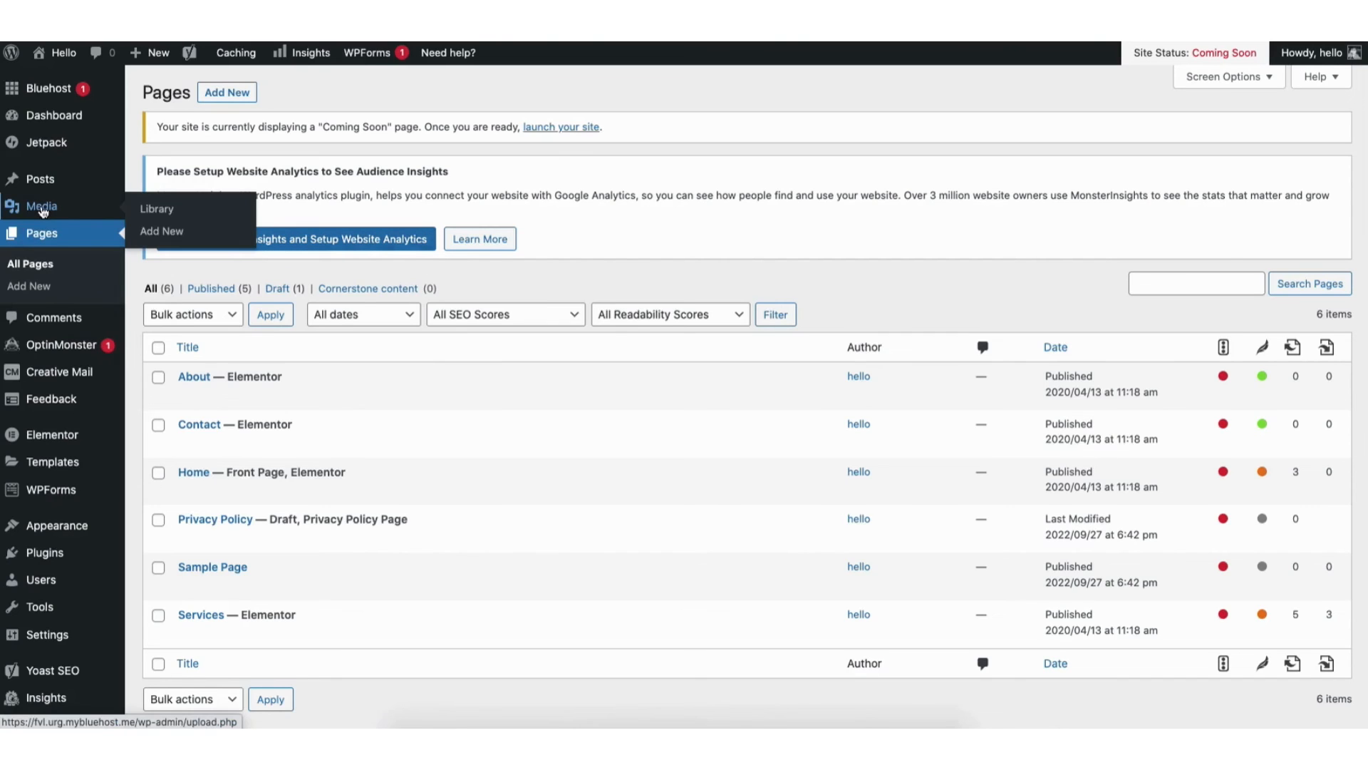
left_click(157, 210)
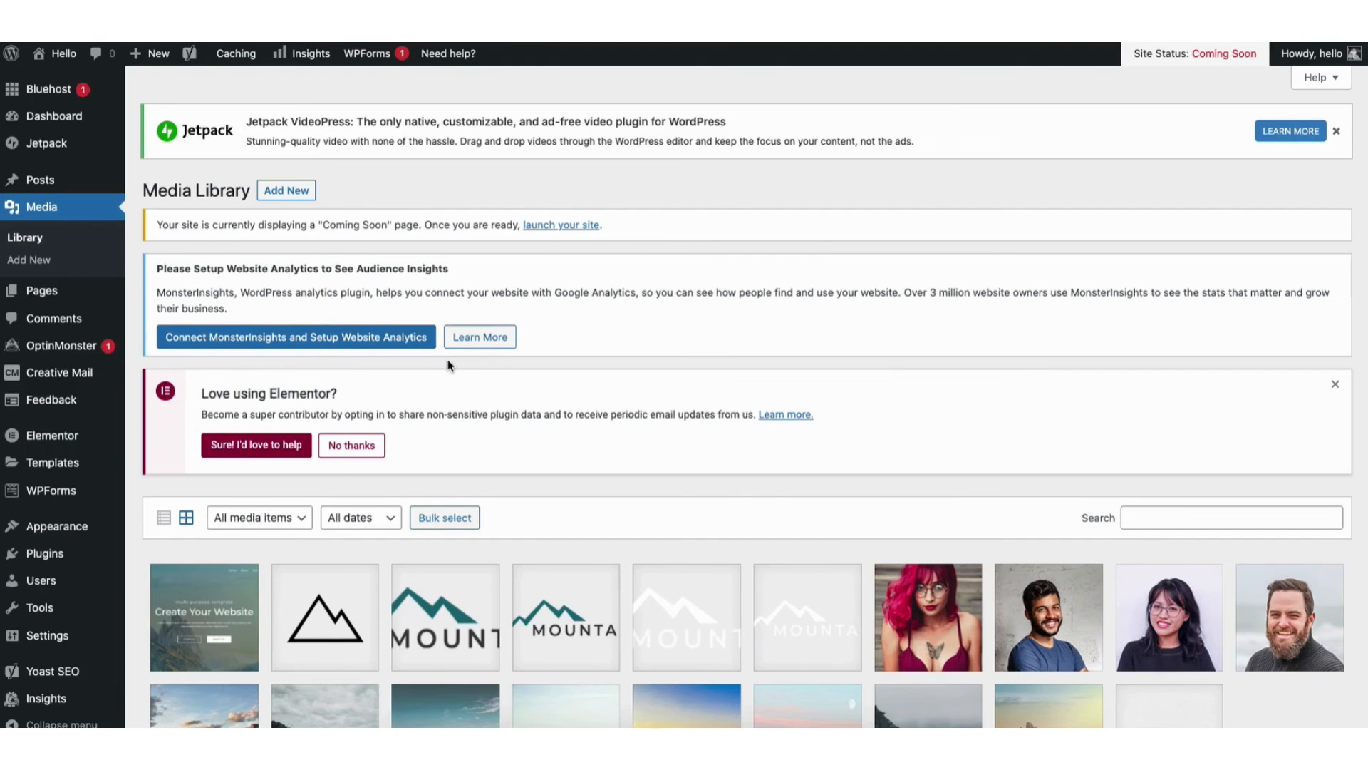
left_click(290, 194)
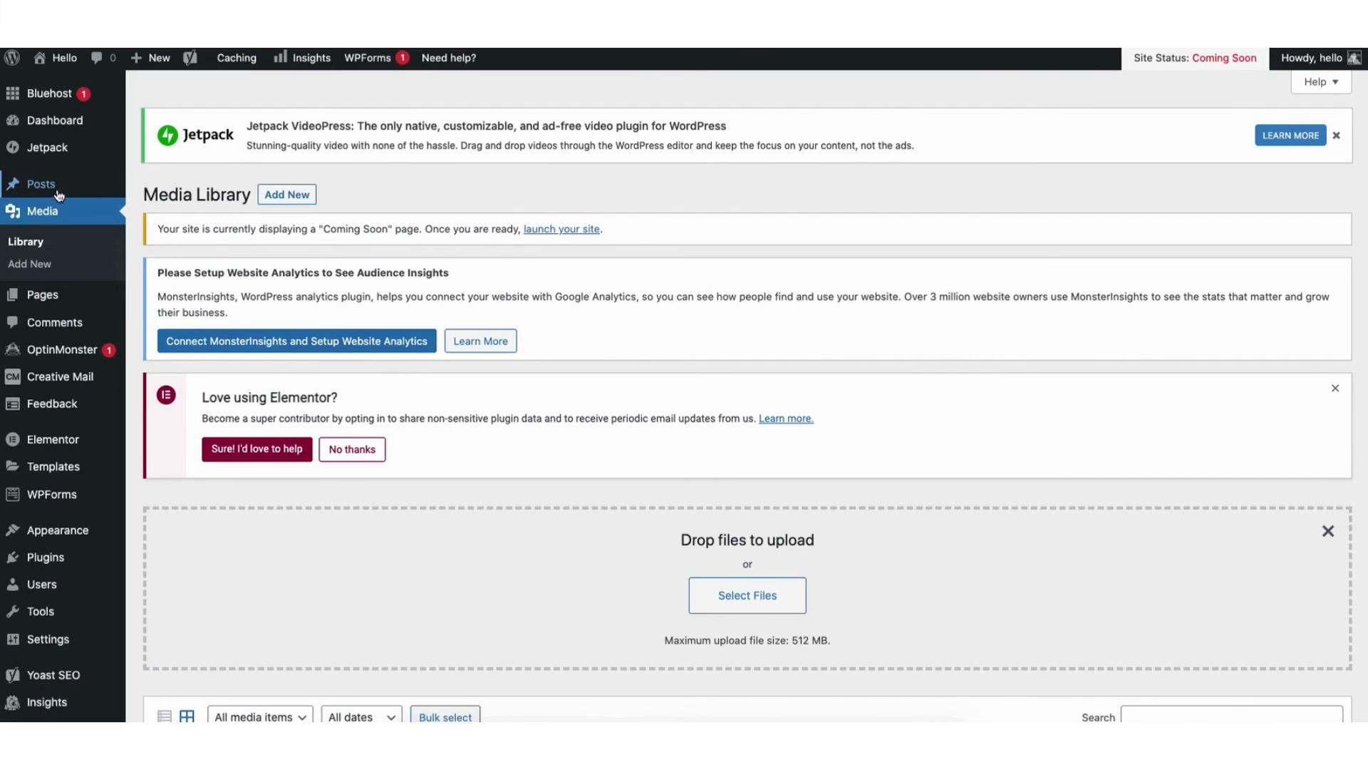
- View the list of all posts, and check the moderation options for the comment on the Hello world! post
mouse_move(29, 184)
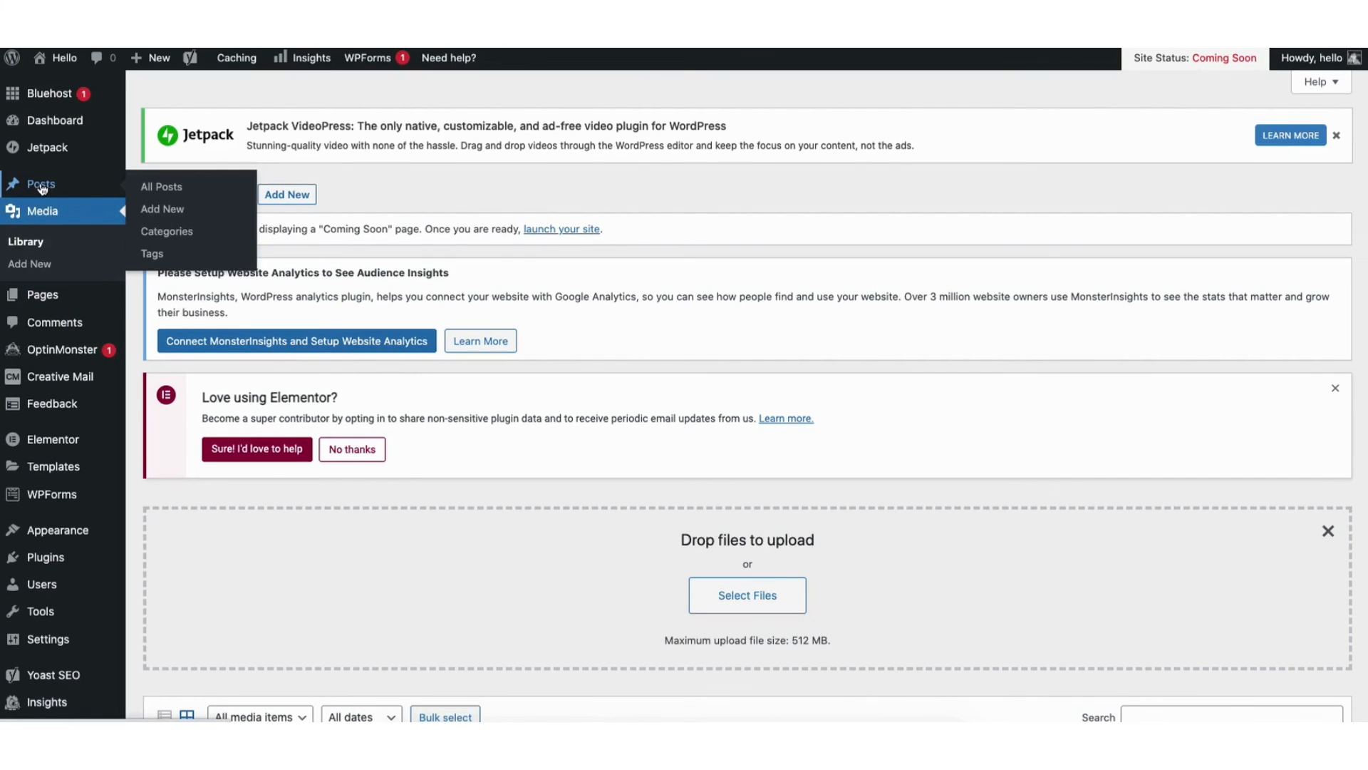
left_click(168, 191)
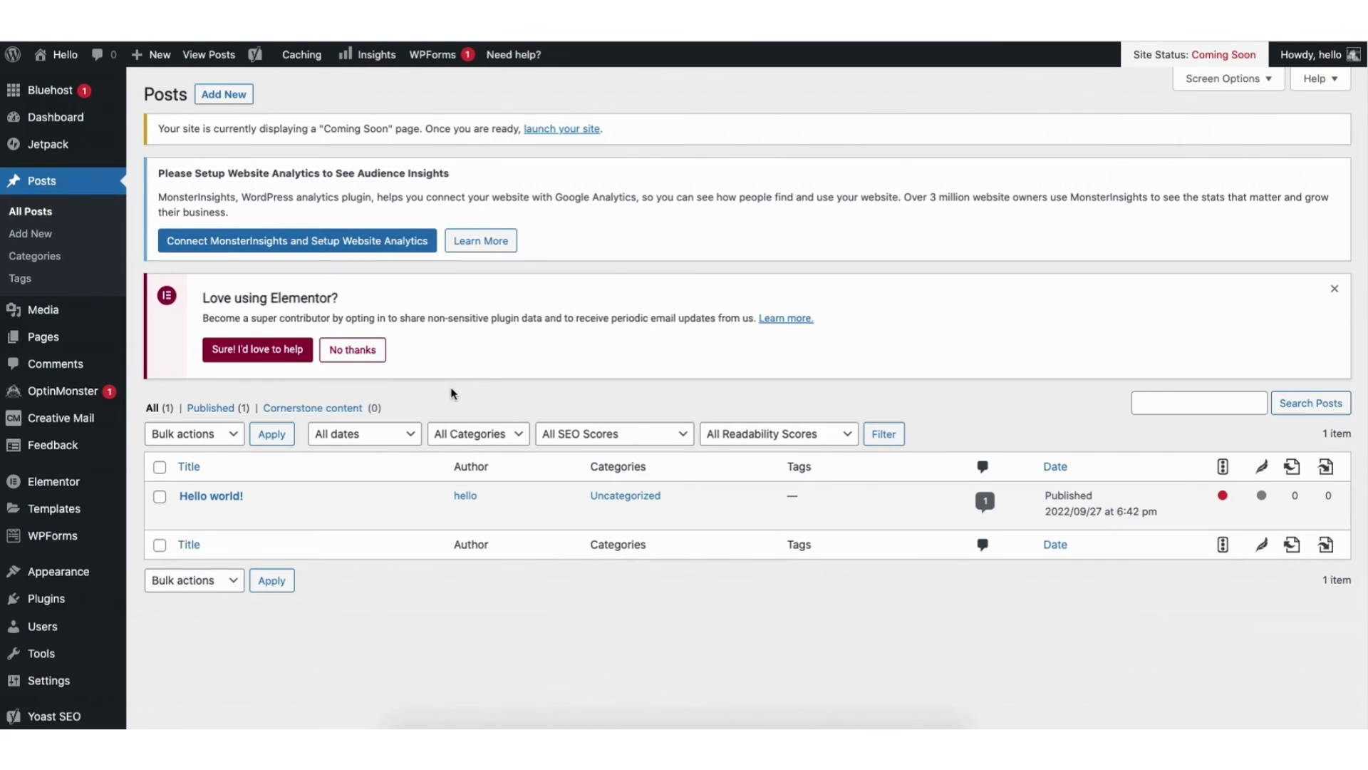
left_click(54, 367)
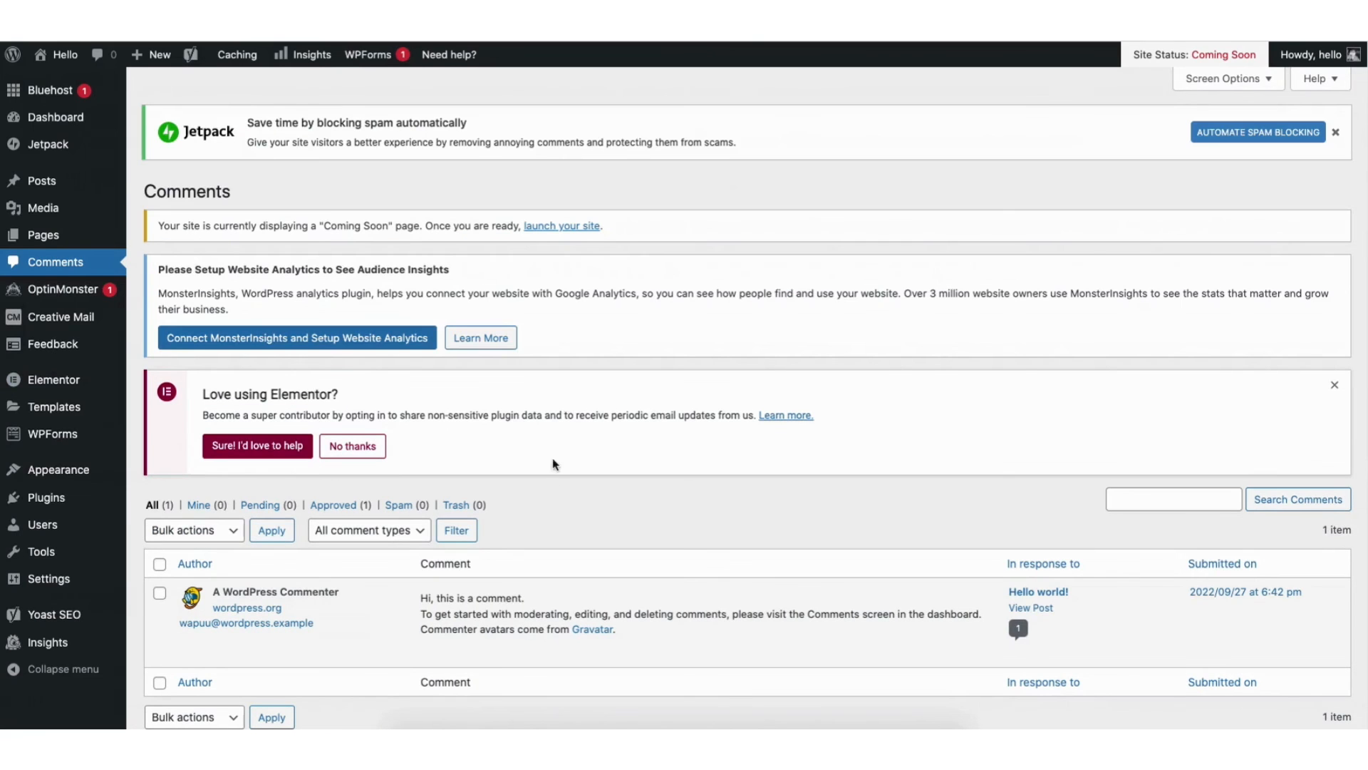
mouse_move(456, 615)
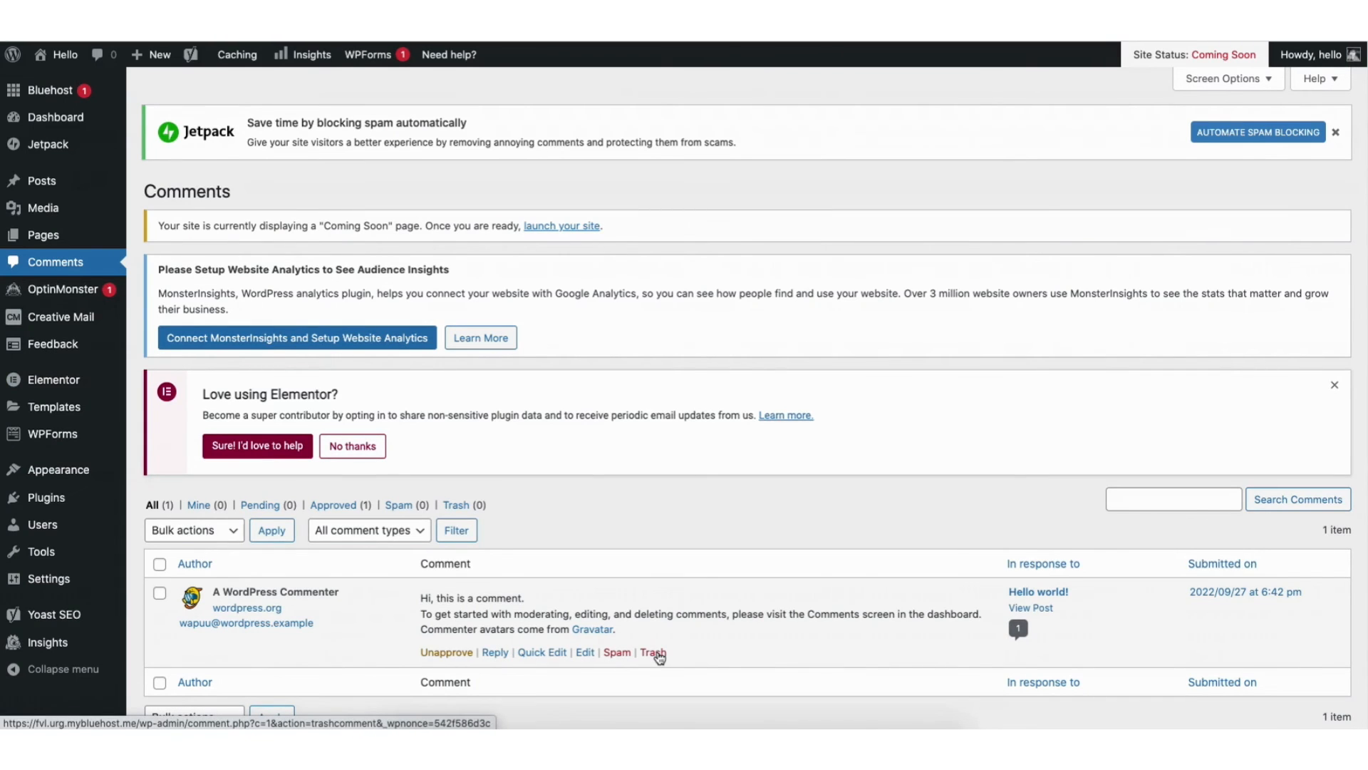
- Open the page for adding new plugins to the site
mouse_move(54, 499)
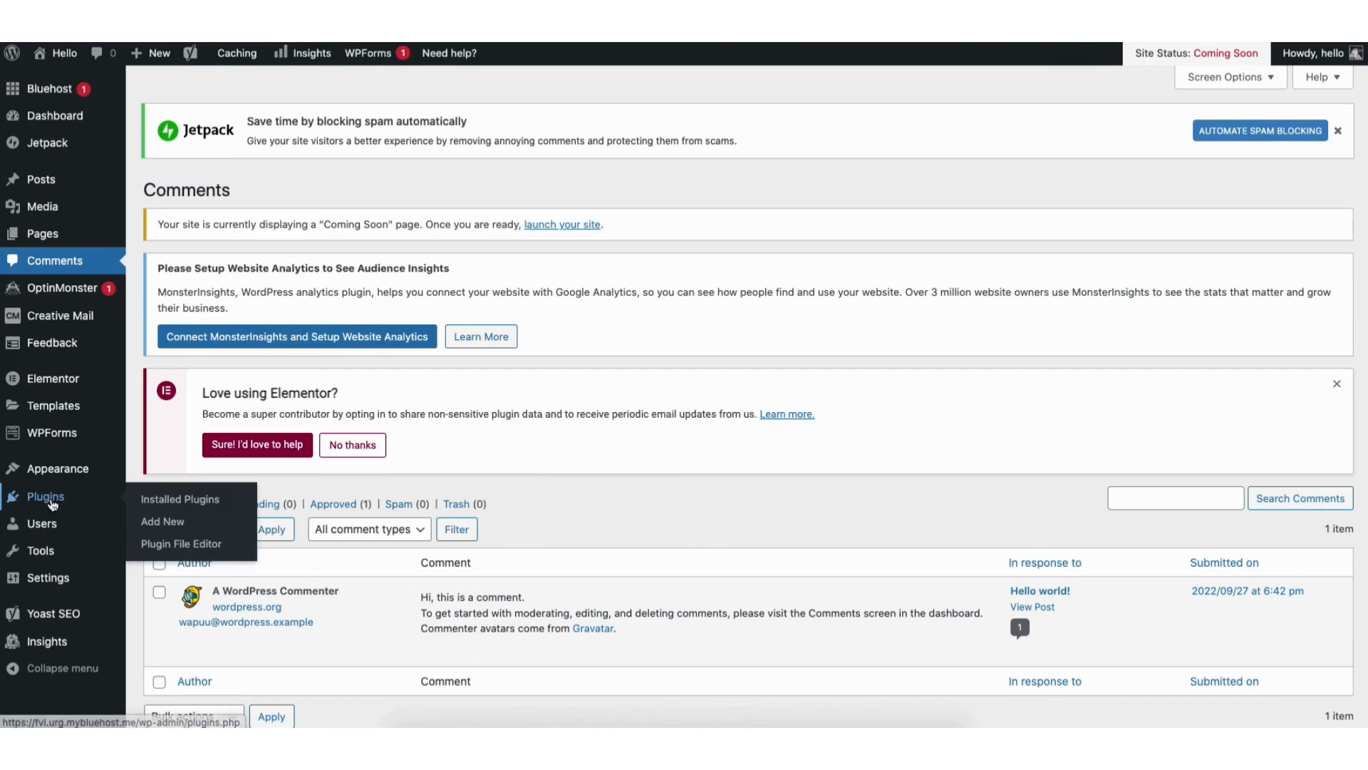
left_click(163, 526)
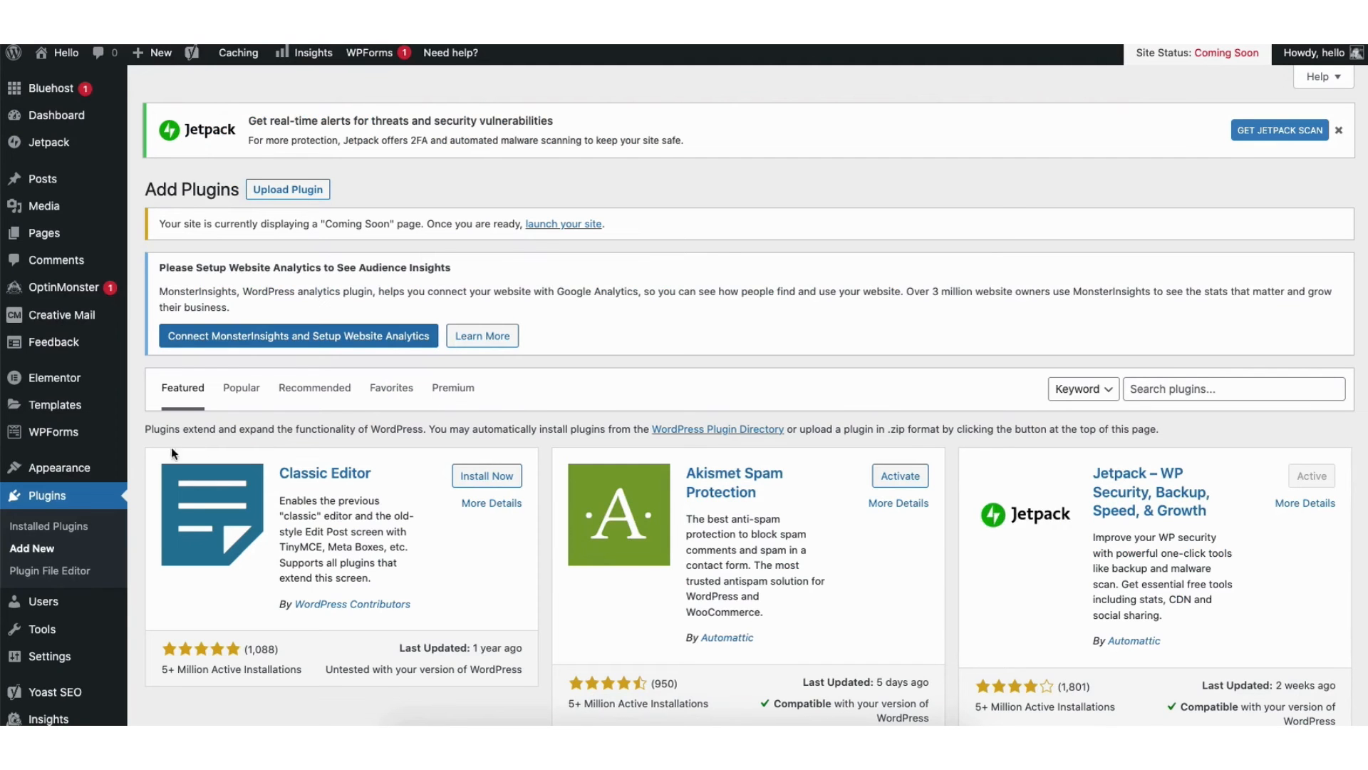
- Open the site's navigation menus and load Primary Manu (Primary Menu) for editing
mouse_move(61, 472)
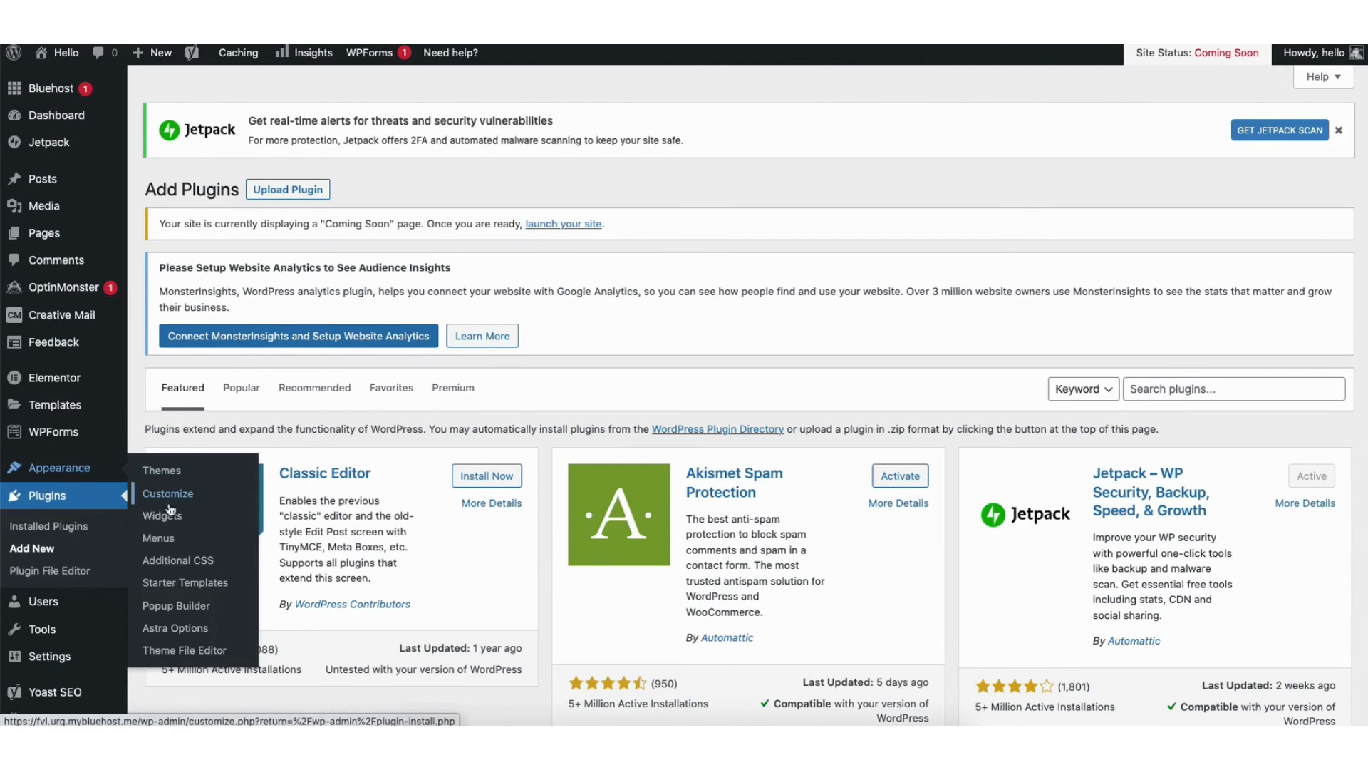
left_click(160, 538)
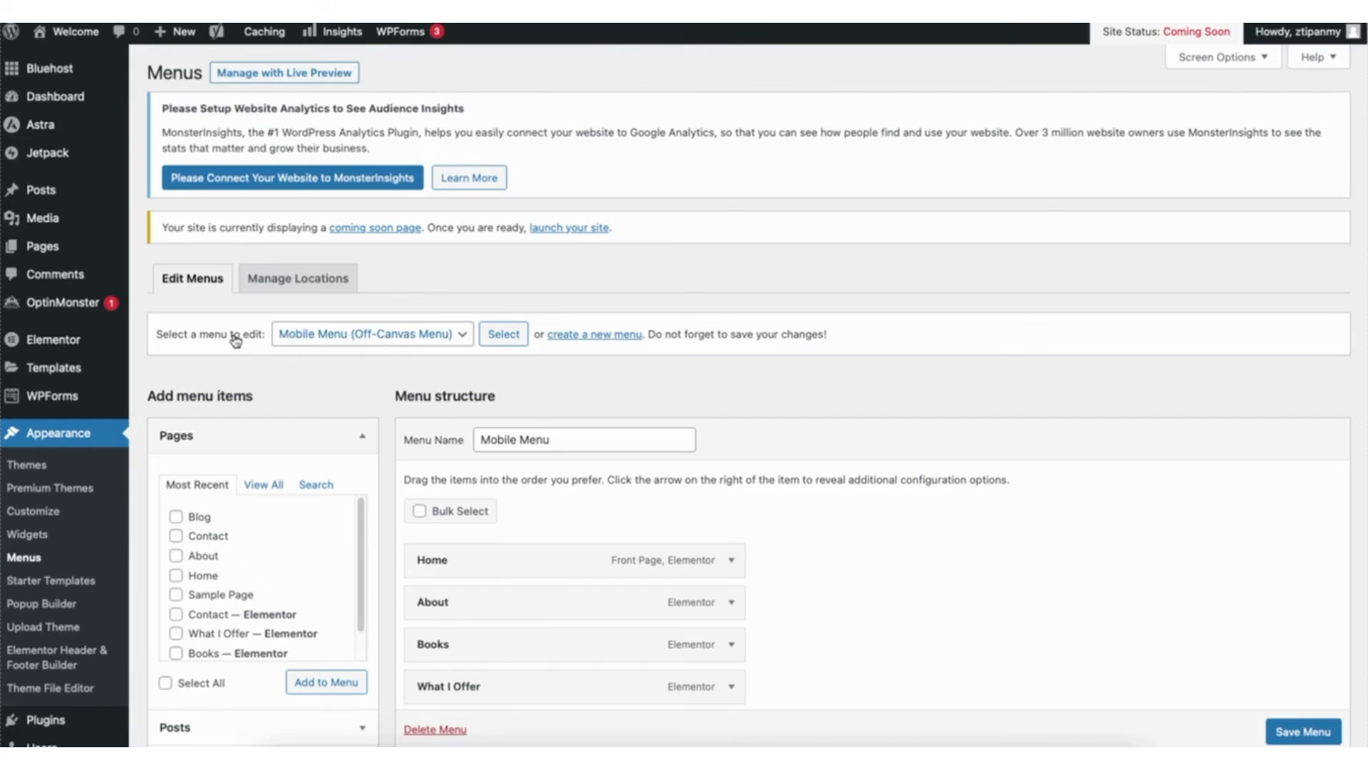
left_click(401, 333)
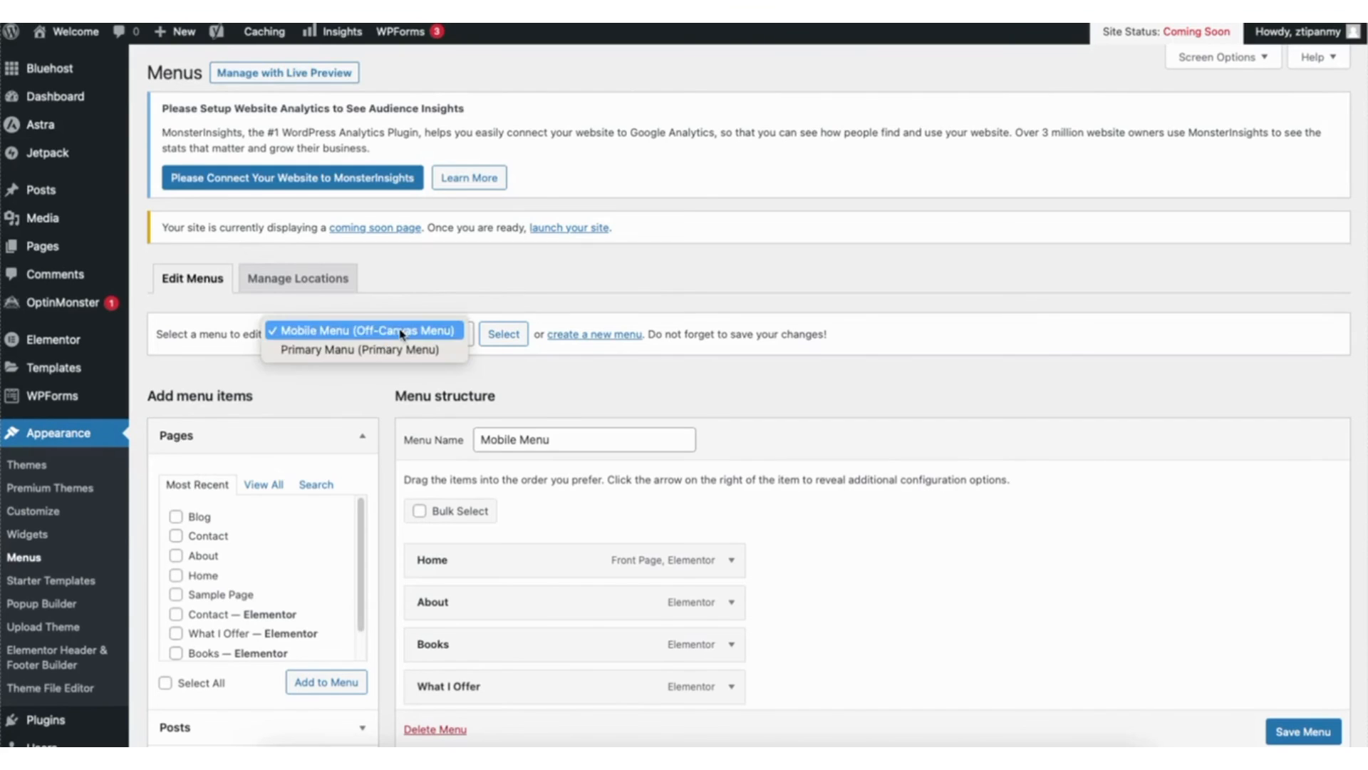
left_click(377, 349)
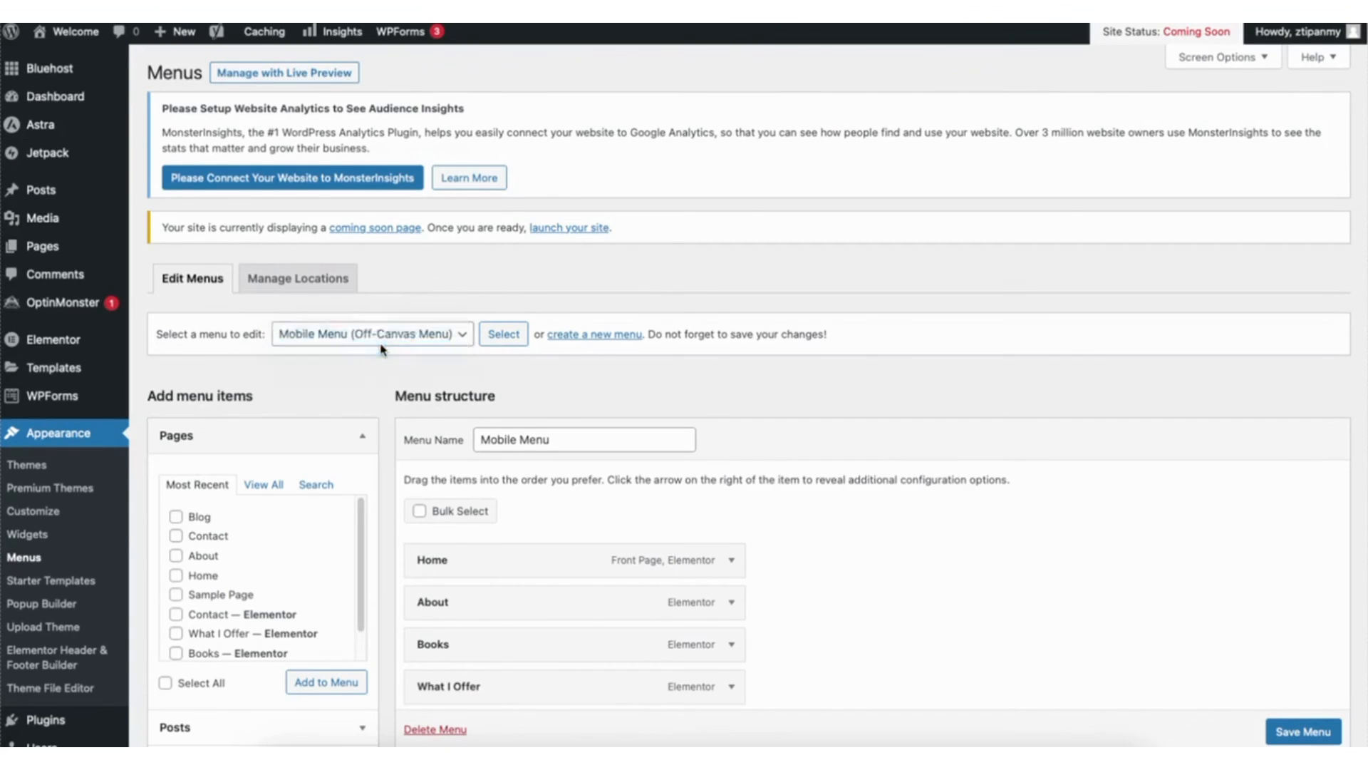
left_click(503, 335)
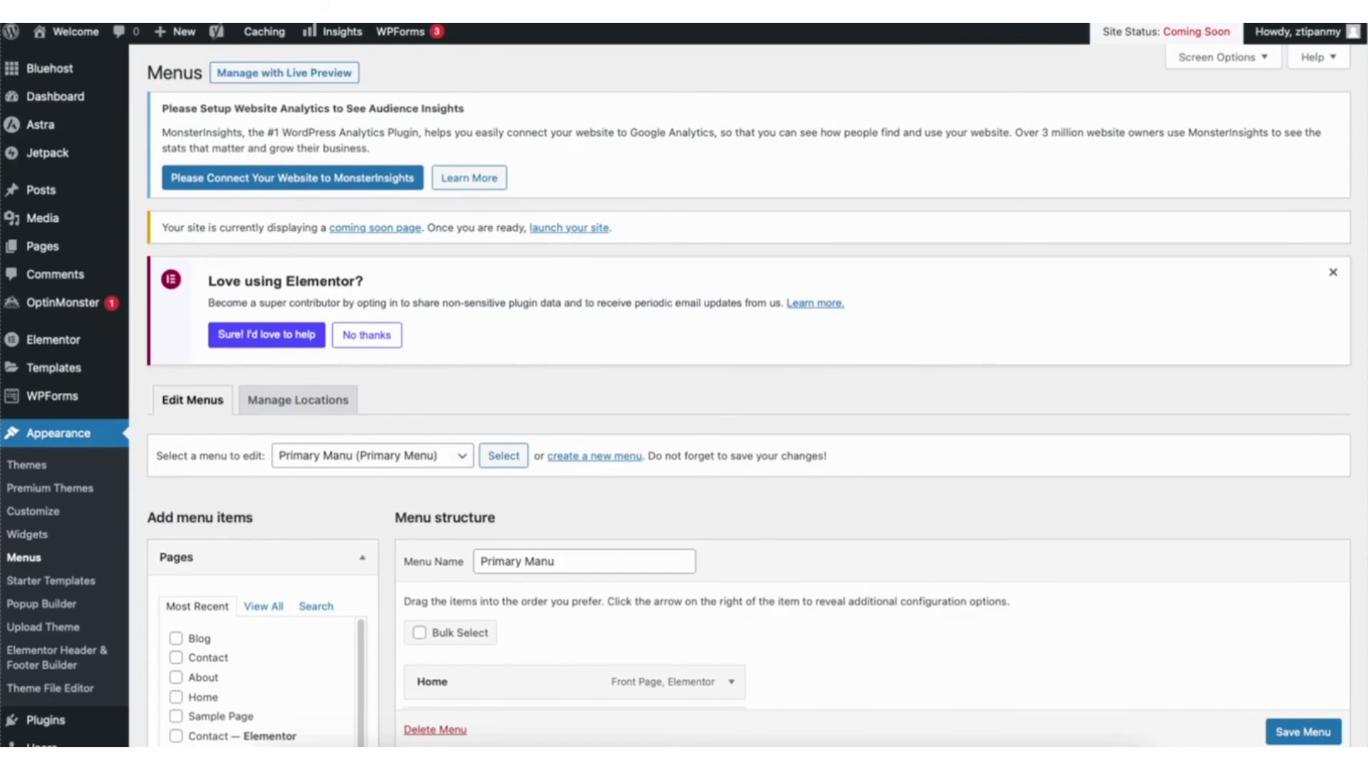
- Add Sample Page to Primary Manu between What I Offer and Blog, and expand its menu item settings
scroll(1361, 320, "down", 5)
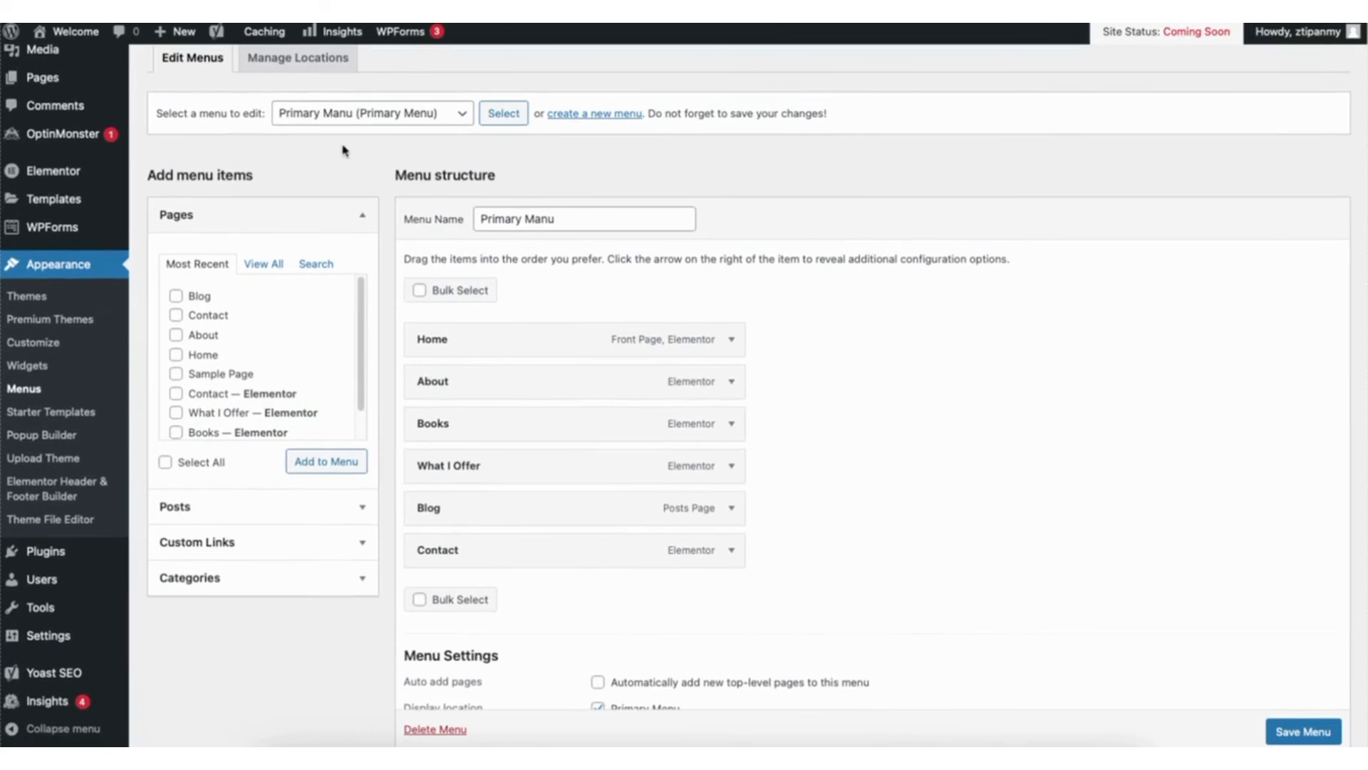
left_click(175, 373)
left_click(342, 463)
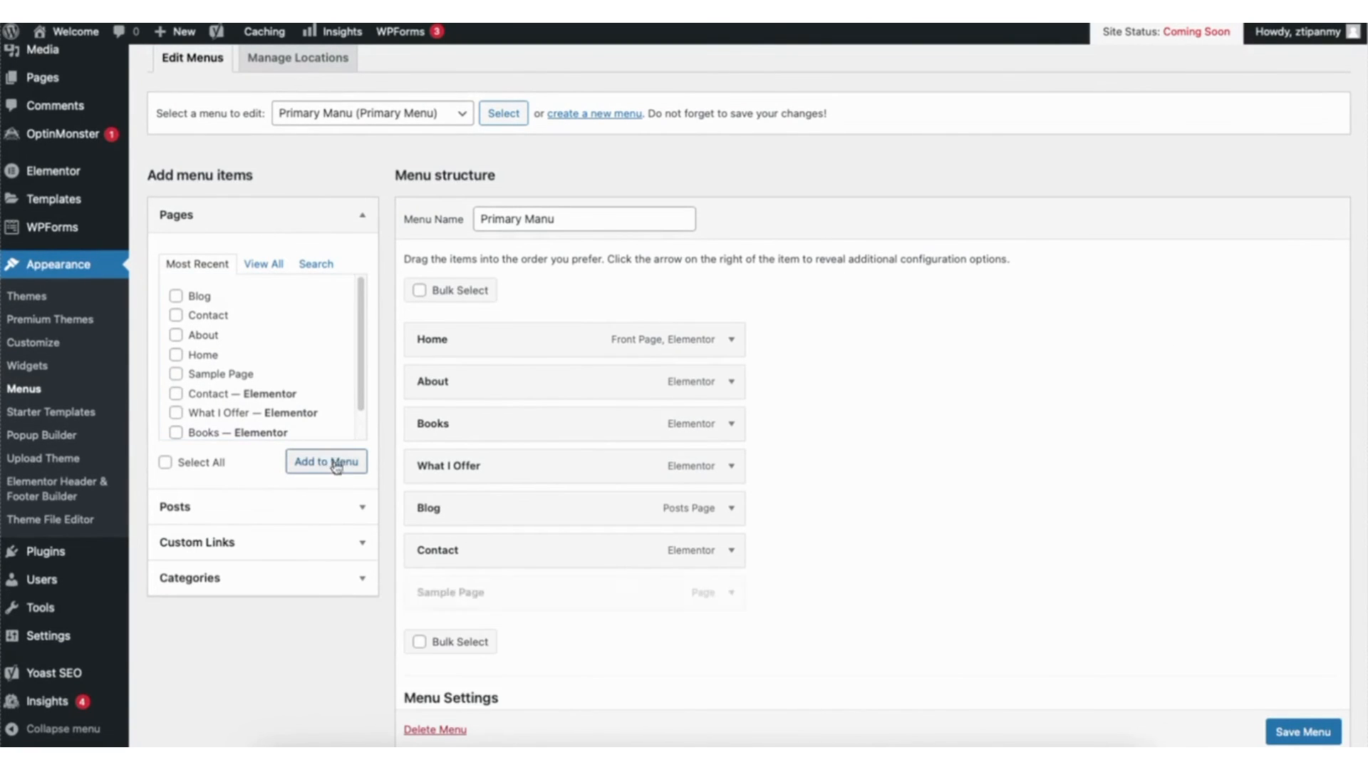
left_click_drag(452, 599, 439, 507)
left_click(732, 508)
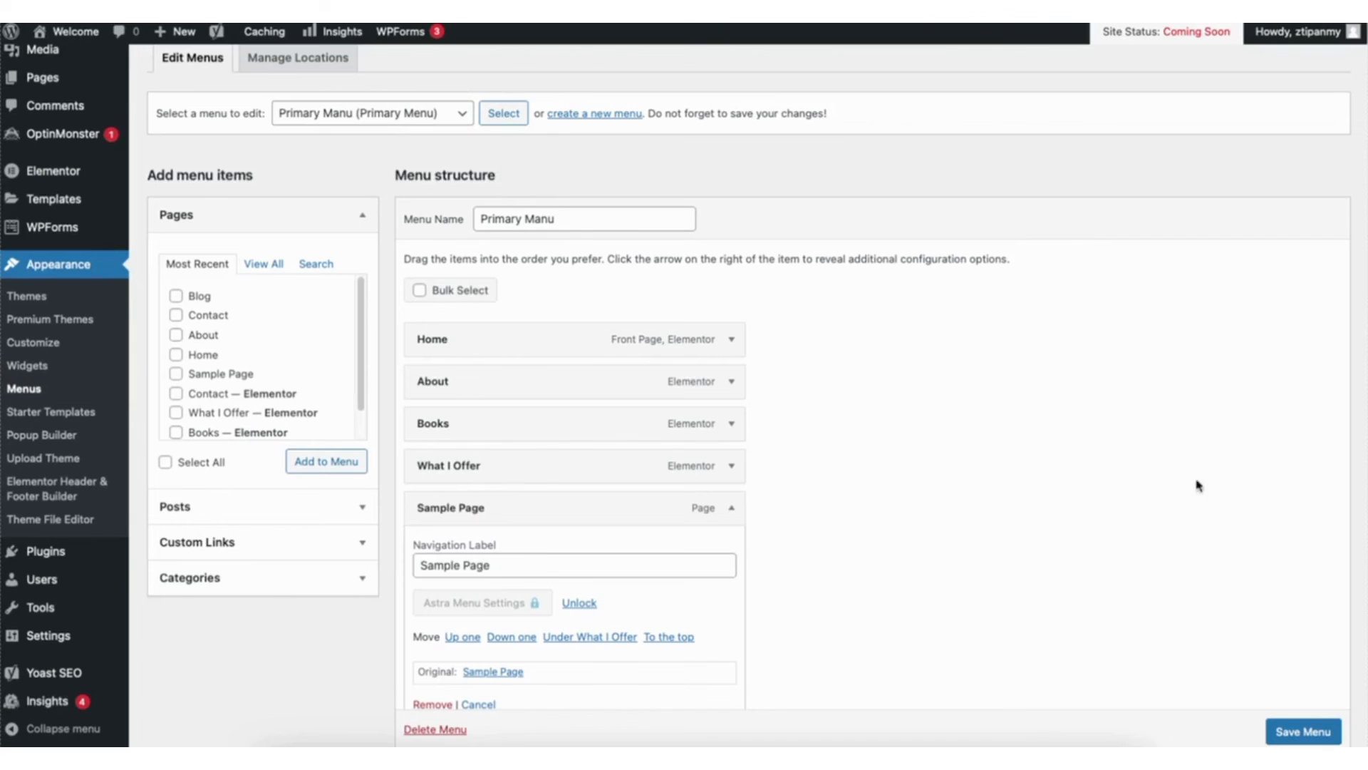
scroll(984, 462, "down", 3)
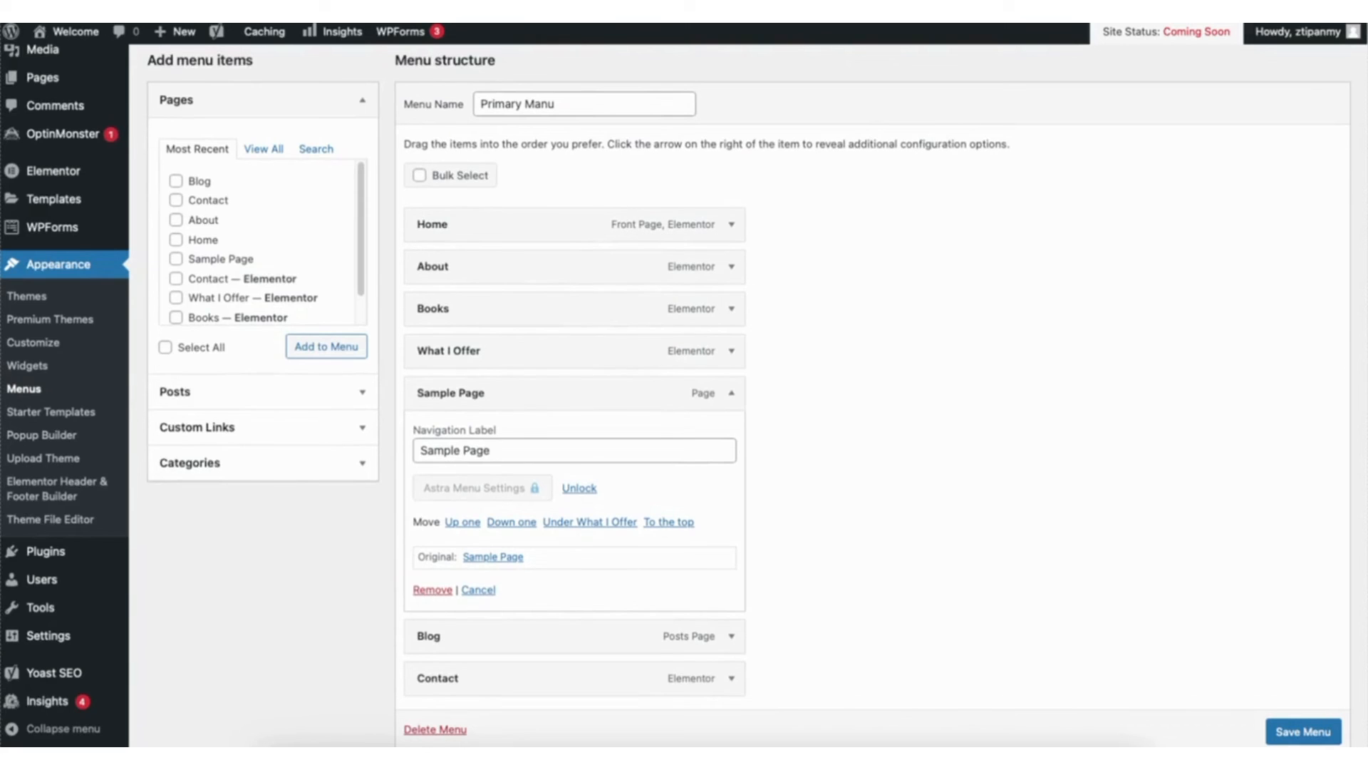
scroll(748, 385, "up", 5)
scroll(748, 392, "up", 1)
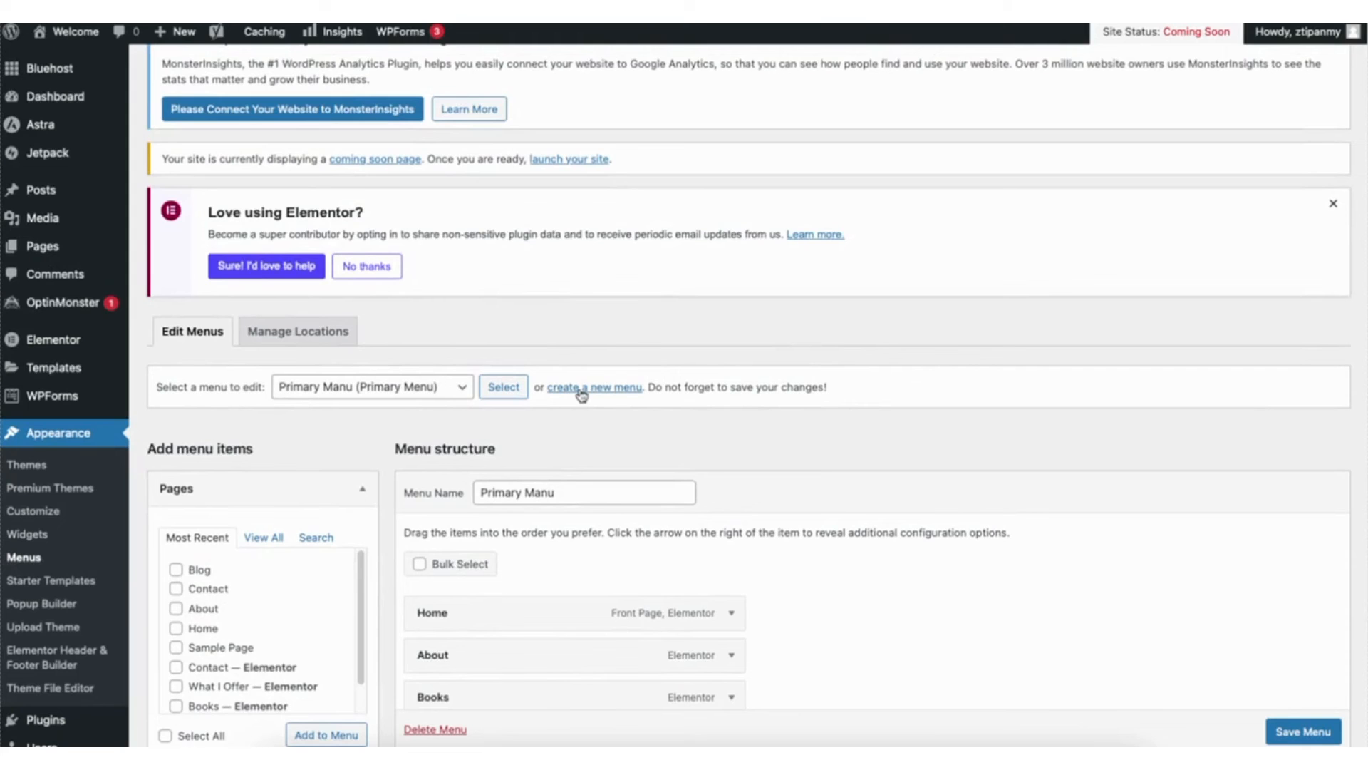
- Collapse the Sample Page item's settings in Primary Manu and nest the item under What I Offer
scroll(581, 394, "down", 5)
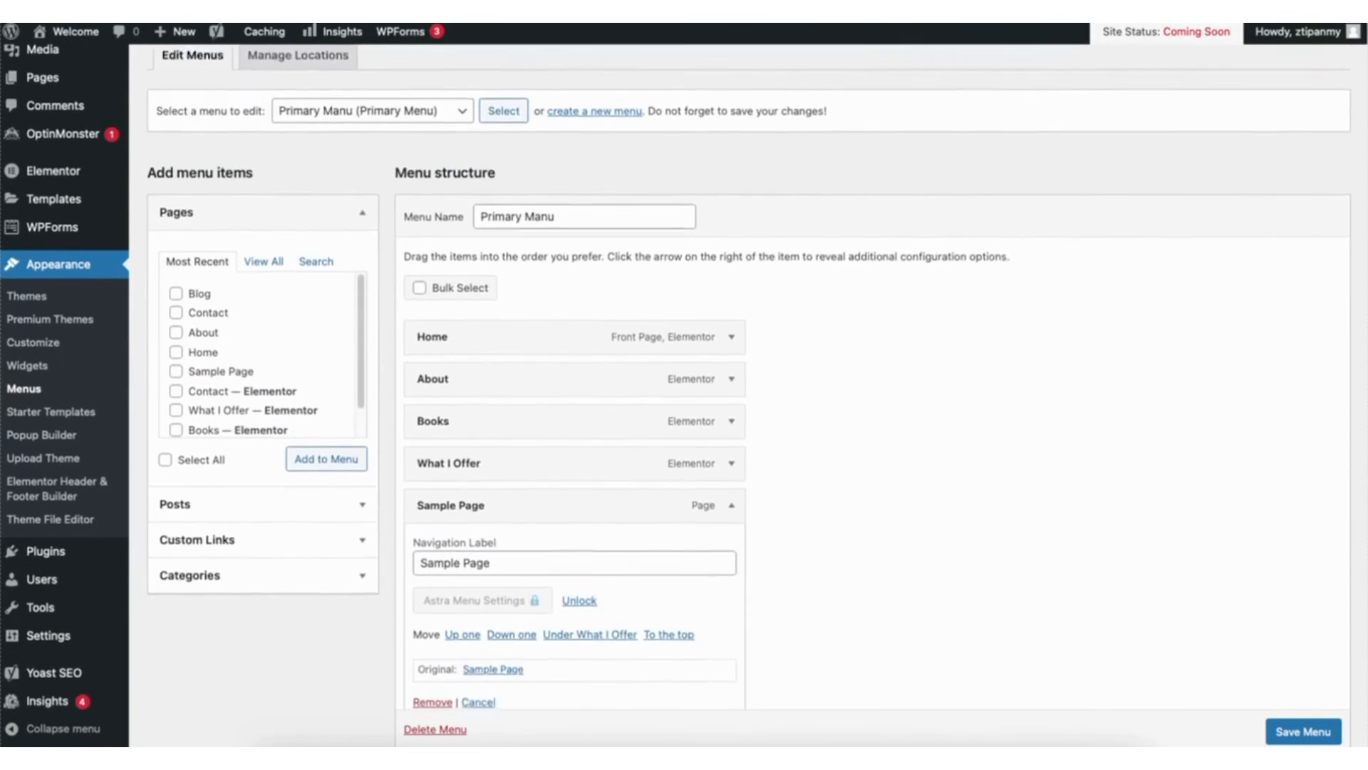
scroll(1331, 370, "down", 1)
left_click(732, 375)
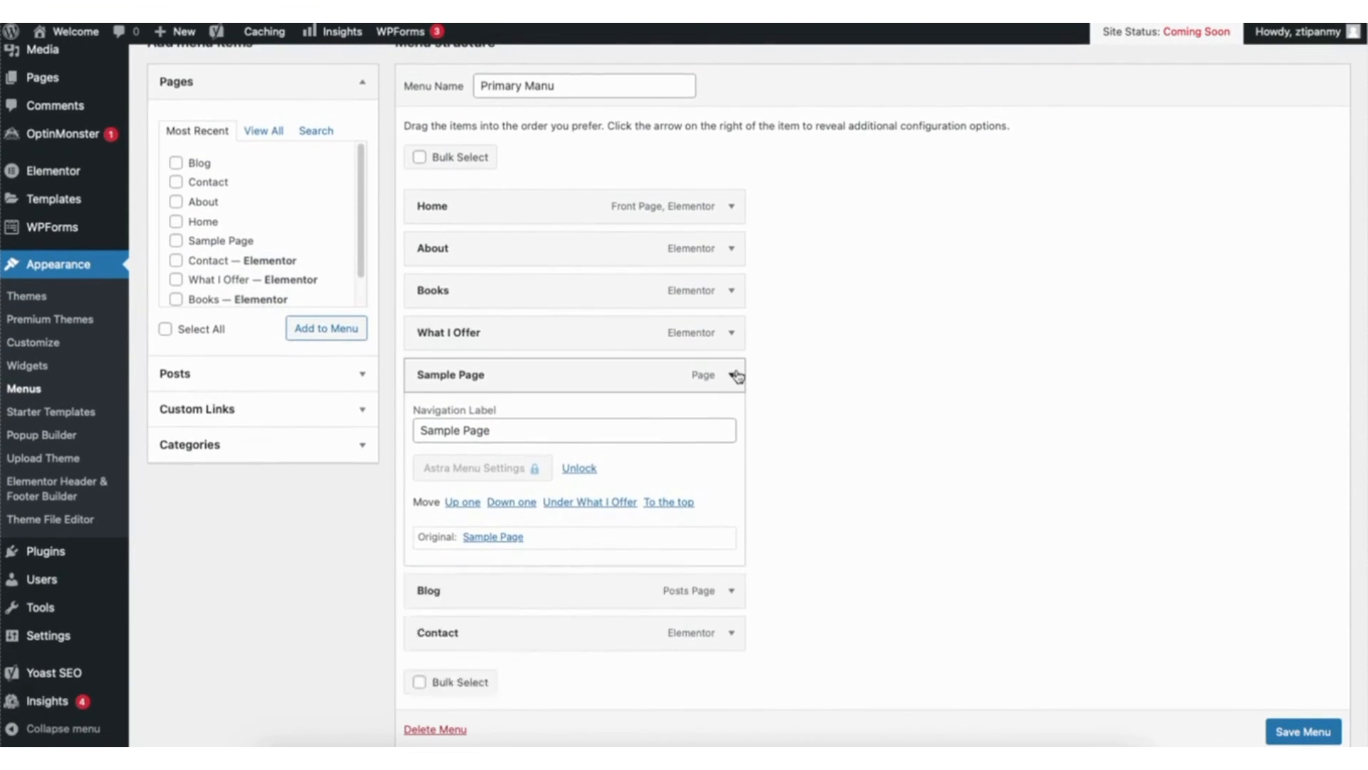
left_click_drag(451, 376, 487, 370)
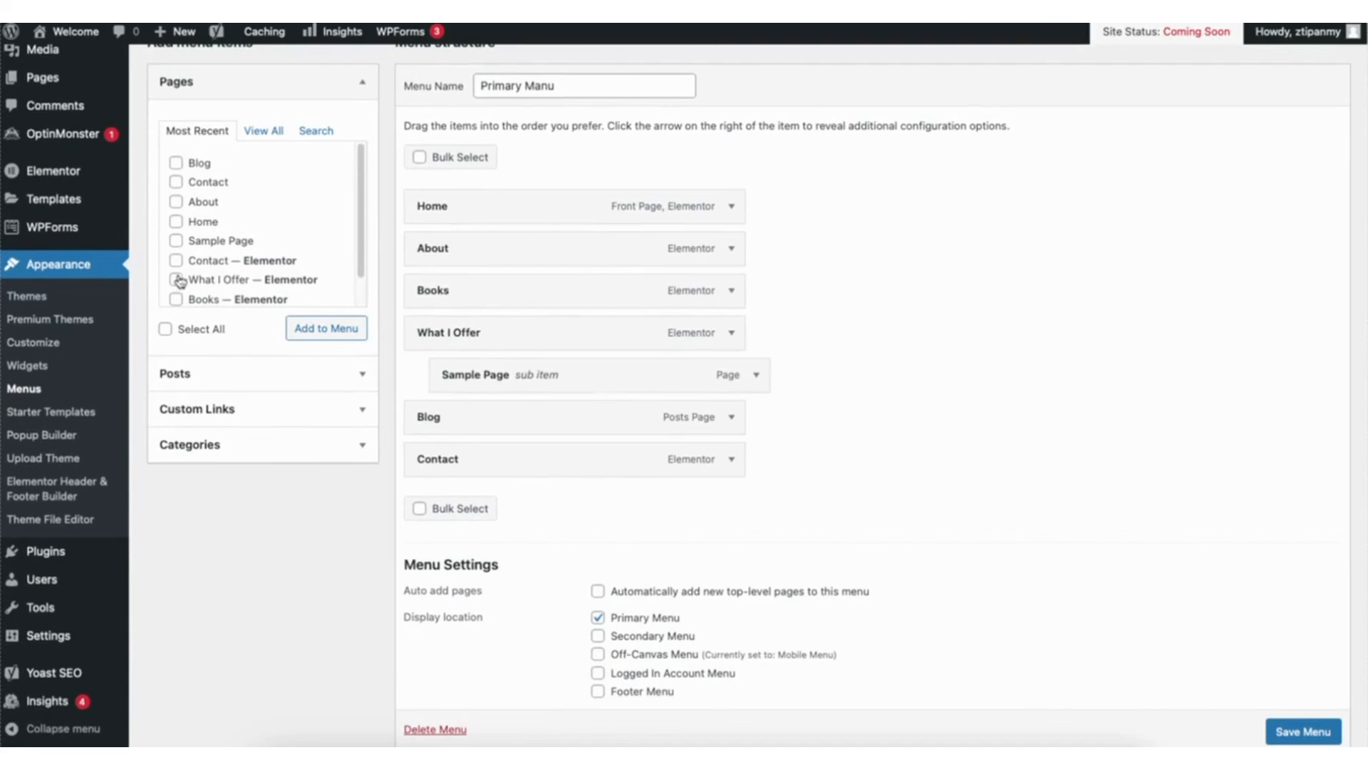
- Add another Sample Page as a second sub item of What I Offer and save the menu
left_click(176, 241)
left_click(322, 327)
left_click_drag(449, 510, 484, 420)
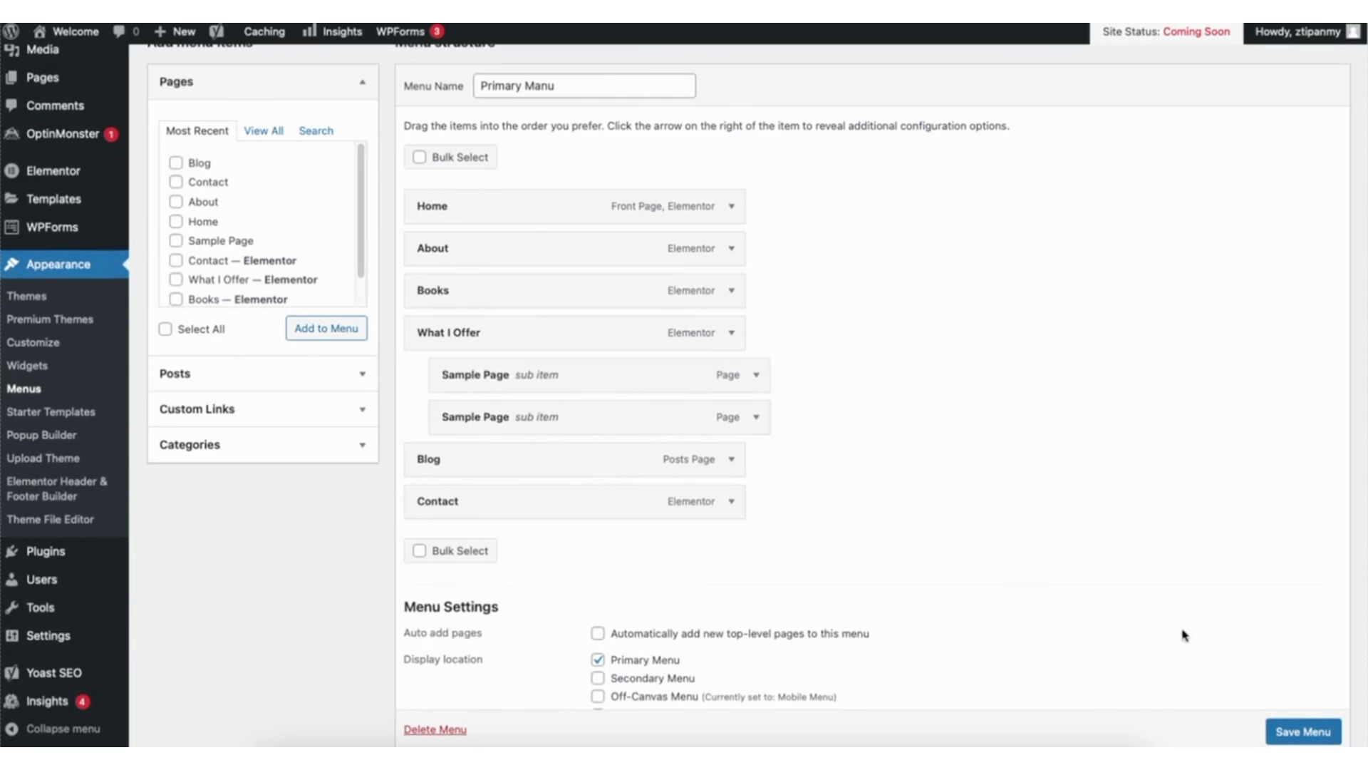
left_click(1297, 733)
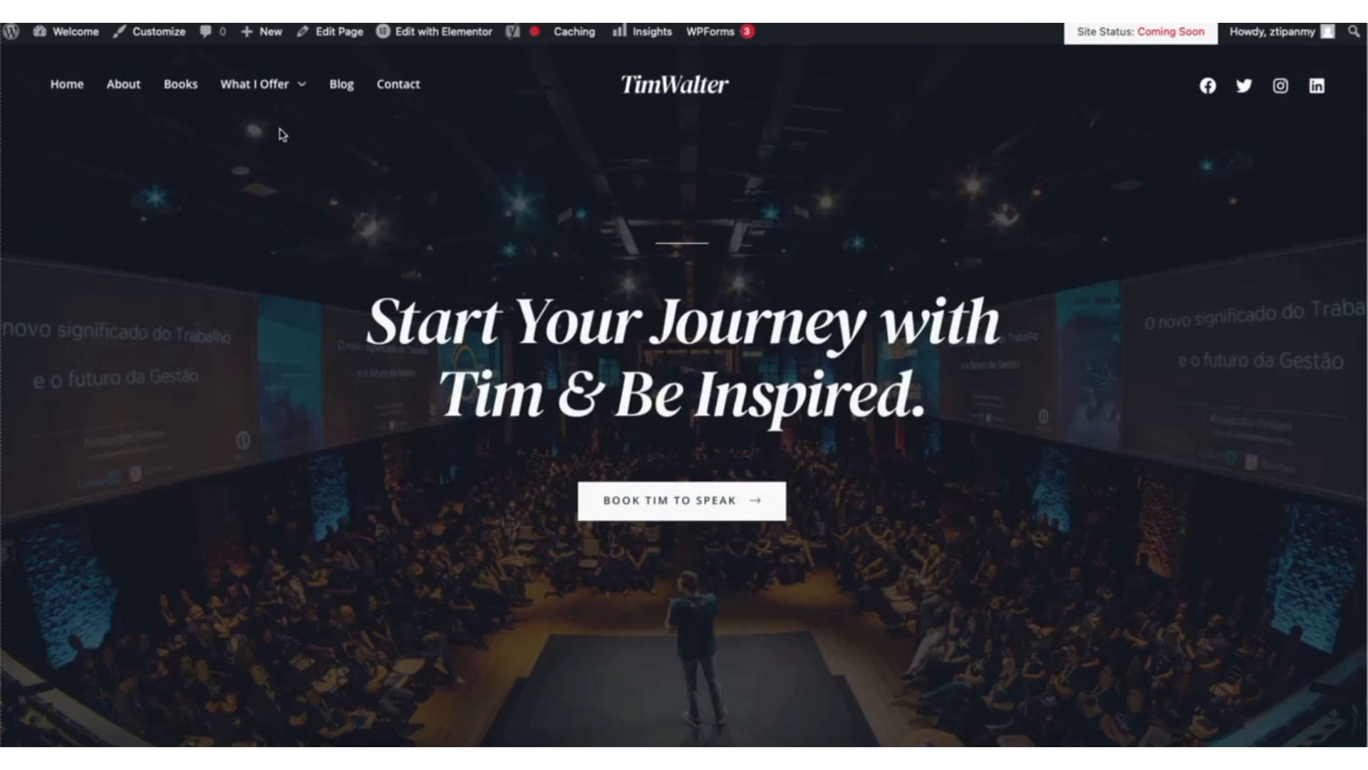
- Check the What I Offer dropdown on the live site and open the Transparent Header design settings in the customizer
mouse_move(258, 94)
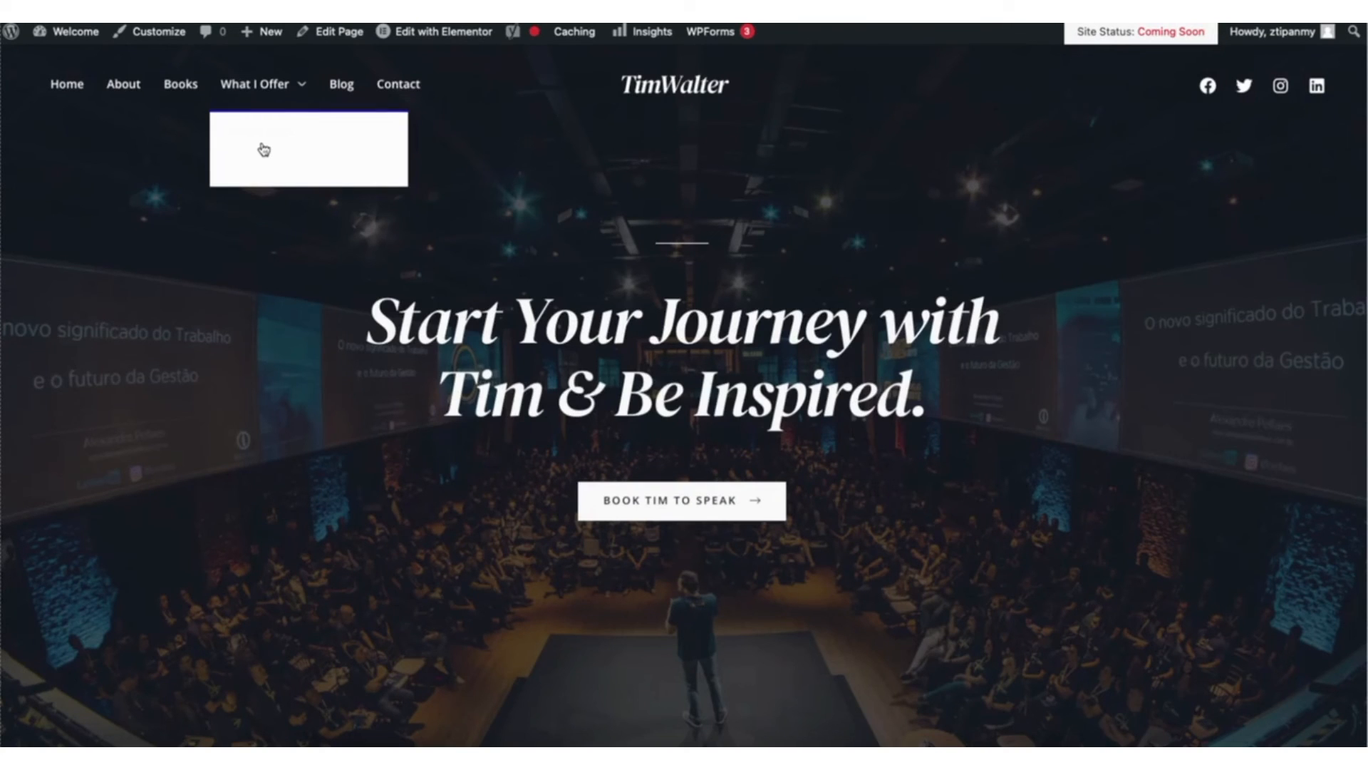
left_click(160, 32)
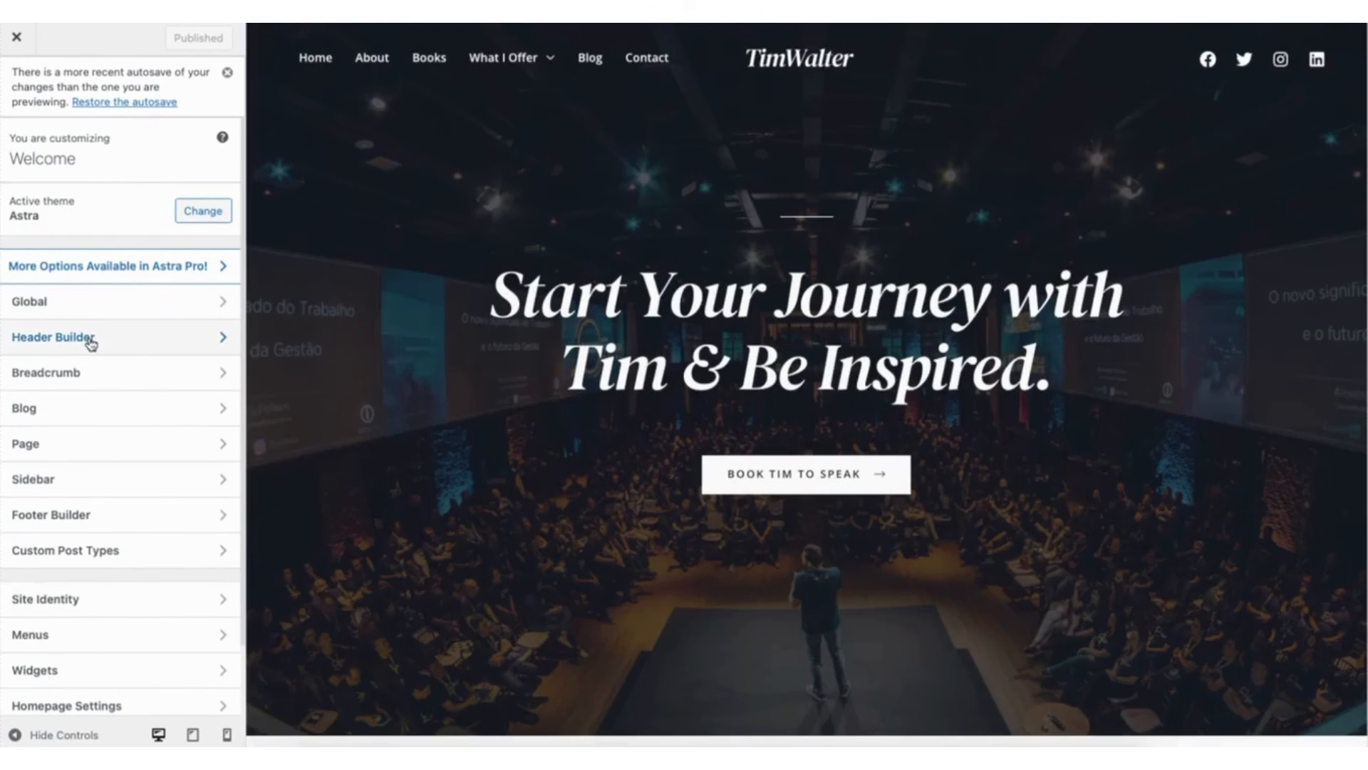
left_click(92, 339)
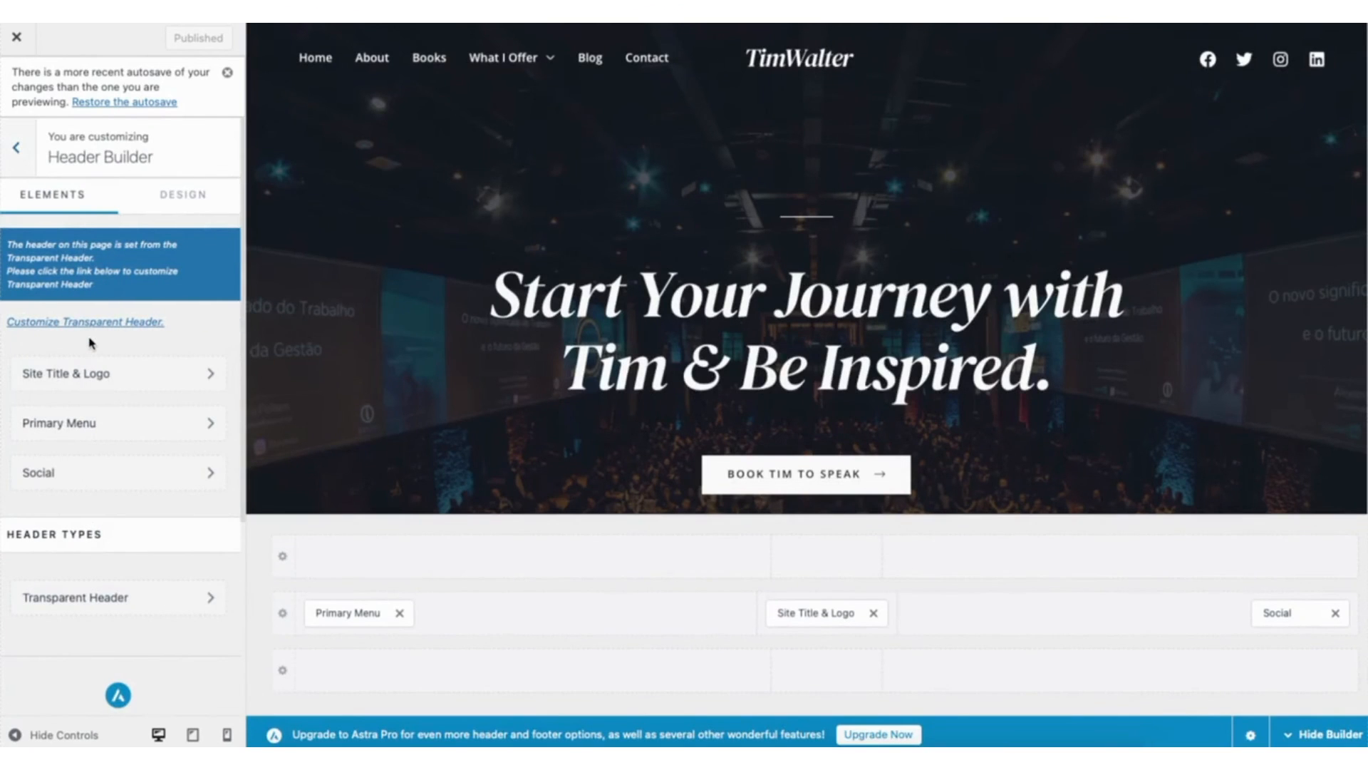
left_click(92, 602)
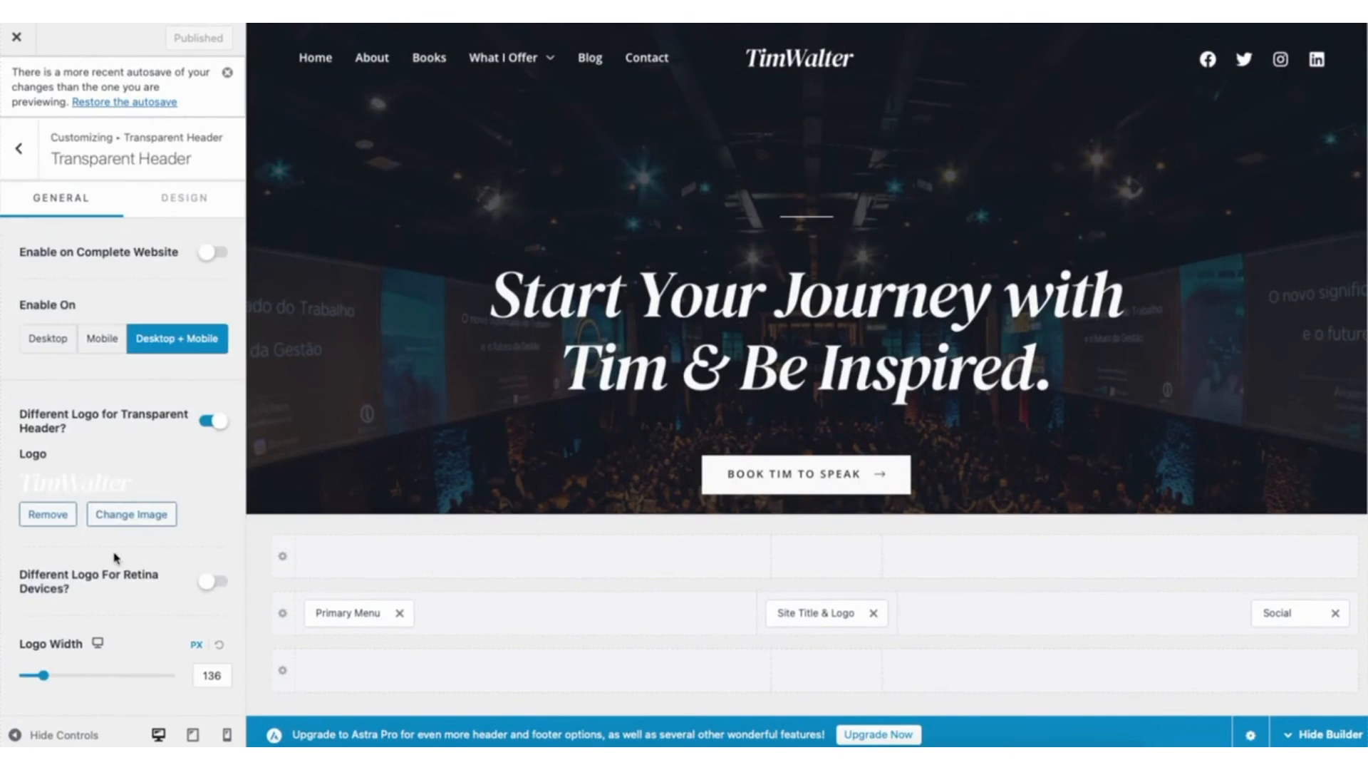
left_click(179, 201)
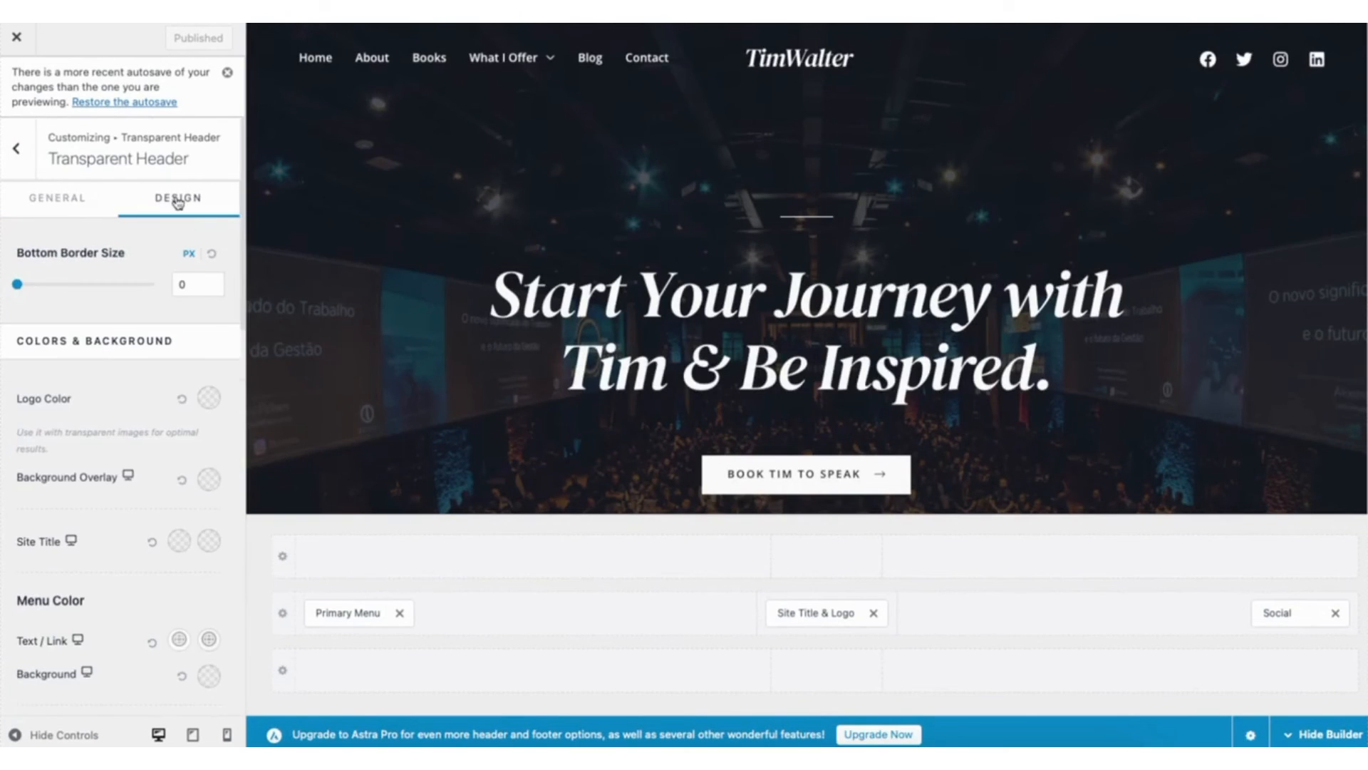
- Set the transparent header's normal submenu text/link colour to blue #2925F4 and check the What I Offer dropdown in the preview
left_click_drag(244, 299, 250, 452)
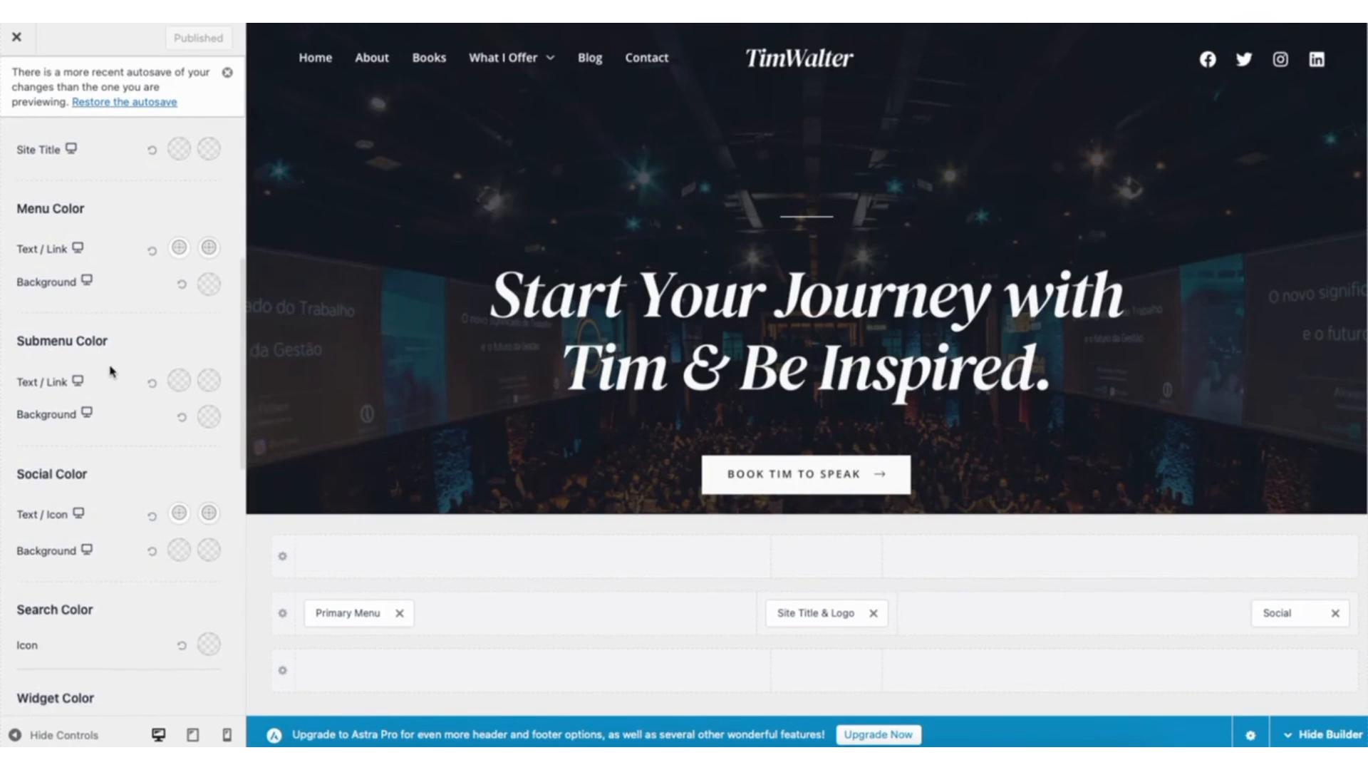
left_click(179, 385)
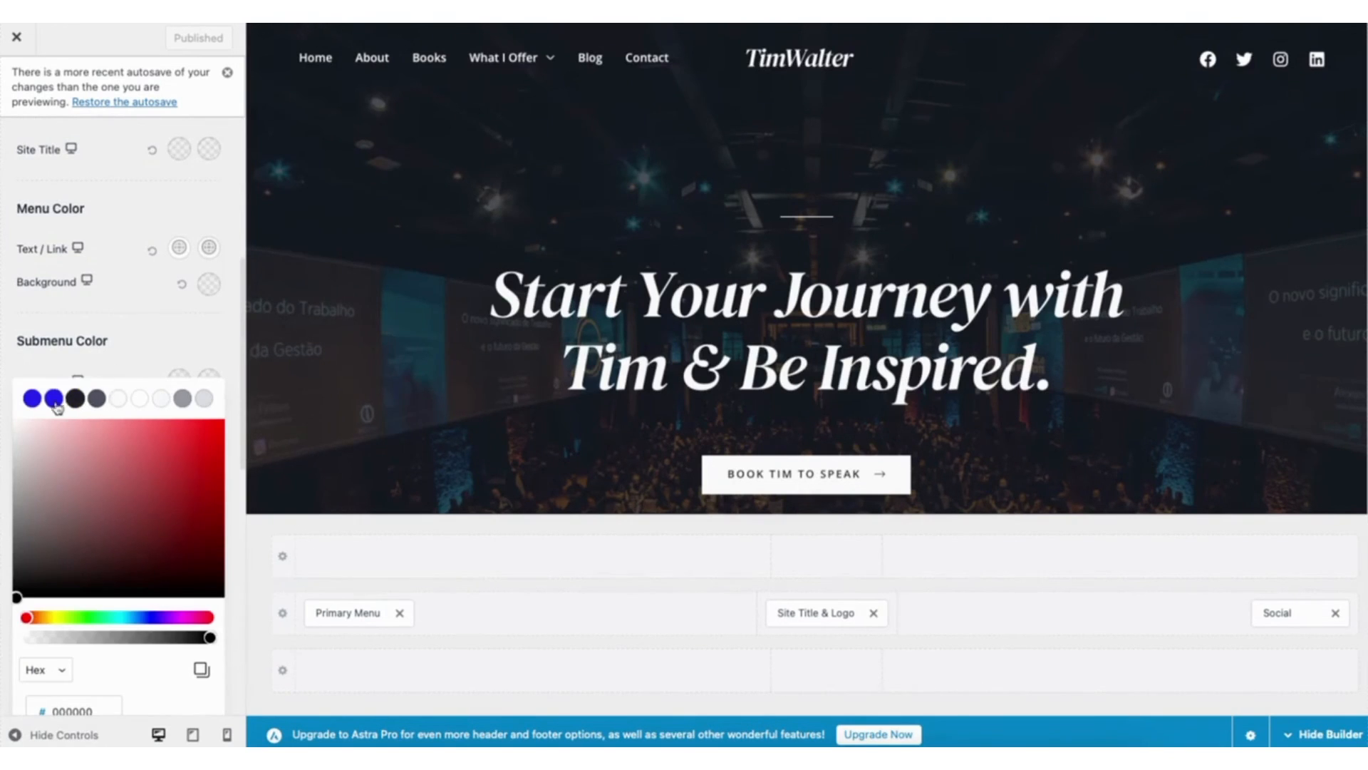
left_click(32, 399)
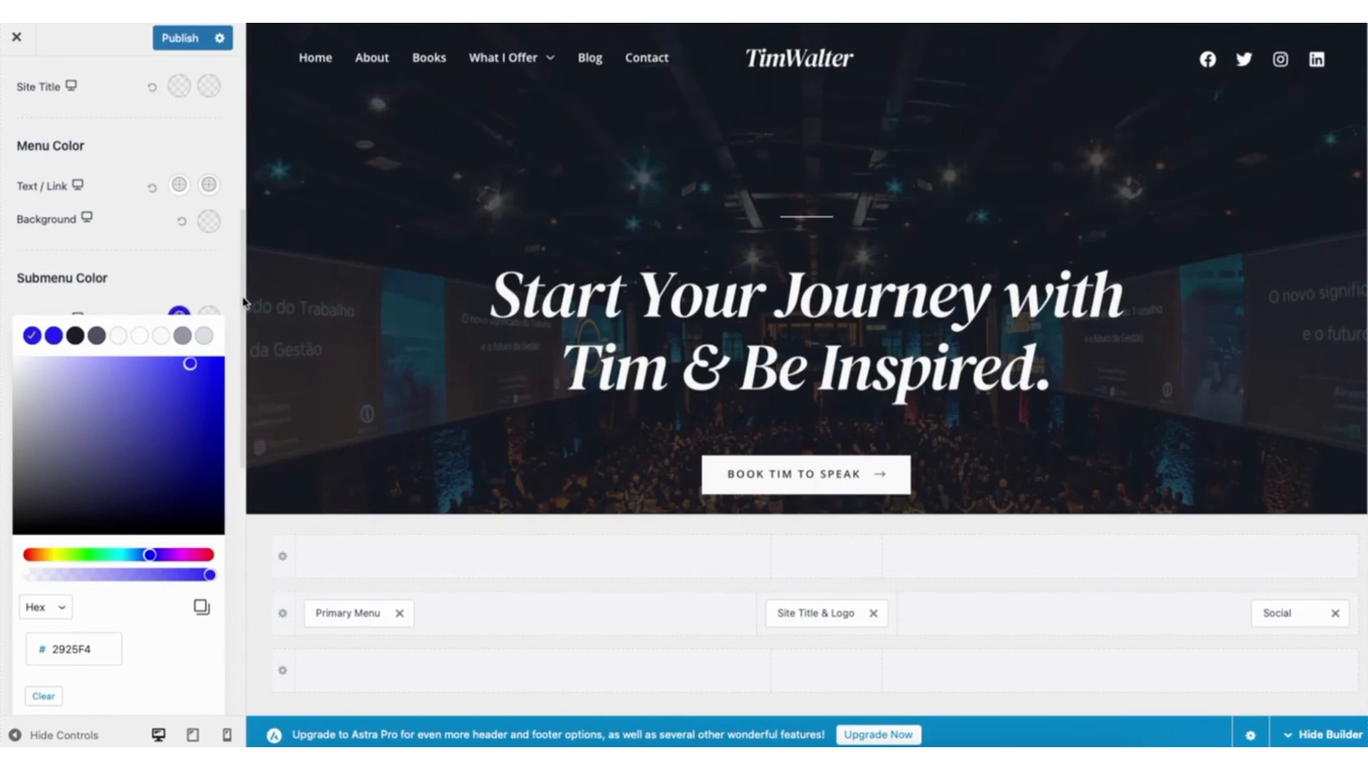
mouse_move(513, 57)
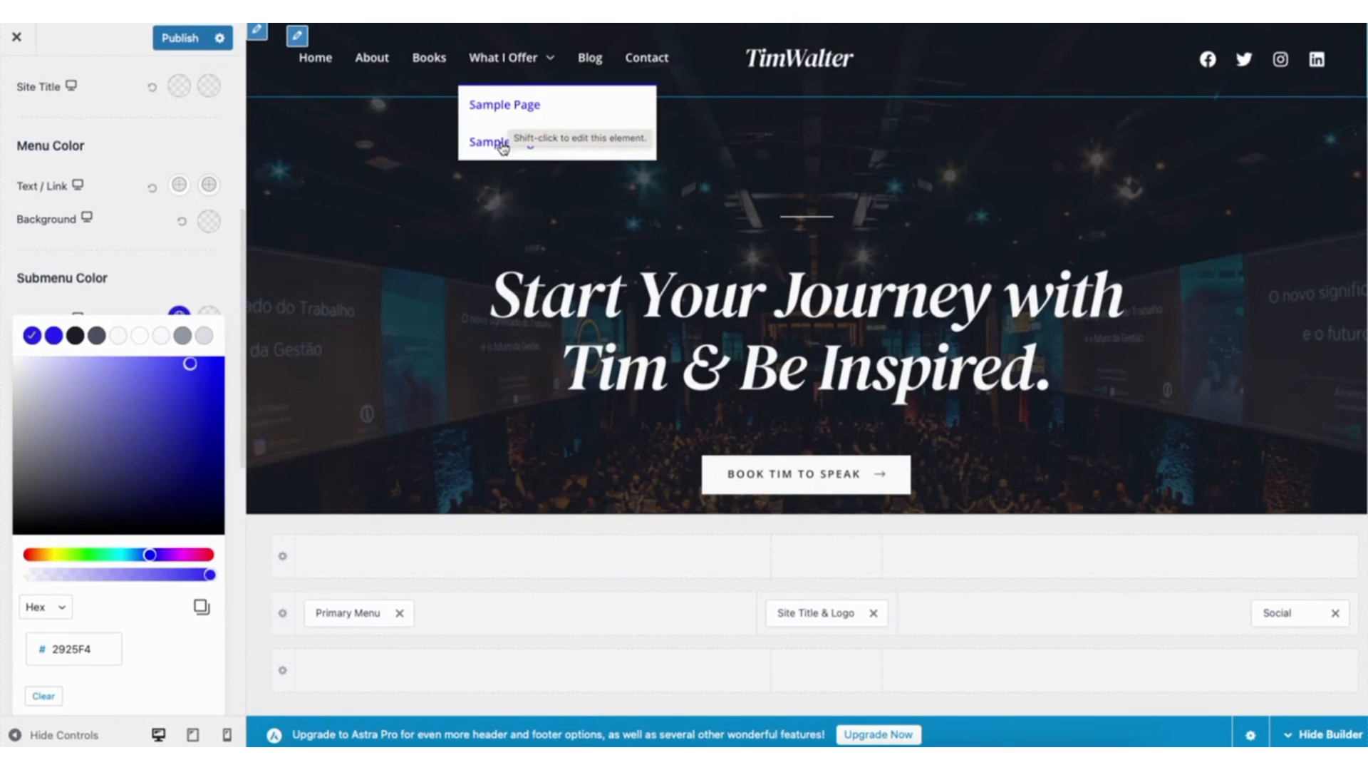
left_click(164, 268)
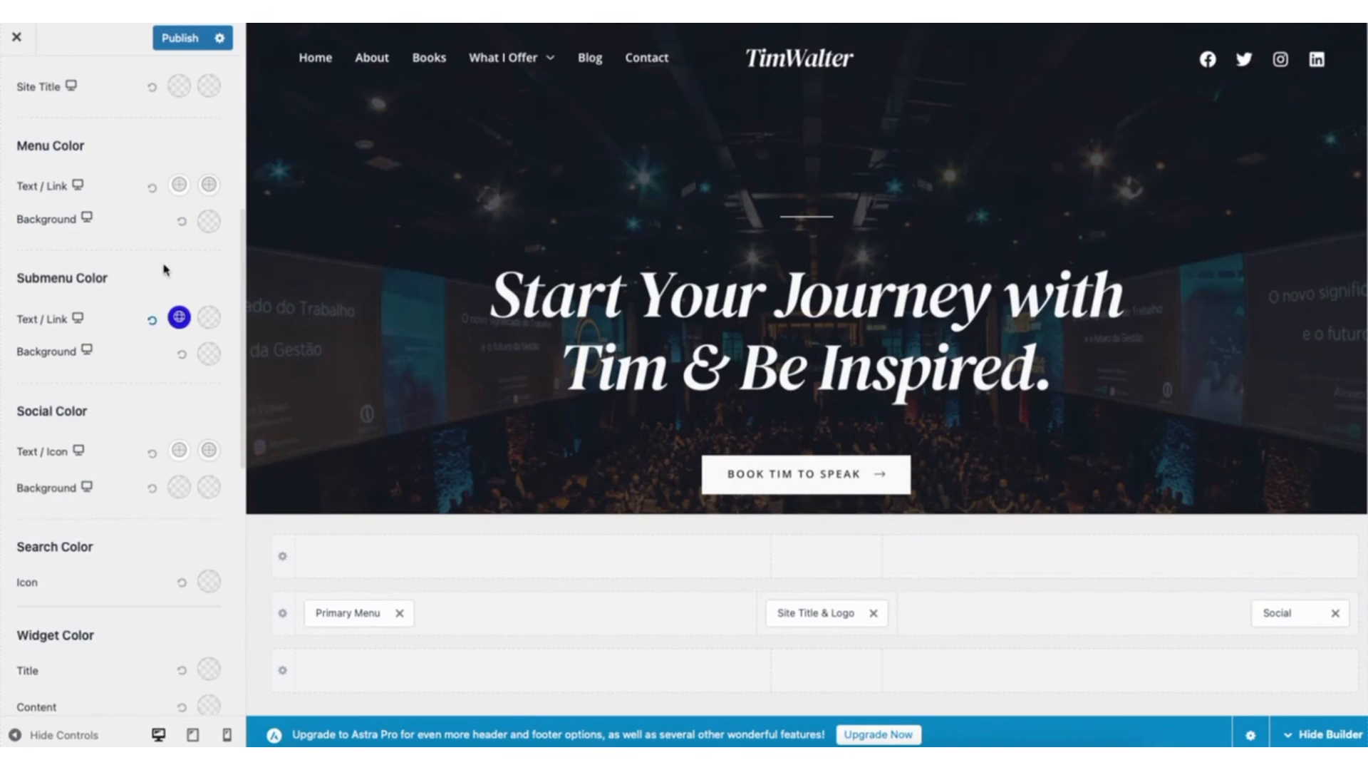
- Set the transparent header's submenu text/link hover colour to dark #1B1F29, check the dropdown and publish the changes
left_click(210, 318)
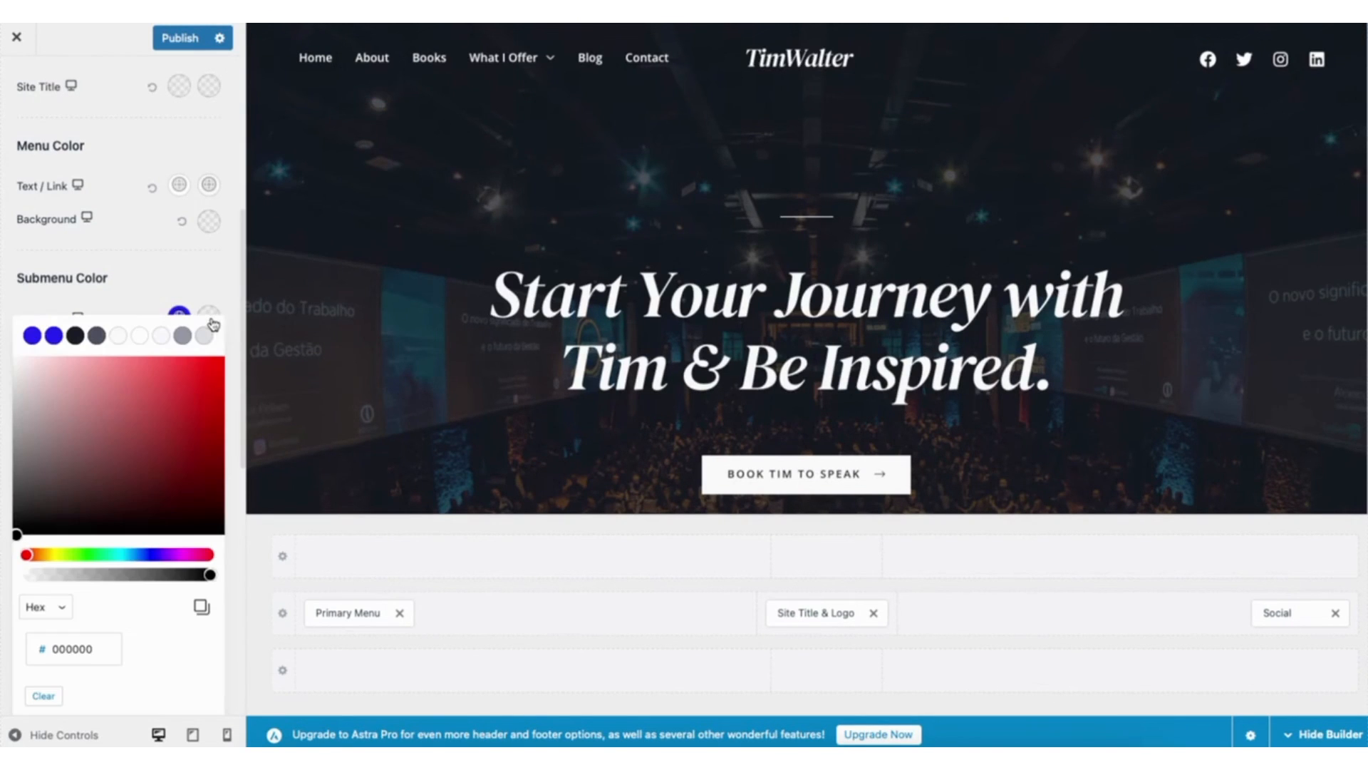
left_click(76, 338)
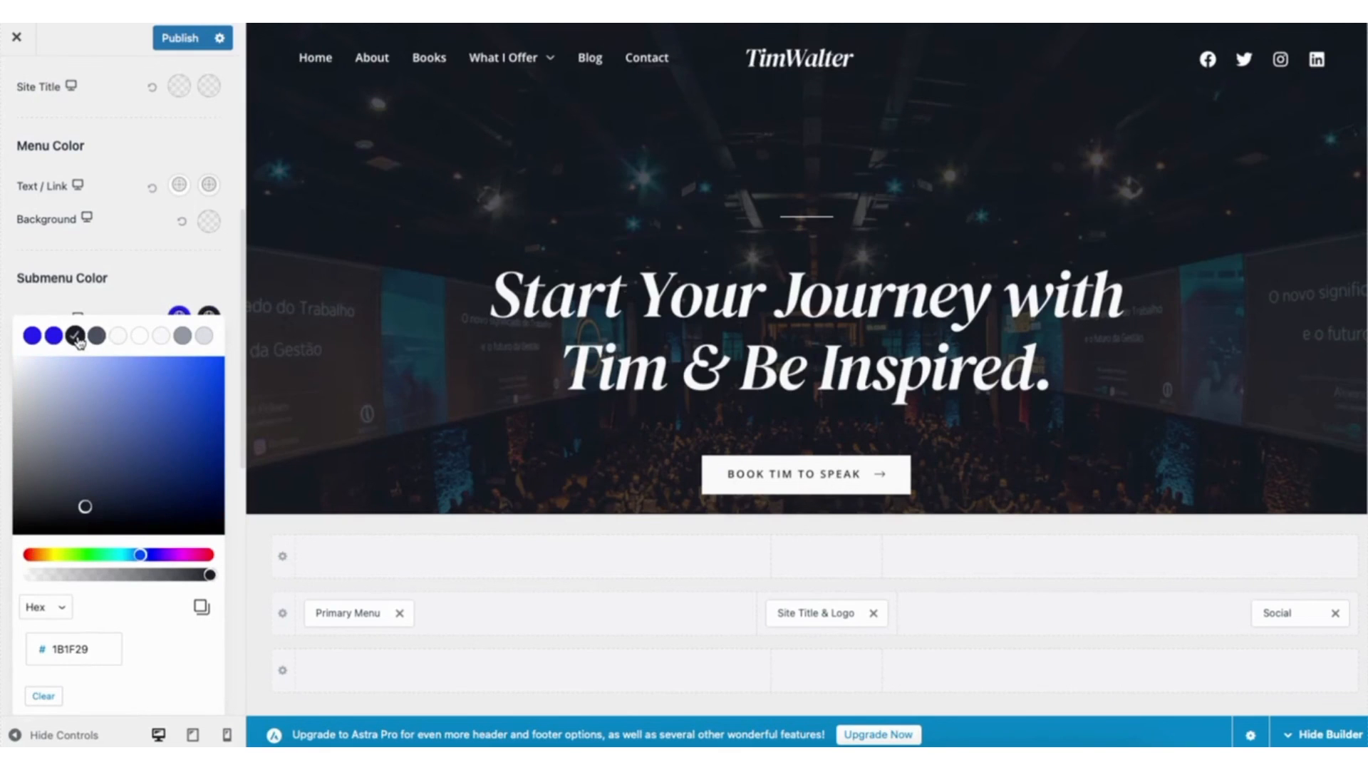
left_click(183, 285)
mouse_move(490, 58)
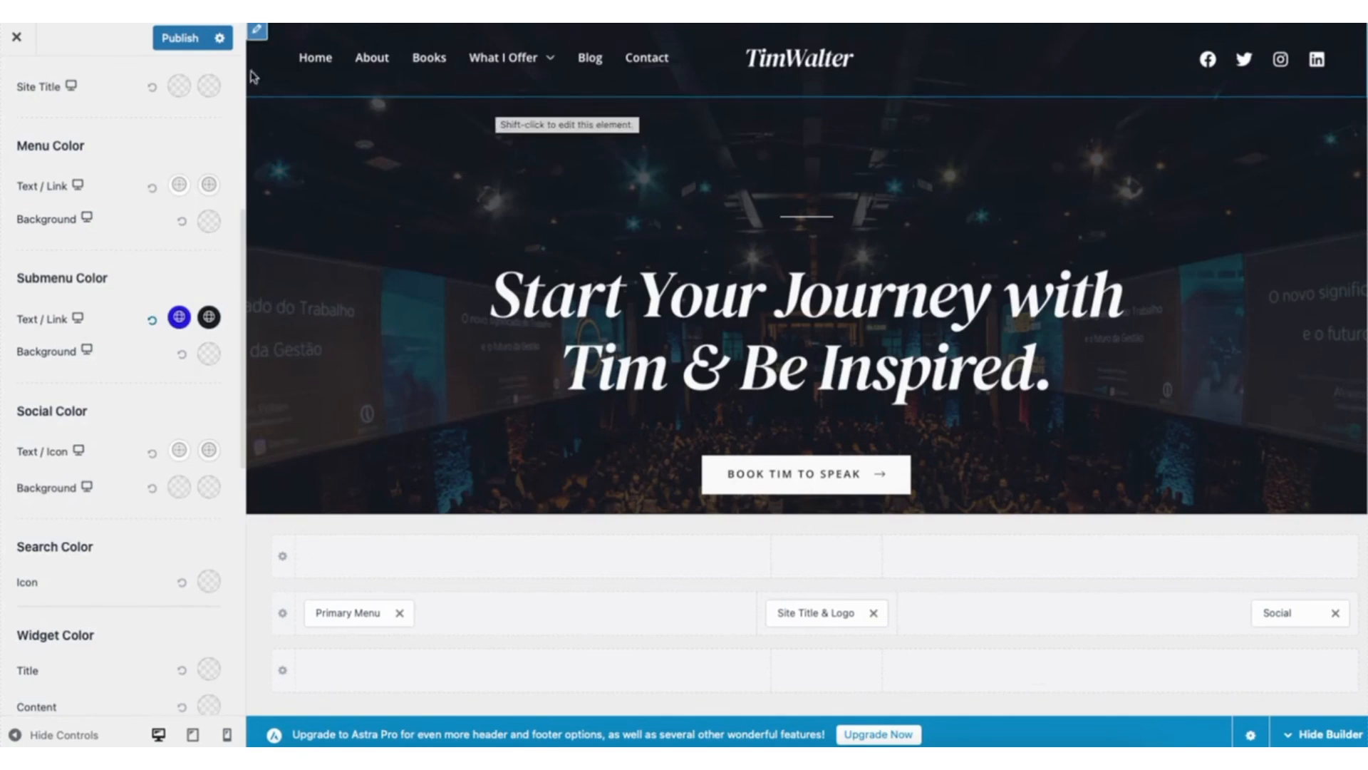
left_click(168, 39)
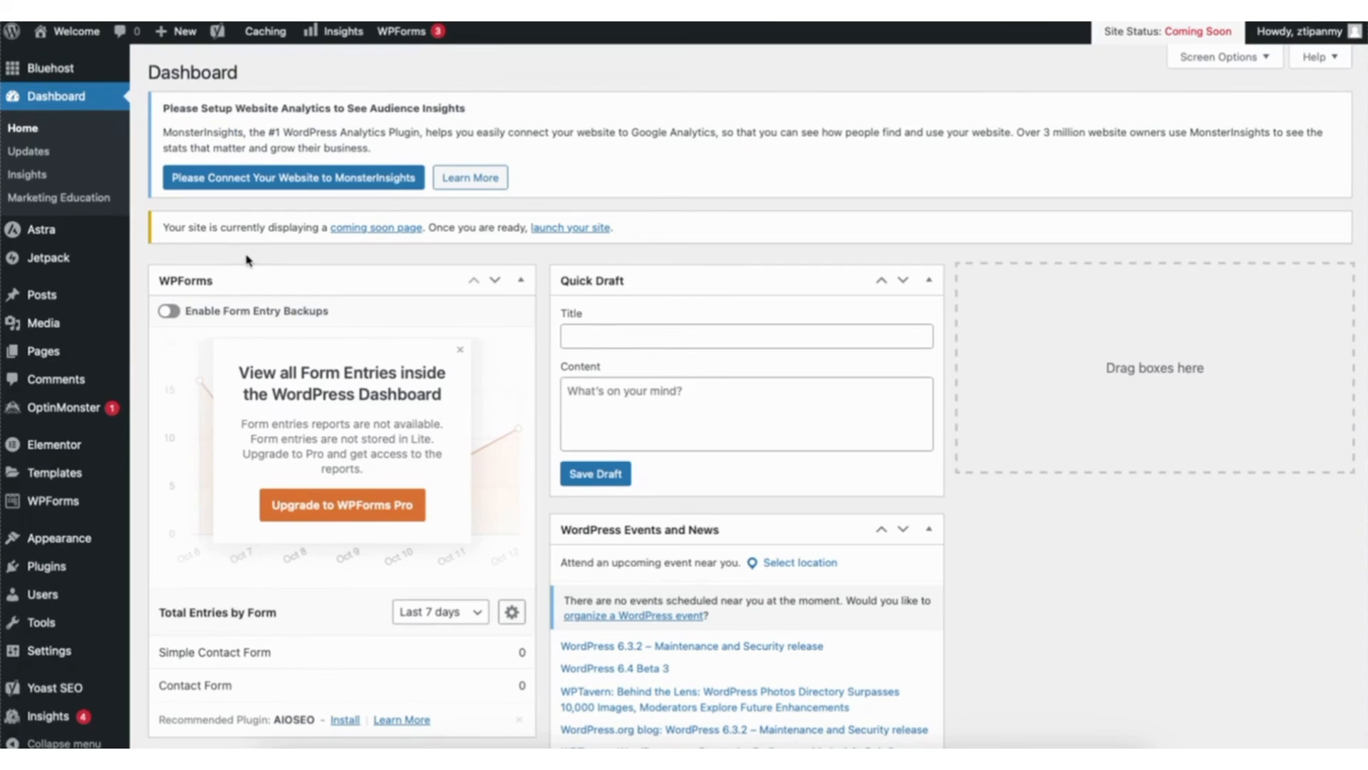
- Open the theme customizer from the WordPress dashboard and go to its Footer Builder
mouse_move(46, 546)
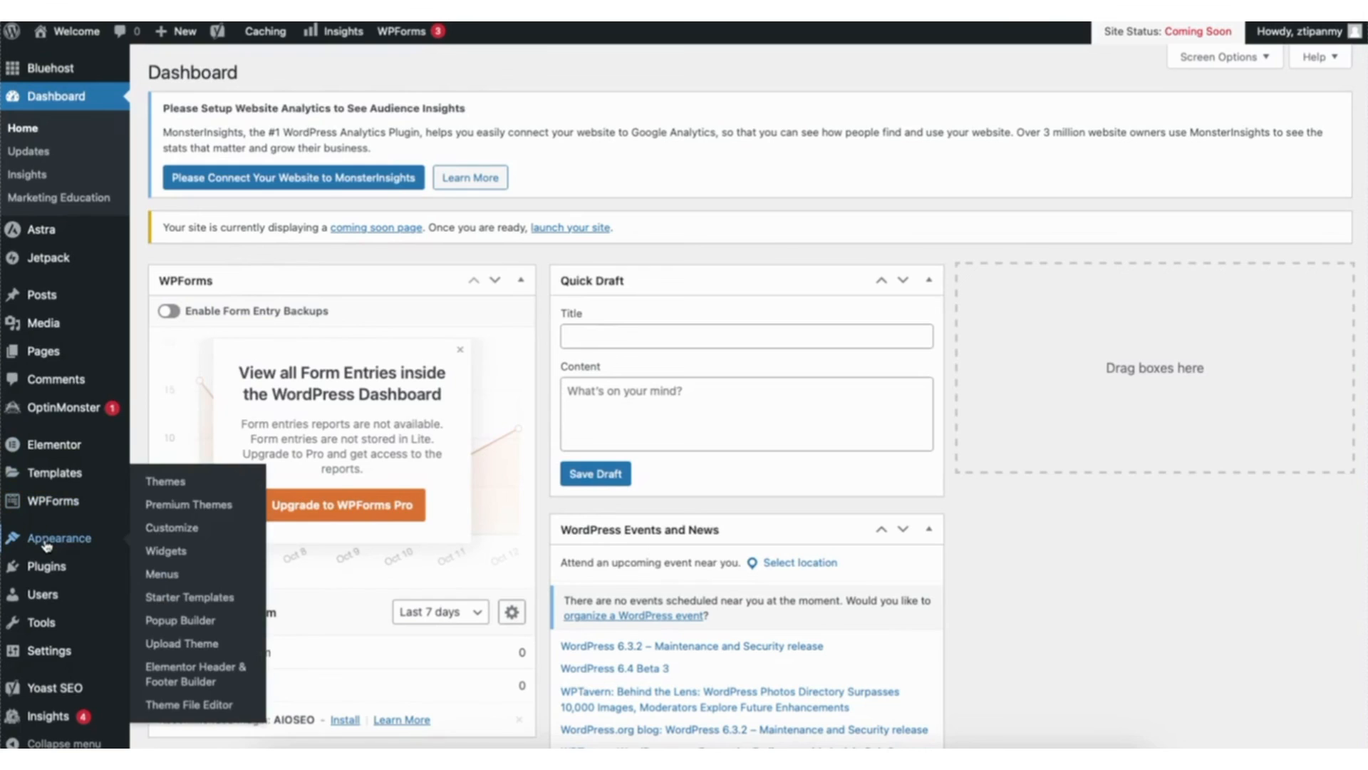
left_click(171, 529)
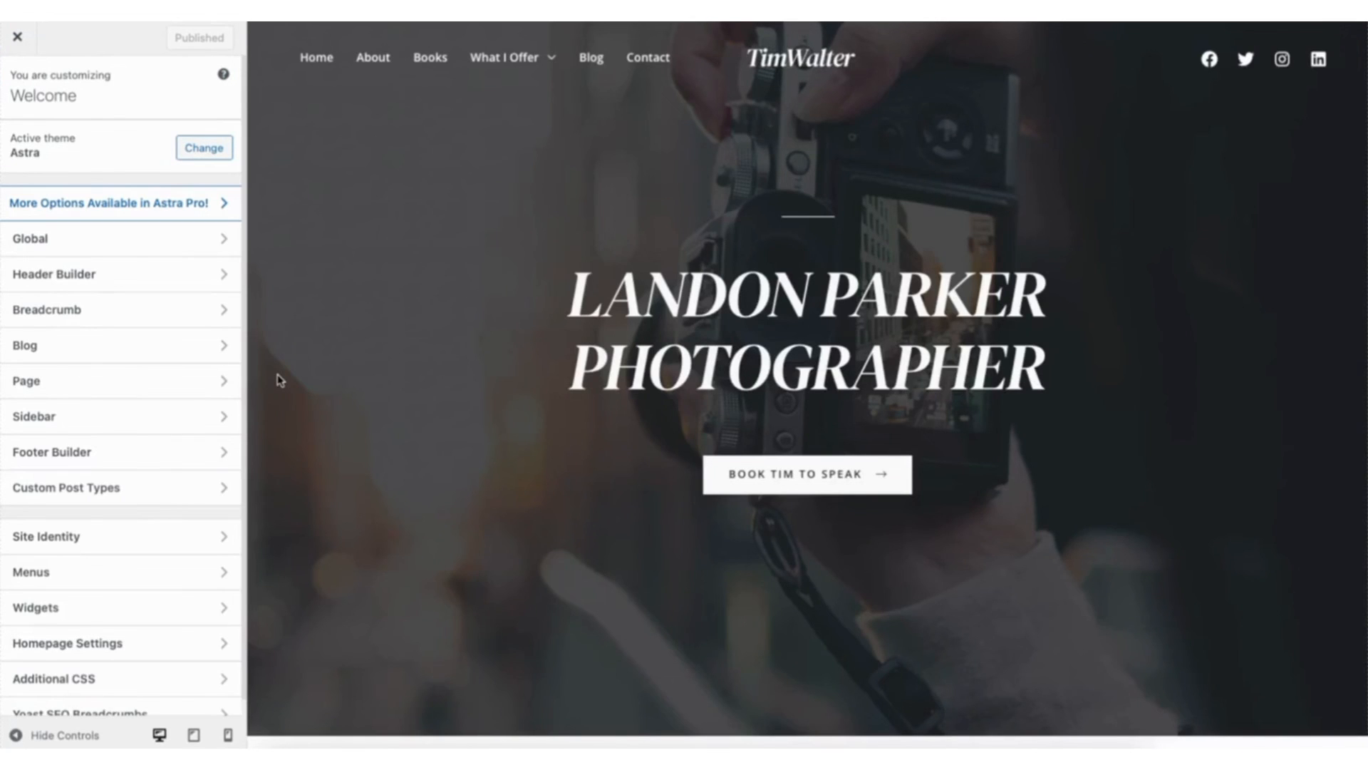
left_click(114, 451)
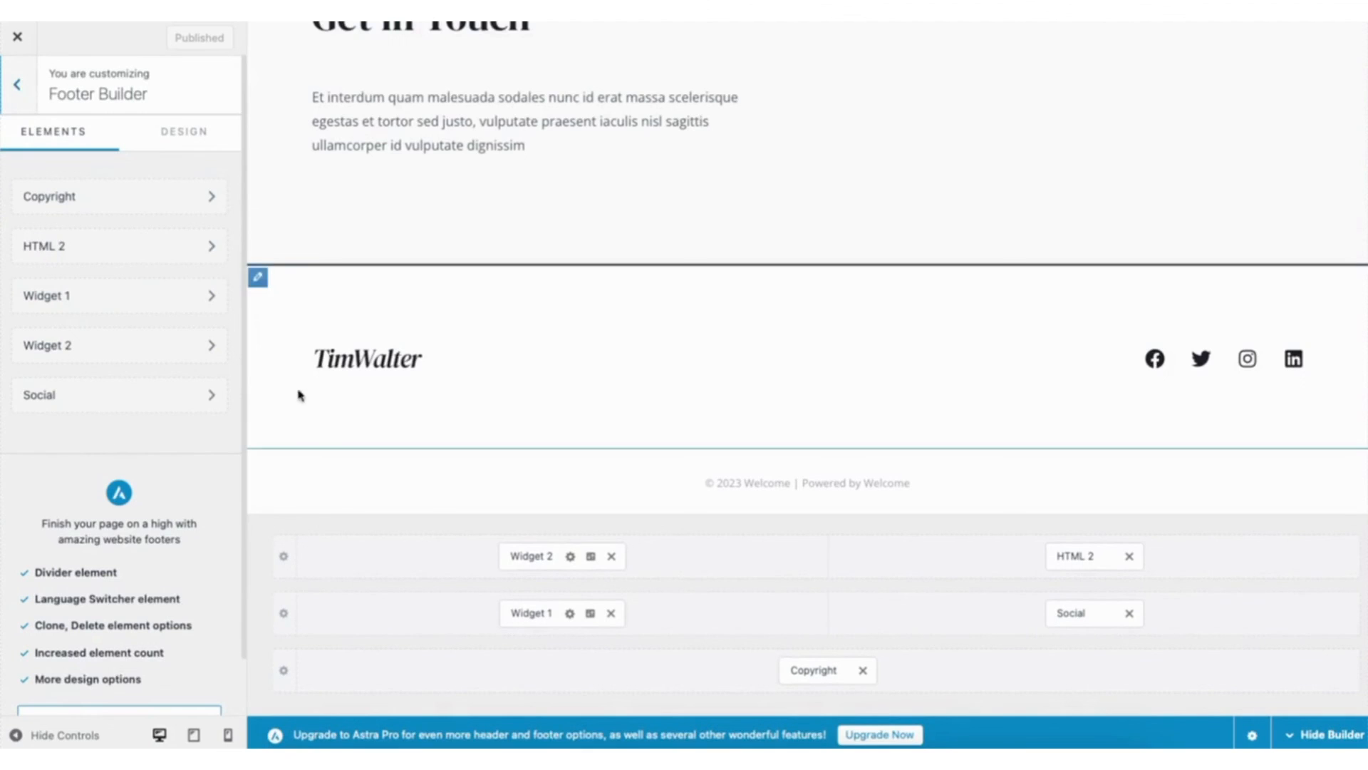
- Examine the footer's Widget 1 image and available blocks, the Widget 2 settings, and the Social Icons general and design options
left_click(323, 361)
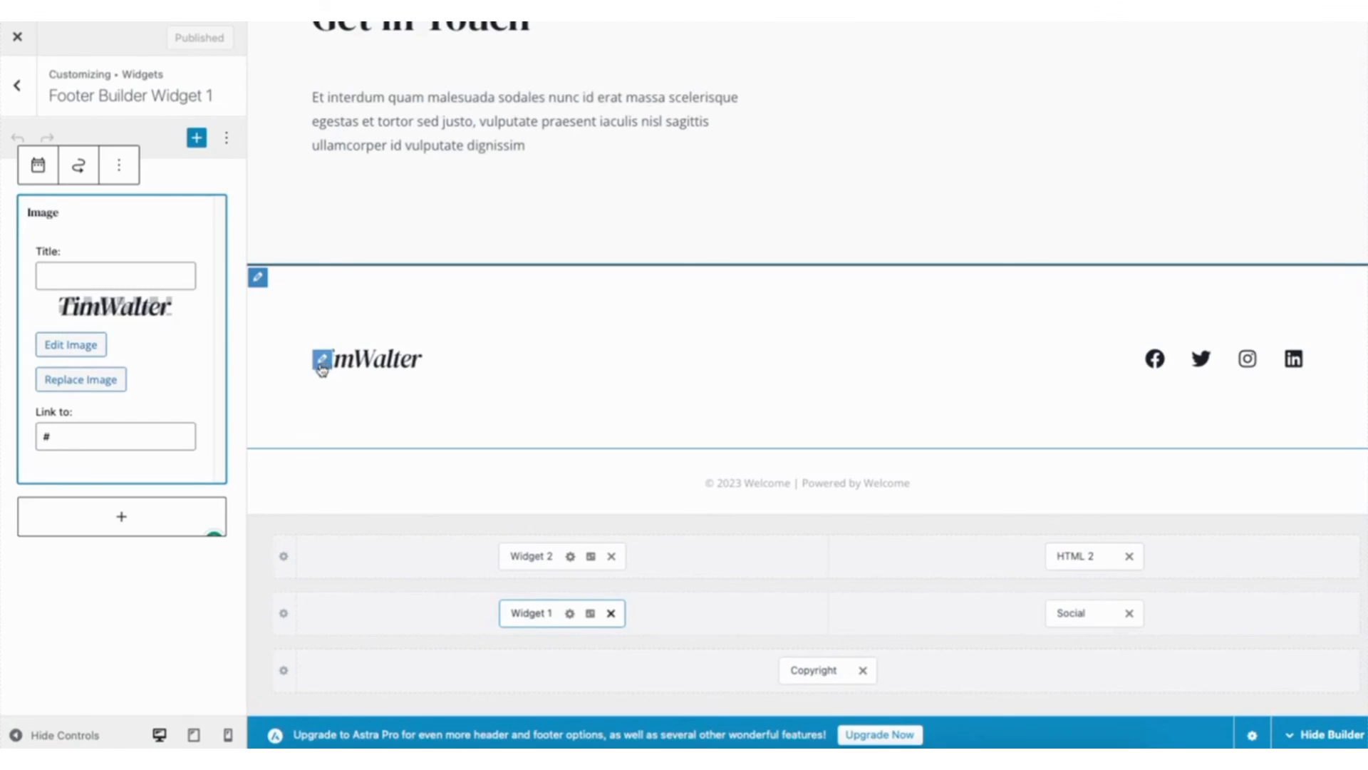
left_click(130, 513)
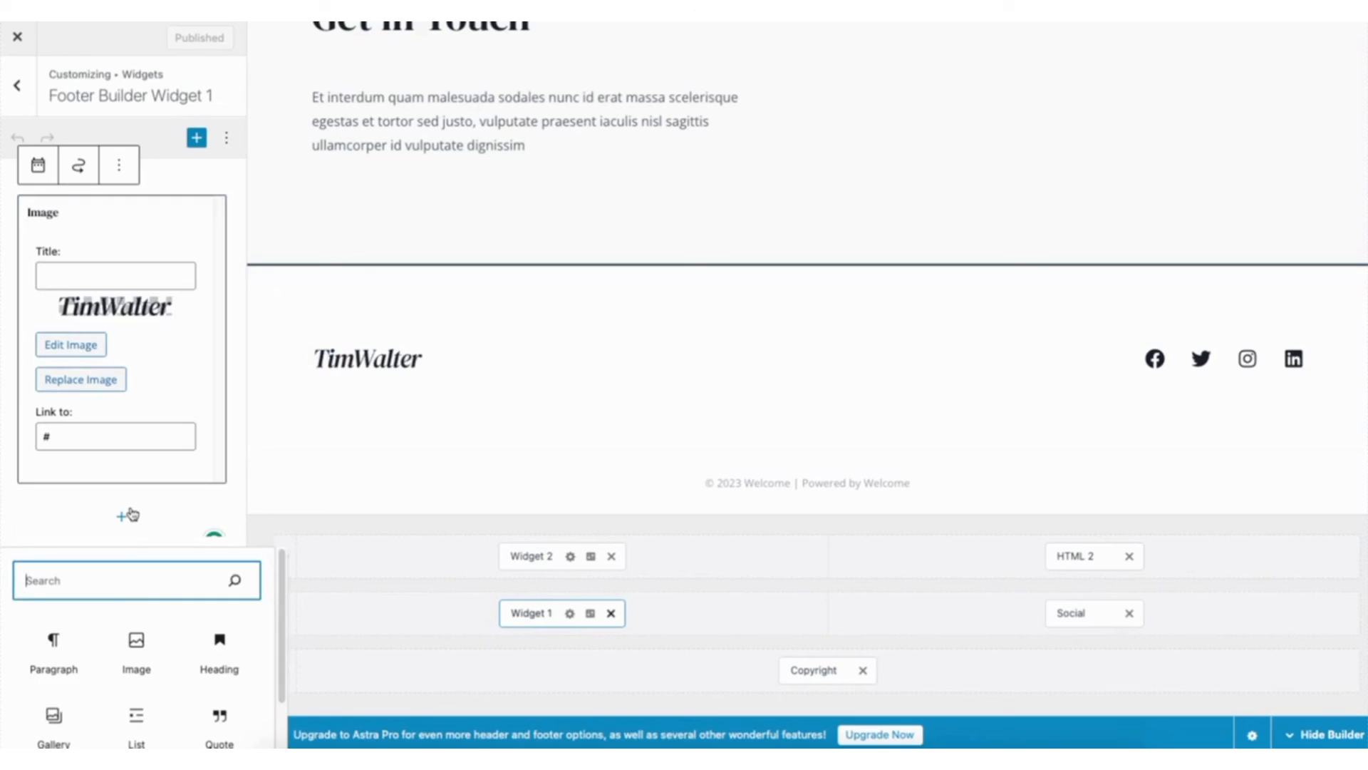
scroll(281, 657, "down", 2)
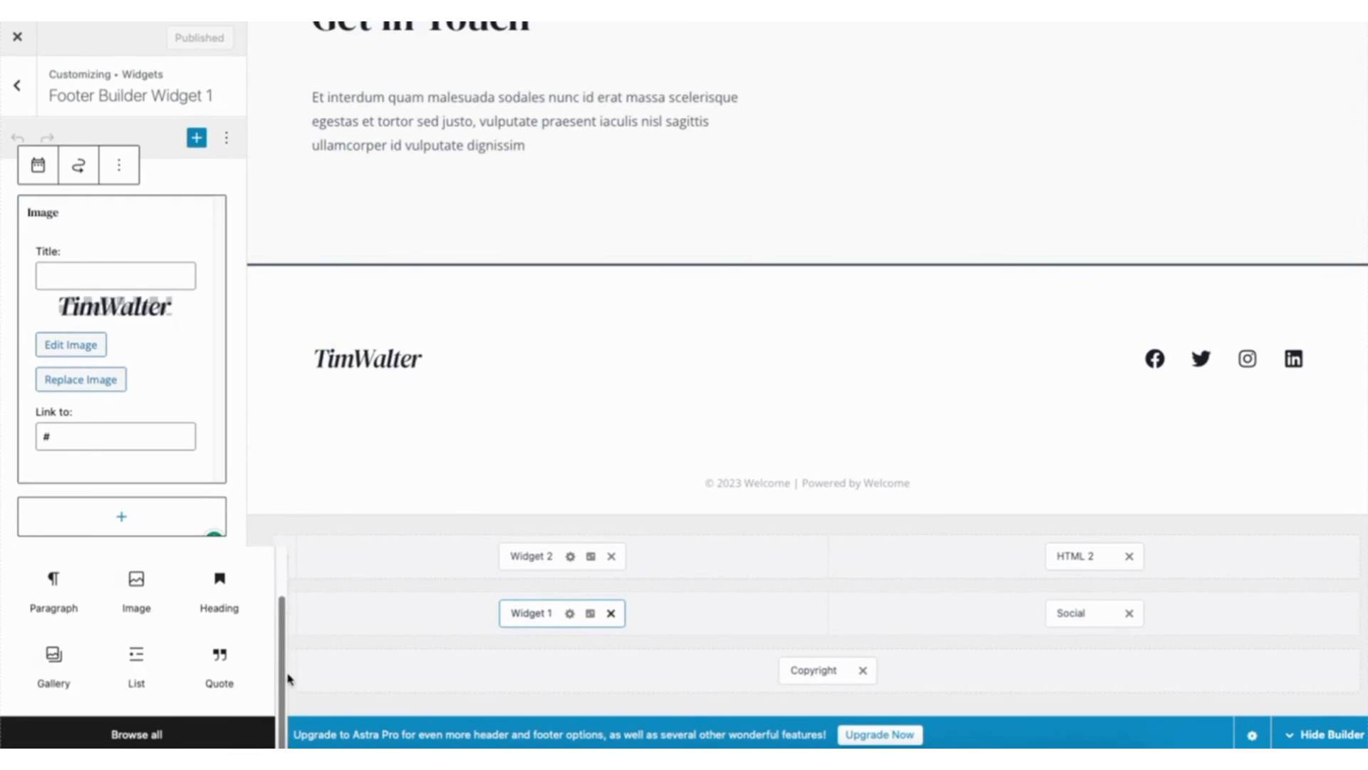
left_click(590, 559)
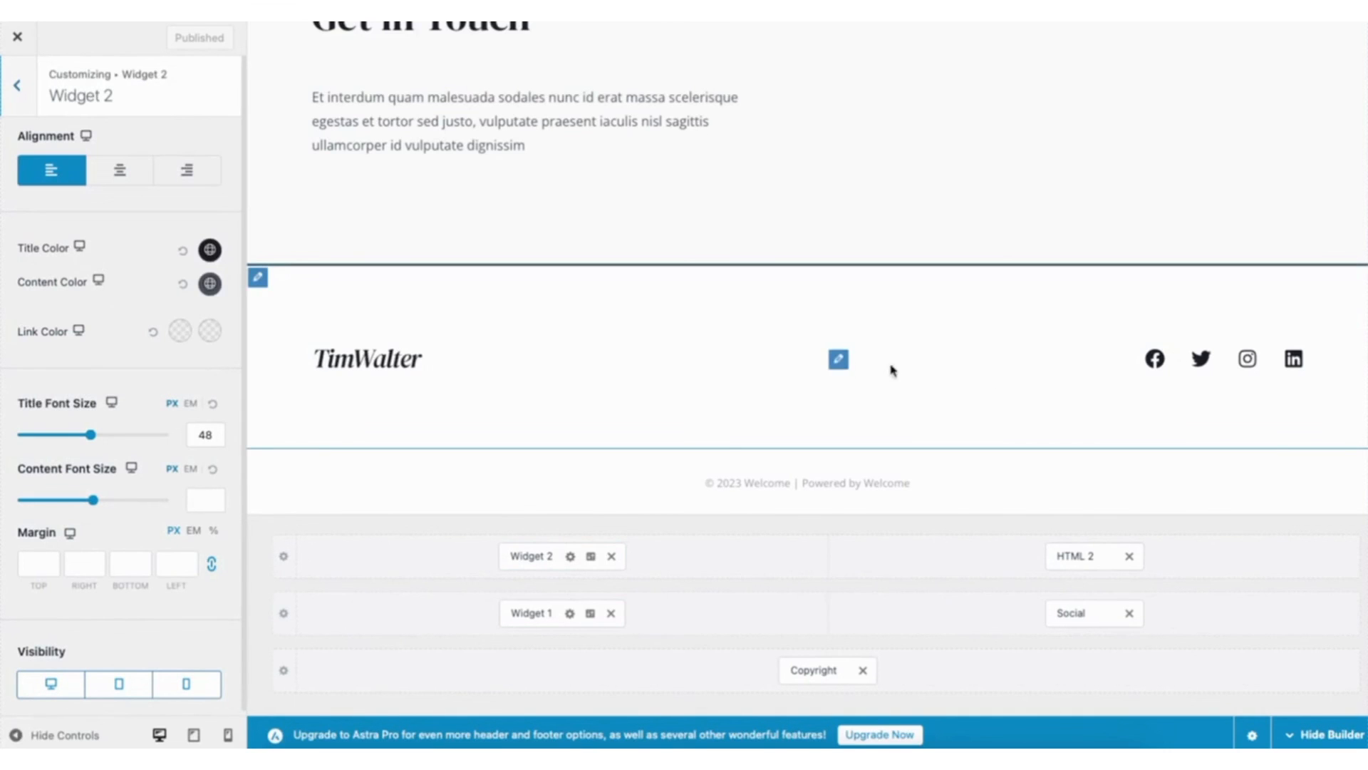
left_click(838, 360)
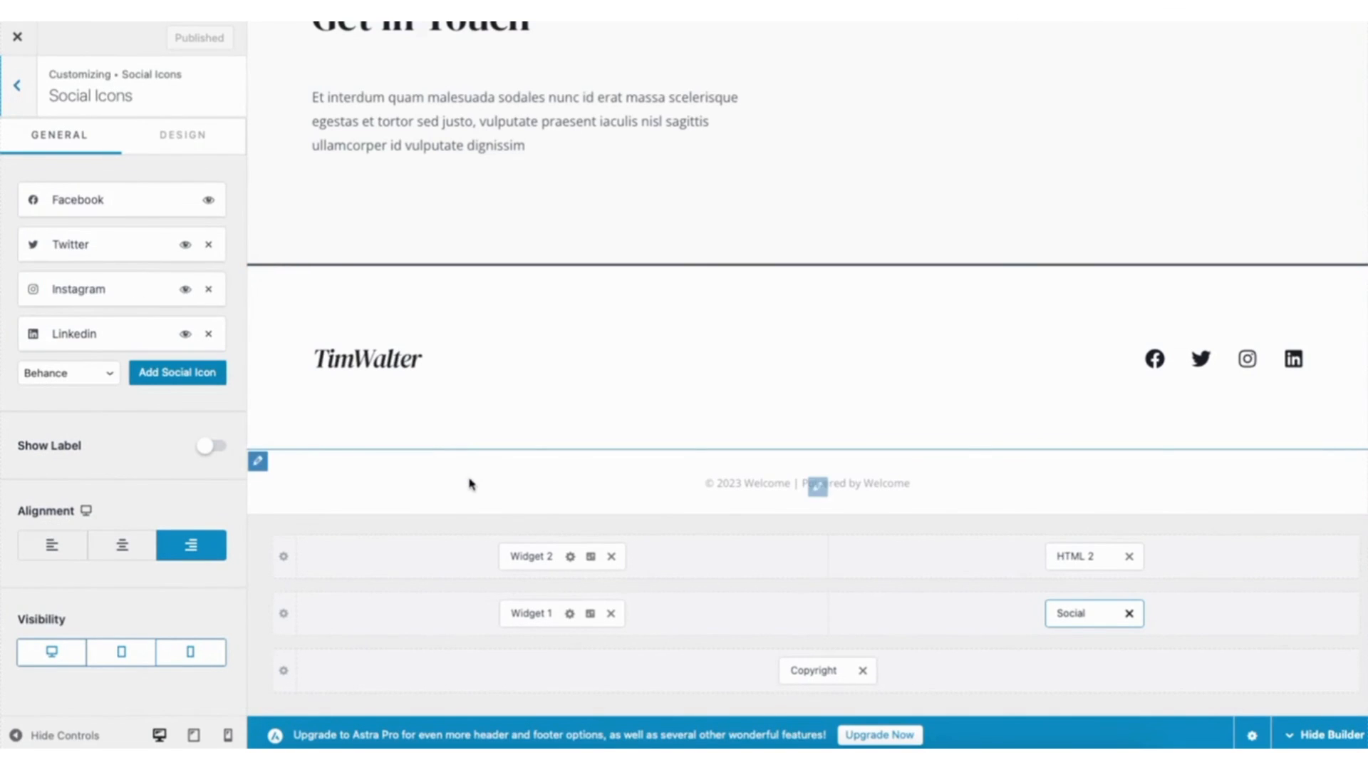
left_click(171, 137)
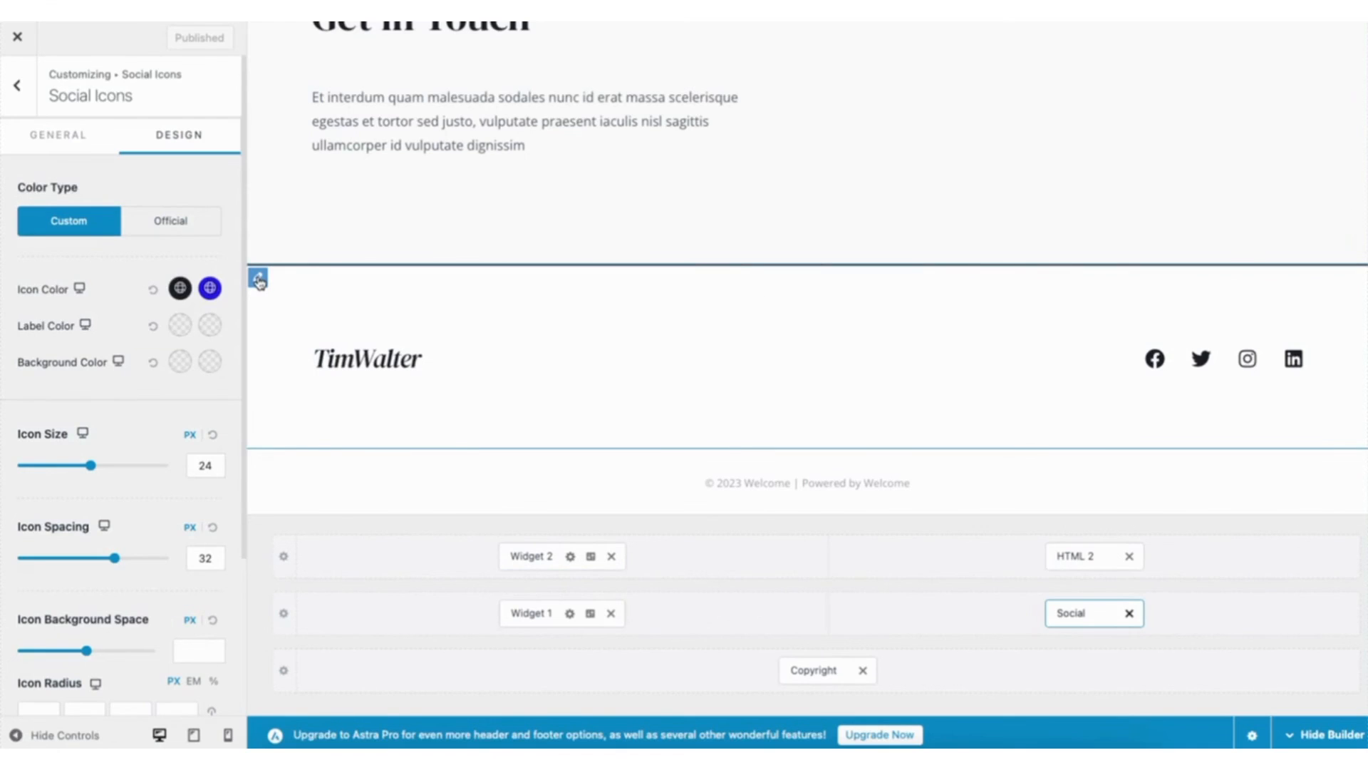
- Set the Primary Footer to 3 columns and show the elements available for its empty third column
left_click(258, 279)
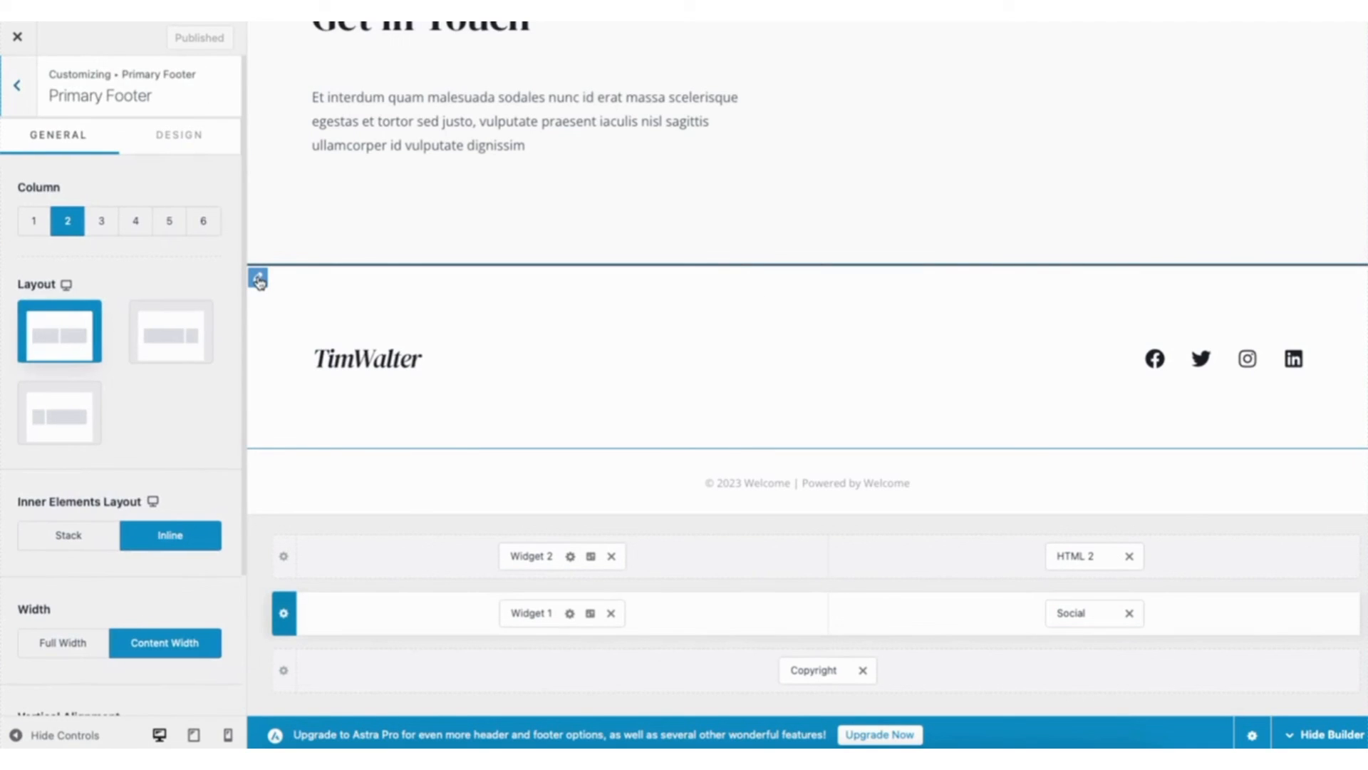
left_click(100, 224)
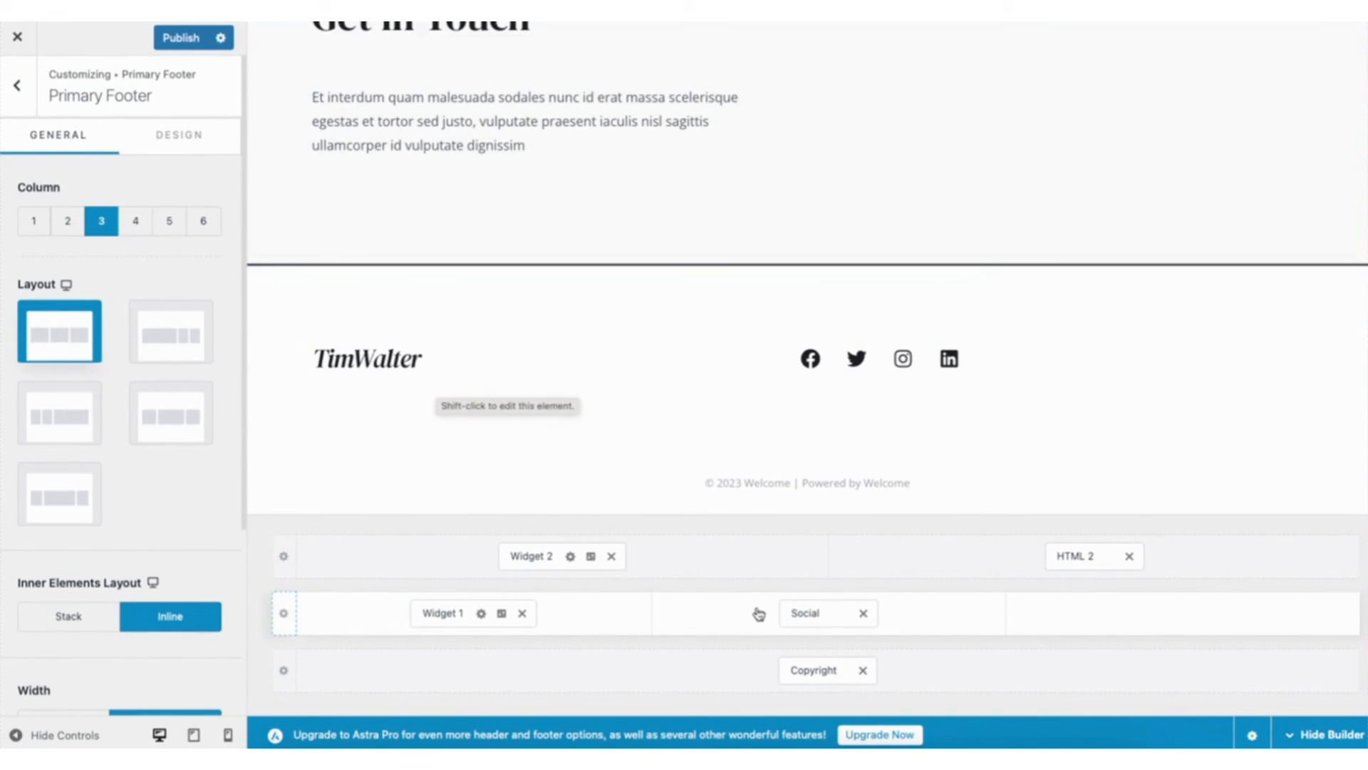
left_click(1184, 614)
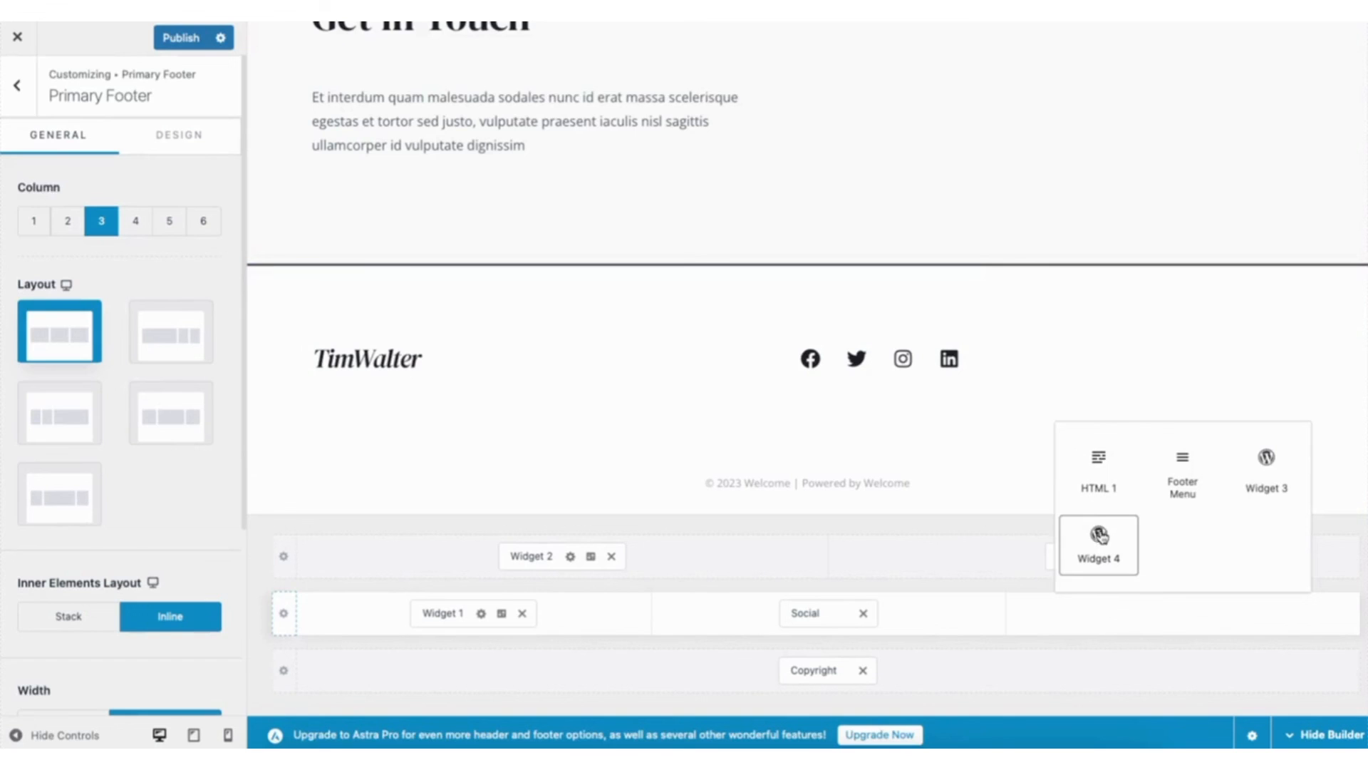
- Leave the footer settings, open the header's Social Icons element and remove Social from the primary header row
left_click(16, 86)
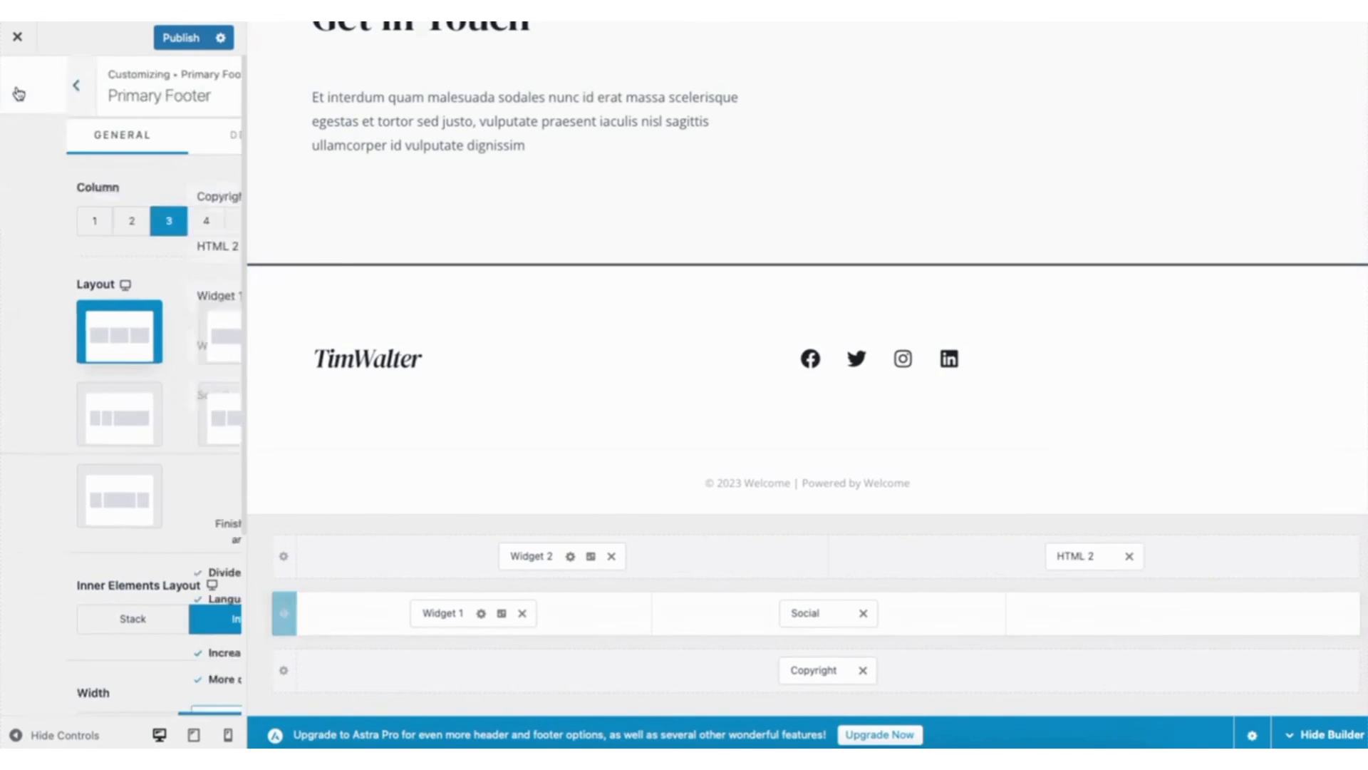
left_click(18, 85)
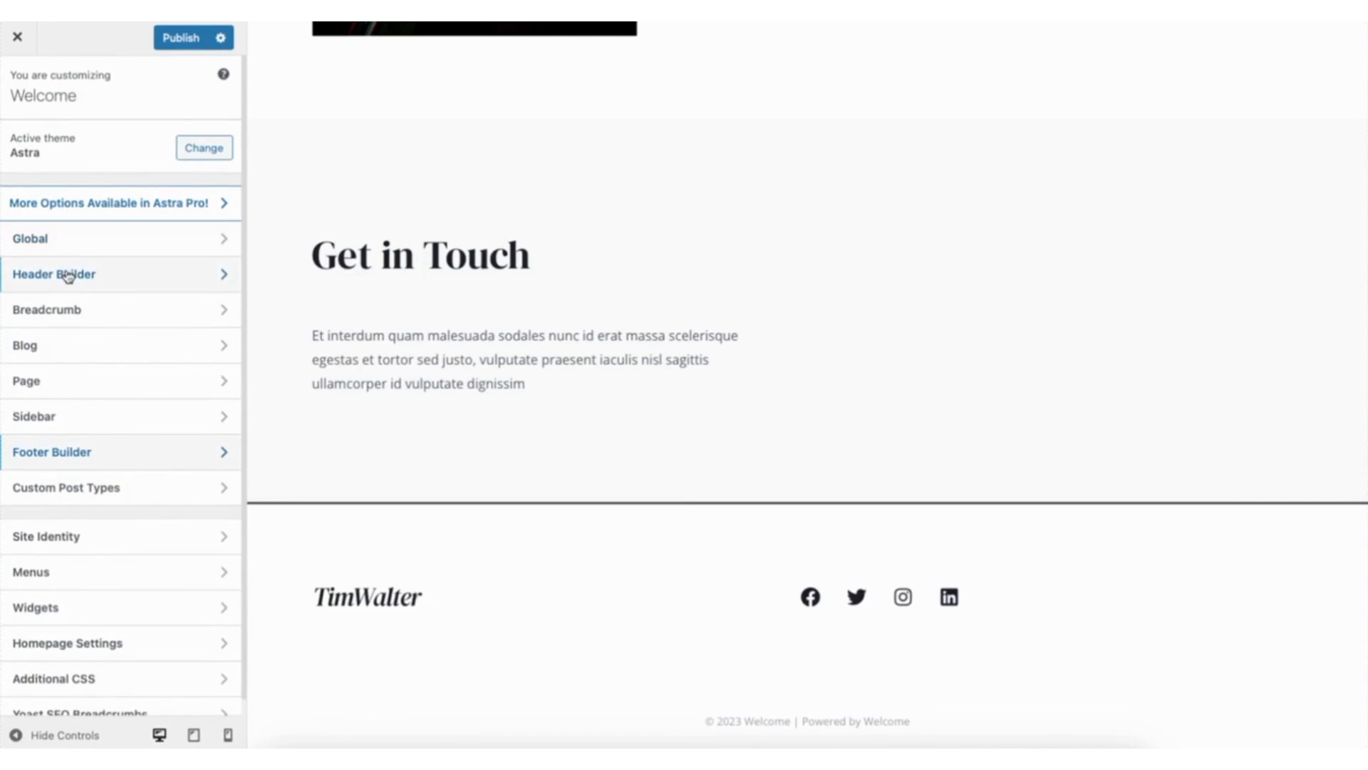
scroll(1308, 182, "up", 15)
scroll(1308, 183, "up", 10)
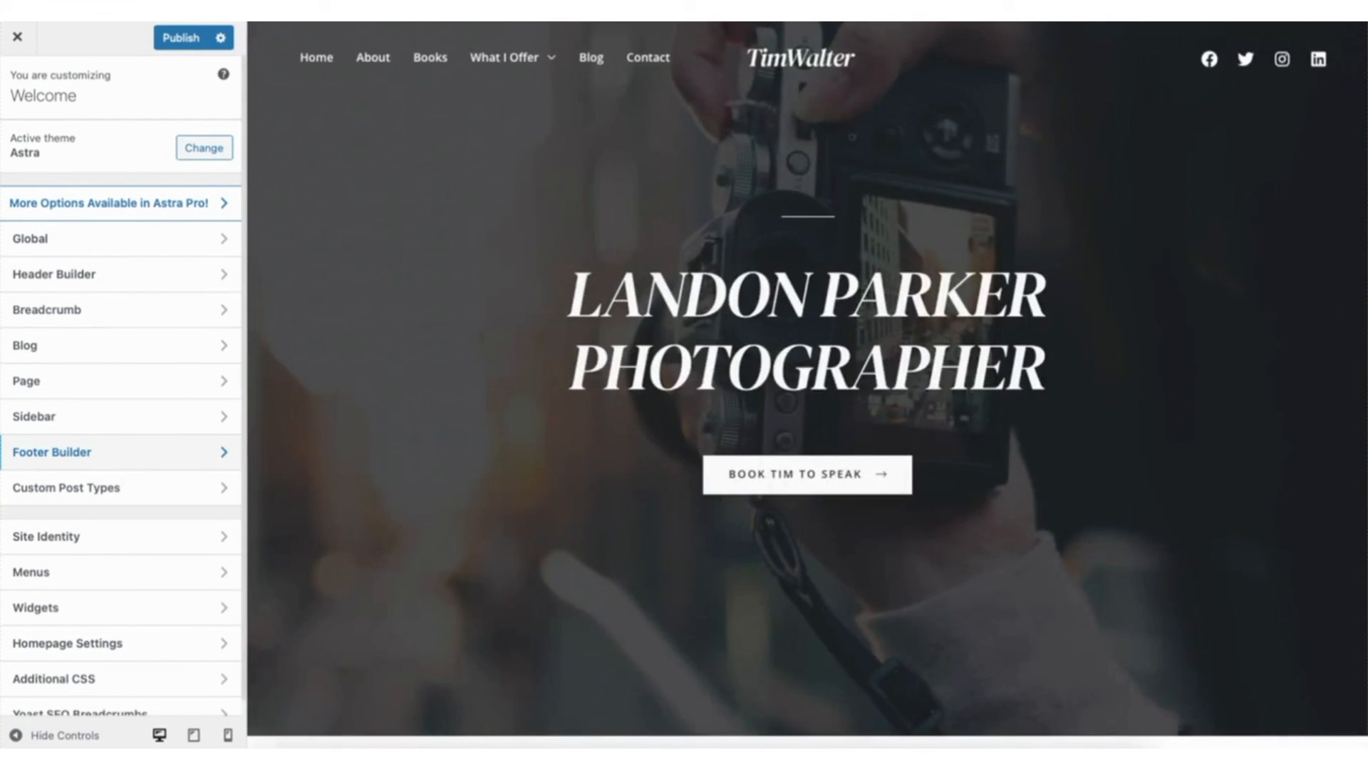
mouse_move(1209, 60)
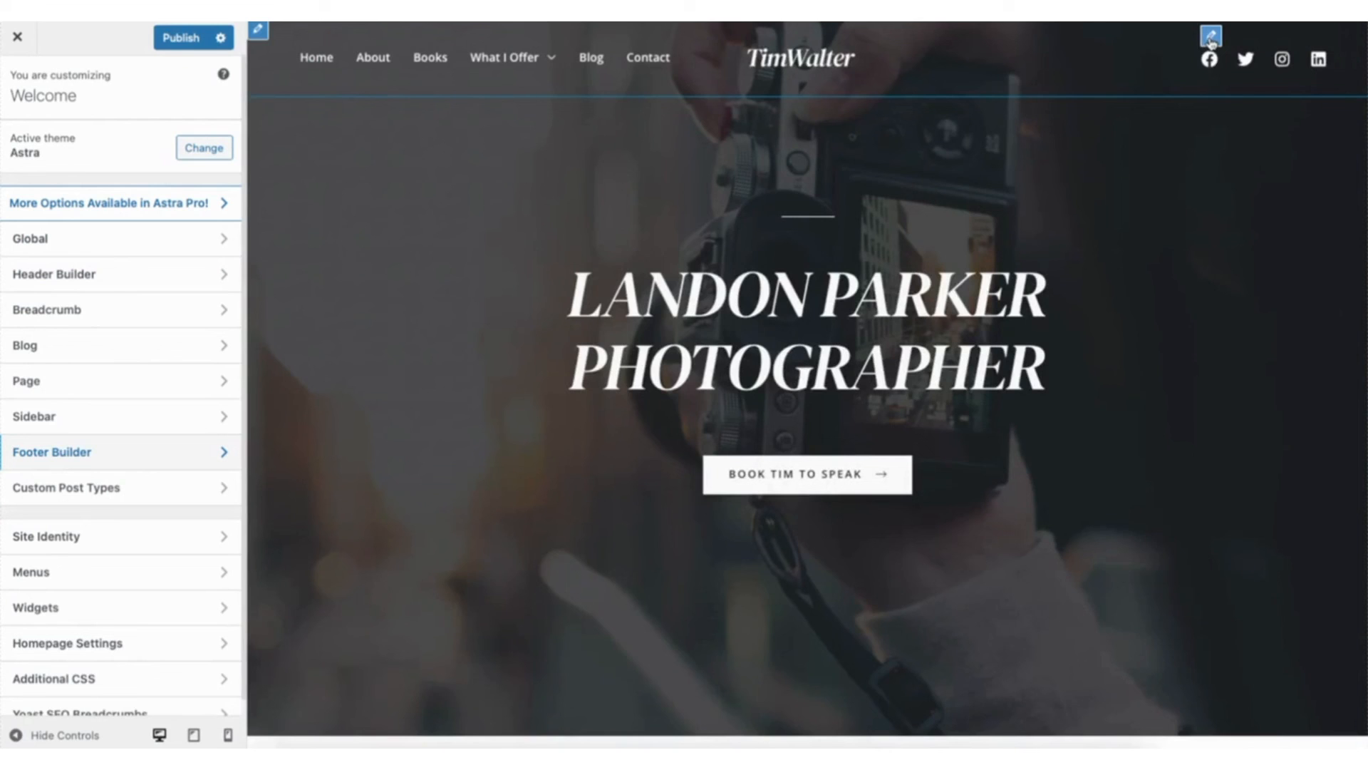
left_click(1212, 37)
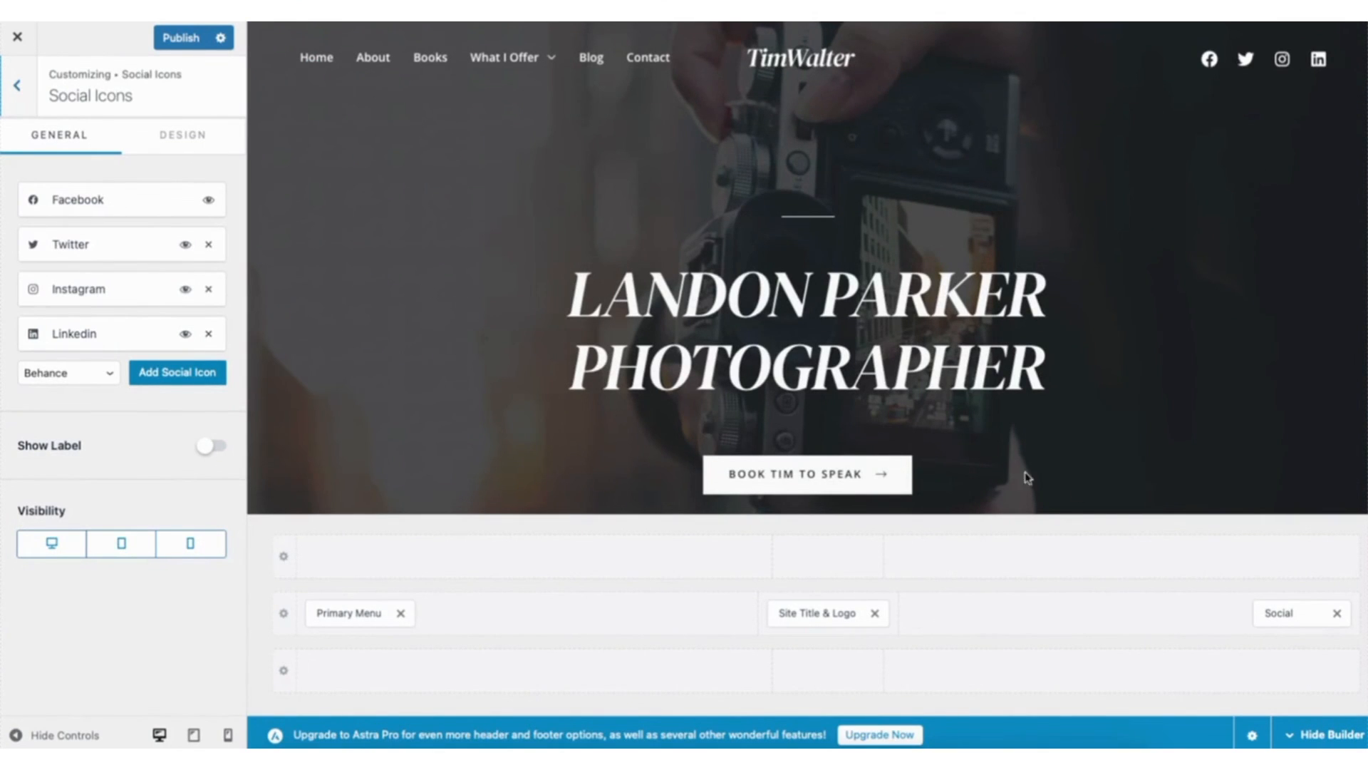
left_click(1337, 614)
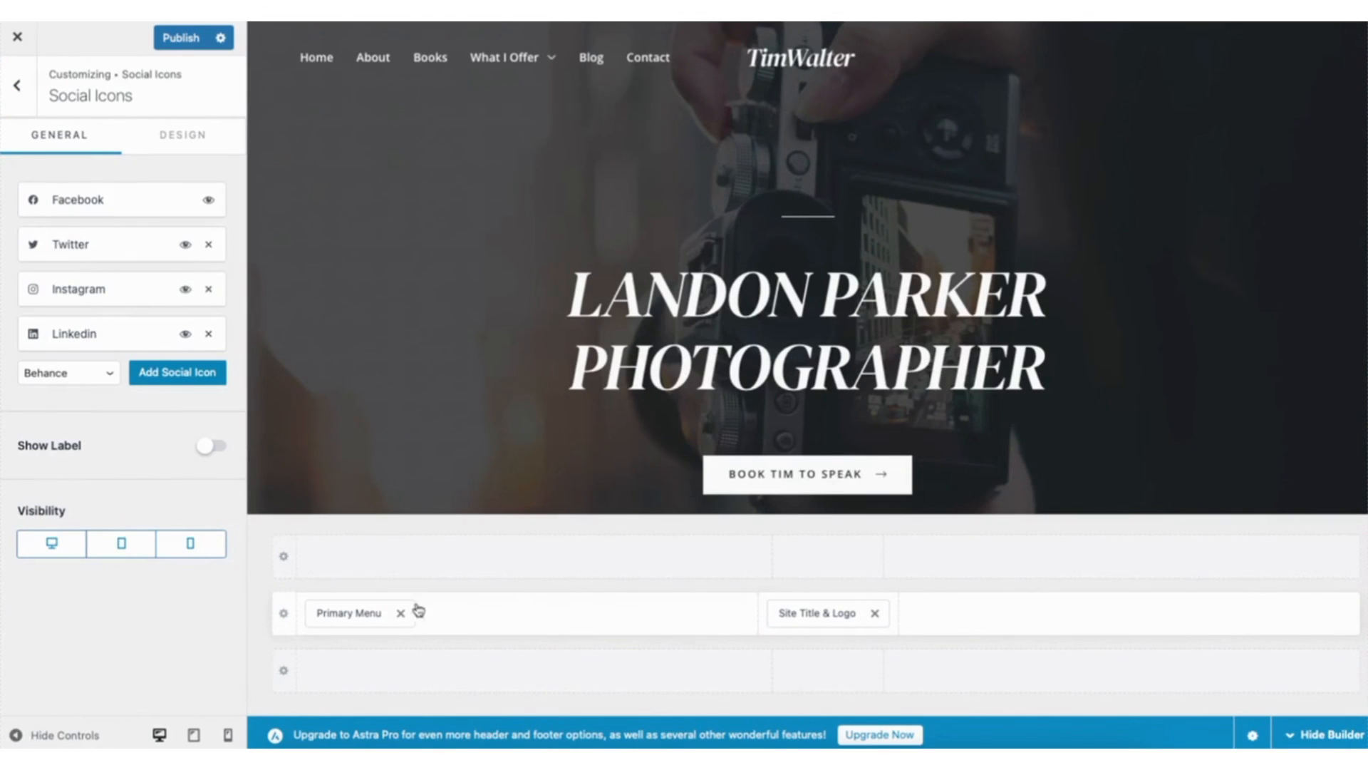
- Move Site Title & Logo to the left section of the primary header row and Primary Menu to its right section
left_click_drag(770, 618, 483, 612)
left_click_drag(366, 613, 841, 609)
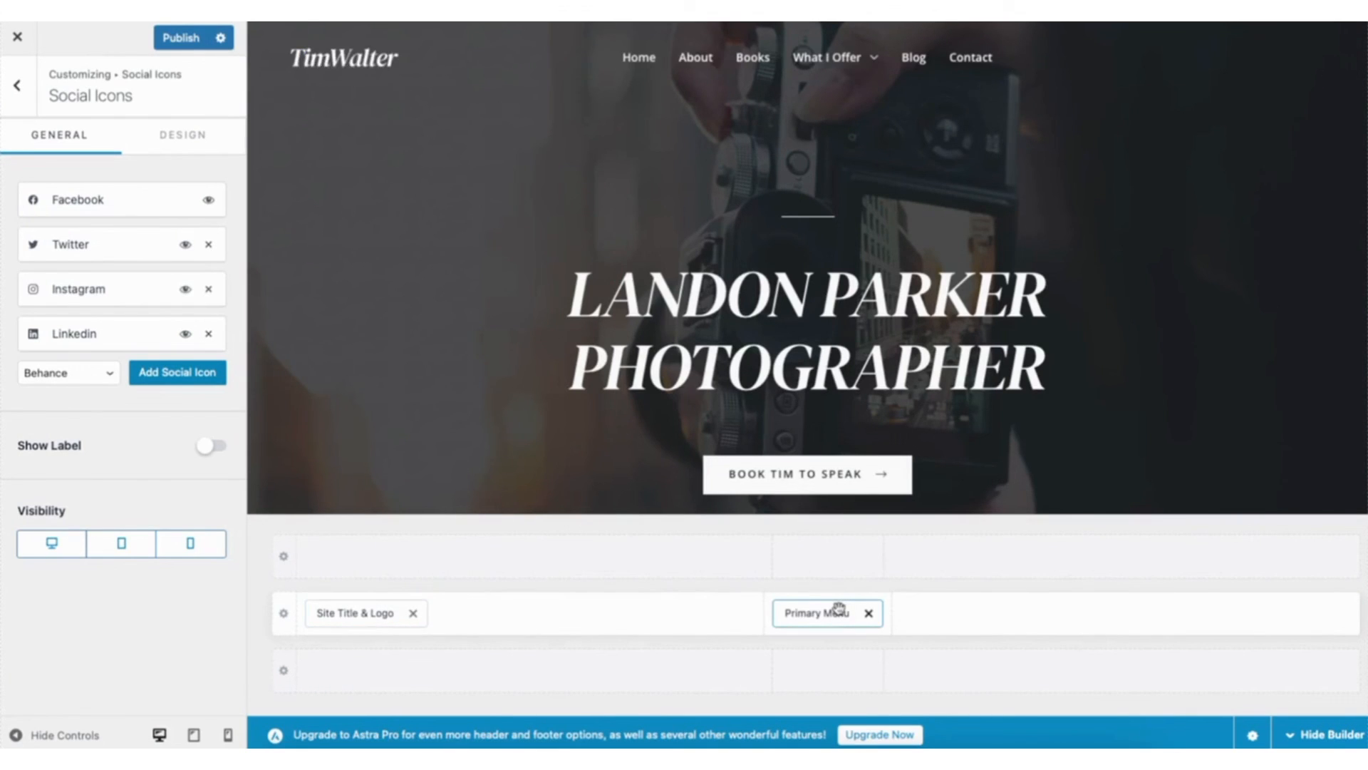
left_click_drag(821, 613, 982, 617)
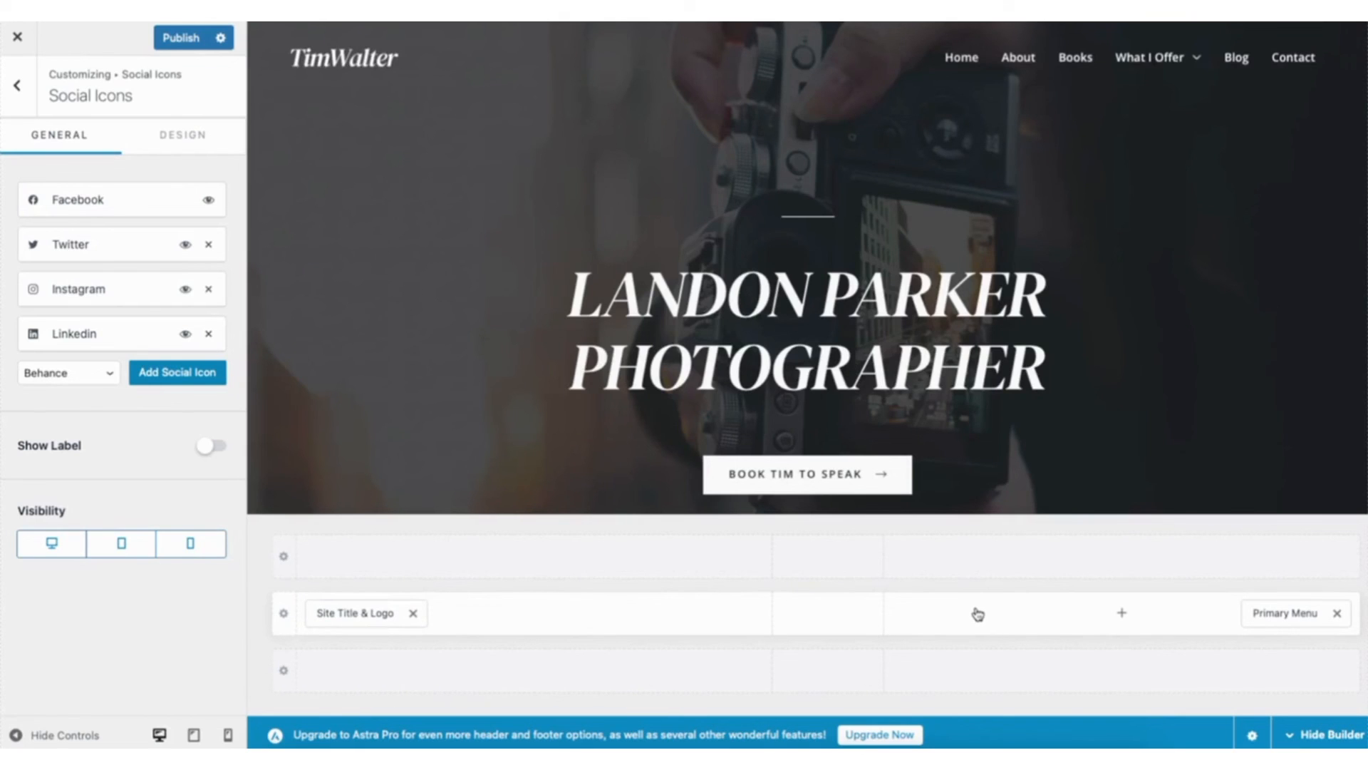
left_click(826, 617)
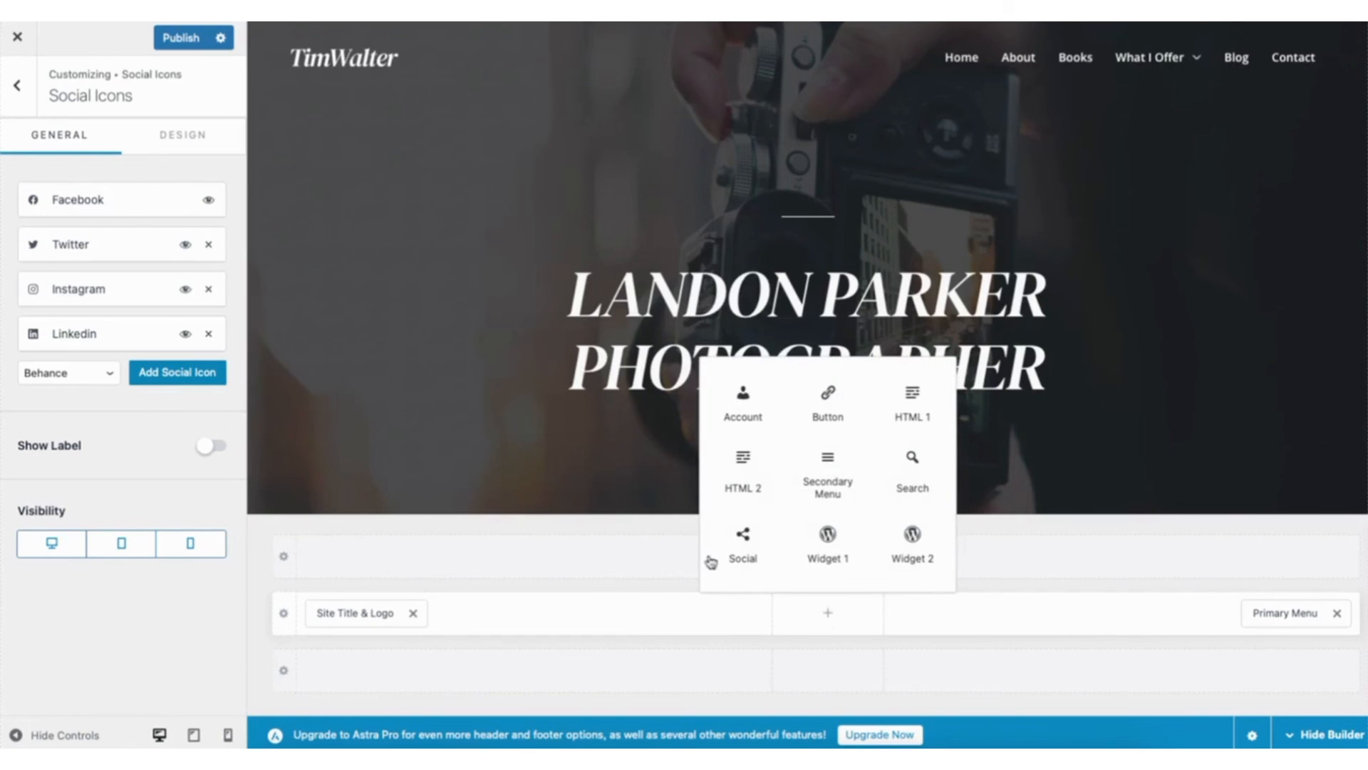
left_click(656, 528)
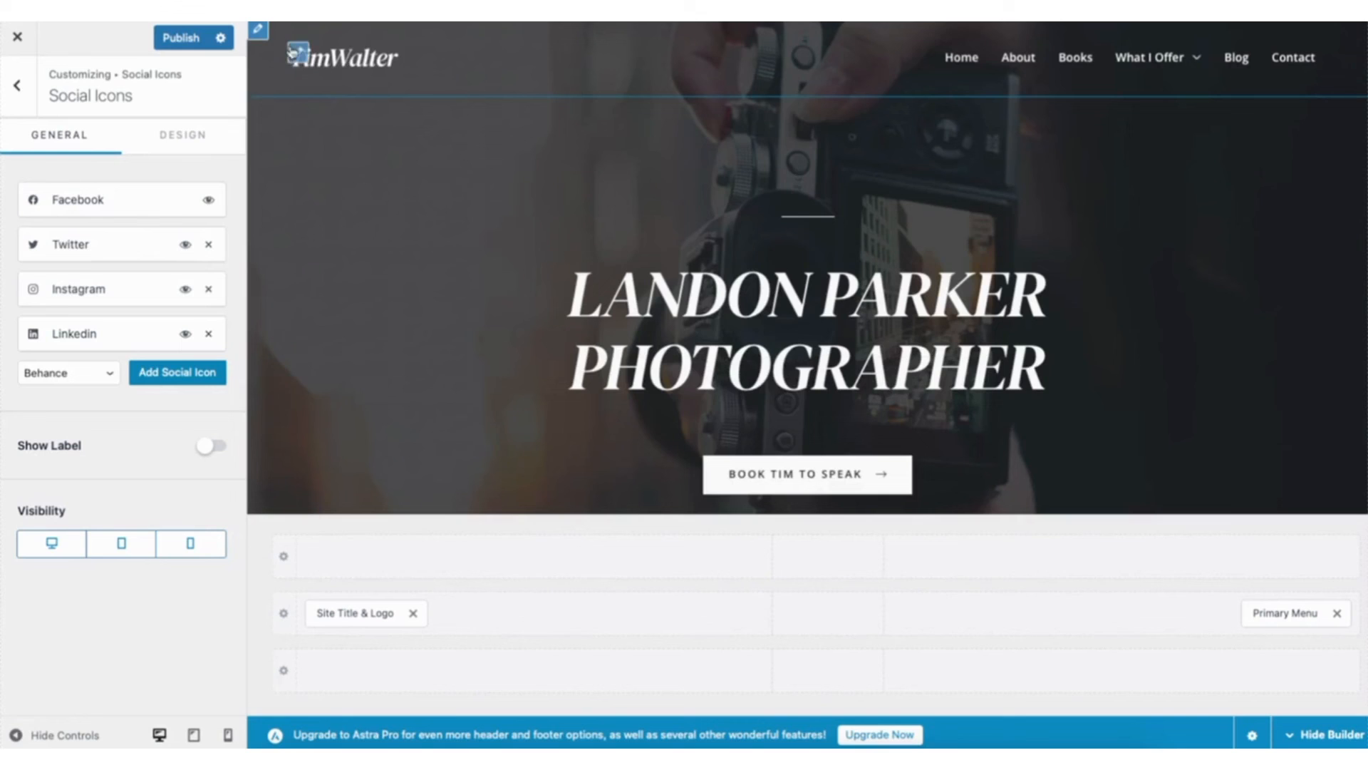
- Open the header's logo settings and examine their general options and the design options for colours and margin
left_click(299, 53)
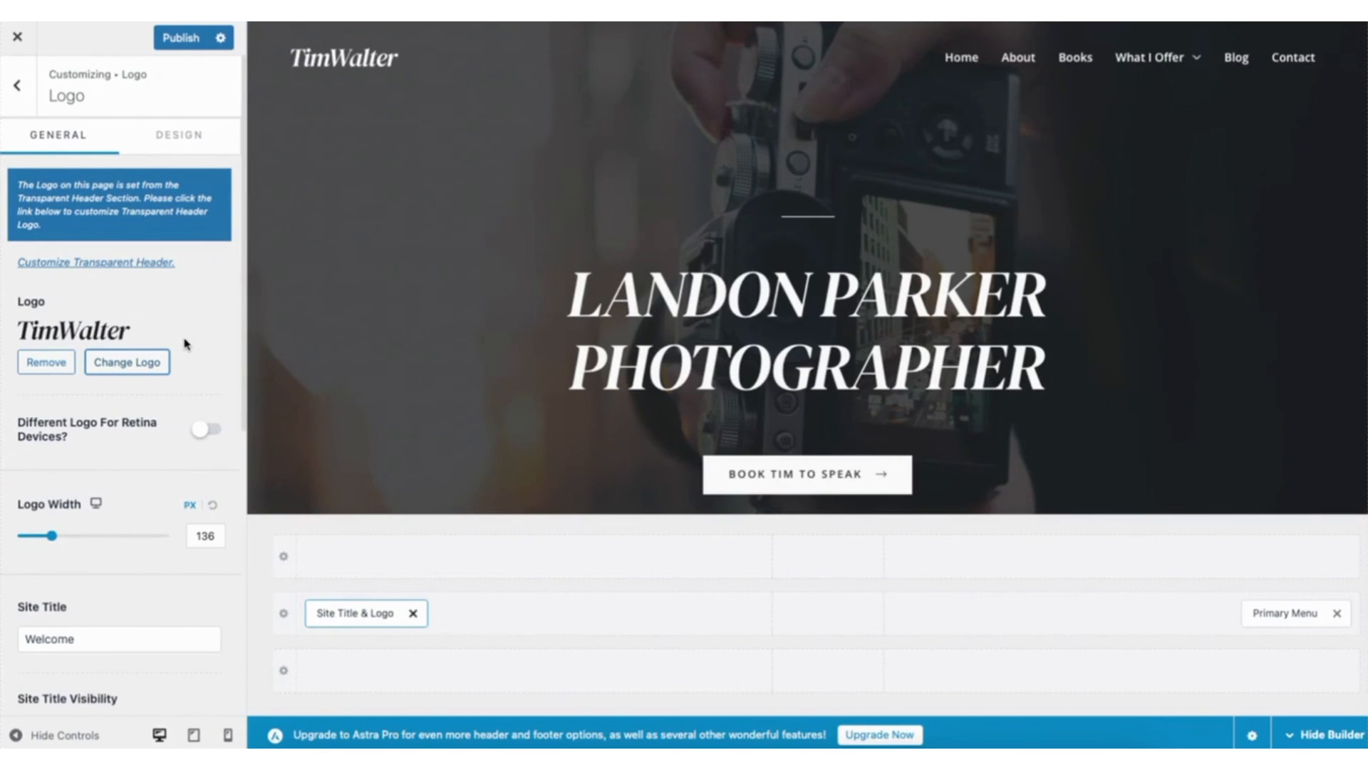
left_click_drag(243, 342, 255, 488)
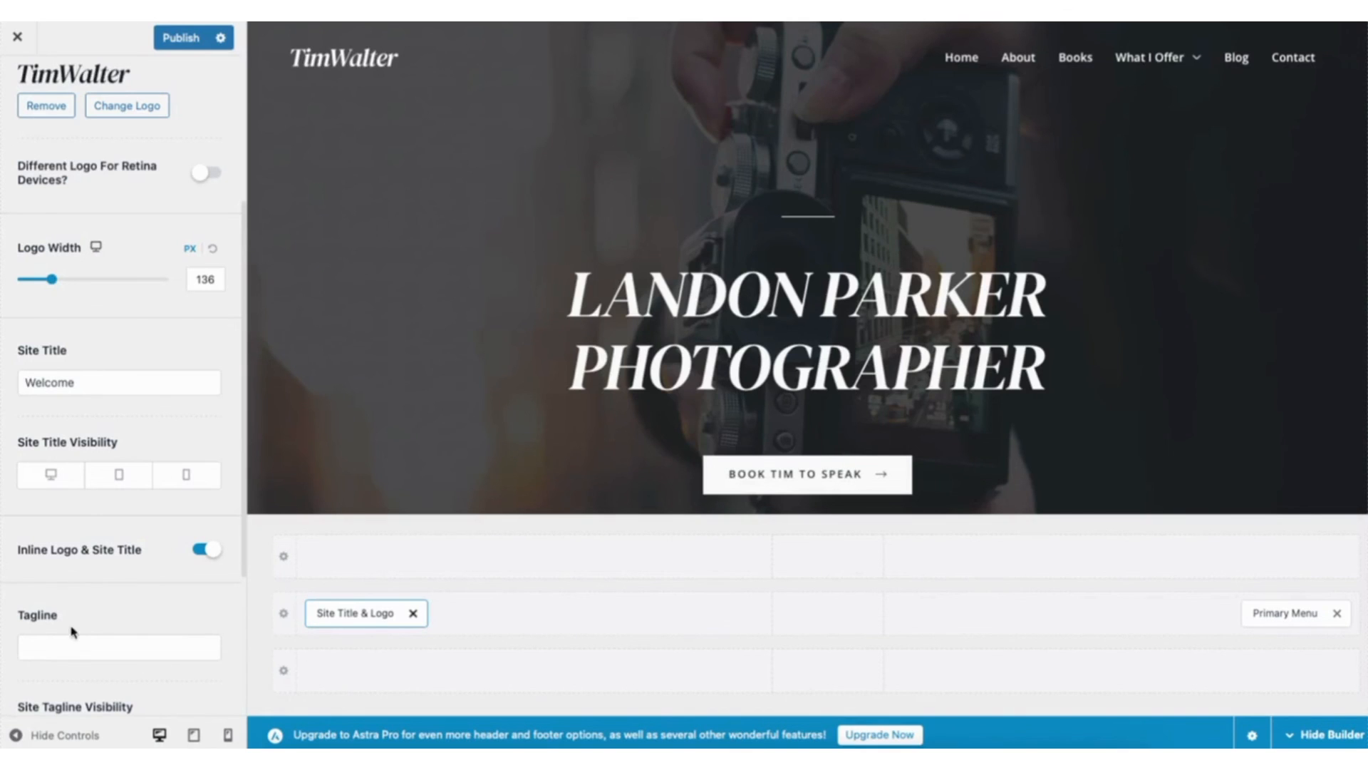
scroll(244, 458, "up", 5)
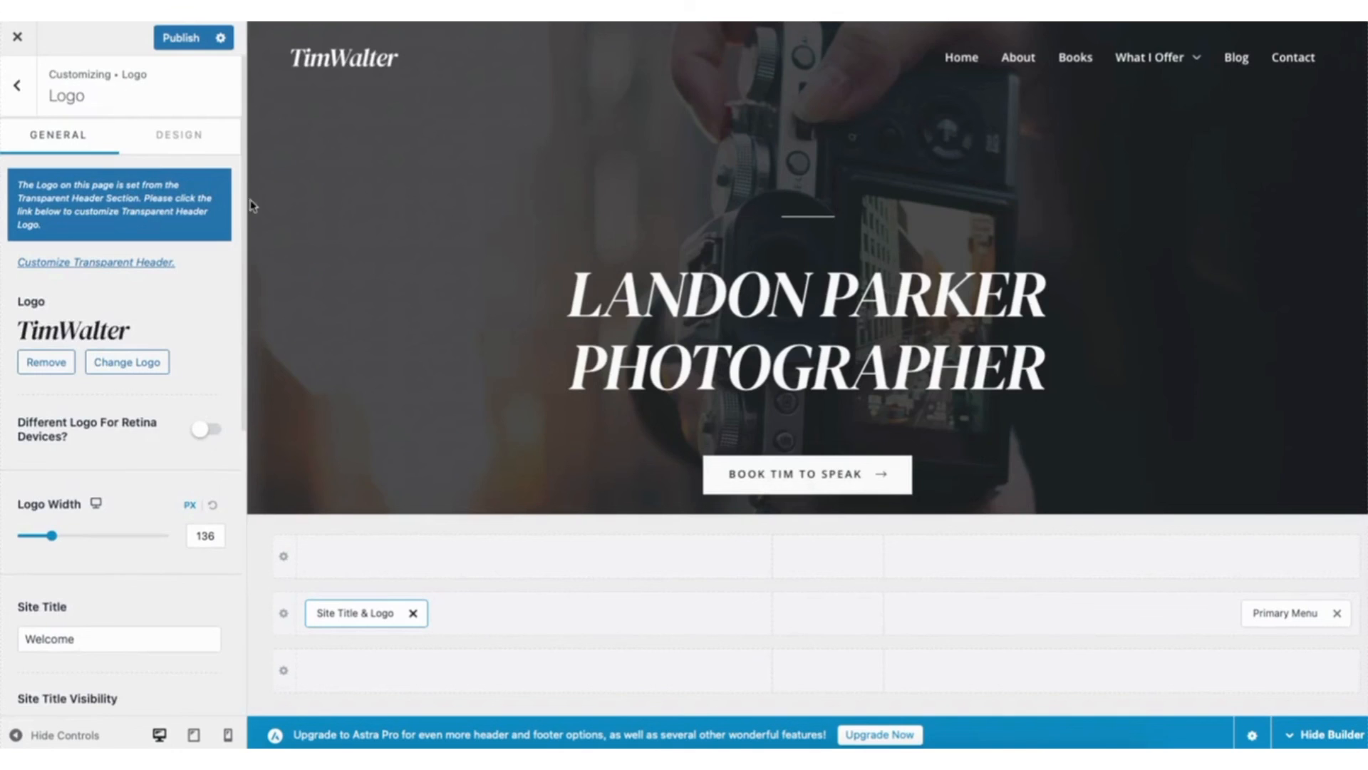
left_click(187, 139)
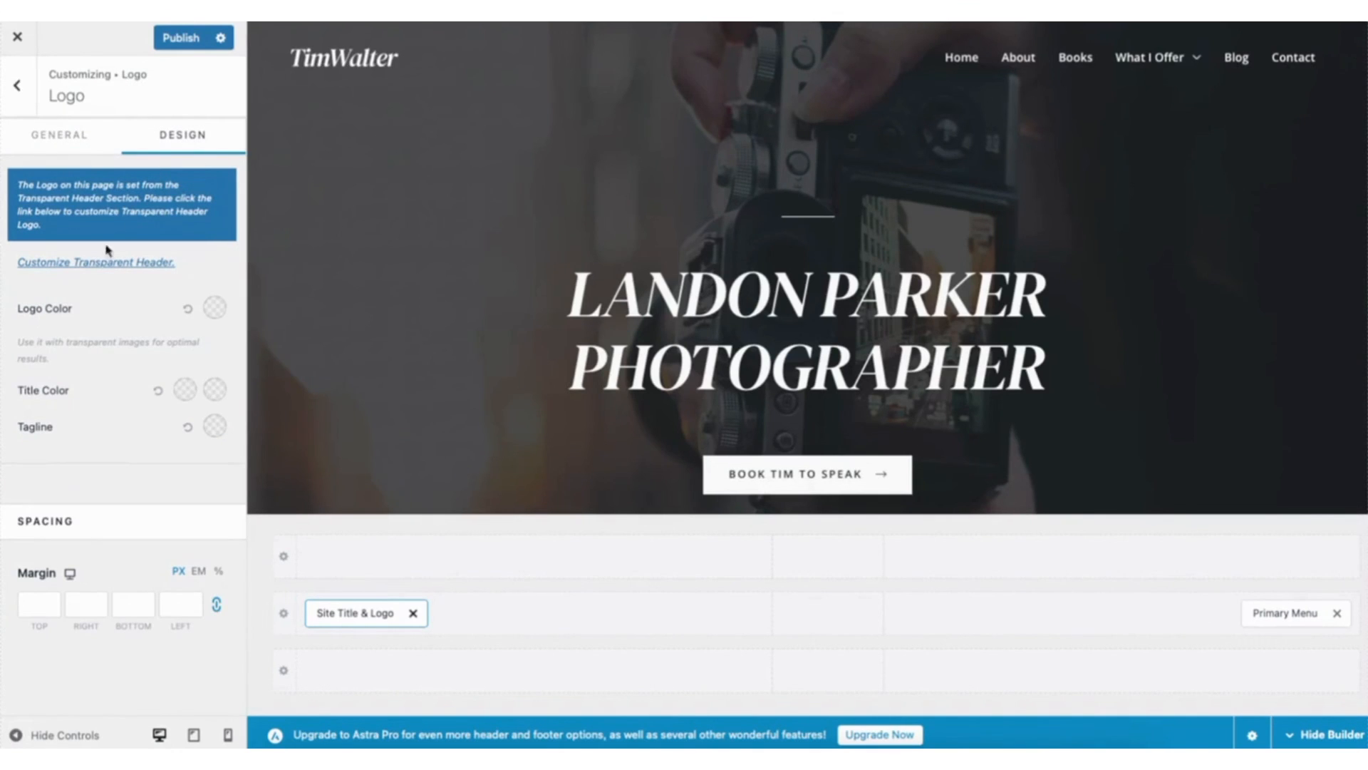
- Return to the main customizer and examine the Site Identity settings for the site icon, title and logo
left_click(20, 93)
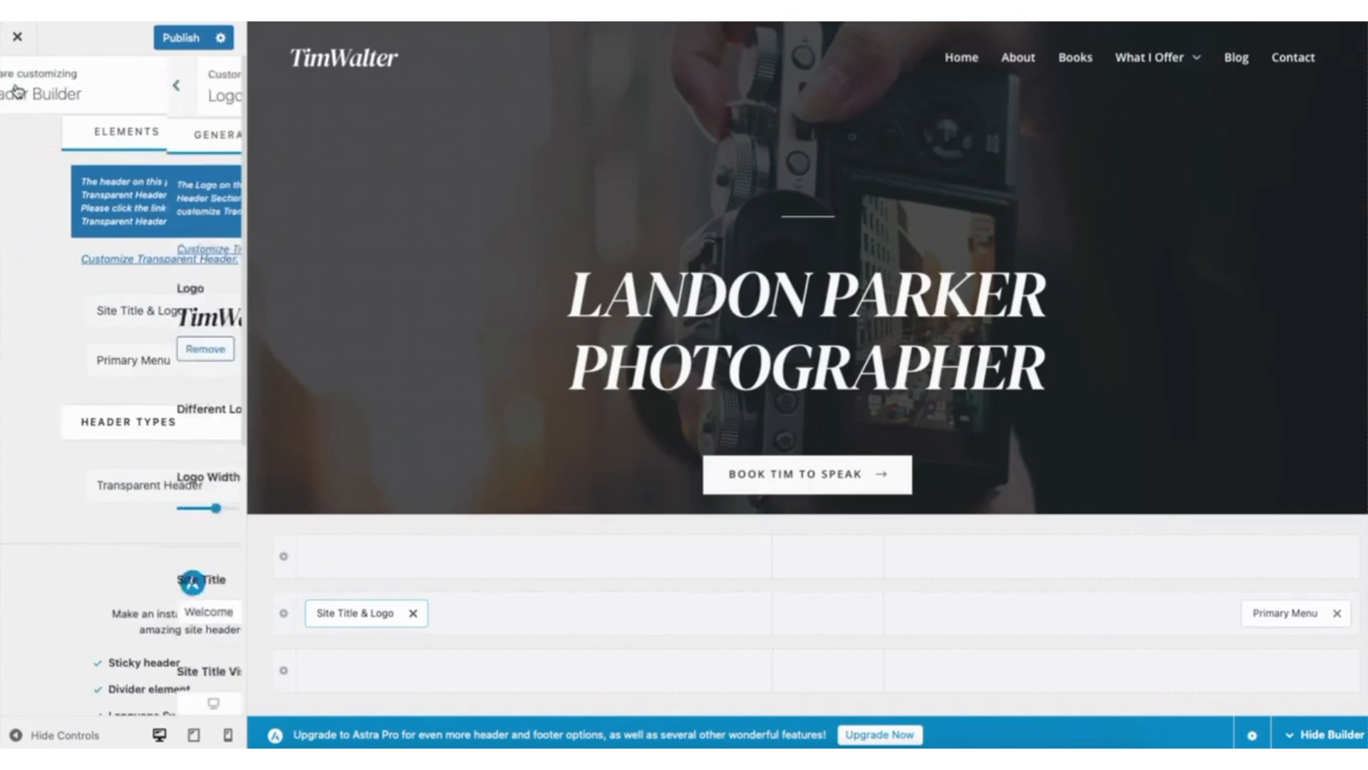
left_click(20, 92)
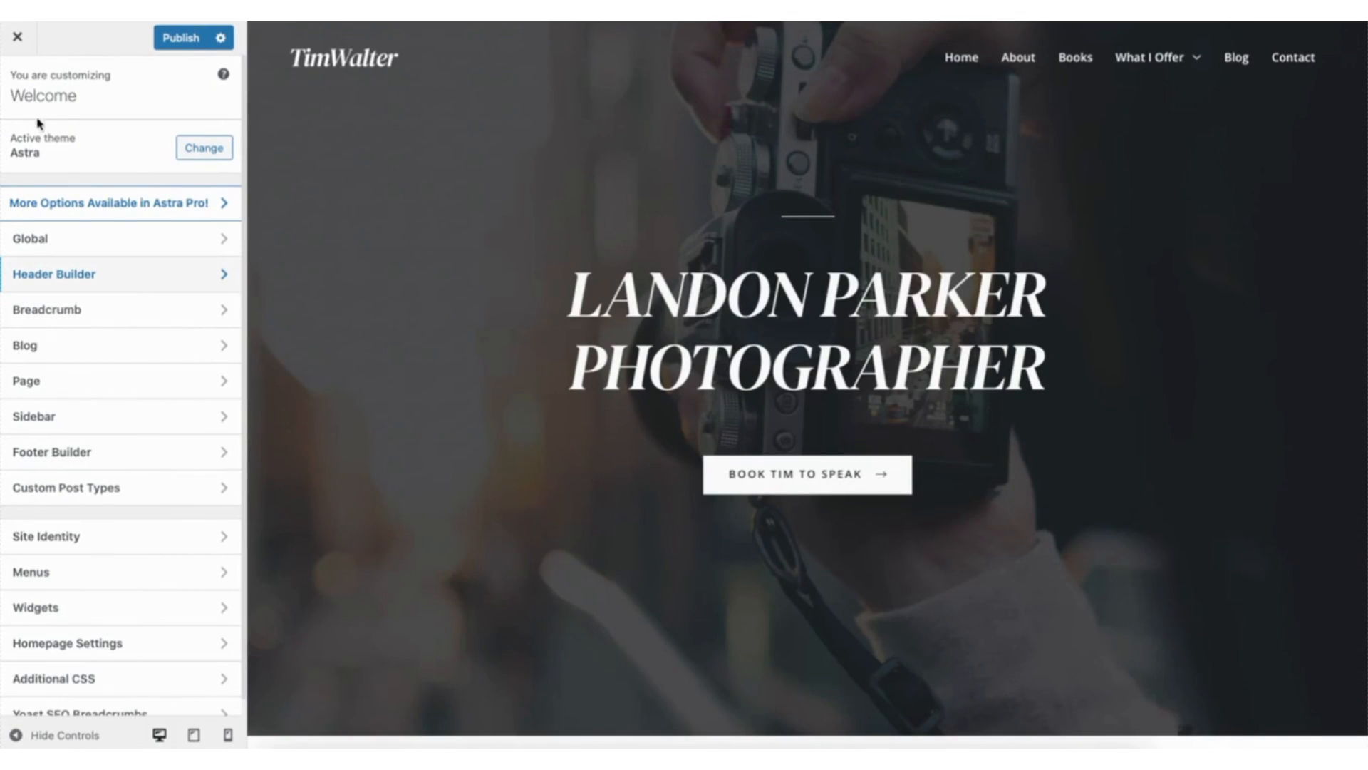
left_click(52, 531)
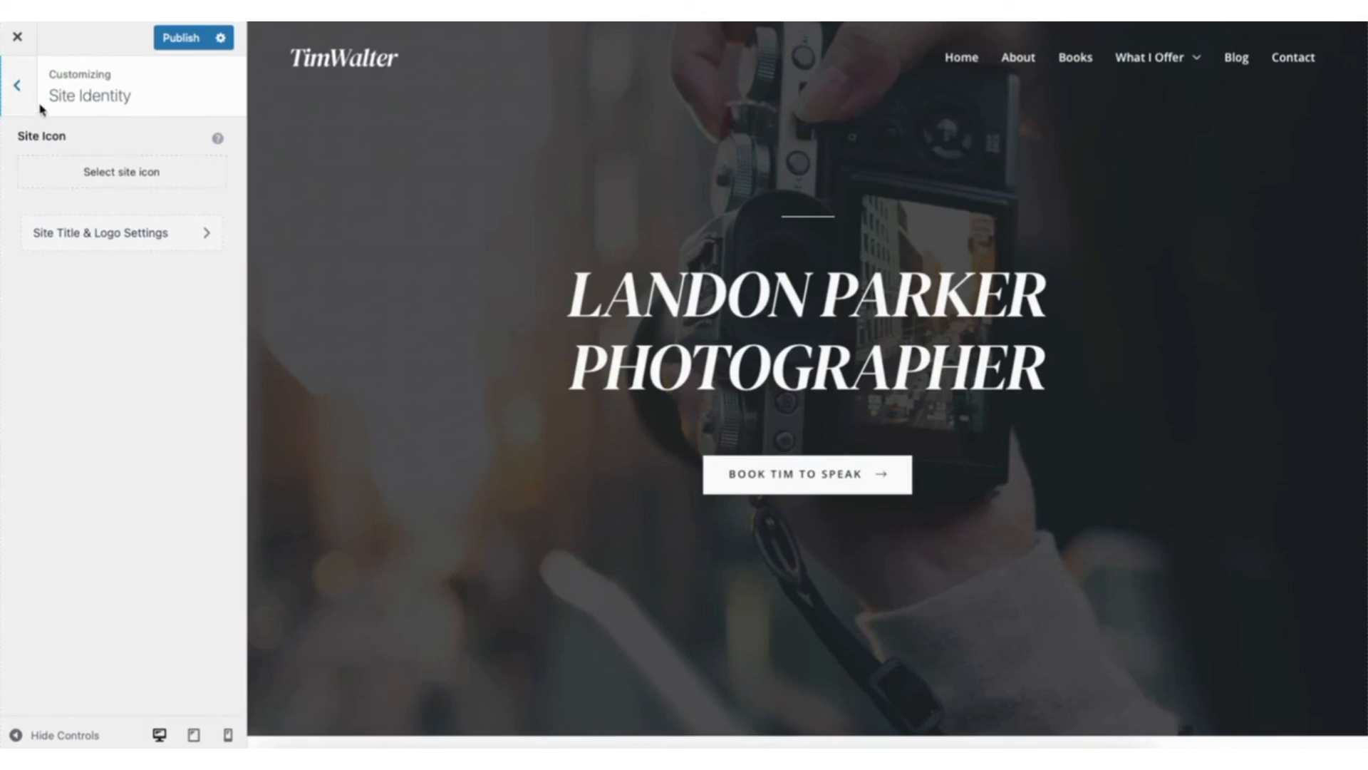
left_click(17, 87)
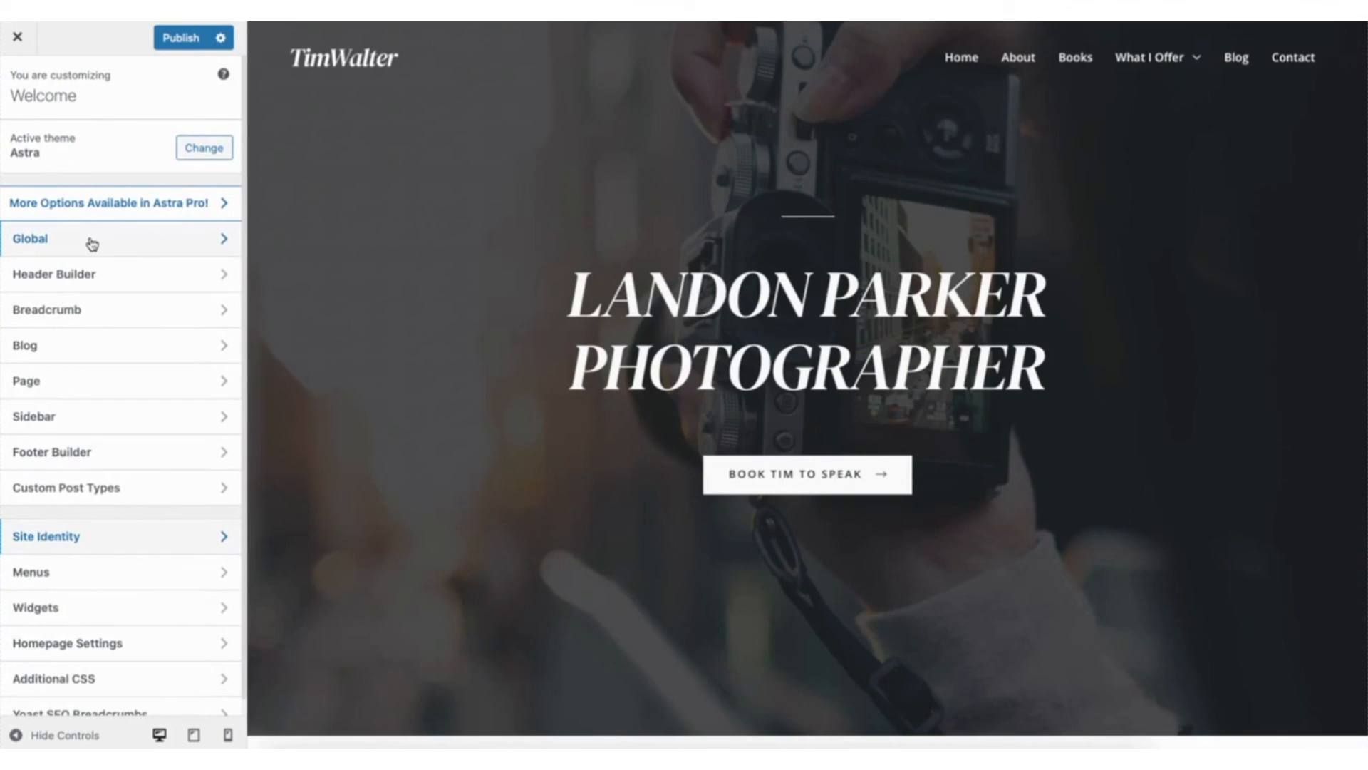
- Examine the theme's global typography presets, base and heading fonts, and its global colour palette and theme colours
left_click(92, 242)
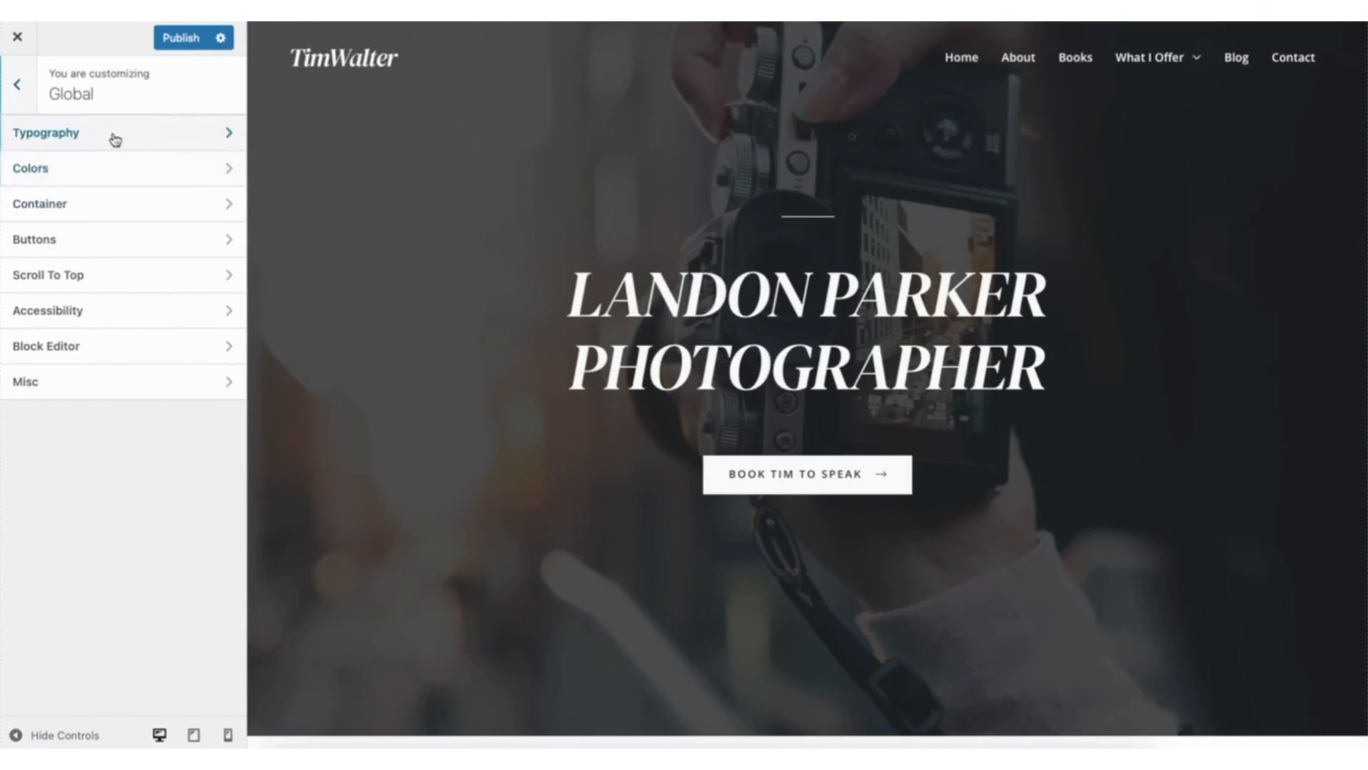
left_click(115, 139)
scroll(247, 228, "down", 1)
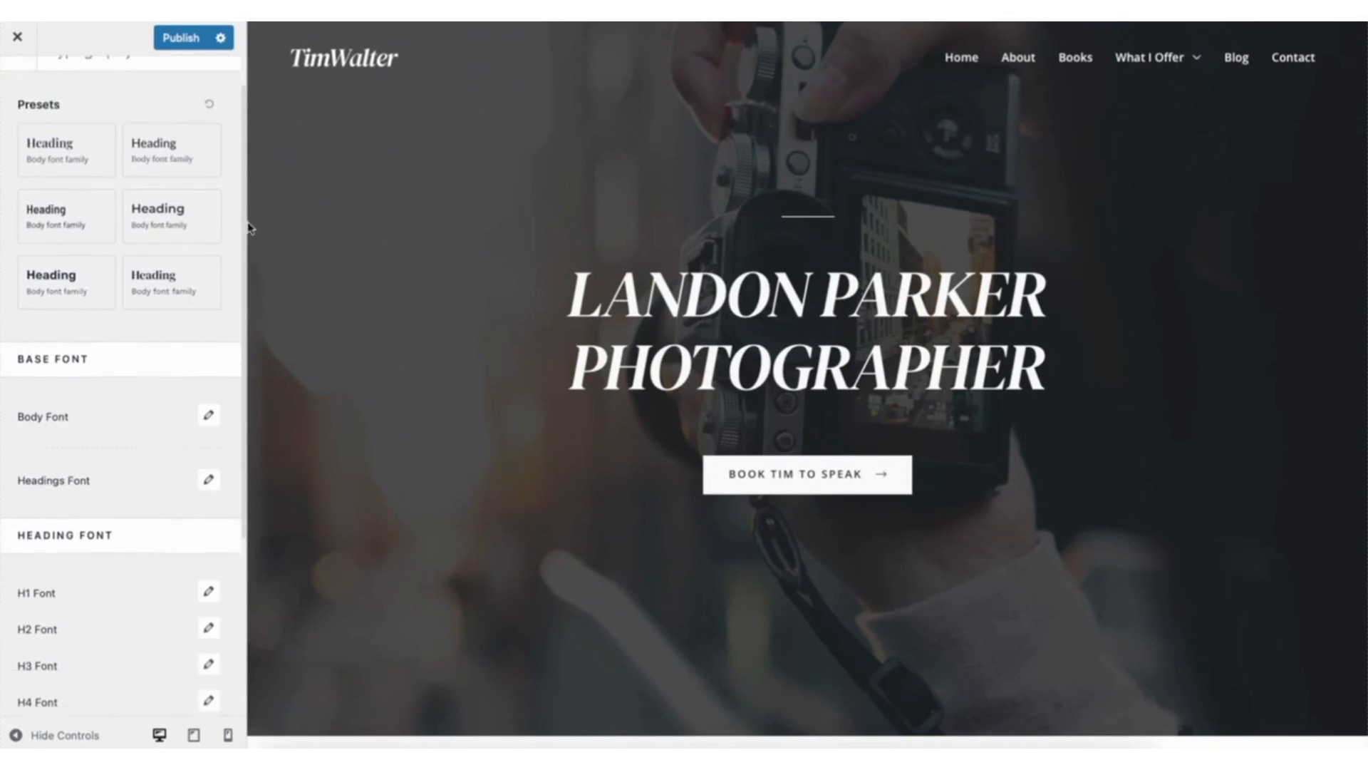
scroll(253, 285, "down", 4)
scroll(260, 321, "up", 5)
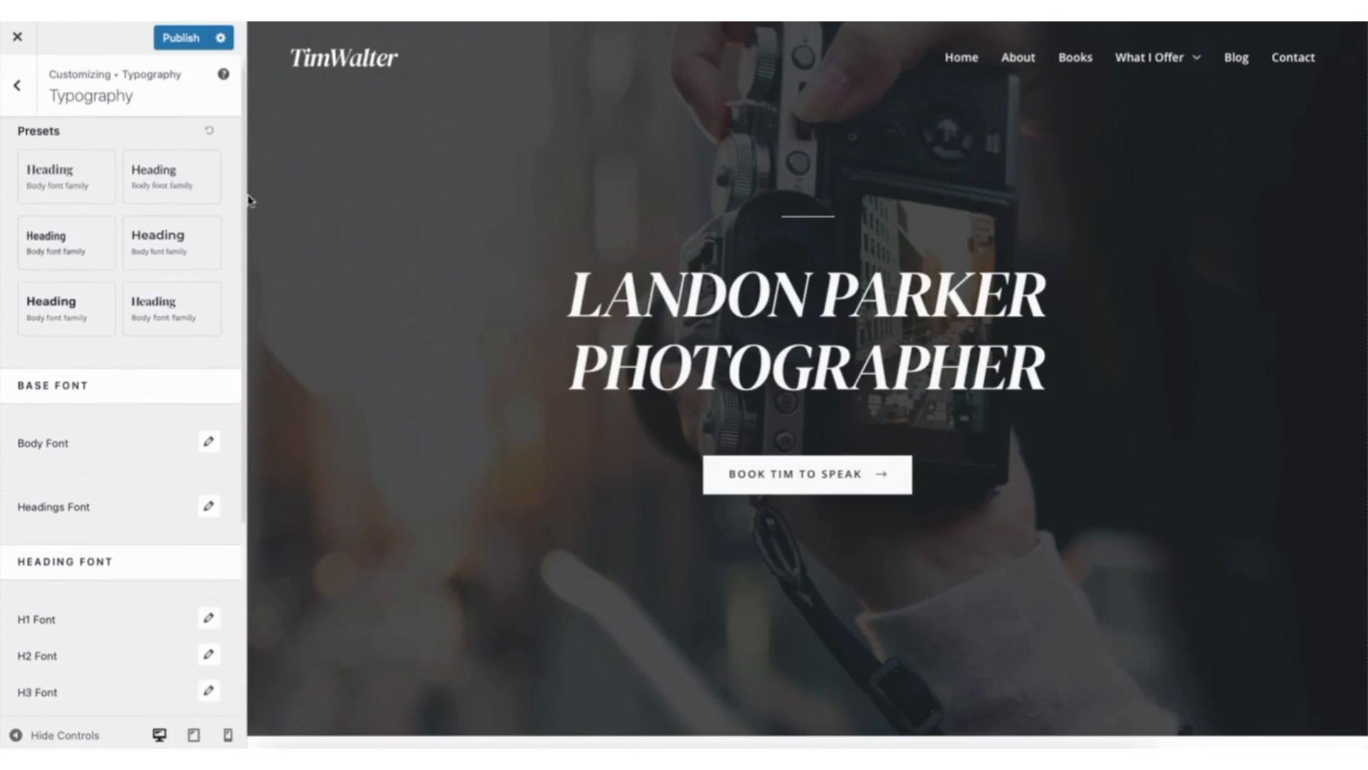
left_click(20, 85)
left_click(94, 165)
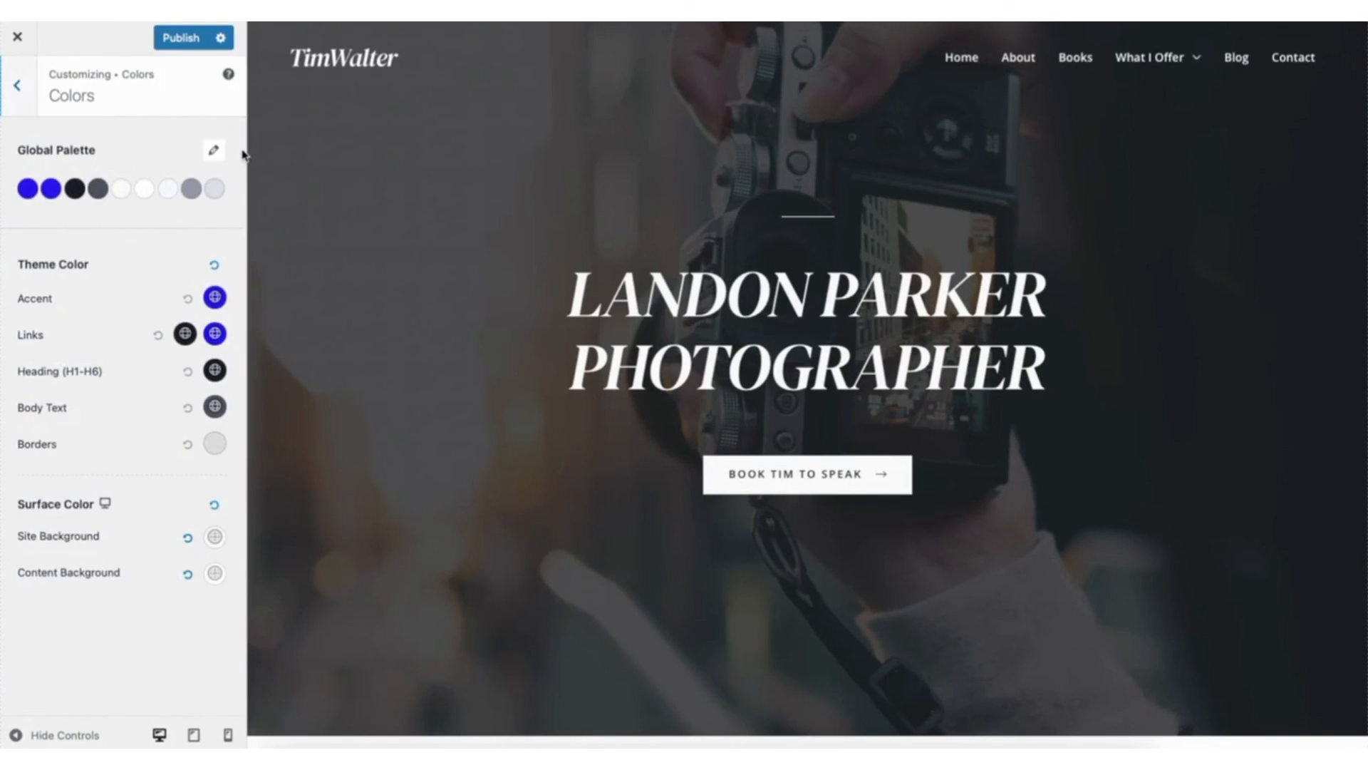
left_click(18, 89)
left_click(62, 232)
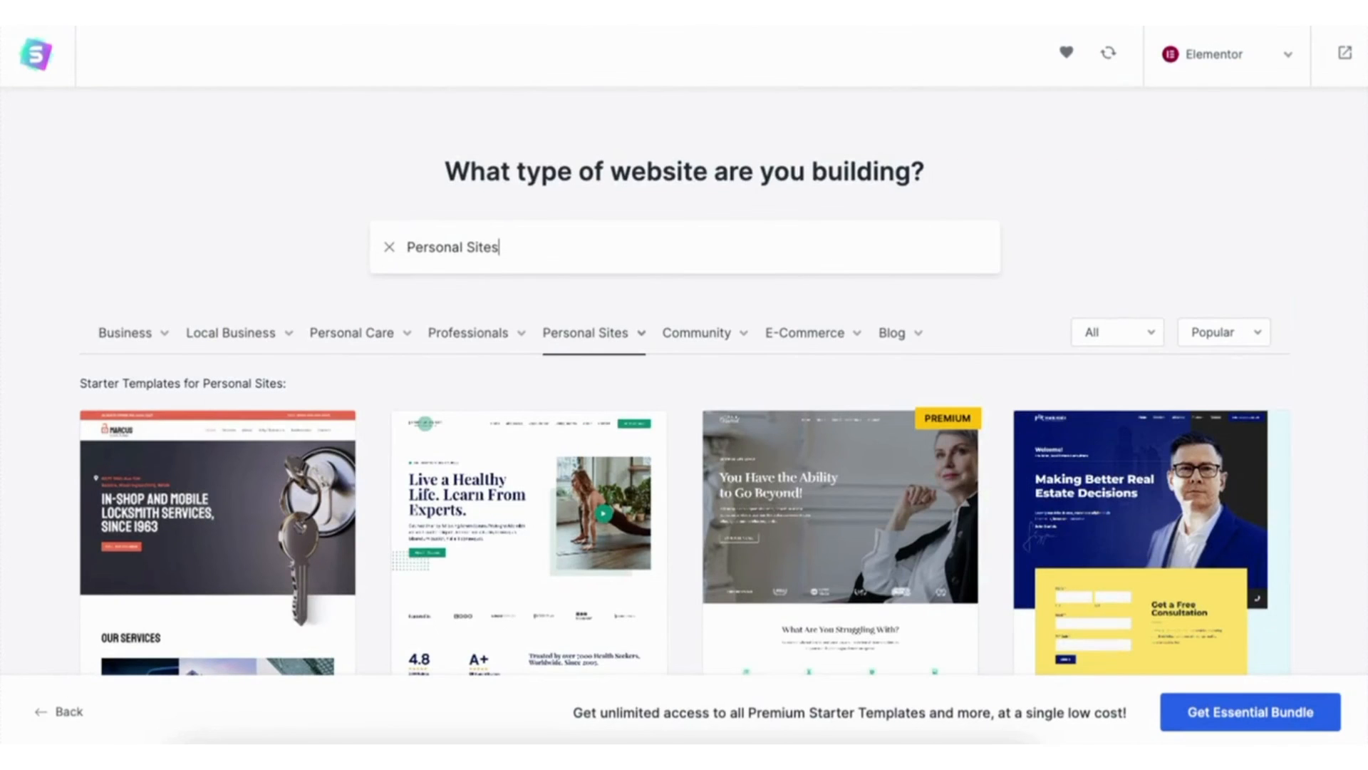
- Browse the Elementor starter templates for Personal Sites
scroll(684, 392, "down", 5)
scroll(684, 381, "down", 8)
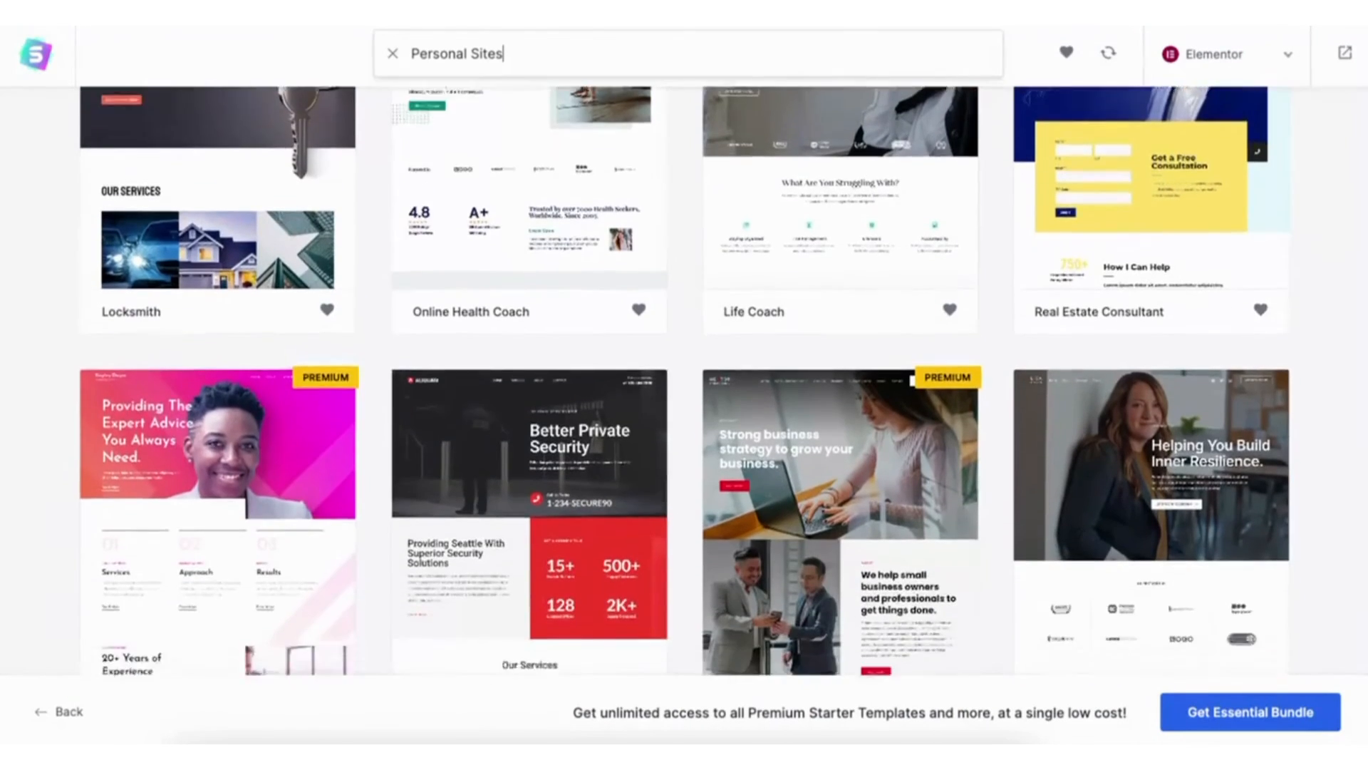
scroll(684, 381, "down", 2)
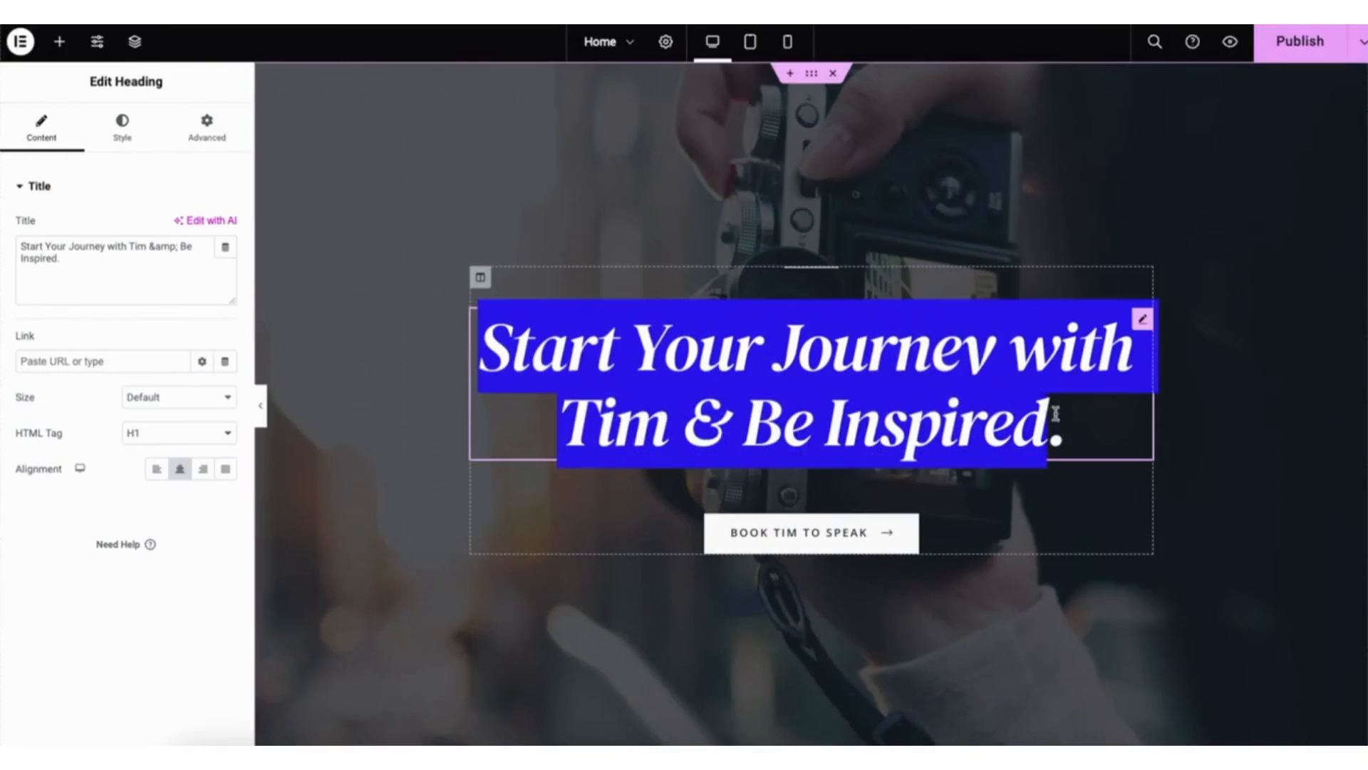
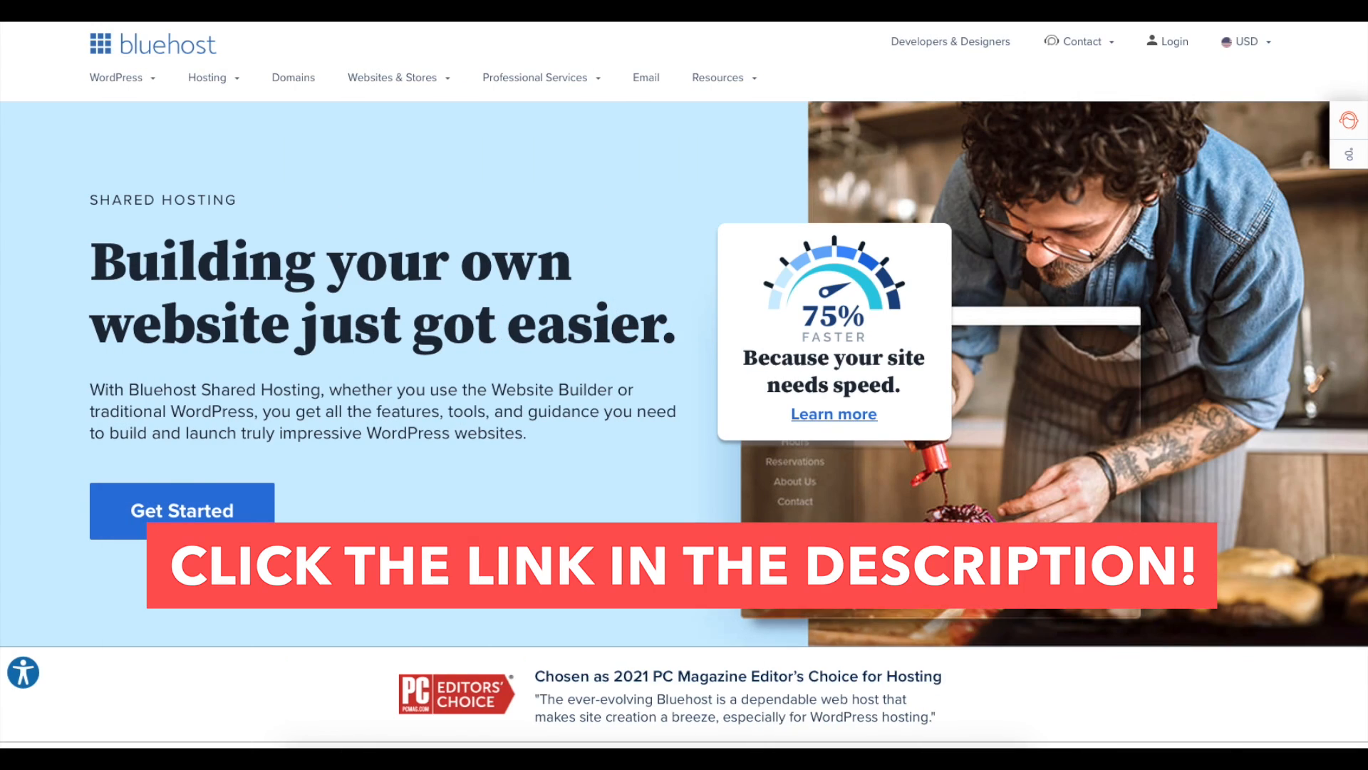
- Examine Bluehost's shared hosting page, comparing the 12-month prices and features of the Basic, Plus, Choice Plus and Pro plans
scroll(684, 385, "down", 2)
scroll(684, 385, "down", 3)
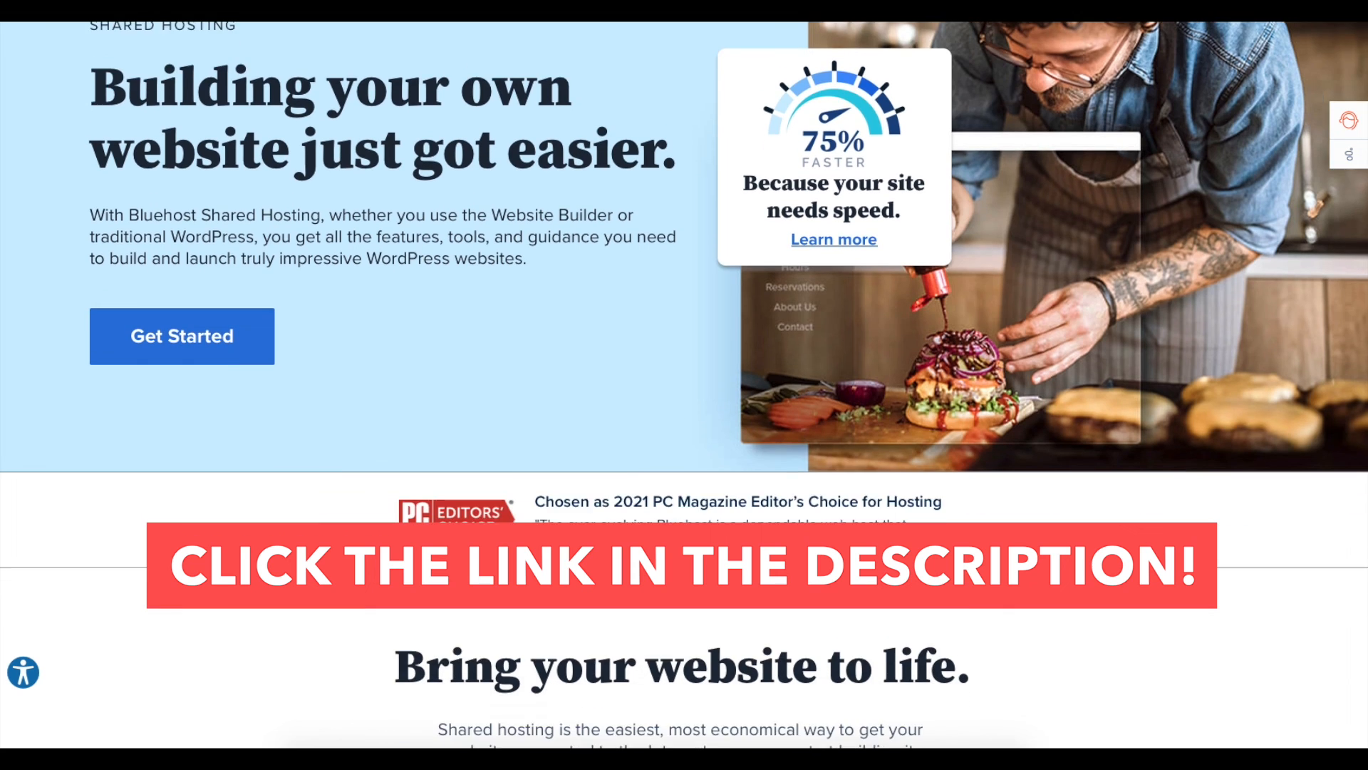
scroll(684, 385, "down", 3)
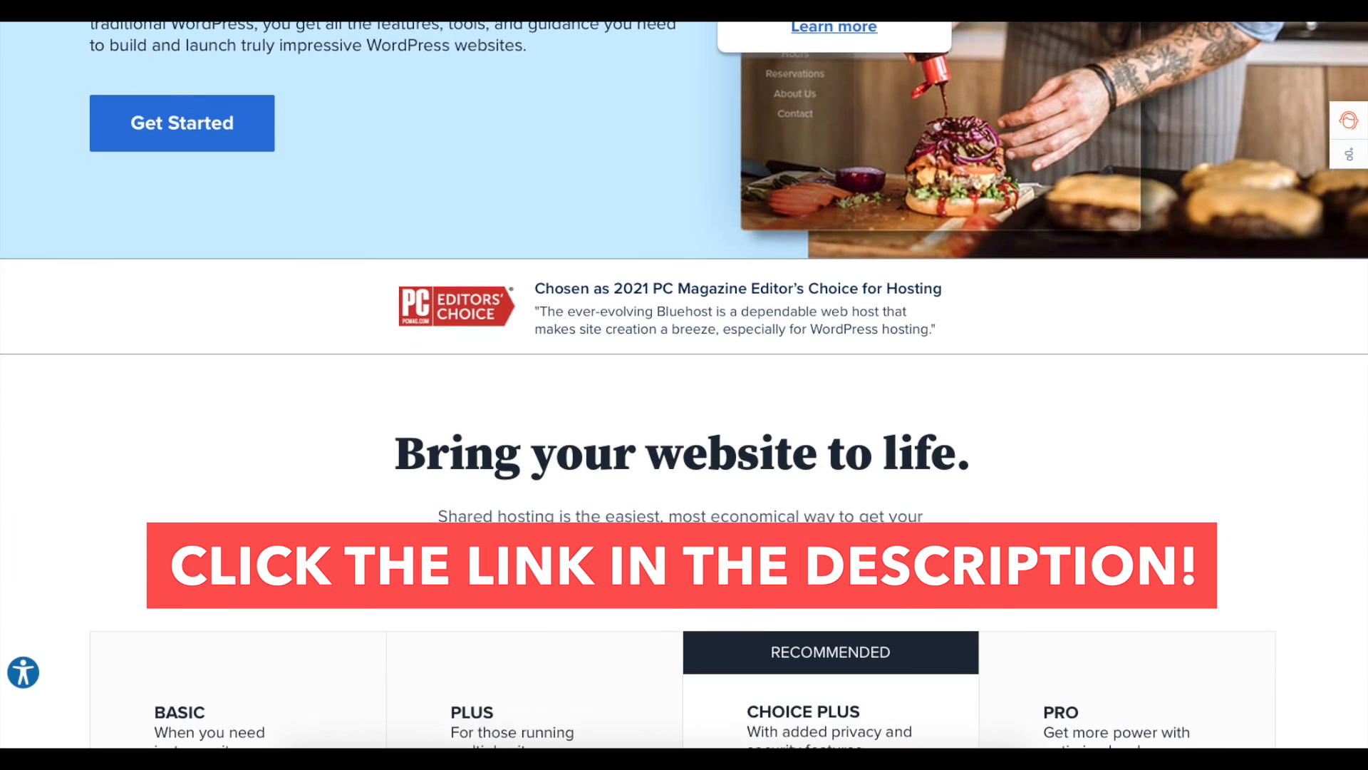
scroll(684, 385, "down", 4)
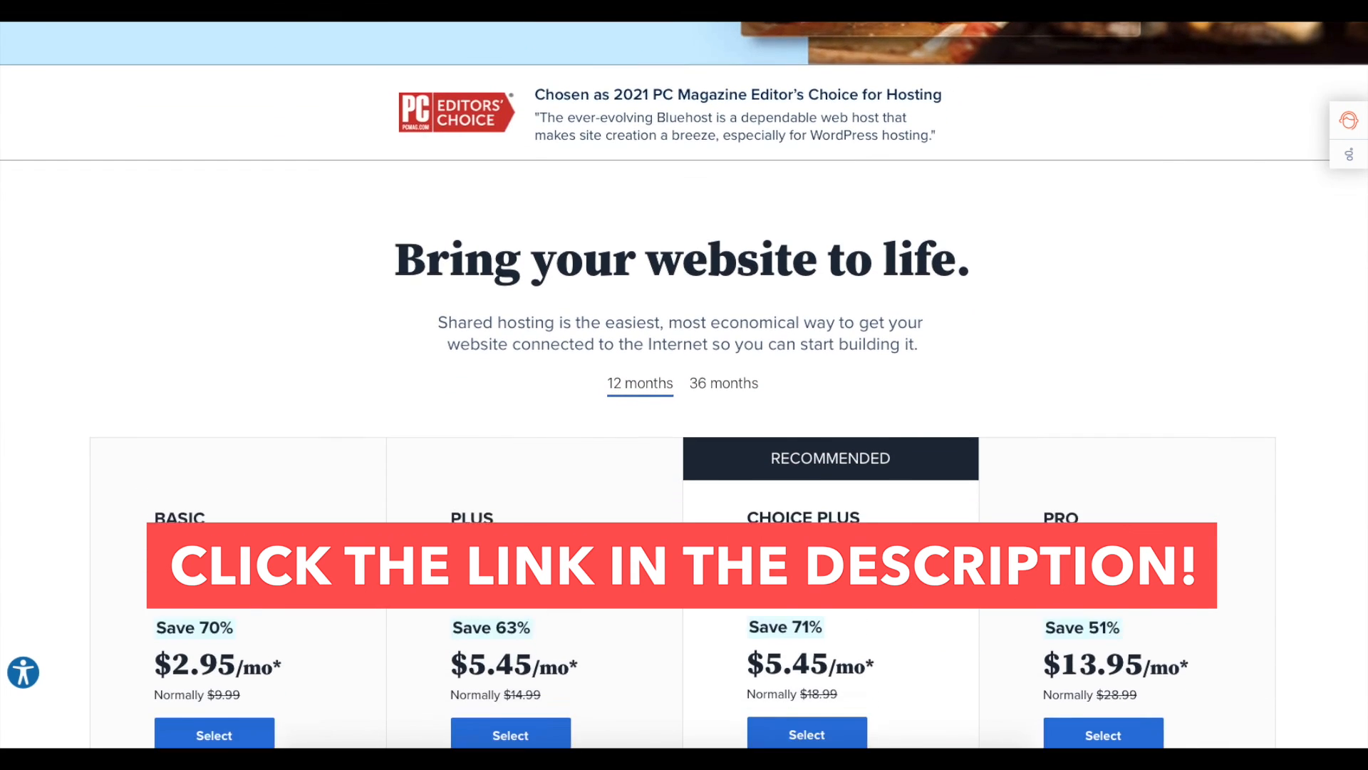
scroll(684, 385, "down", 3)
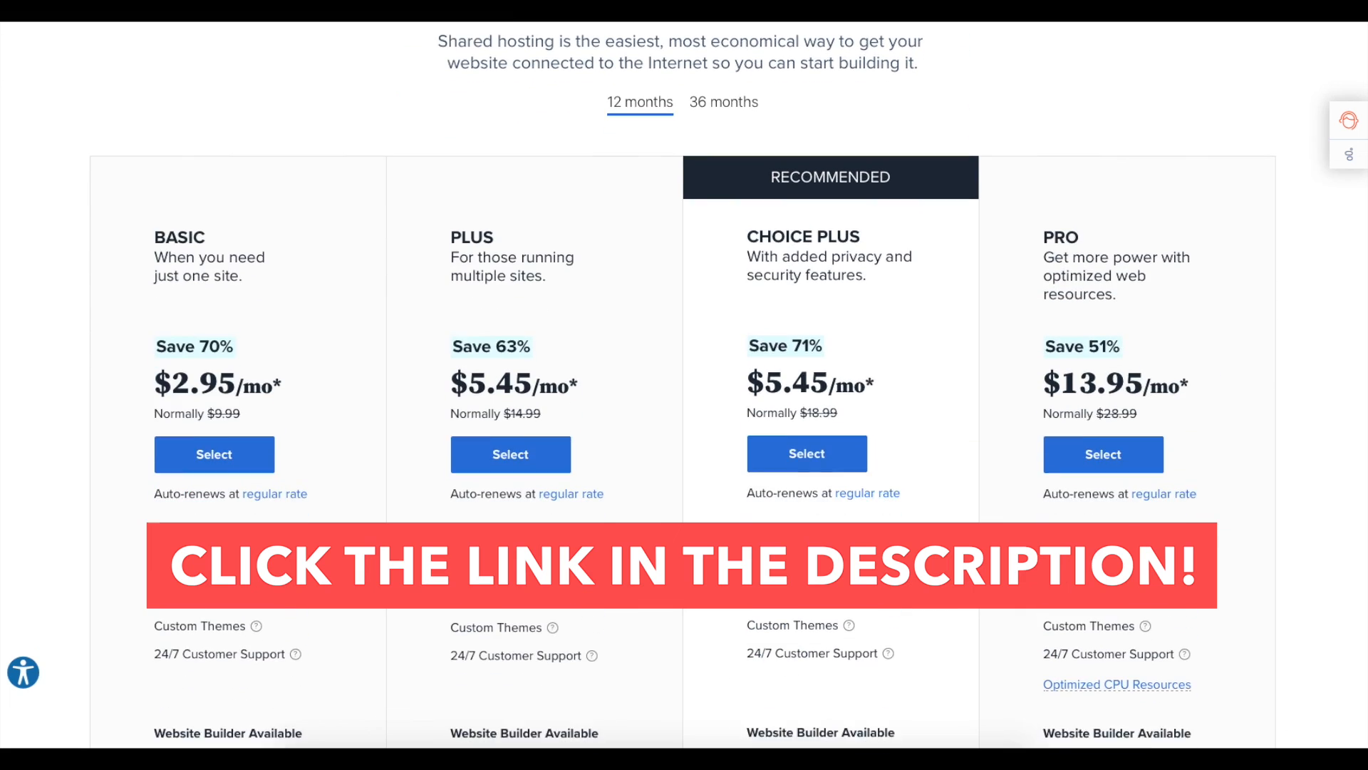
scroll(684, 384, "down", 2)
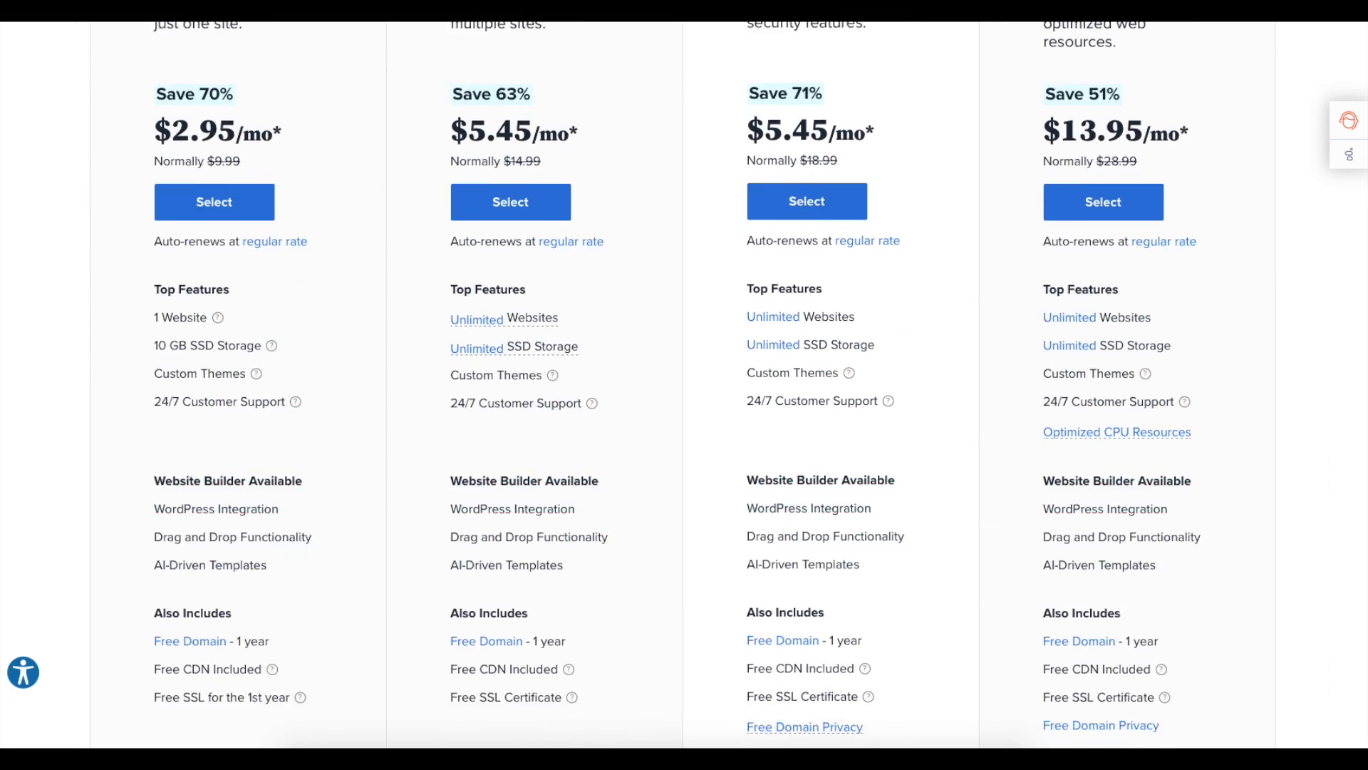